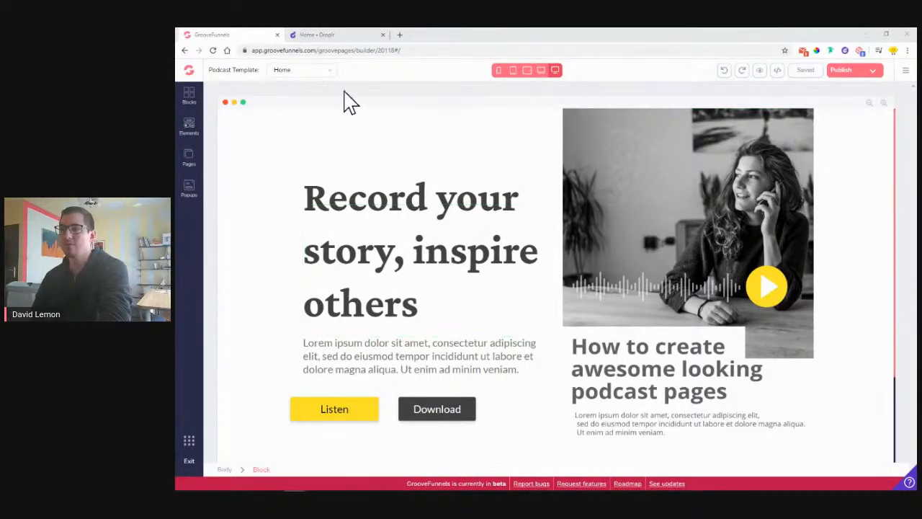
Step: Open facebook.com in a new browser tab and go to the GrooveDigital Official group
click(399, 34)
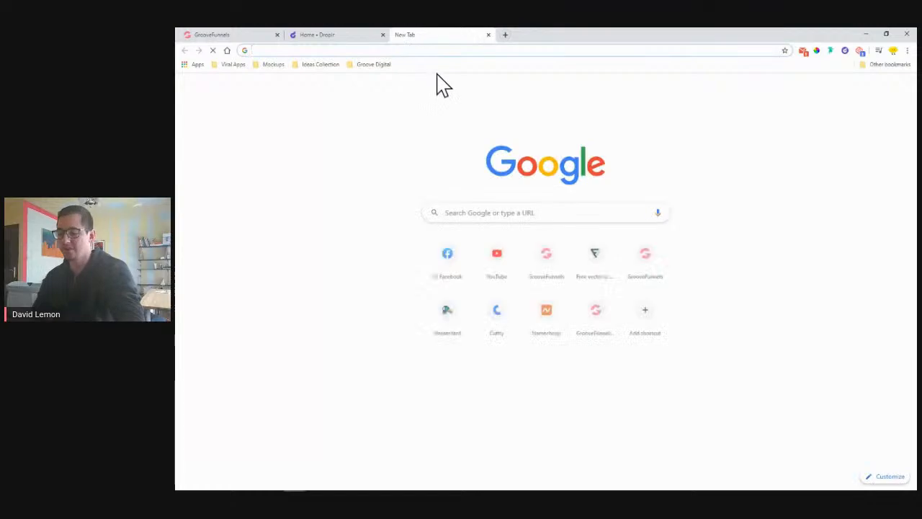
text(facebook.com)
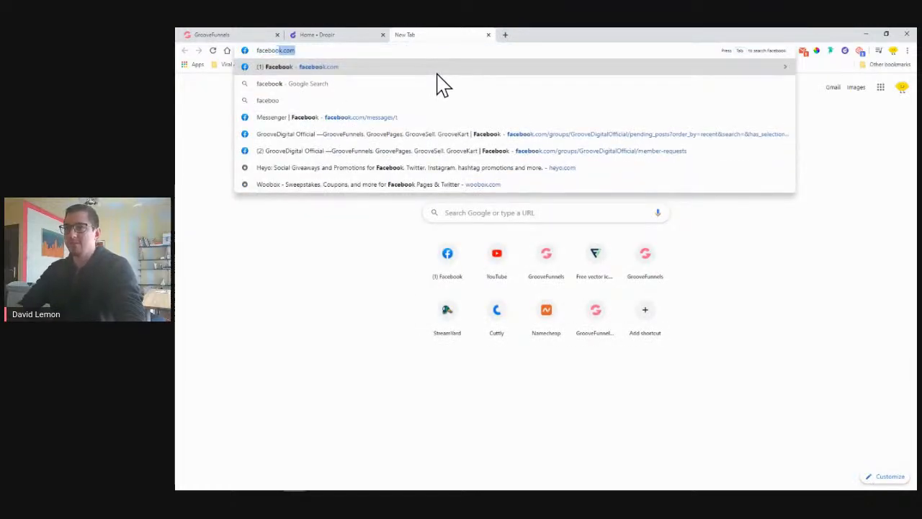
key(Return)
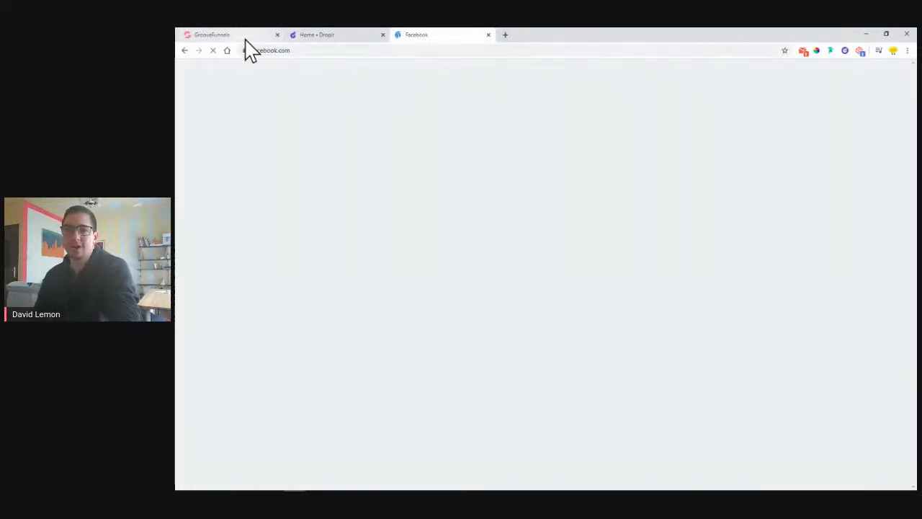
click(245, 36)
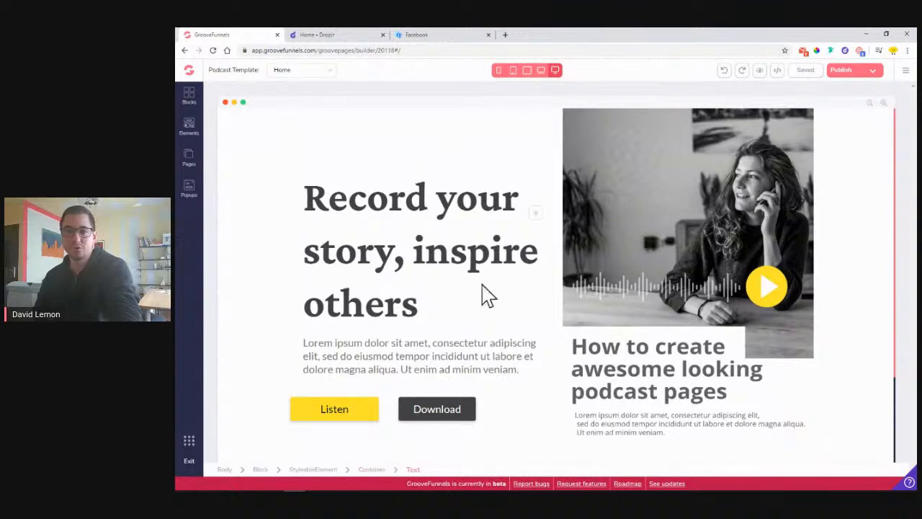
click(416, 36)
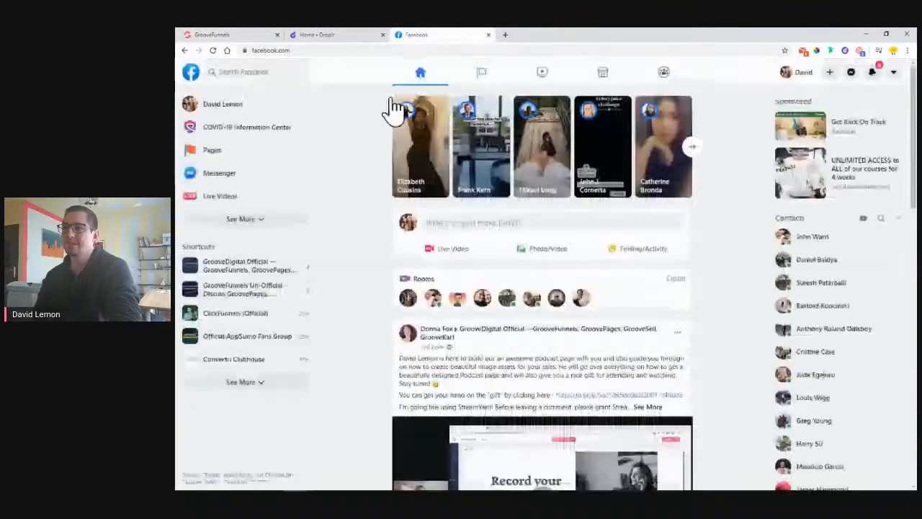
click(240, 270)
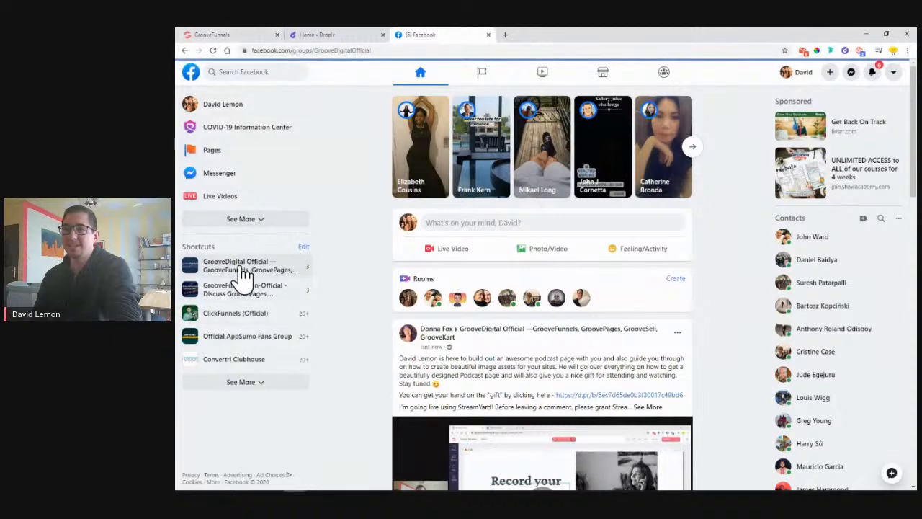
Step: Return to the GroovePages builder, look over the podcast page and open its preview
click(226, 34)
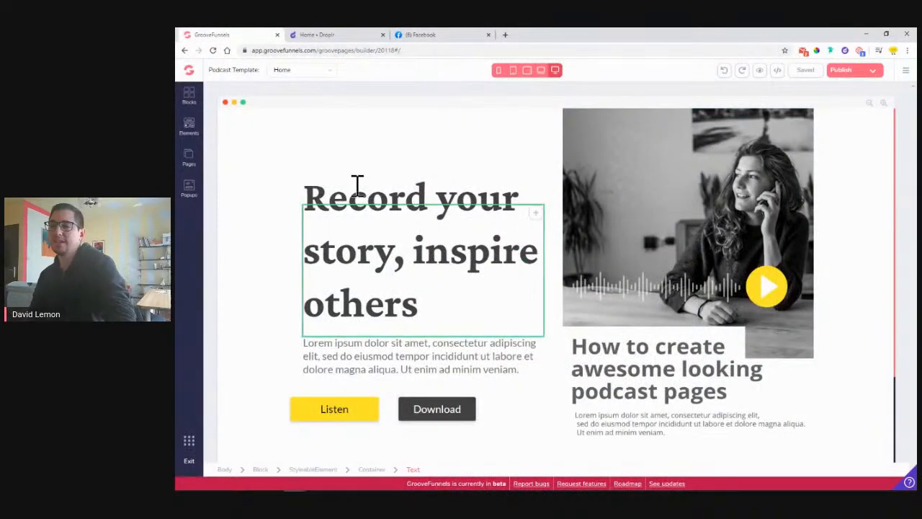
scroll(309, 211, down, 2)
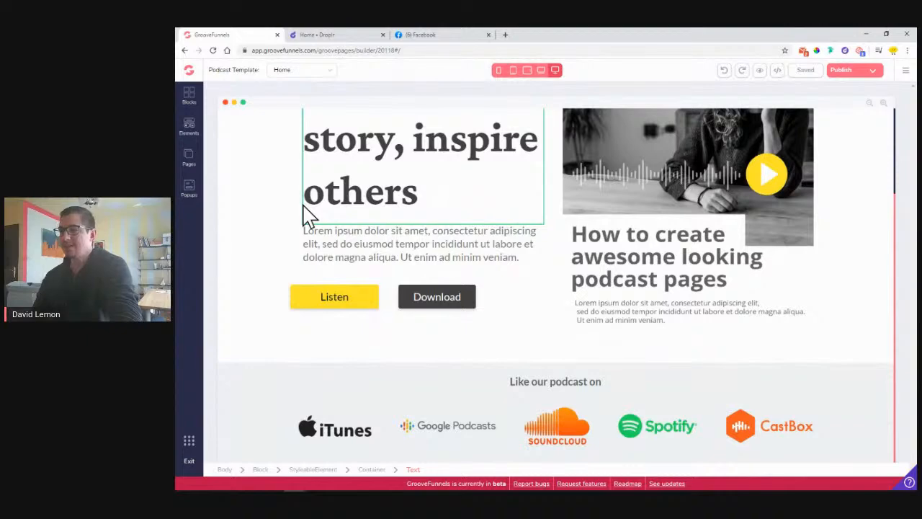
scroll(309, 212, up, 2)
scroll(288, 195, down, 2)
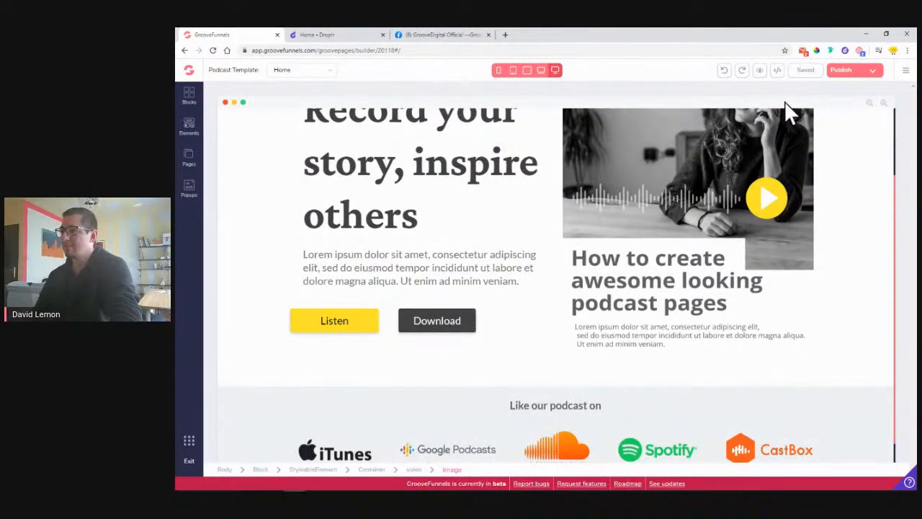
click(760, 71)
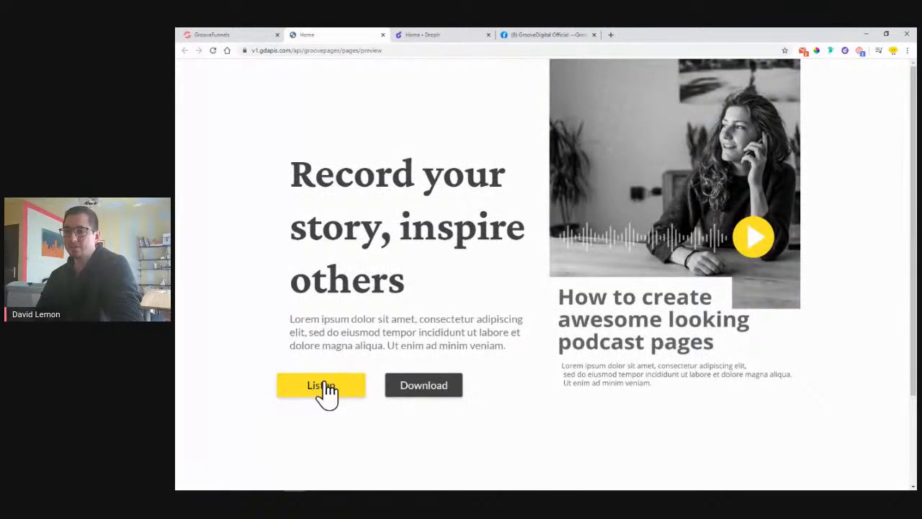
Step: Test the Listen popup by playing and pausing the Chill Mix track, and close the popup
click(321, 384)
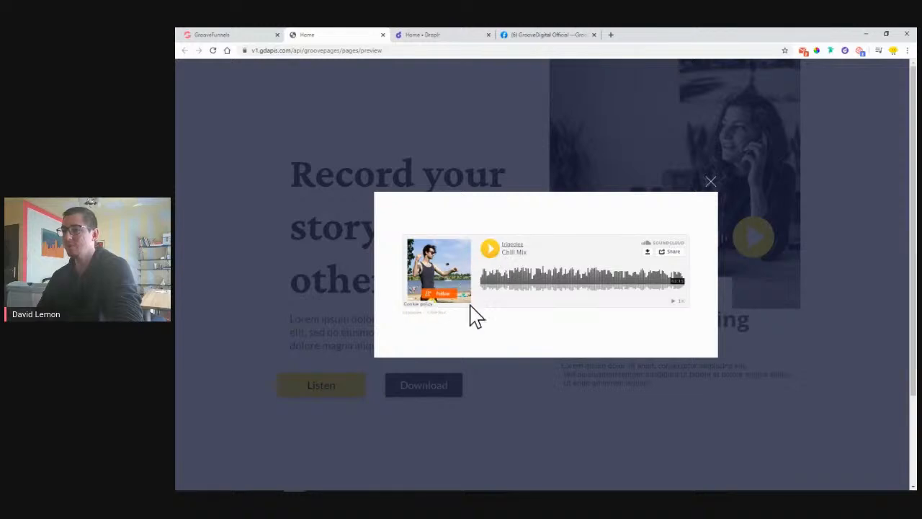
click(490, 250)
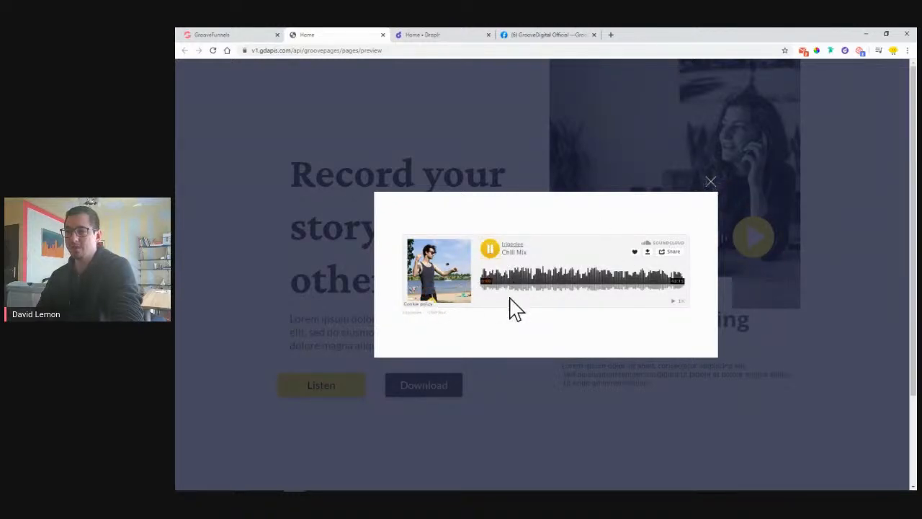
click(493, 252)
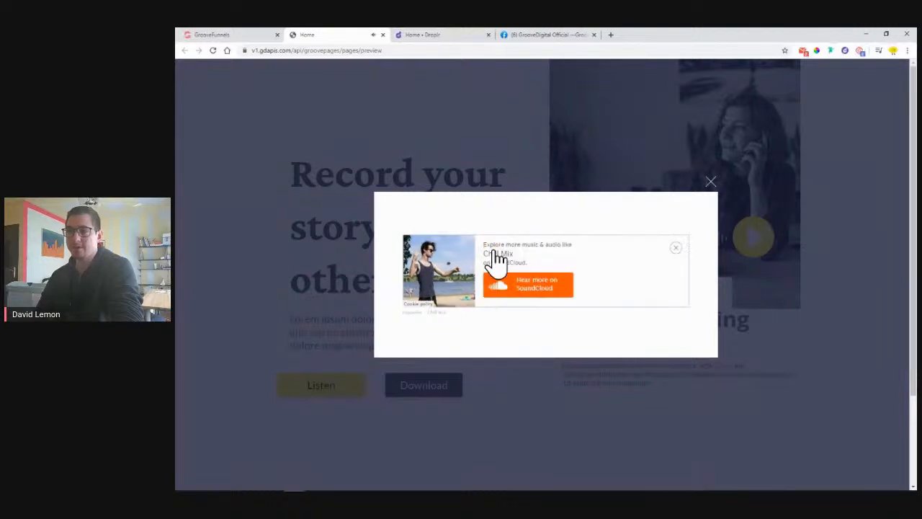
click(711, 191)
Step: Check the name and email form in the Download popup, close it and review the rest of the previewed page
click(420, 389)
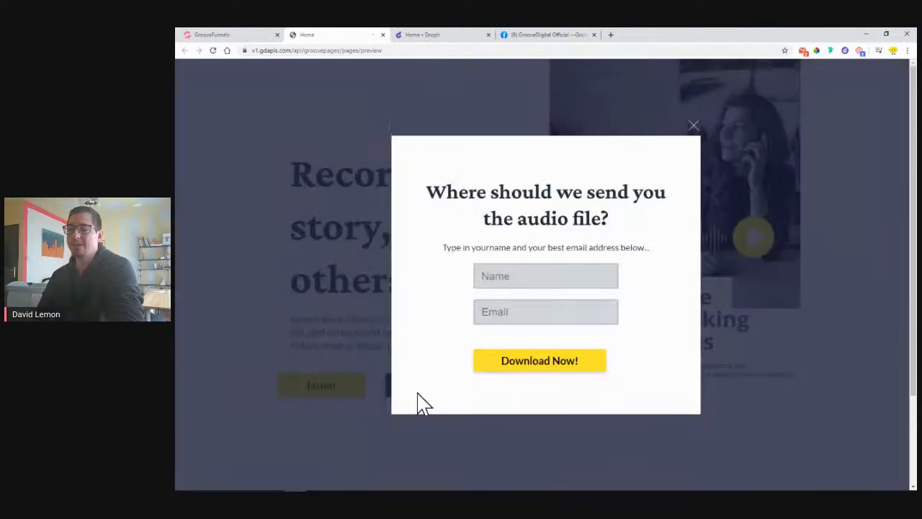
click(537, 278)
click(677, 245)
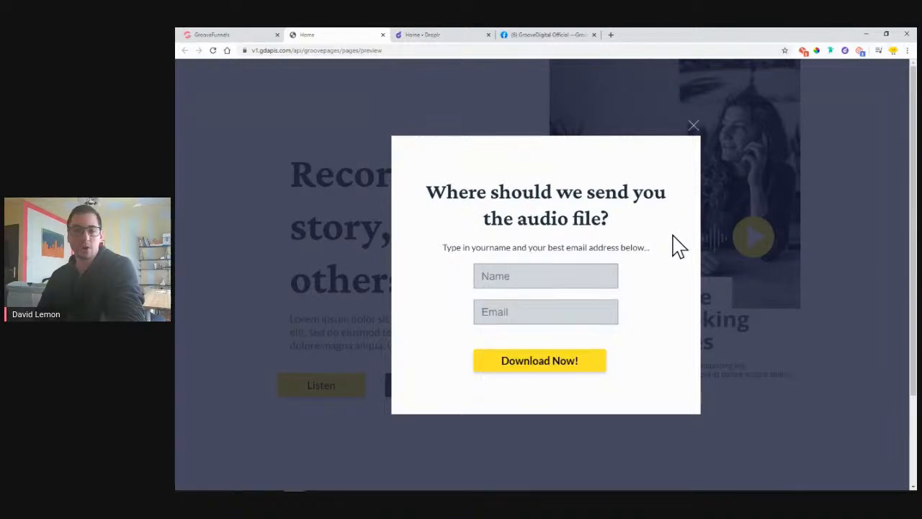
click(693, 126)
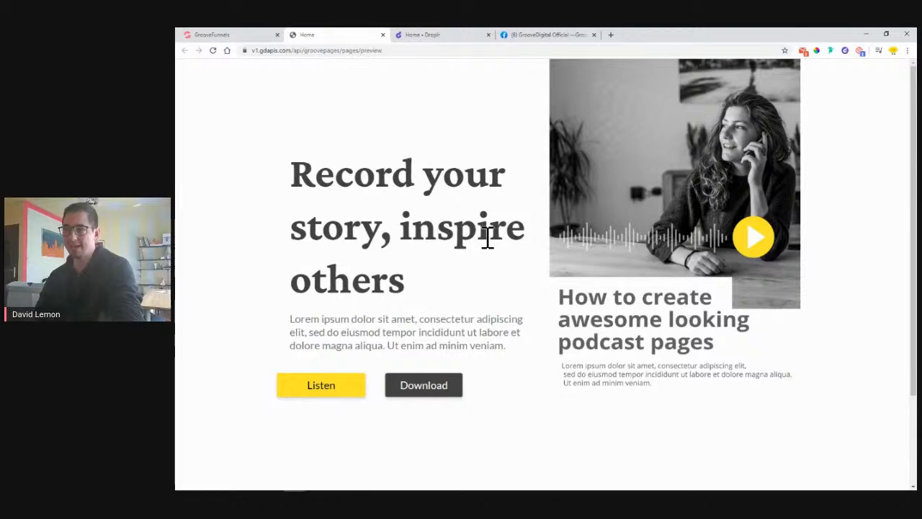
scroll(433, 231, down, 3)
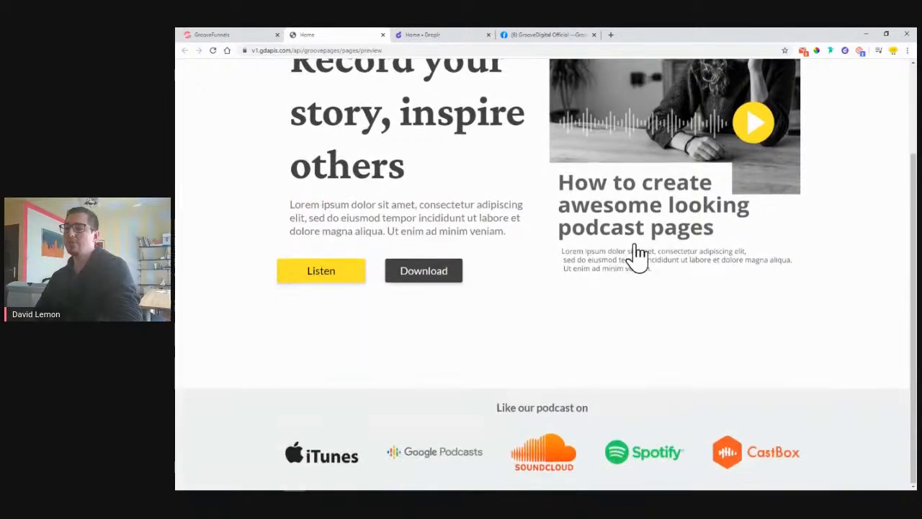
scroll(634, 257, up, 3)
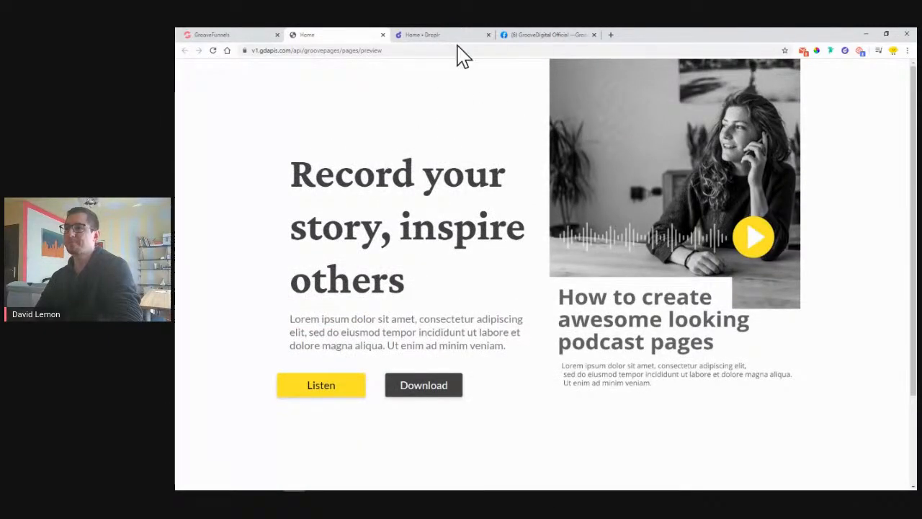
Step: Find the "What did you create today?" post in the Facebook group and highlight its line offering a copy of the site
click(513, 37)
scroll(428, 294, down, 10)
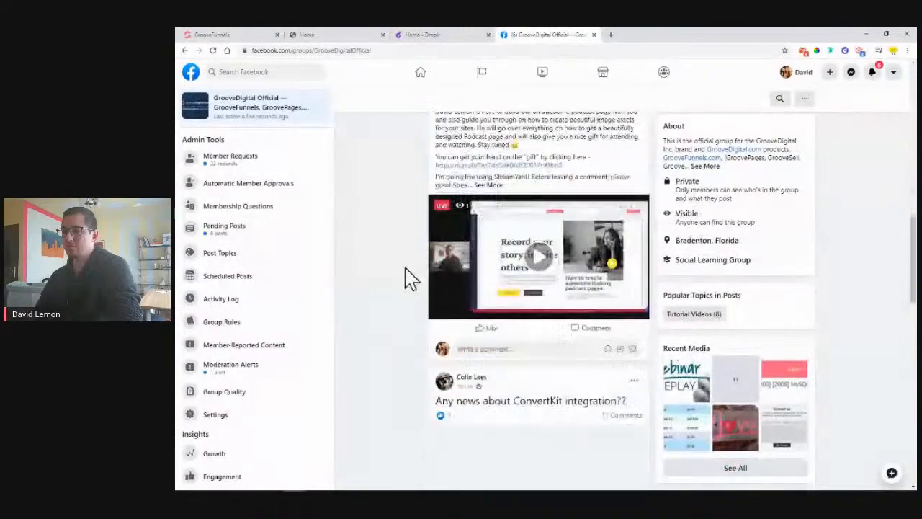
scroll(405, 278, down, 15)
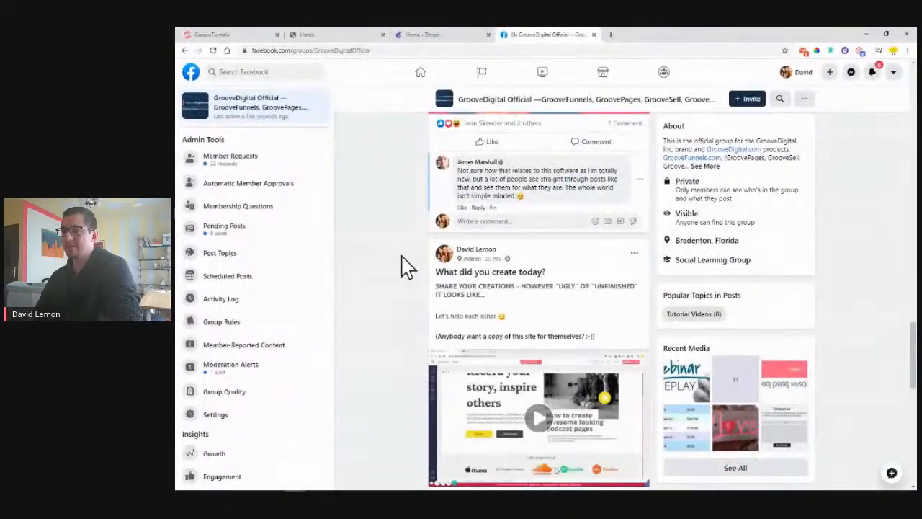
scroll(402, 258, down, 3)
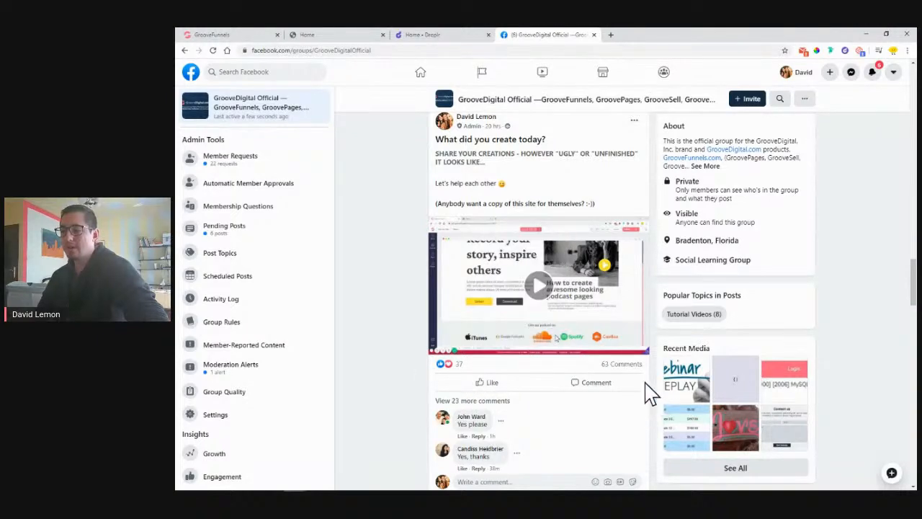
scroll(652, 395, down, 1)
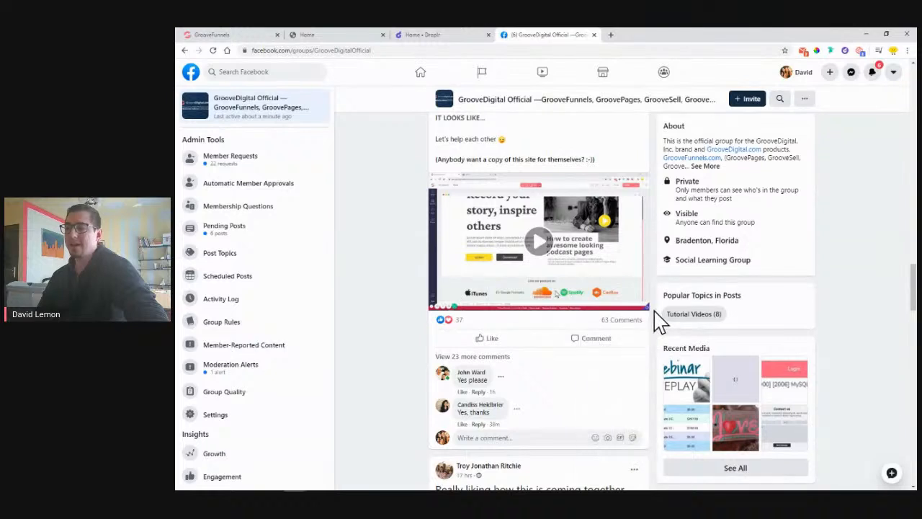
drag(514, 159, 554, 161)
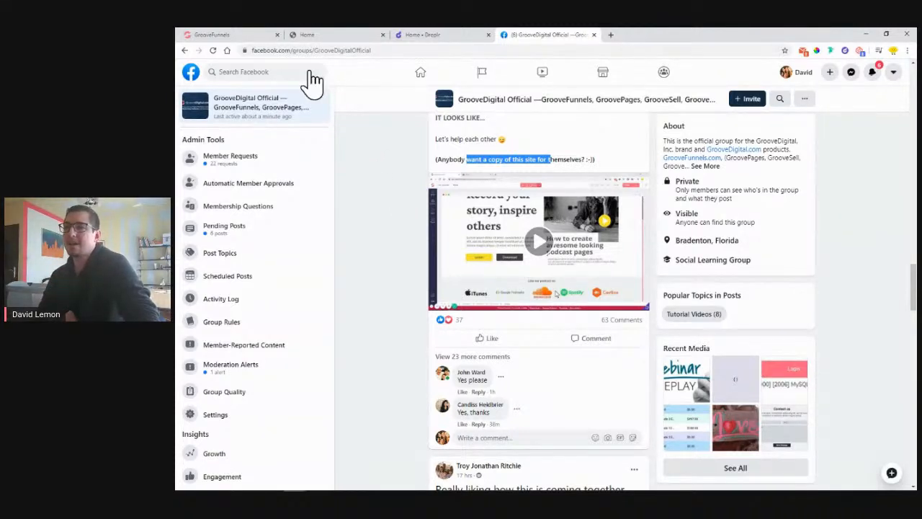
Step: Go back to the podcast page preview and examine the hero section and the podcast platform logos
click(324, 35)
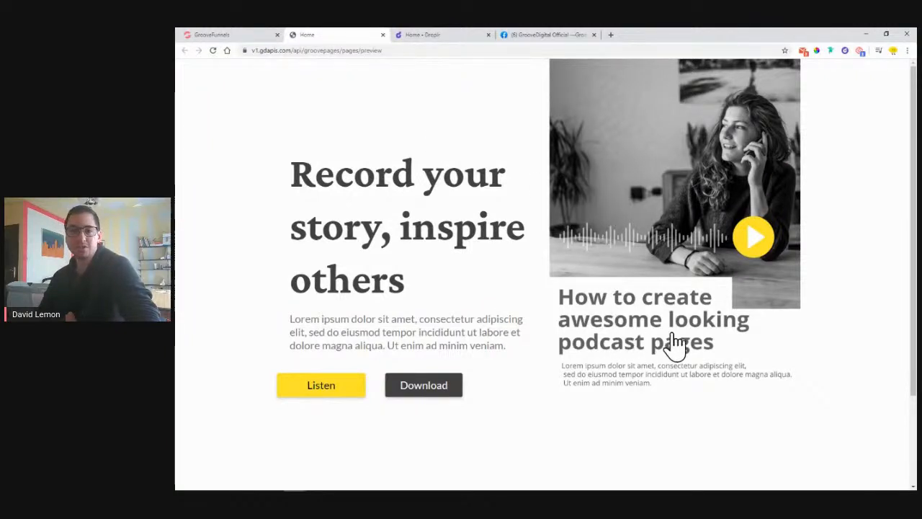
scroll(606, 325, down, 2)
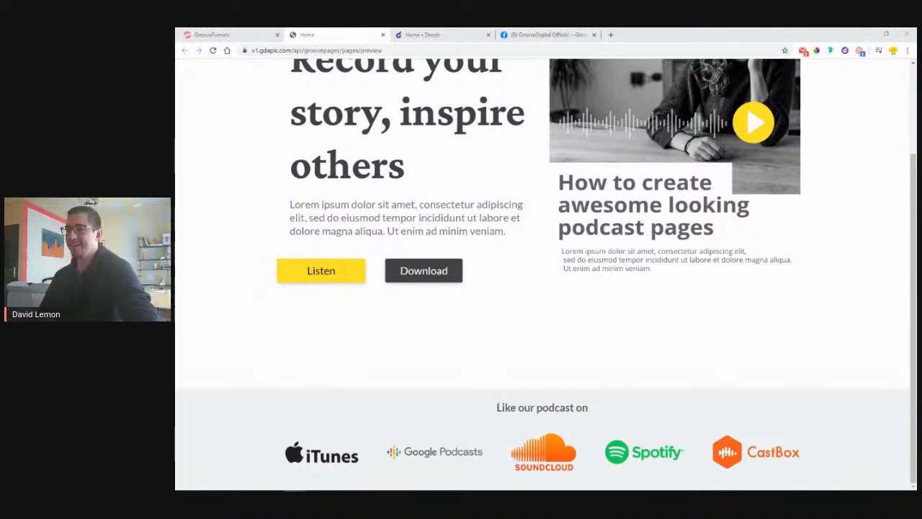
scroll(546, 365, up, 3)
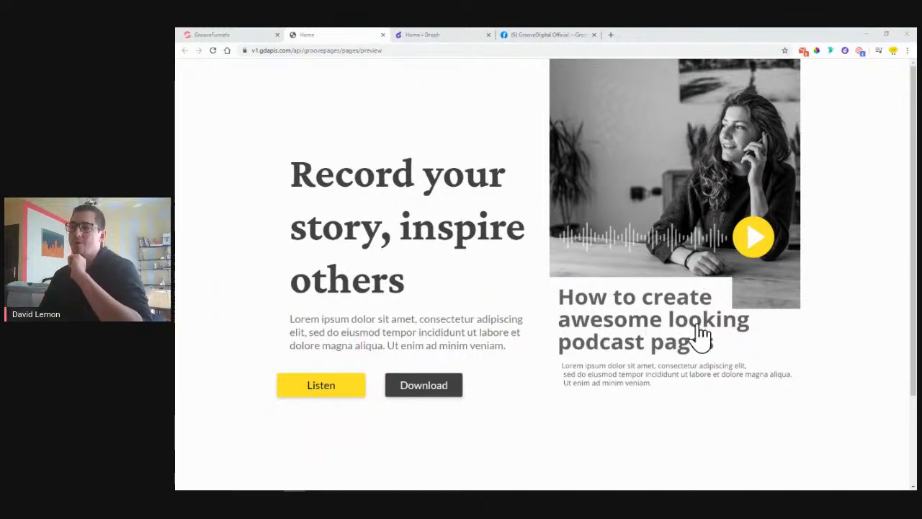
scroll(778, 271, down, 1)
scroll(779, 272, down, 2)
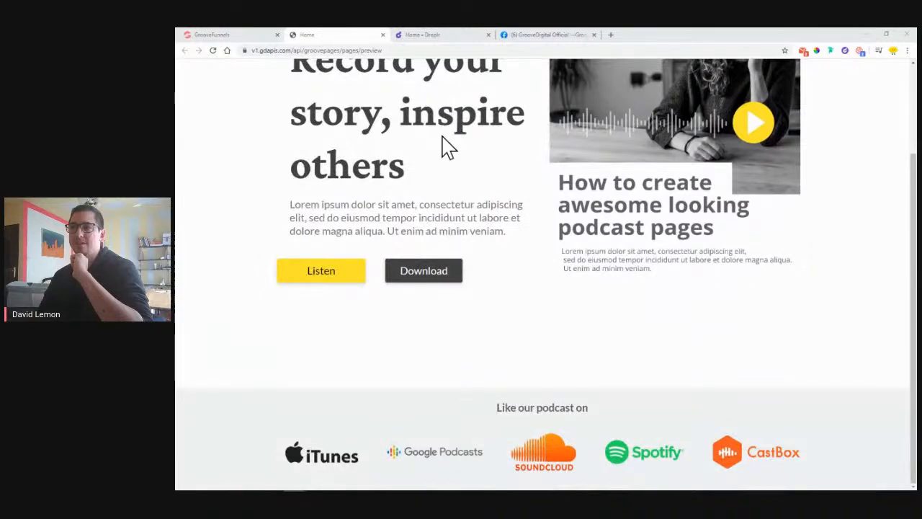
Step: Find the live video post with the gift link in the GrooveDigital Official Facebook group
click(545, 37)
scroll(556, 219, down, 15)
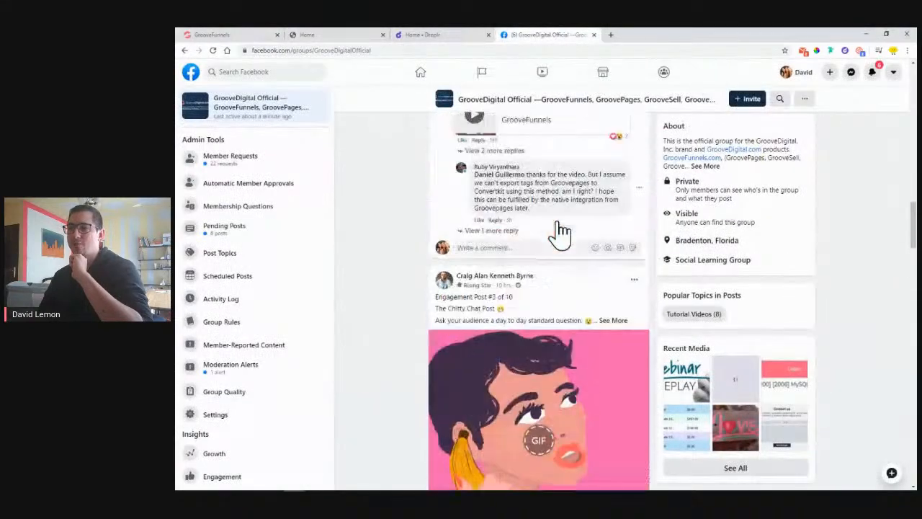
scroll(561, 230, up, 5)
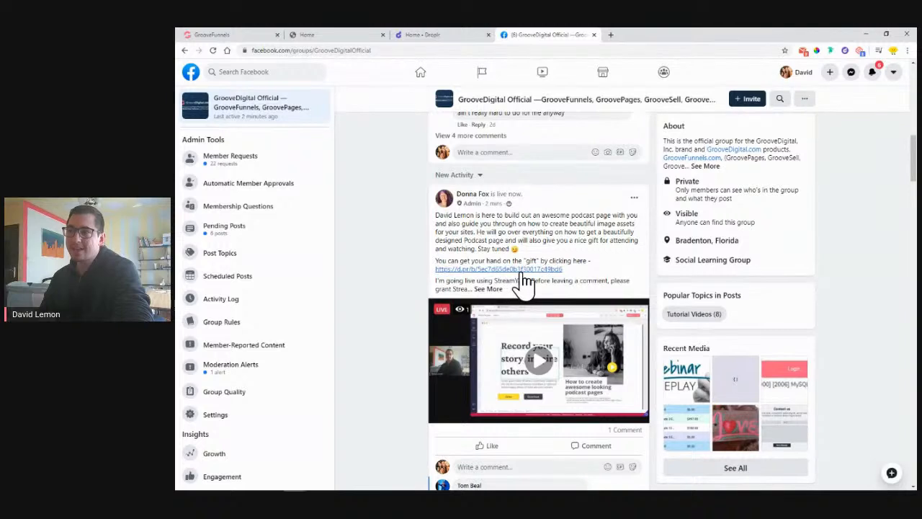
Step: Switch to the Podcast Page Build board in Droplr, open the Image Assets video and return to the board
click(414, 34)
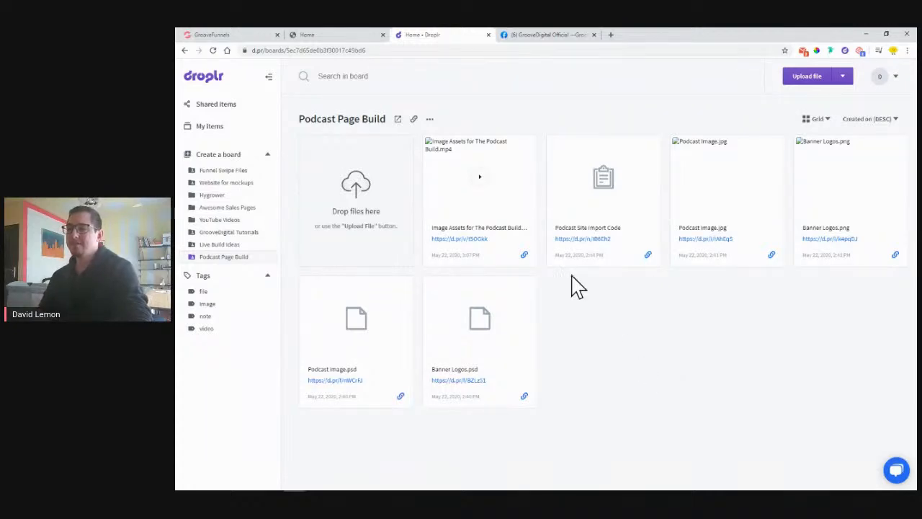
click(481, 180)
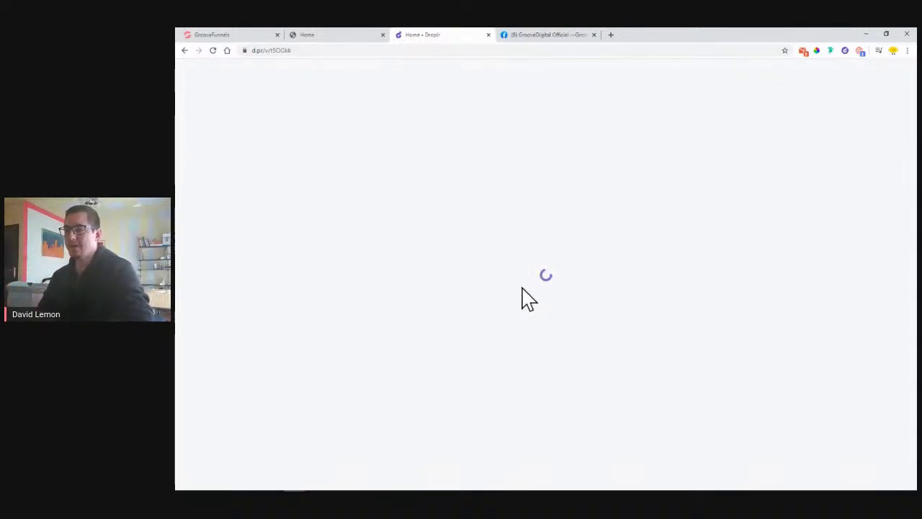
click(186, 52)
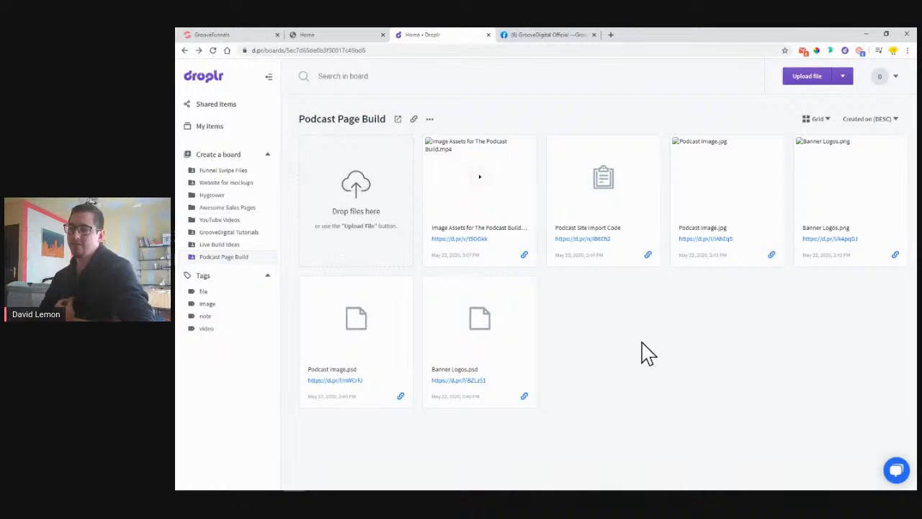
Step: View the Podcast Site Import Code file from the Droplr board and switch back to the GroovePages builder
mouse_move(595, 162)
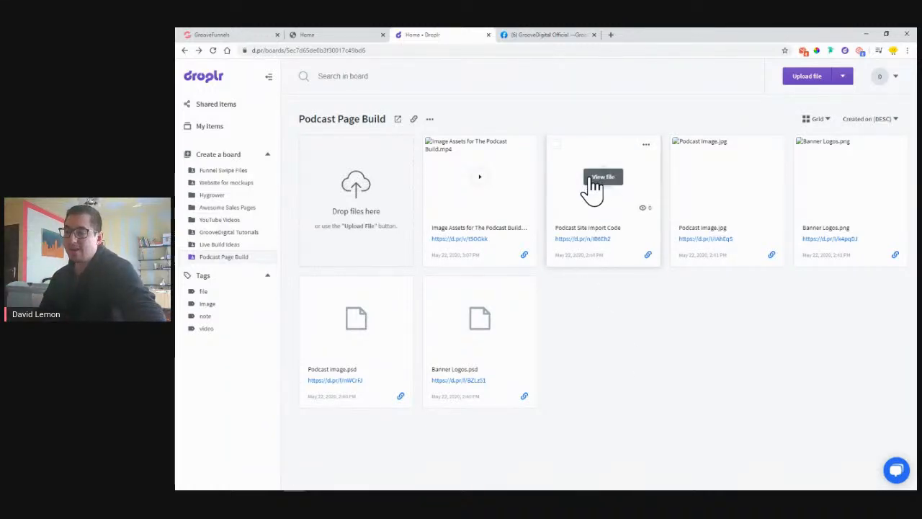
click(603, 178)
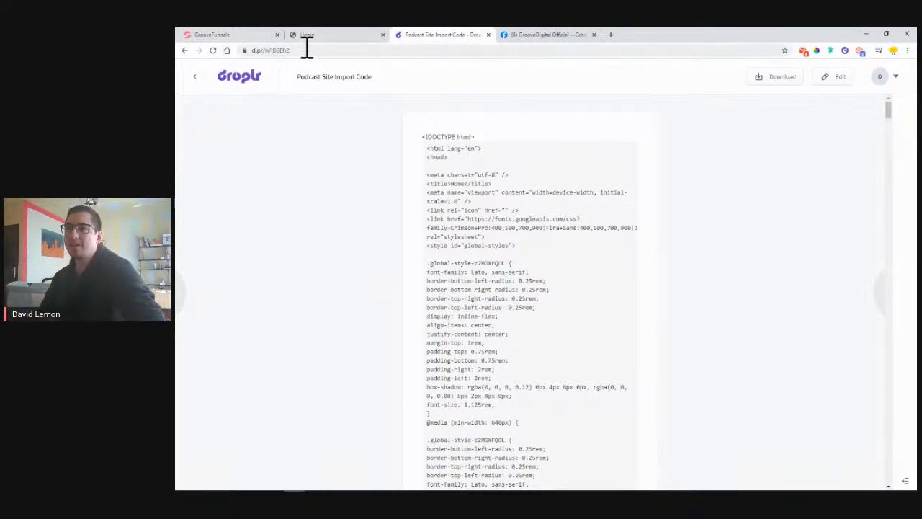
click(259, 36)
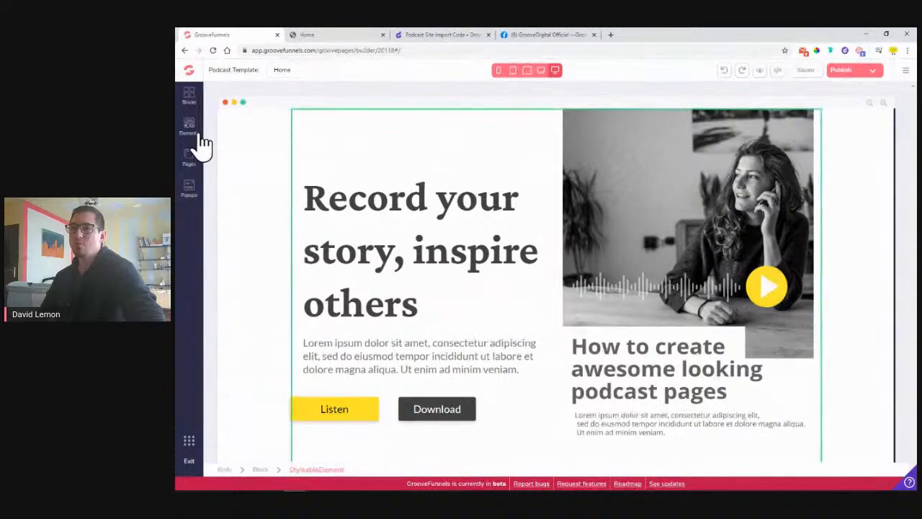
Step: Add a new blank page to the Podcast Template site
click(190, 154)
click(315, 99)
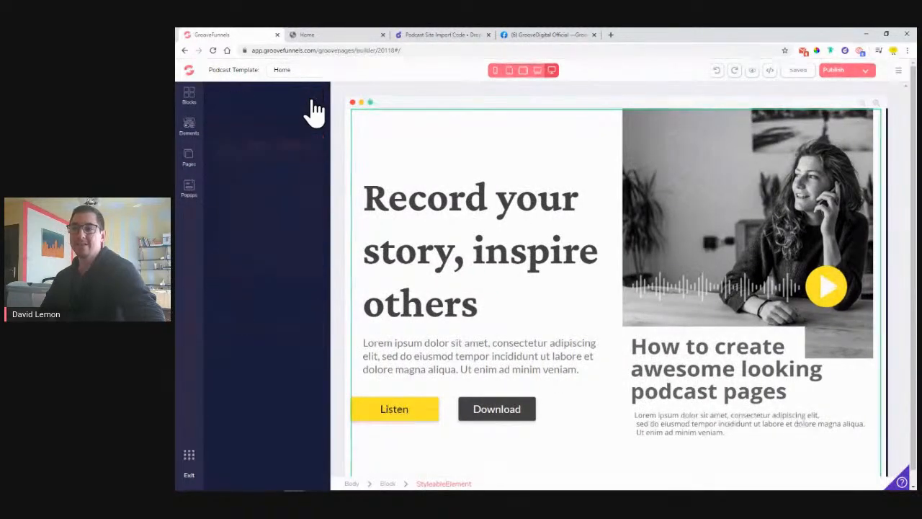
click(281, 170)
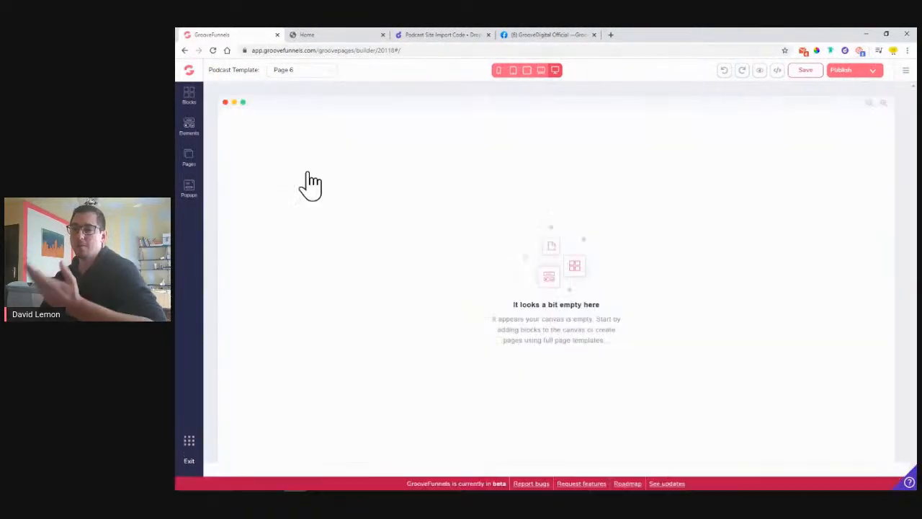
Step: Open the new page's source code editor, check the Podcast Site Import Code in Droplr, and cancel the code editing
click(777, 72)
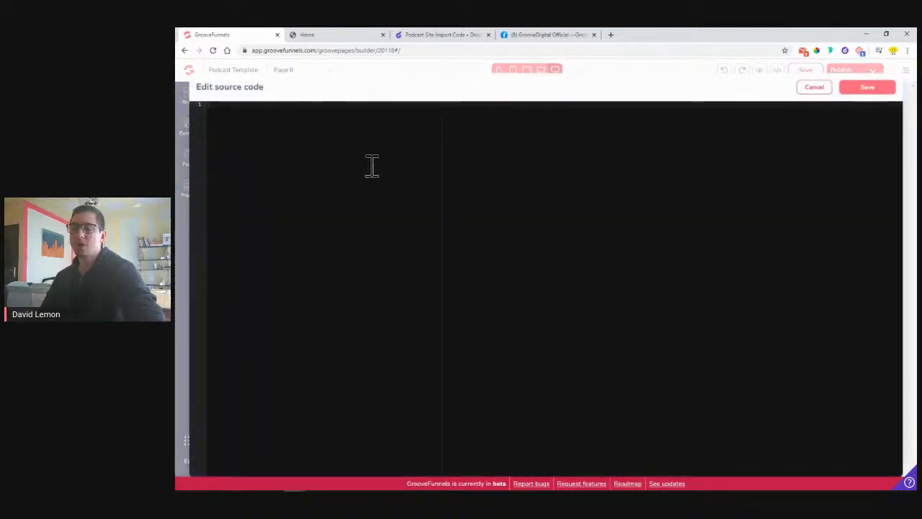
click(422, 36)
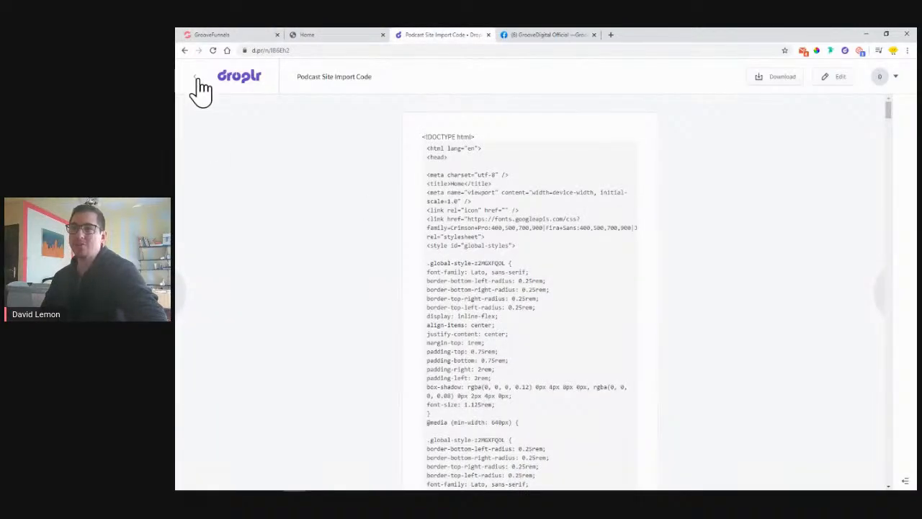
click(228, 36)
click(811, 88)
Step: Return to the Home page of the Podcast Template and select the hero image with the play icon
click(190, 155)
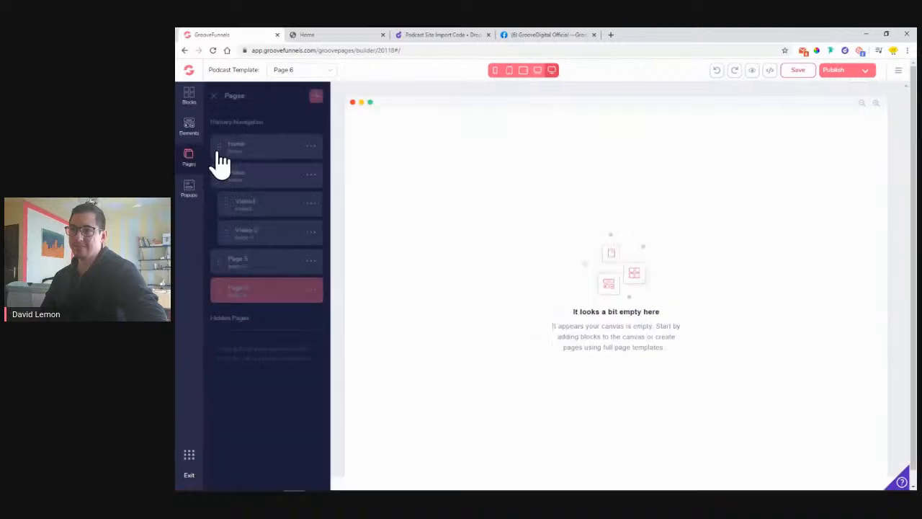
click(243, 152)
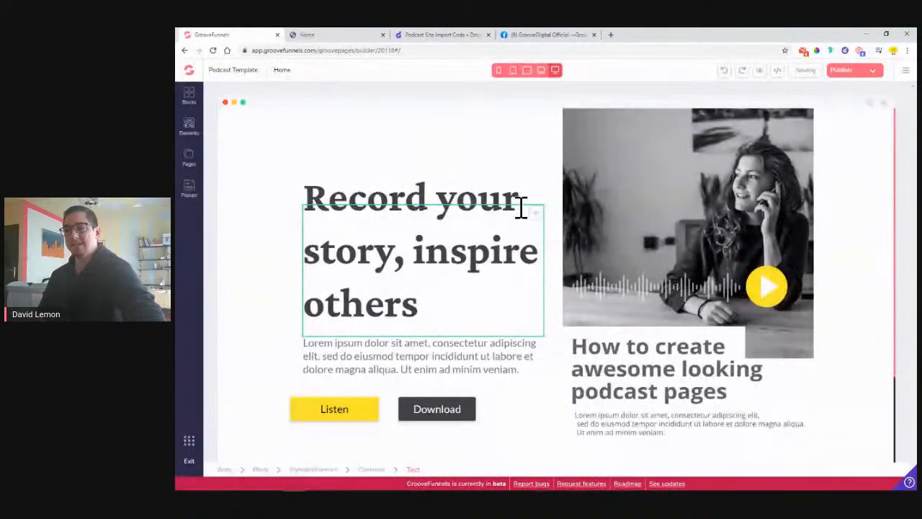
click(646, 186)
scroll(638, 195, down, 3)
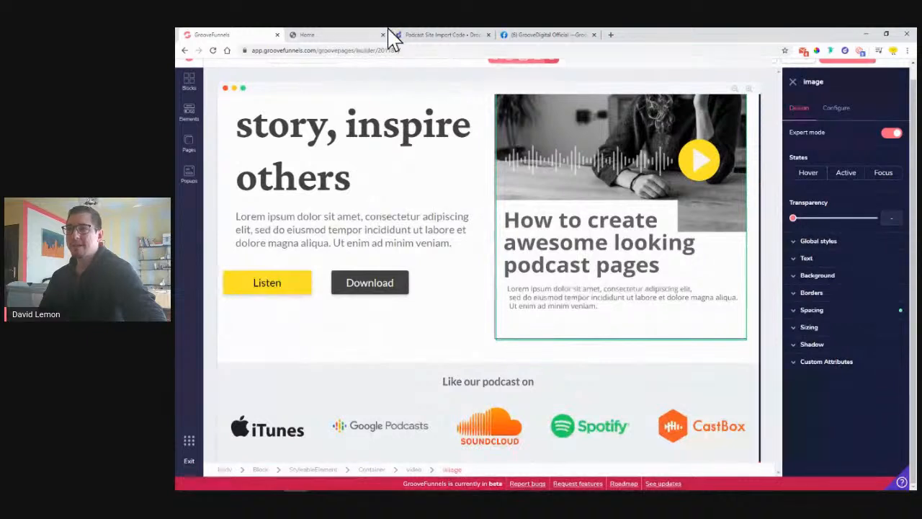
Step: Switch to the Podcast Page Build board in Droplr and view Podcast Image.jpg and Banner Logos.png
click(420, 36)
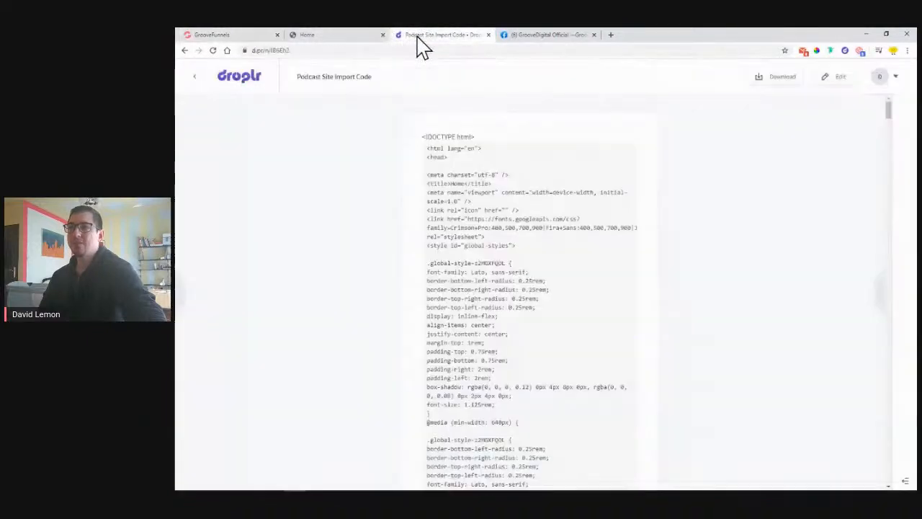
click(195, 77)
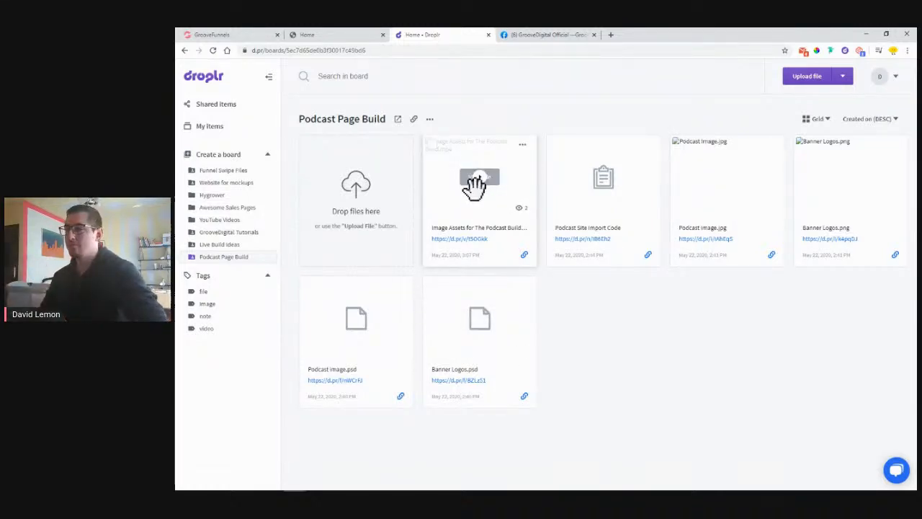
click(728, 186)
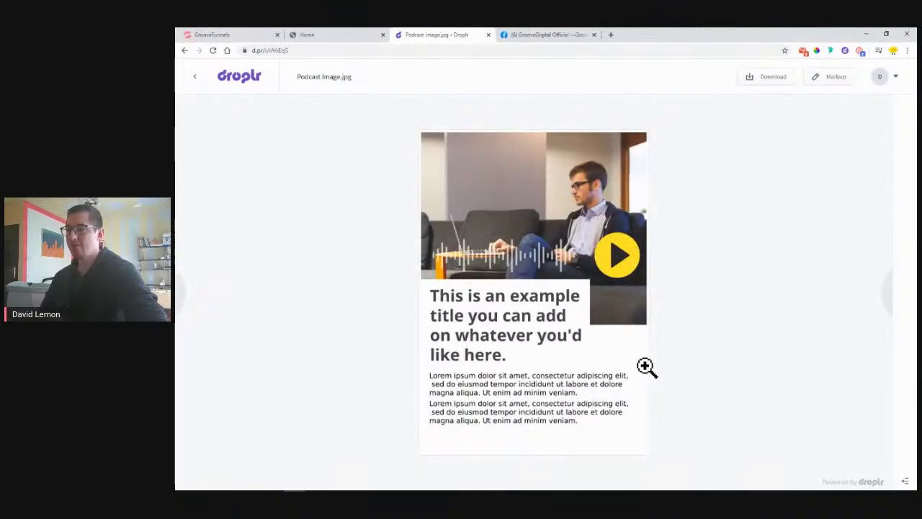
click(882, 305)
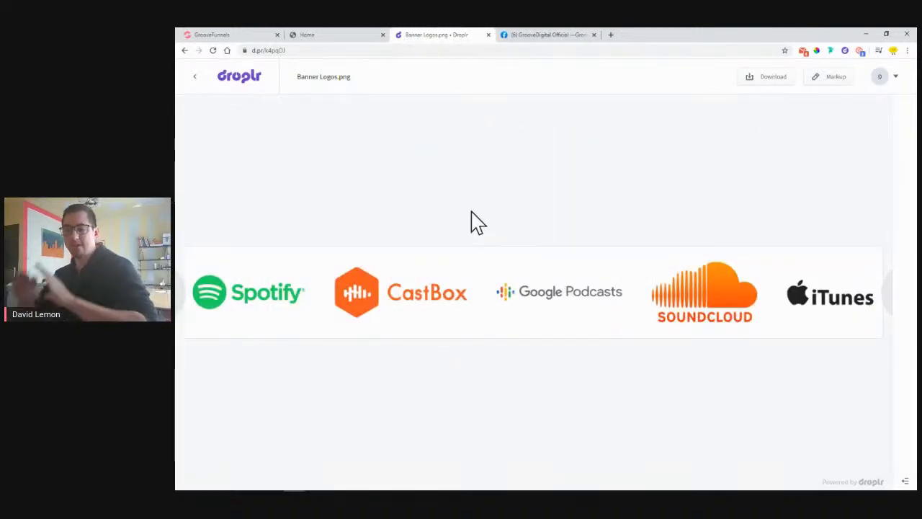
Step: Close the GrooveDigital Official Facebook group and view Podcast Image.jpg again from the Podcast Page Build board
click(533, 34)
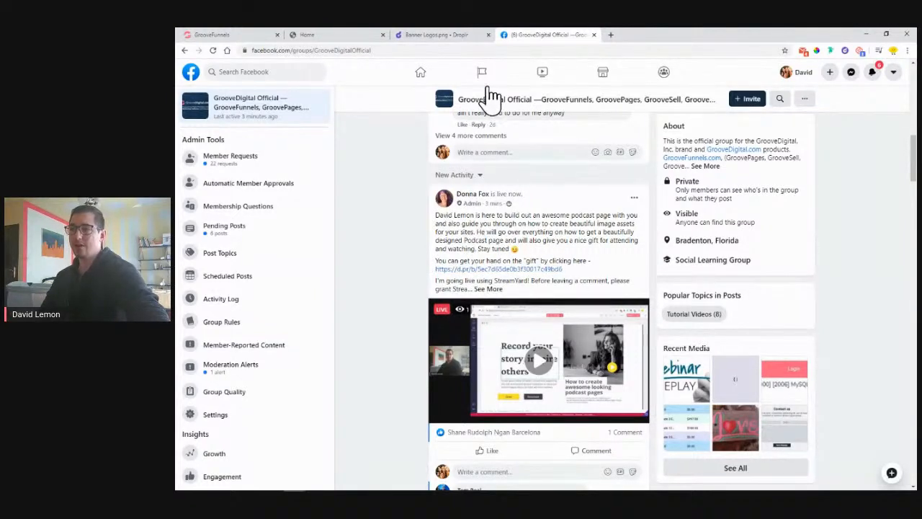
click(594, 35)
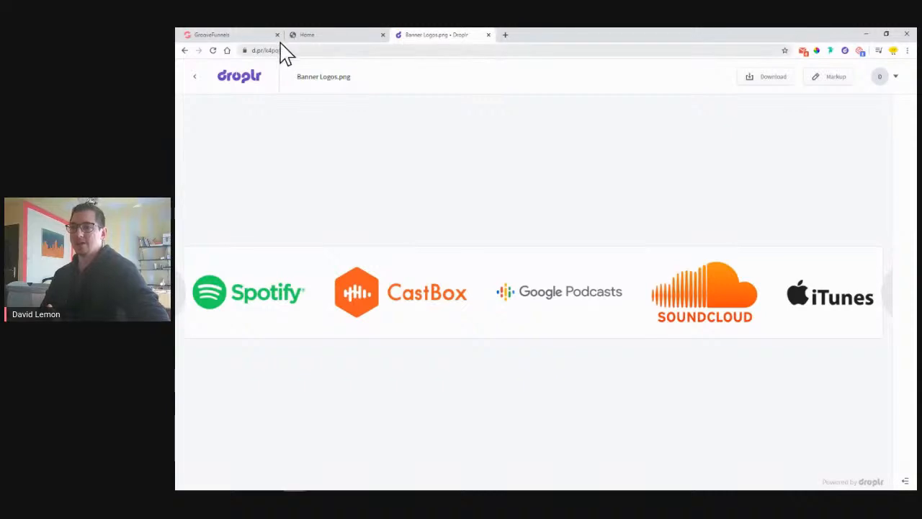
click(195, 77)
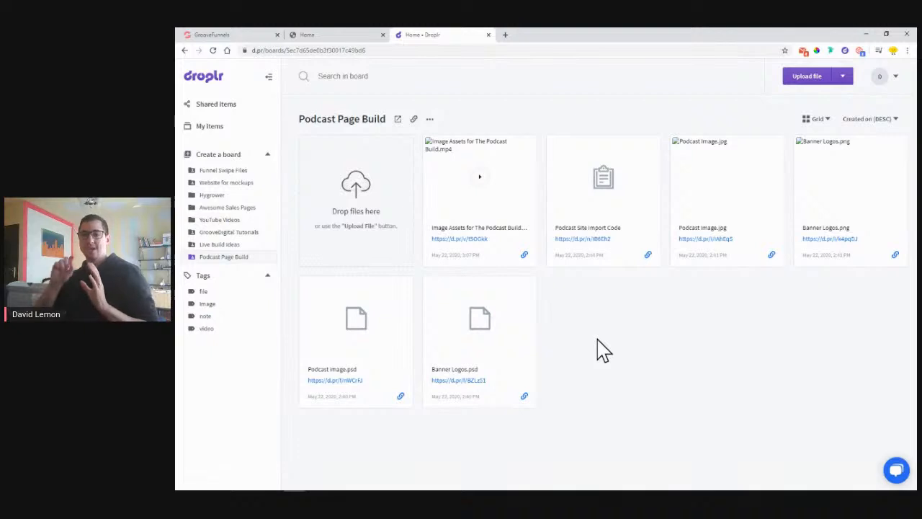
click(718, 184)
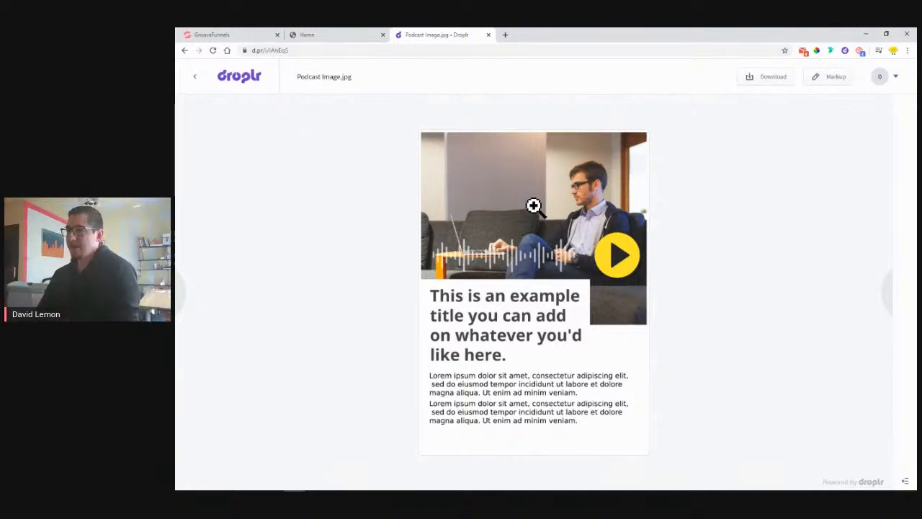
click(196, 76)
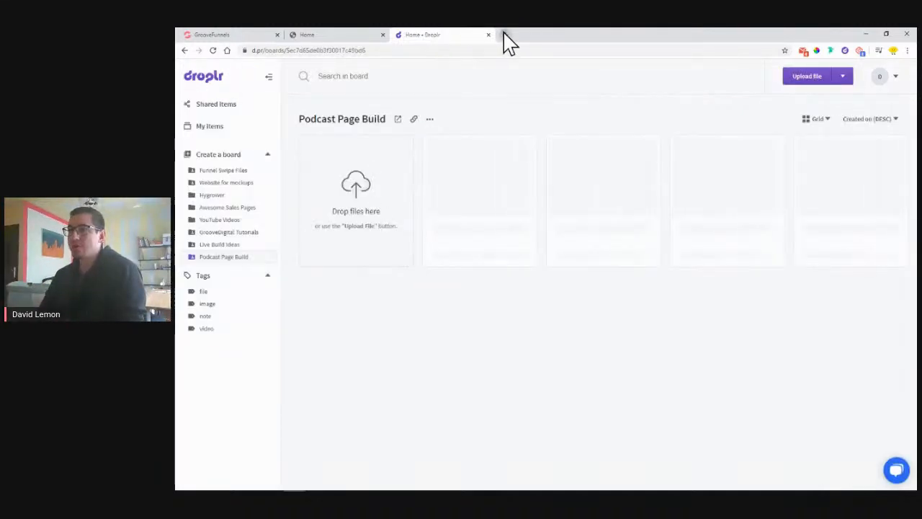
Step: Open the Photopea online photo editor in a new browser tab
click(504, 35)
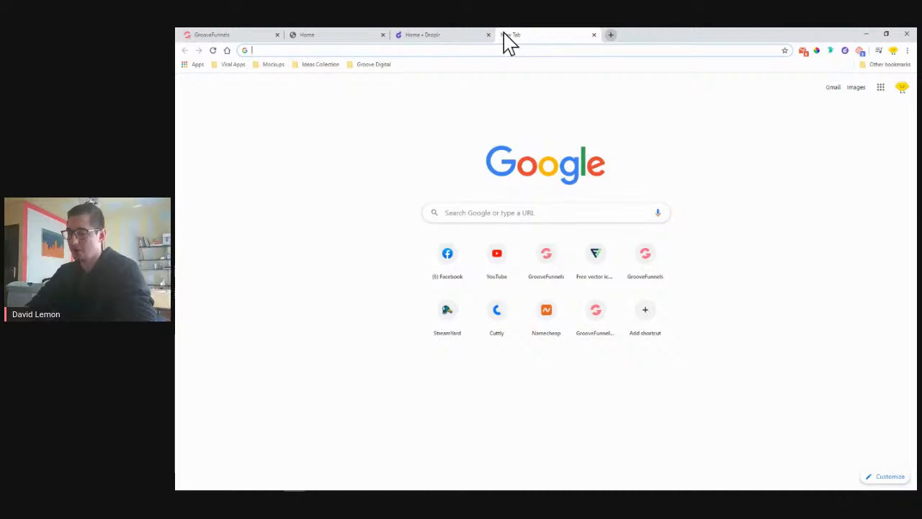
text(phot)
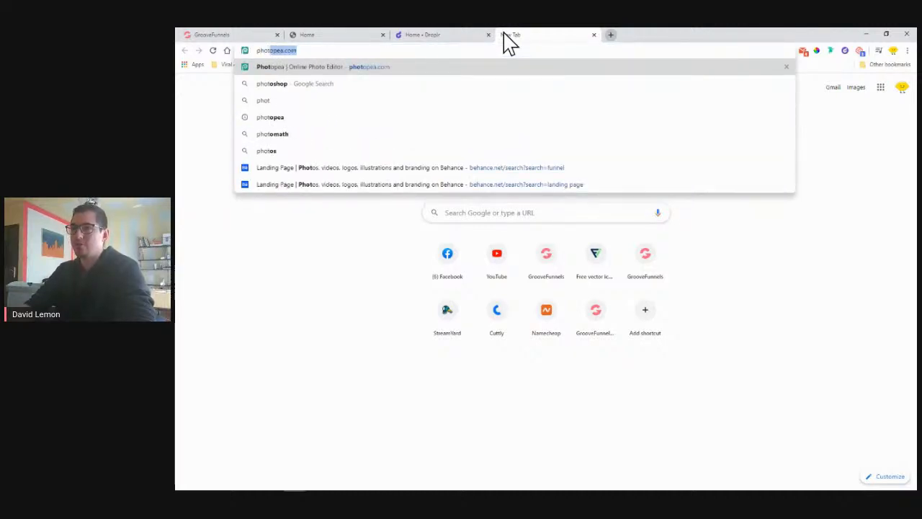
key(Return)
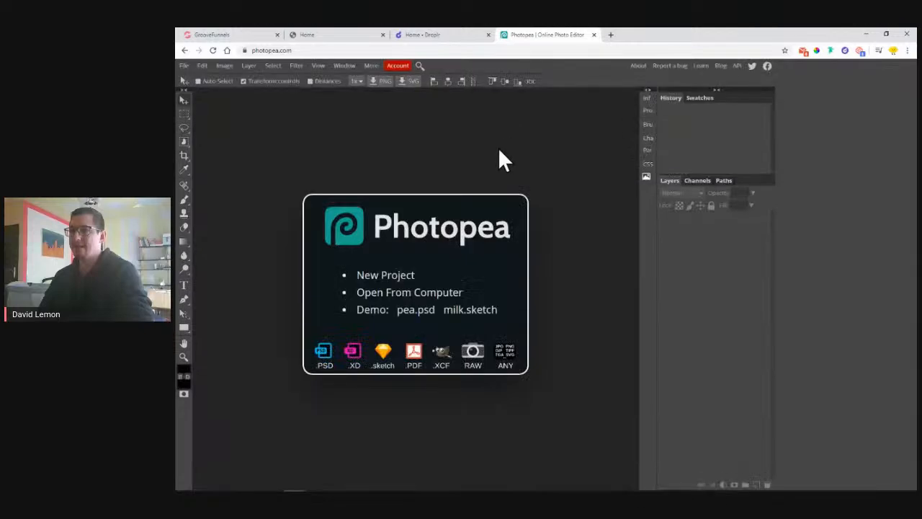
Step: Download Podcast image.psd from the Podcast Page Build board in Droplr
click(415, 36)
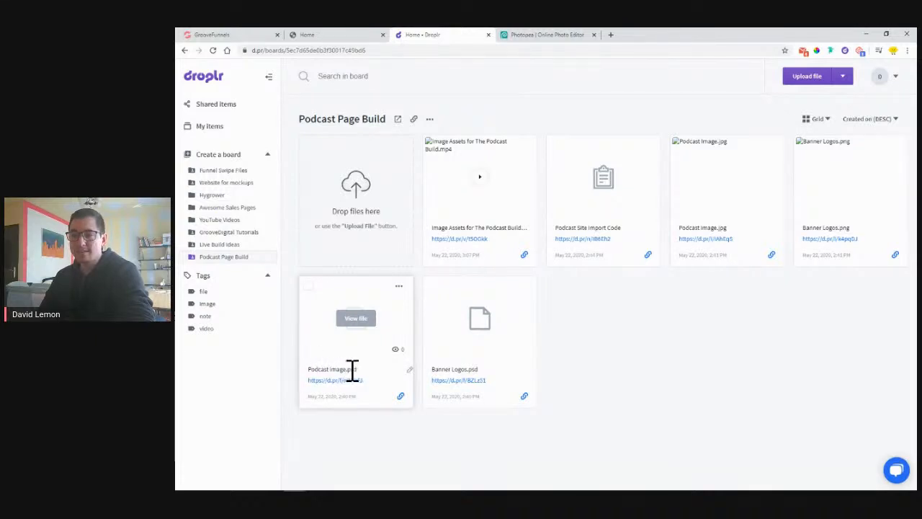
click(356, 320)
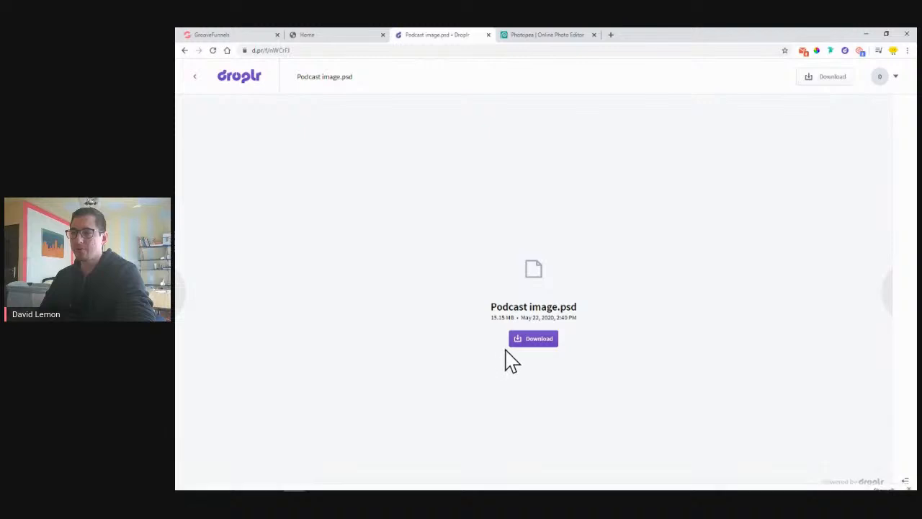
click(515, 342)
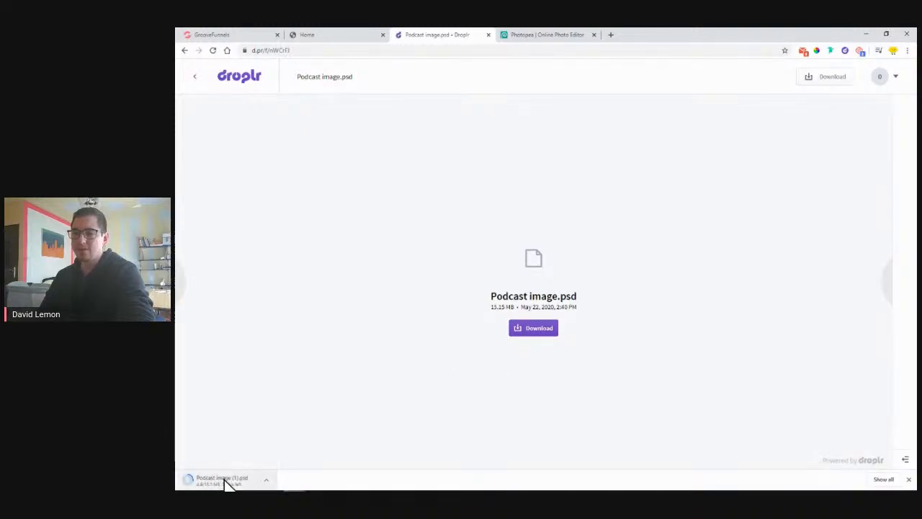
Step: Open the downloaded podcast image PSD in Photopea and move the entrepreneur photo layer left and slightly down
click(544, 34)
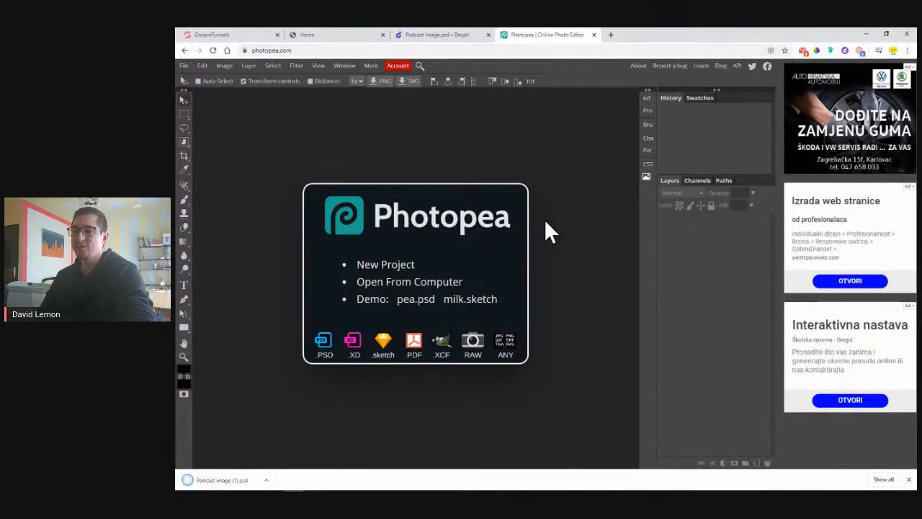
drag(229, 481, 391, 151)
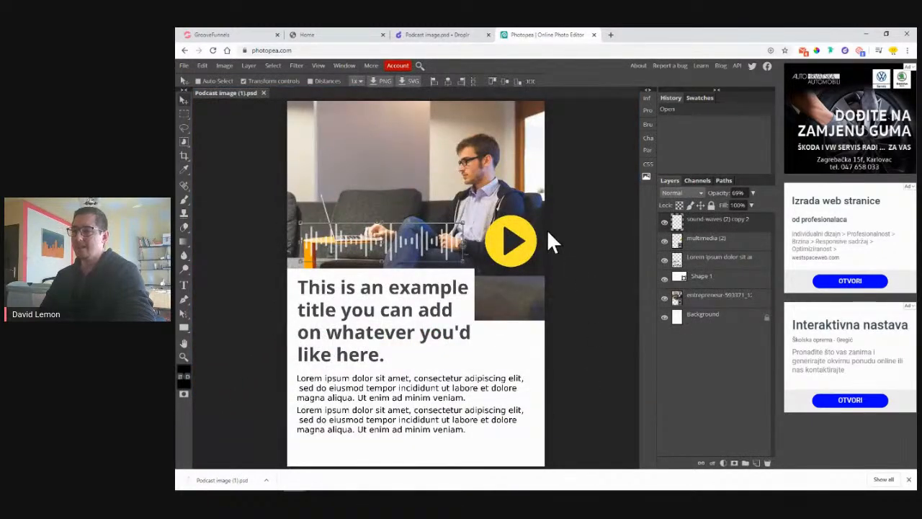
click(710, 296)
drag(411, 185, 333, 185)
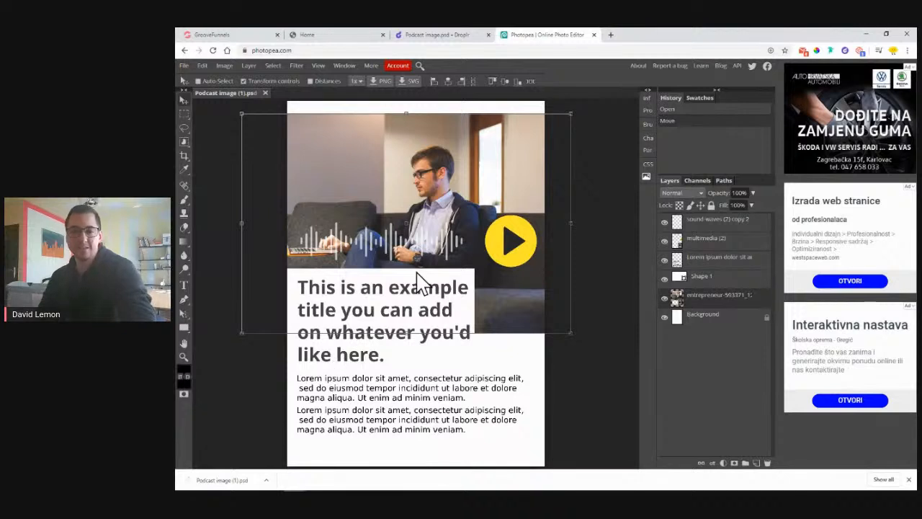
Step: Close Photopea without saving, close the Droplr board, and view the hero section in the podcast page preview
click(594, 34)
click(588, 100)
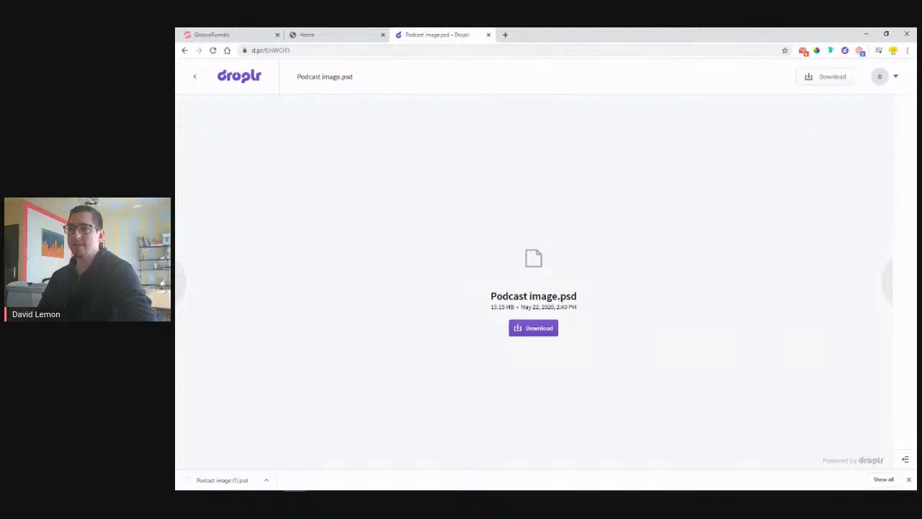
click(193, 78)
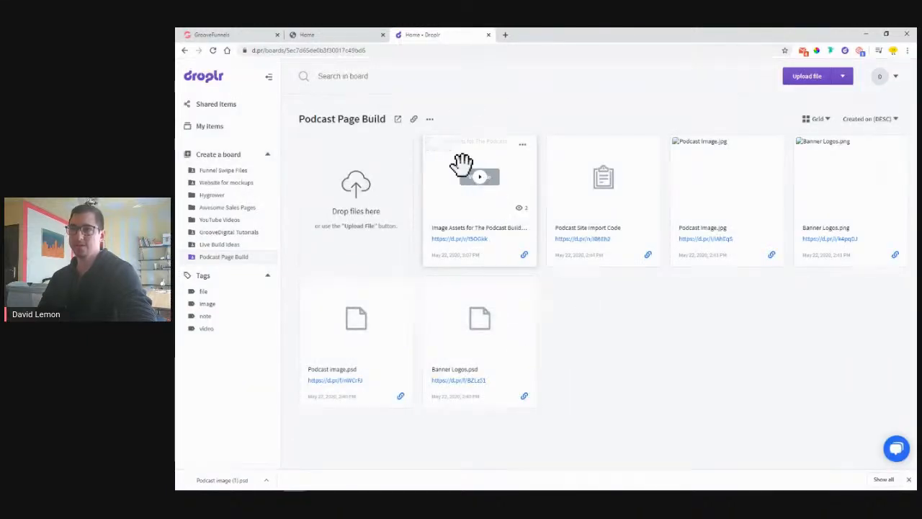
click(488, 35)
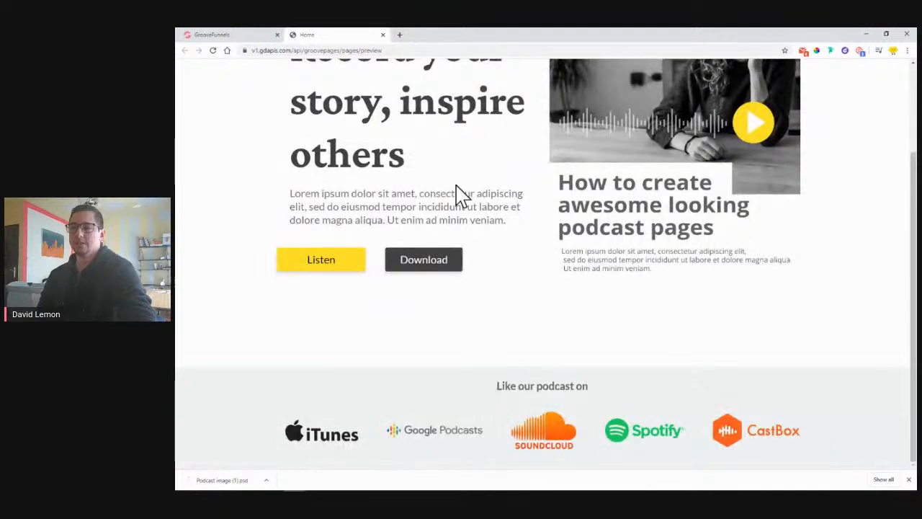
scroll(461, 214, up, 3)
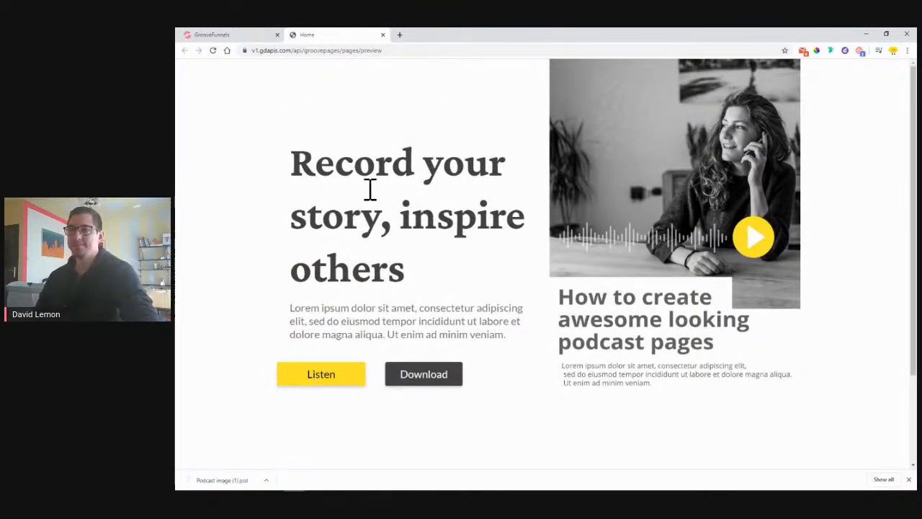
Step: Switch to GrooveFunnels, go to the GroovePages sites list and create a new site from the blank template
click(214, 33)
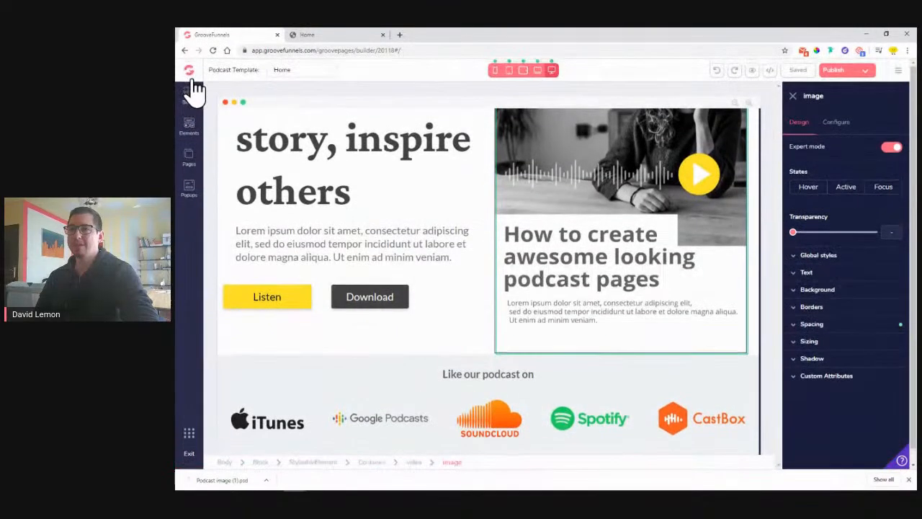
click(193, 80)
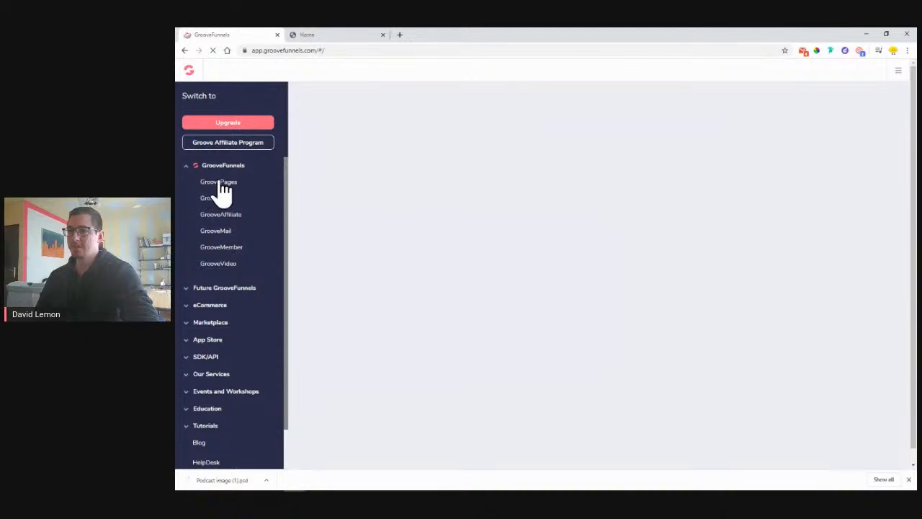
click(209, 183)
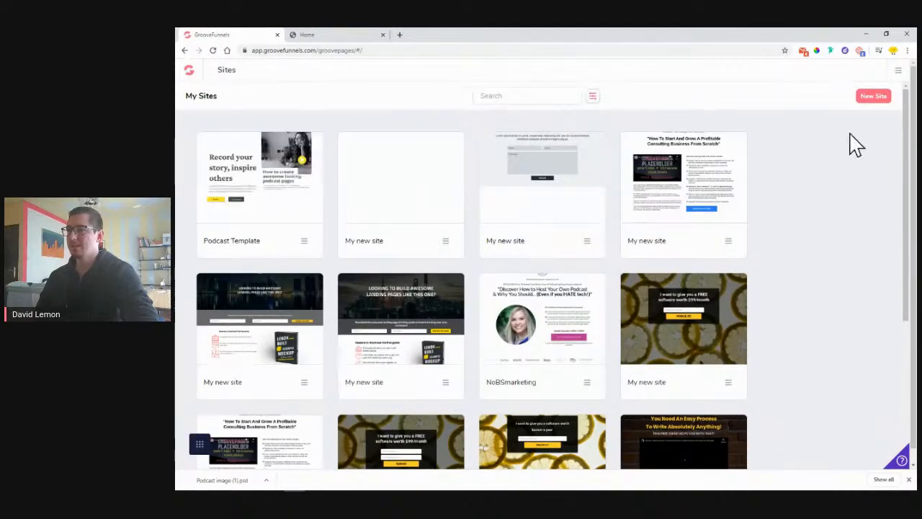
click(873, 97)
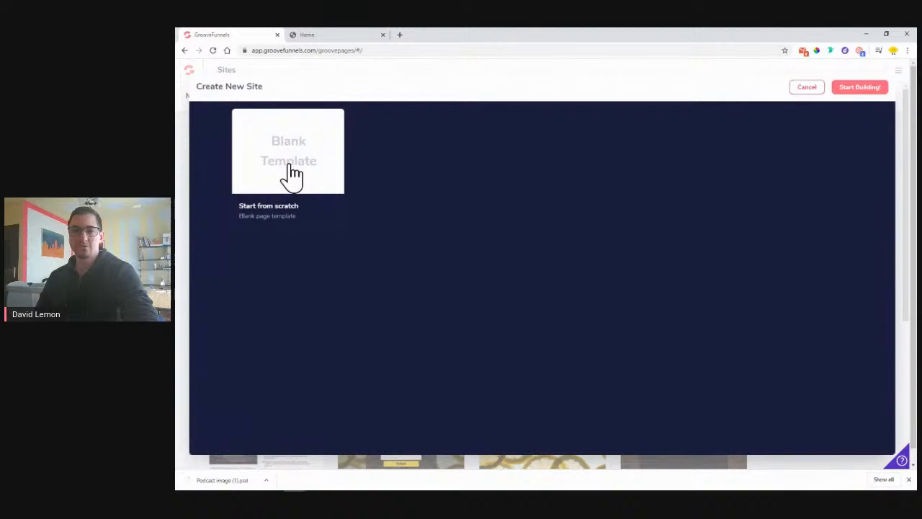
click(292, 175)
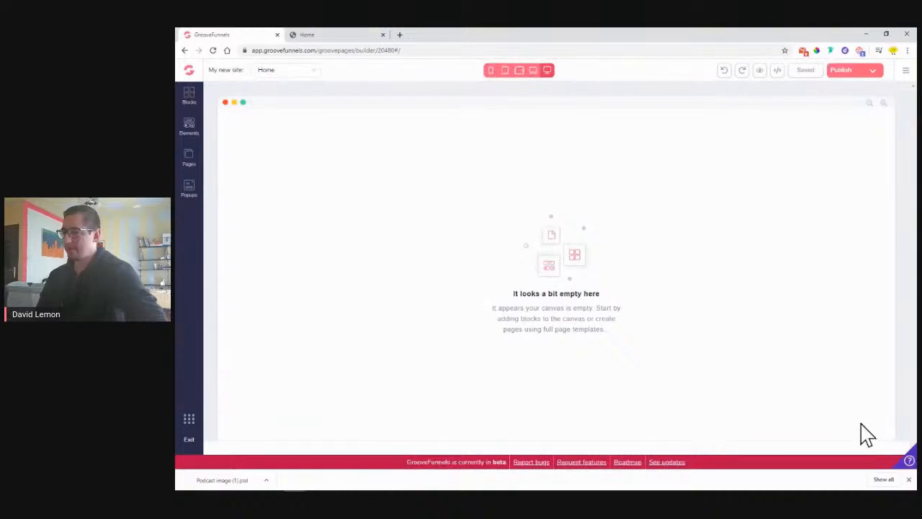
click(910, 480)
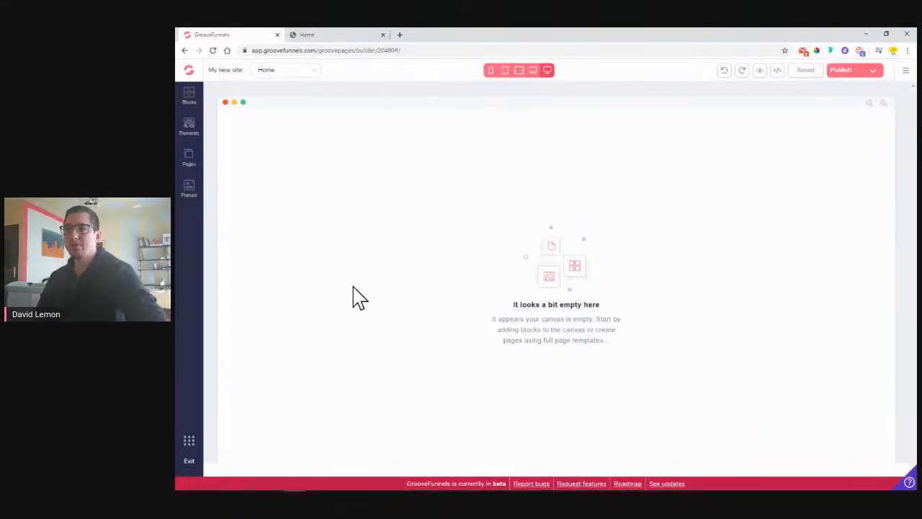
Step: Check the podcast page preview, then add the Covers wireframe block with headline text beside a video placeholder to the empty canvas
click(317, 36)
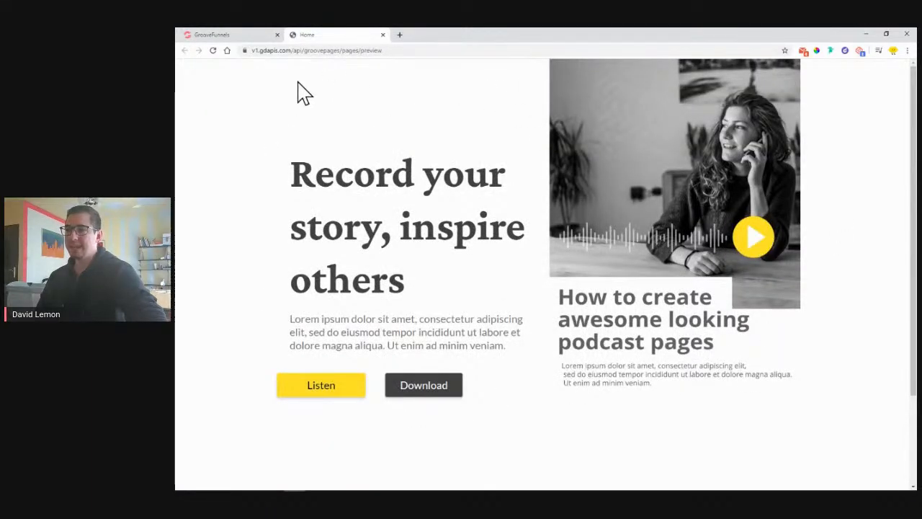
click(214, 34)
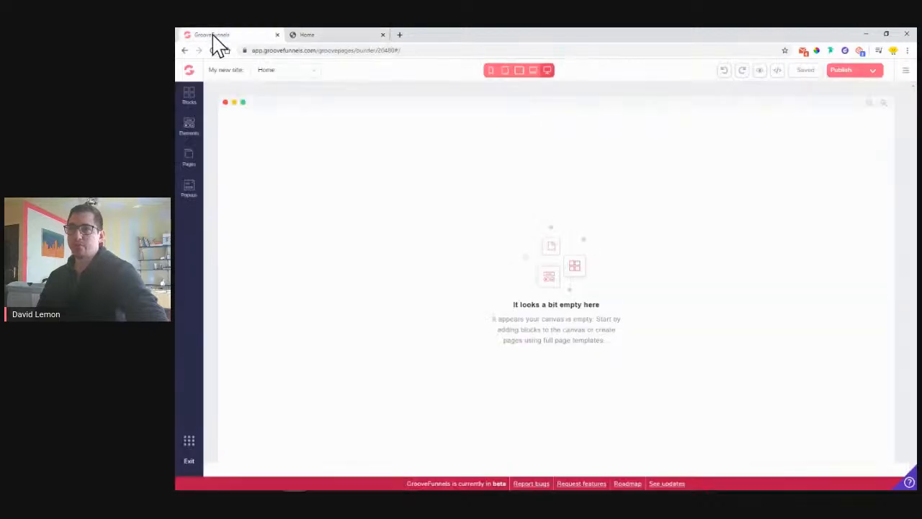
click(191, 97)
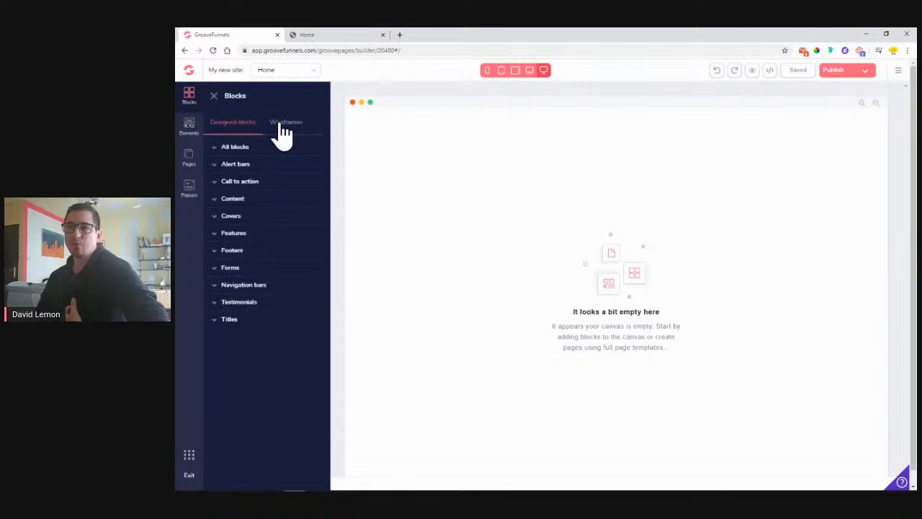
click(291, 126)
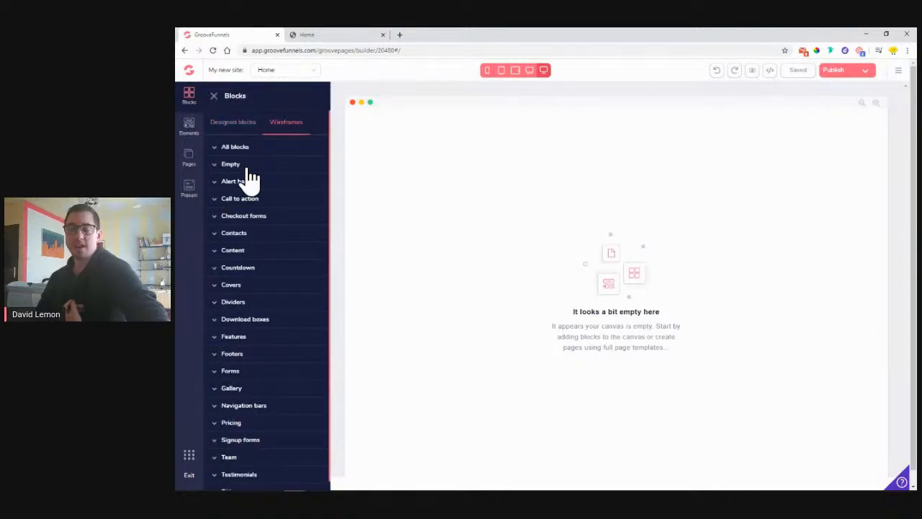
click(251, 286)
scroll(267, 274, down, 5)
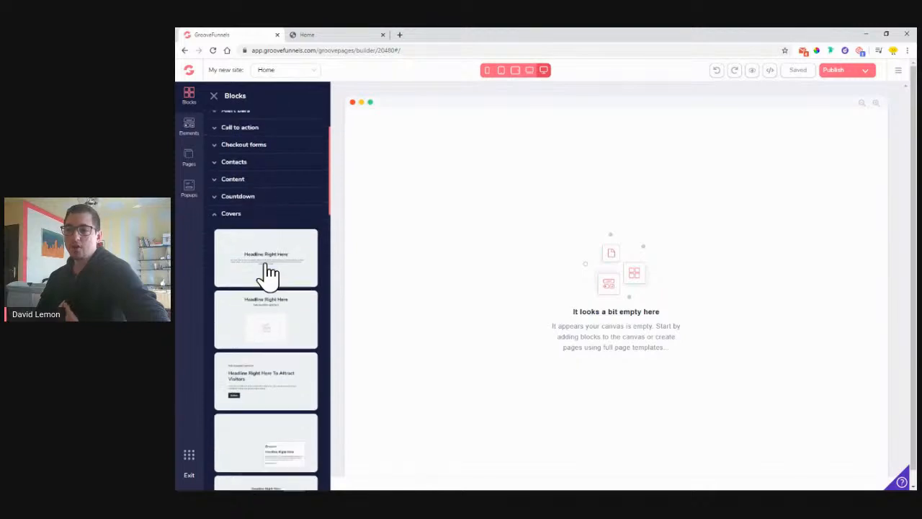
scroll(268, 218, down, 3)
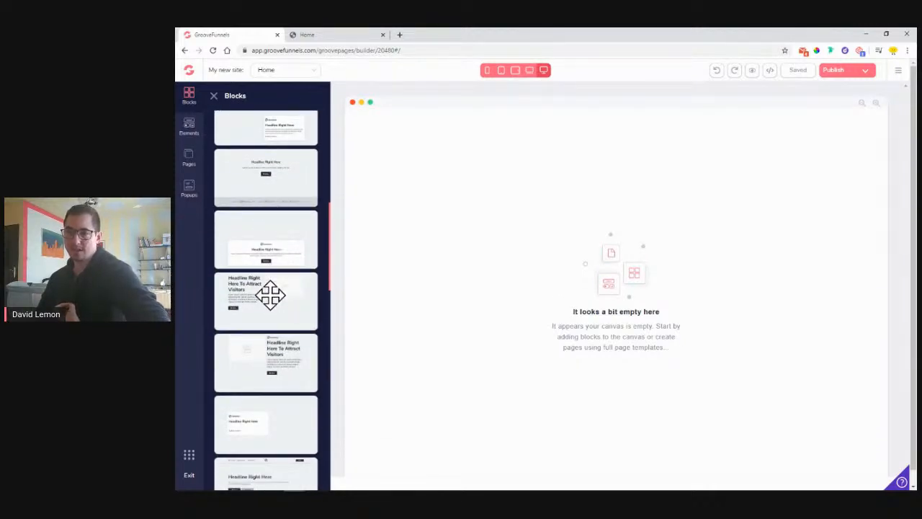
drag(253, 295, 517, 248)
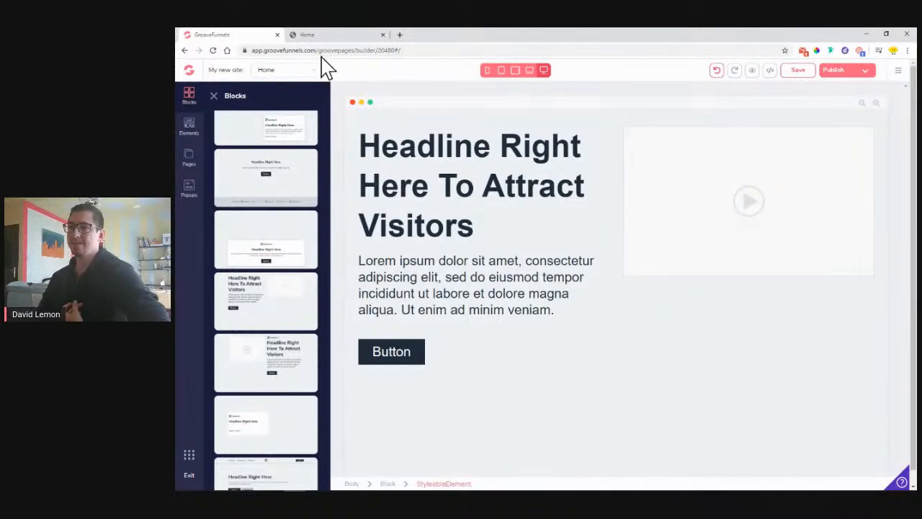
Step: Review the preview's podcast platform logo strip and add an empty container wireframe block below the cover block
click(310, 36)
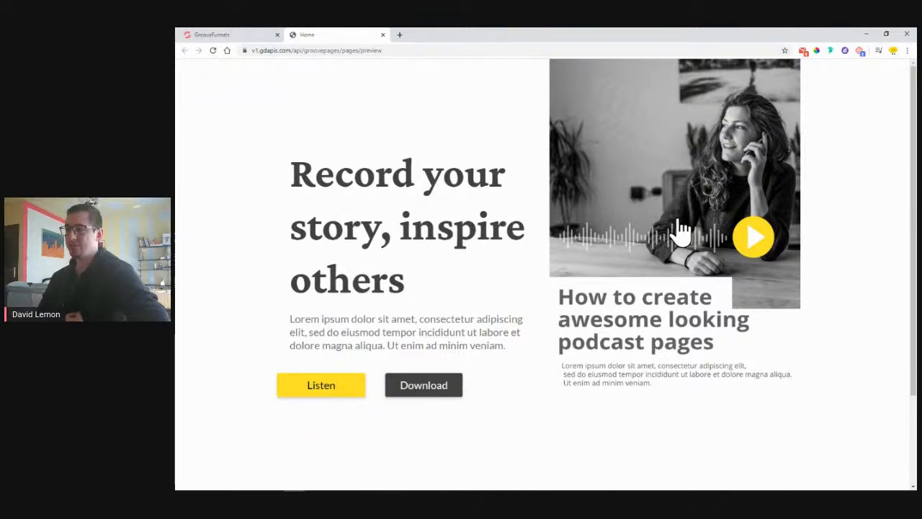
scroll(611, 230, down, 1)
scroll(611, 230, down, 1)
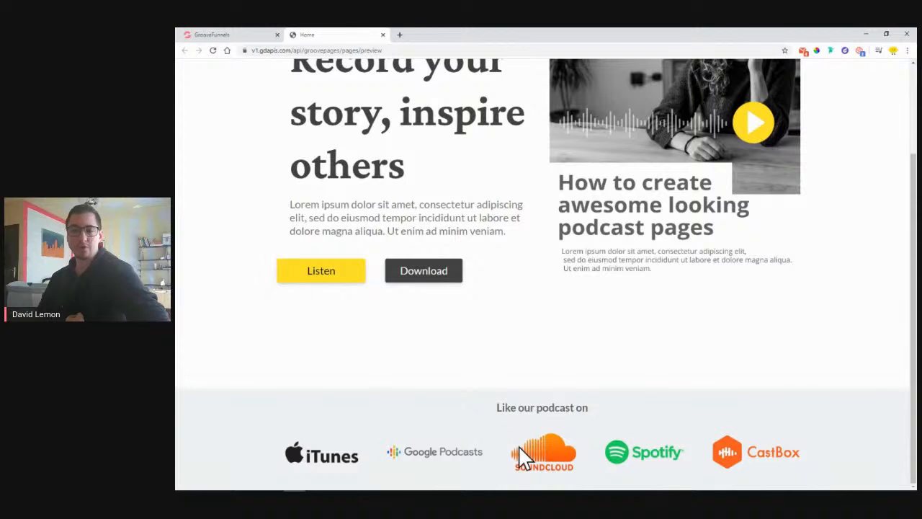
click(220, 35)
scroll(252, 164, up, 5)
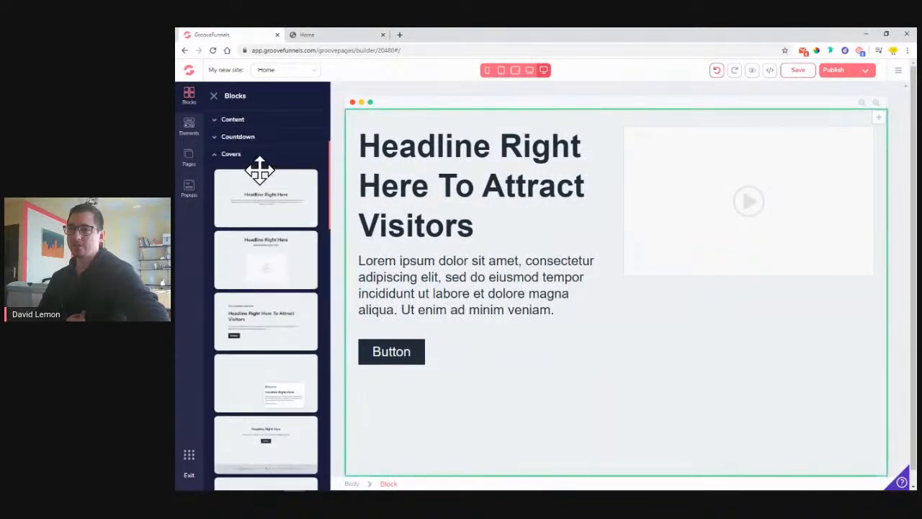
click(230, 165)
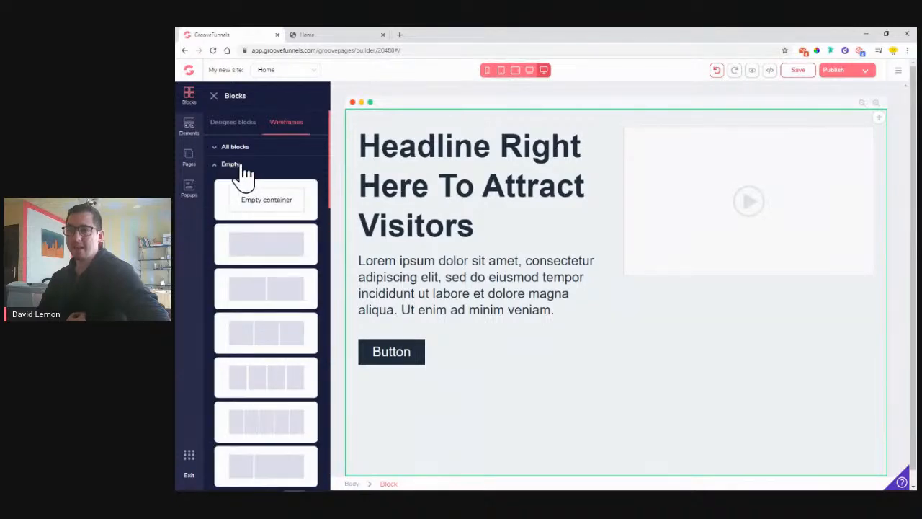
drag(247, 194, 565, 446)
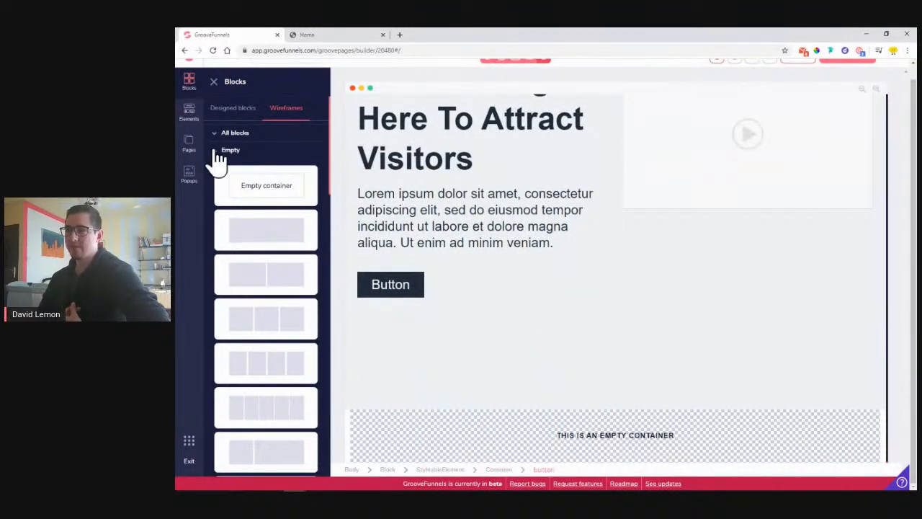
Step: Place an H1 heading element inside the empty container below the cover block
click(190, 111)
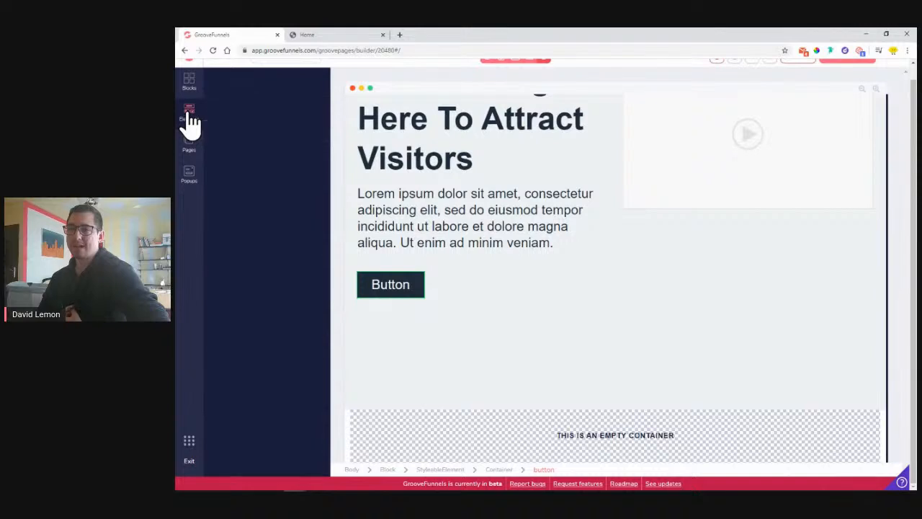
scroll(278, 205, down, 5)
scroll(281, 210, down, 3)
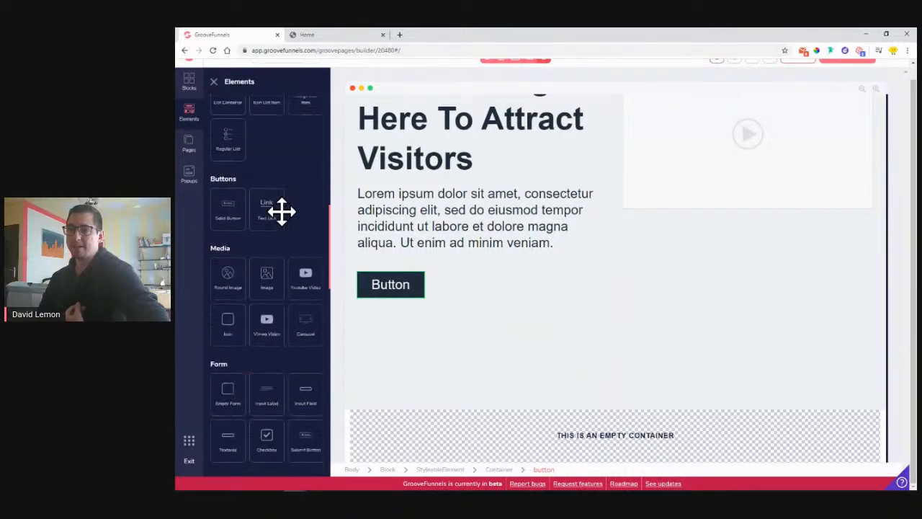
scroll(281, 210, up, 4)
drag(231, 173, 593, 456)
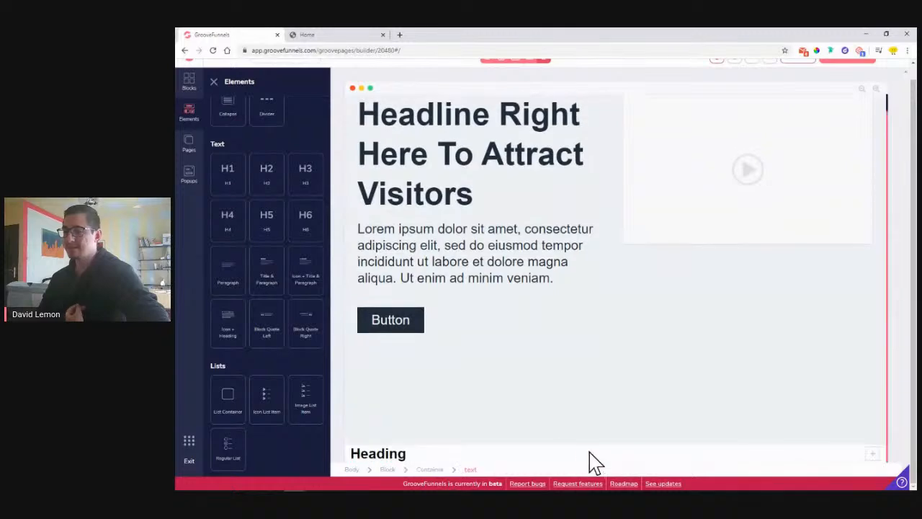
Step: Add an image element under the heading in the lower container and close the elements list
scroll(263, 288, down, 4)
scroll(272, 261, down, 1)
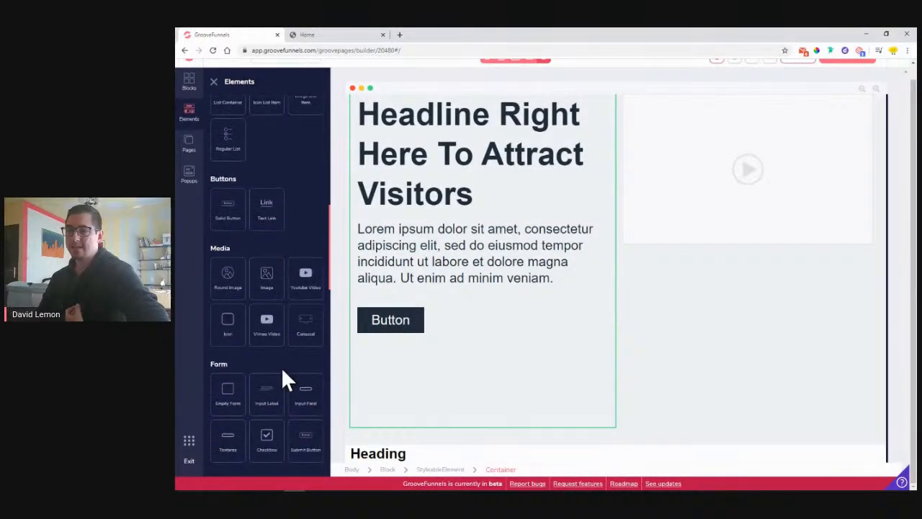
drag(271, 288, 400, 428)
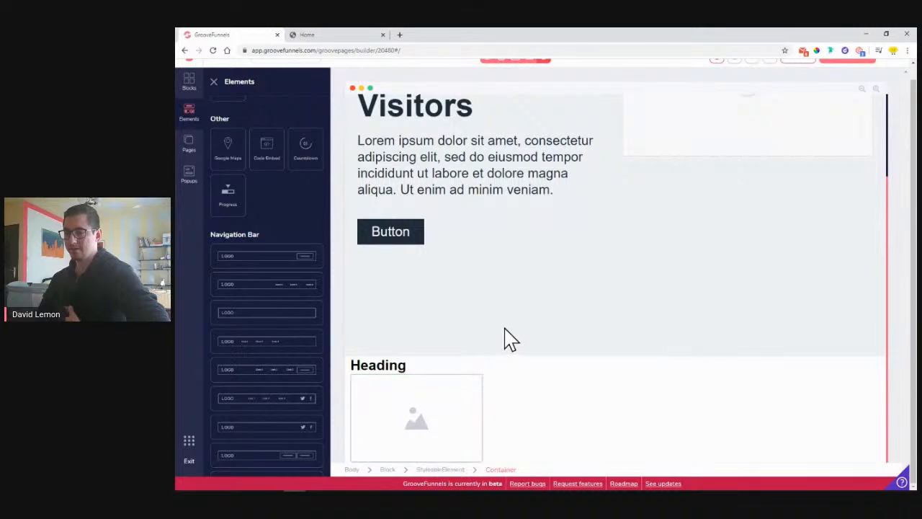
scroll(508, 339, up, 2)
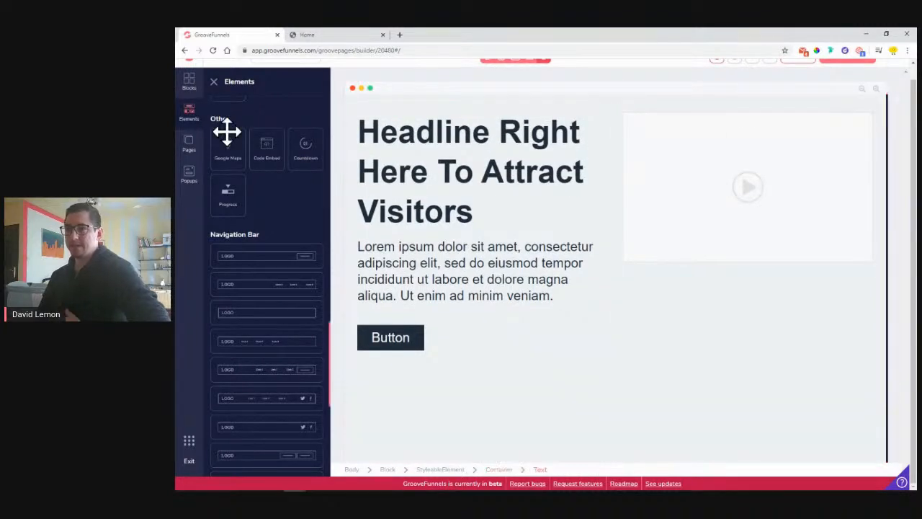
click(214, 81)
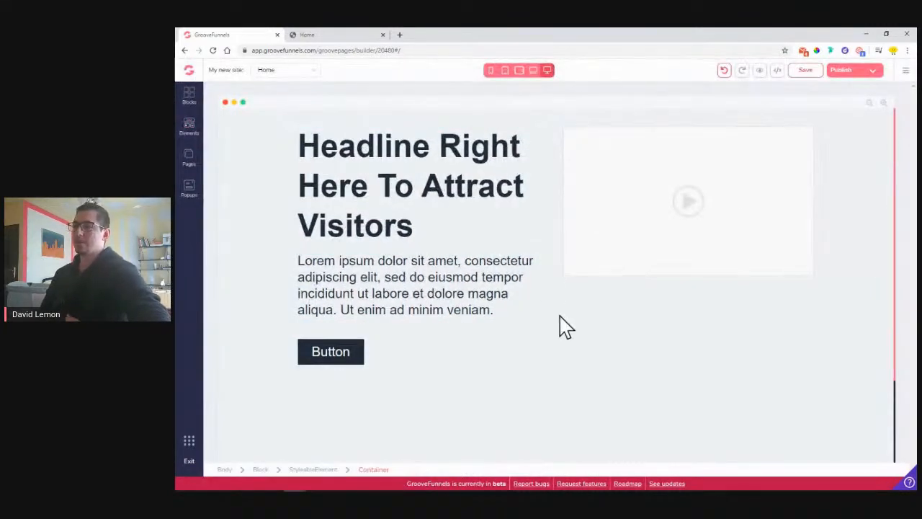
Step: Upload Podcast Image.jpg to the image library and apply it in place of the cover block's video placeholder
click(310, 37)
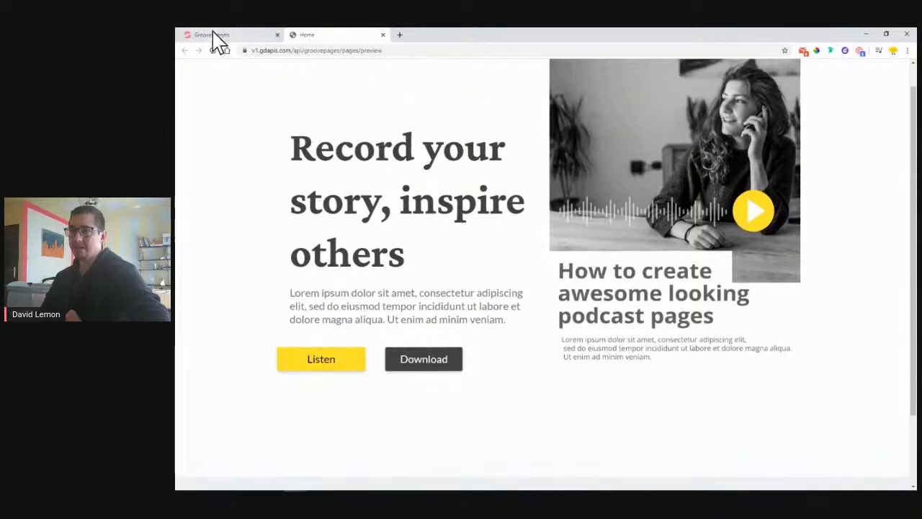
click(212, 35)
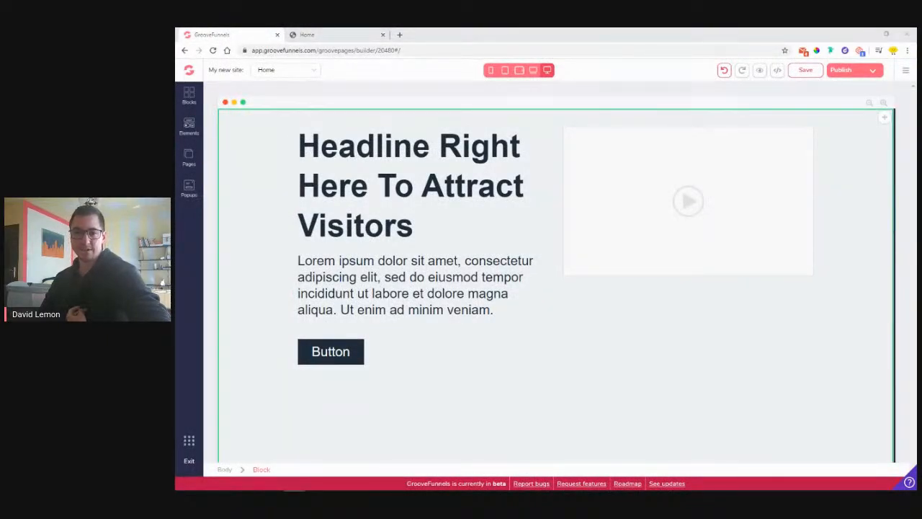
click(712, 216)
click(834, 123)
click(830, 203)
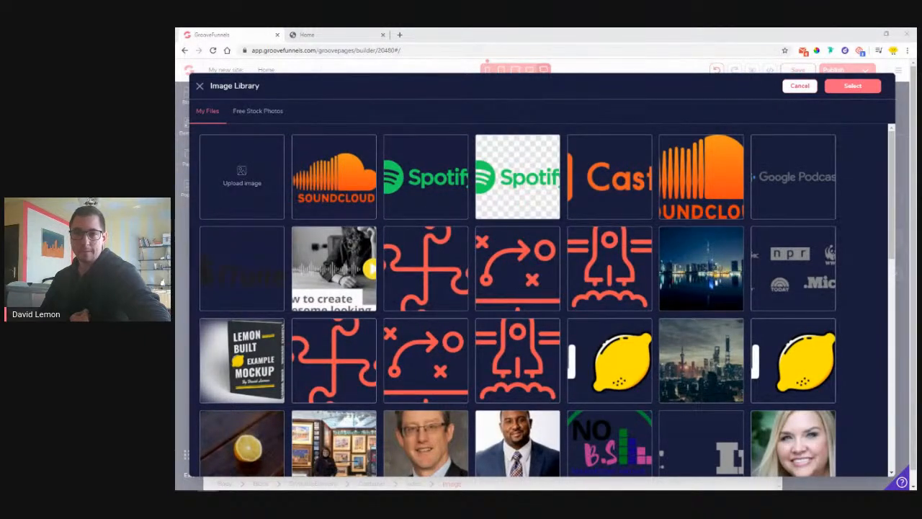
drag(181, 189, 228, 185)
mouse_move(255, 186)
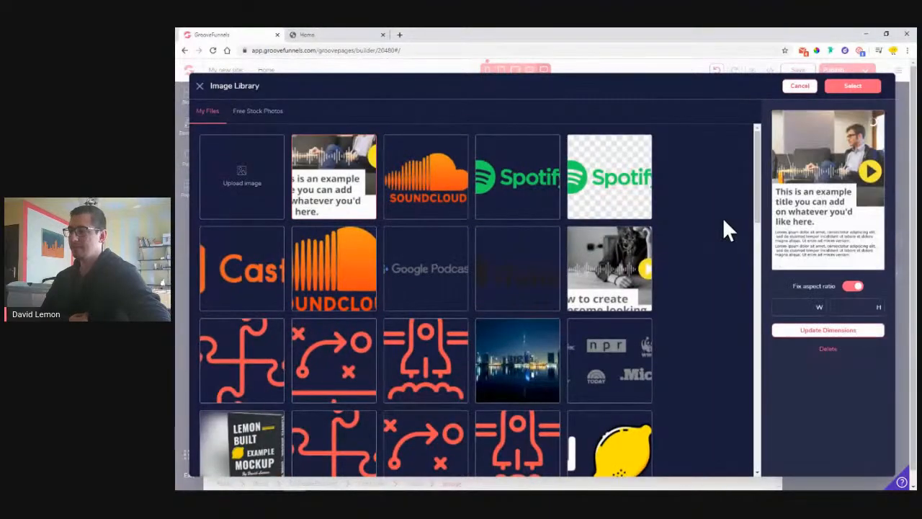
click(854, 87)
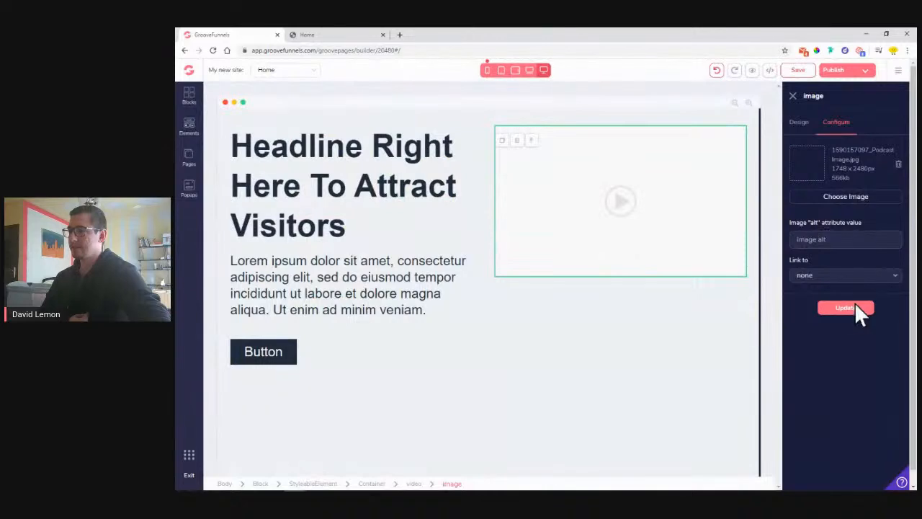
click(857, 309)
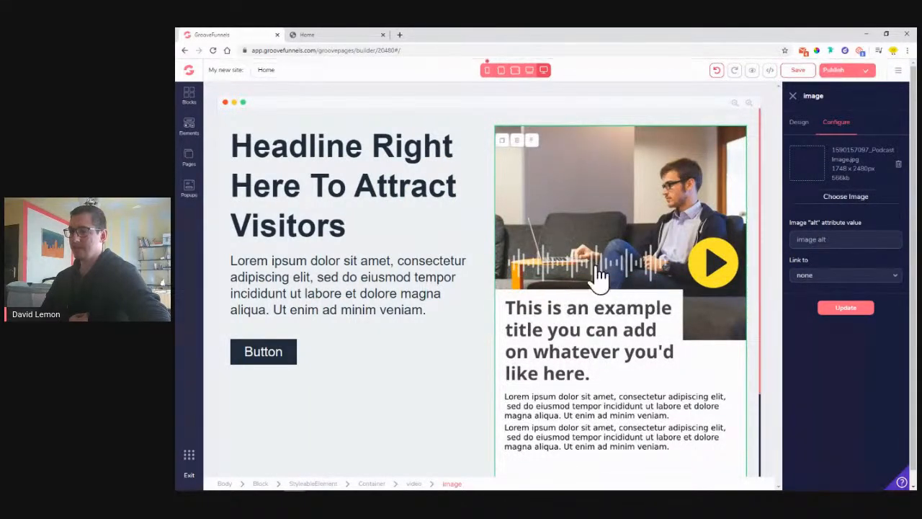
Step: Upload Banner Logos.png, apply it to the image element under the heading, and save the page
scroll(560, 267, down, 3)
scroll(564, 274, up, 1)
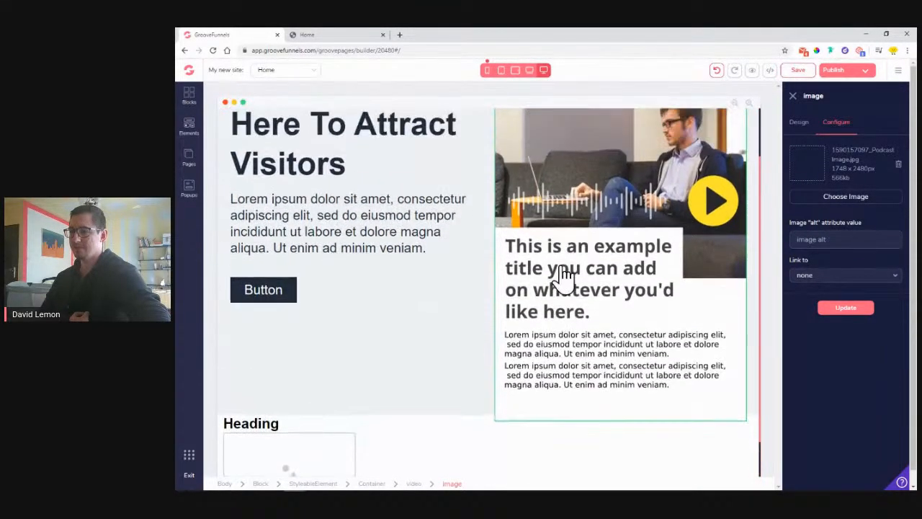
scroll(457, 294, down, 2)
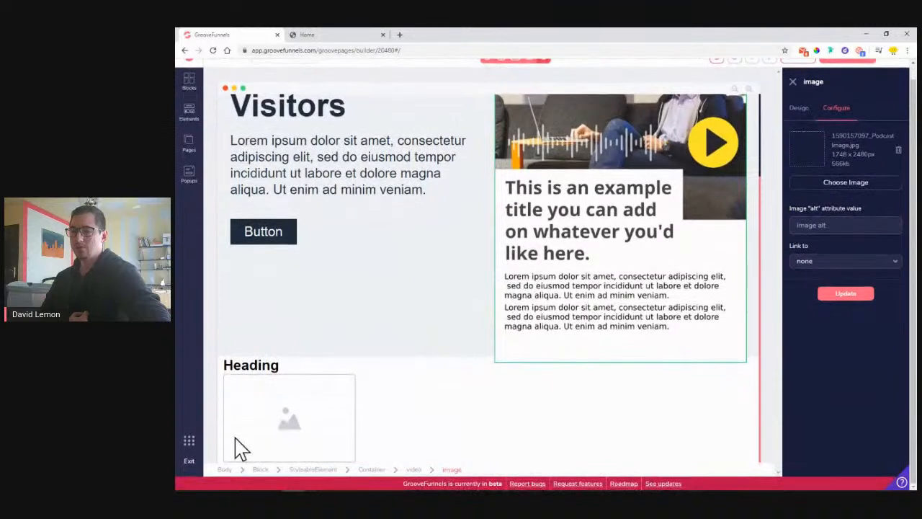
click(267, 431)
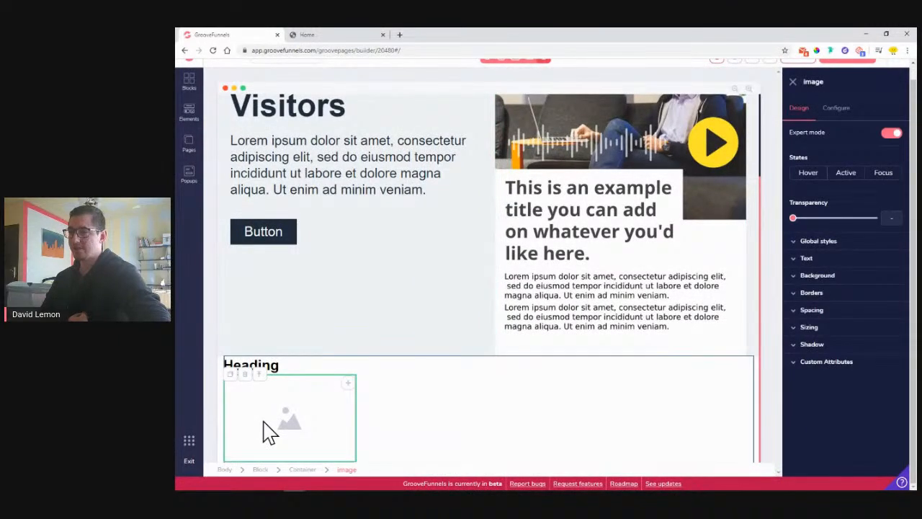
click(837, 108)
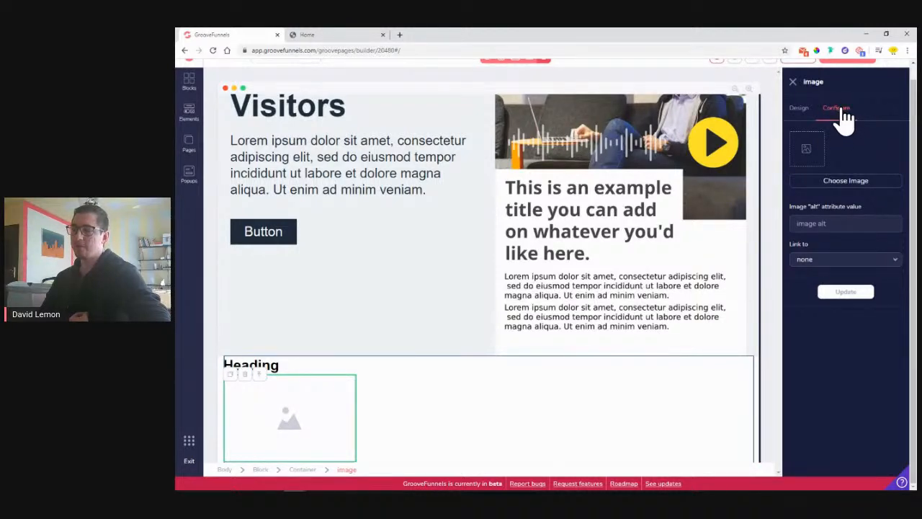
click(844, 184)
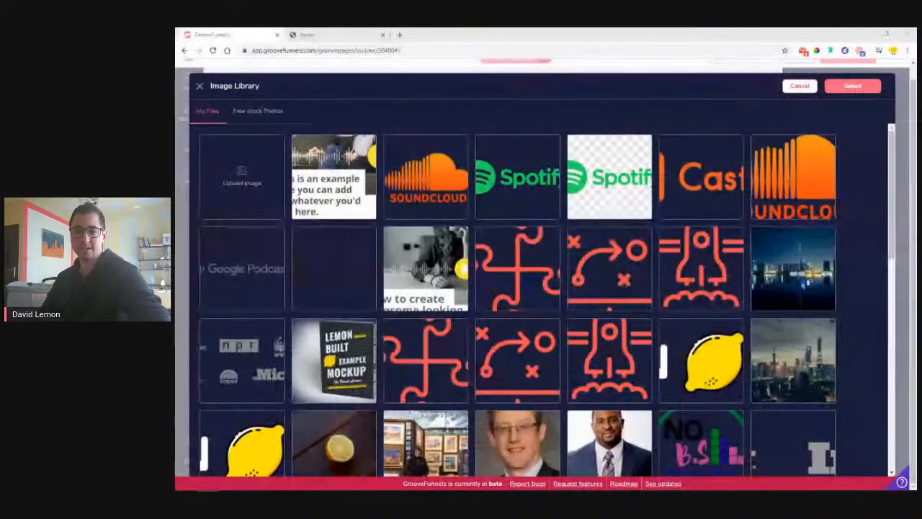
drag(175, 209, 251, 182)
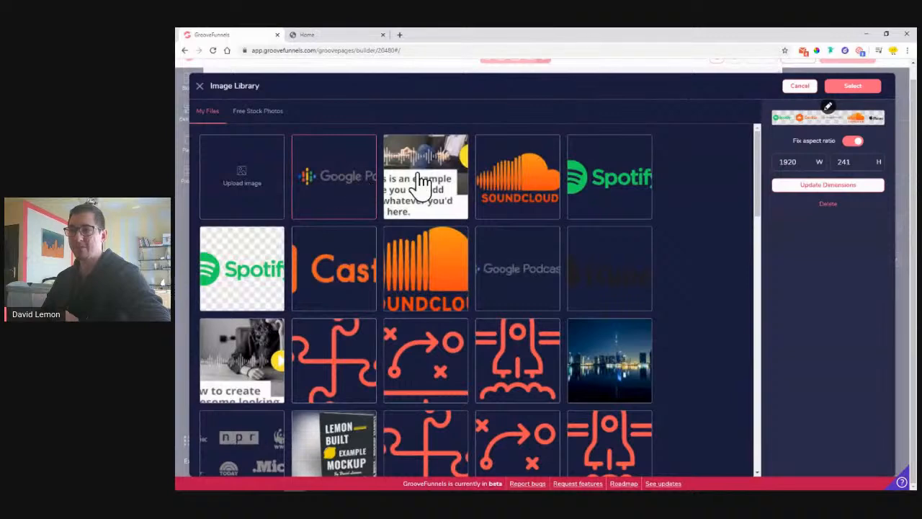
click(858, 89)
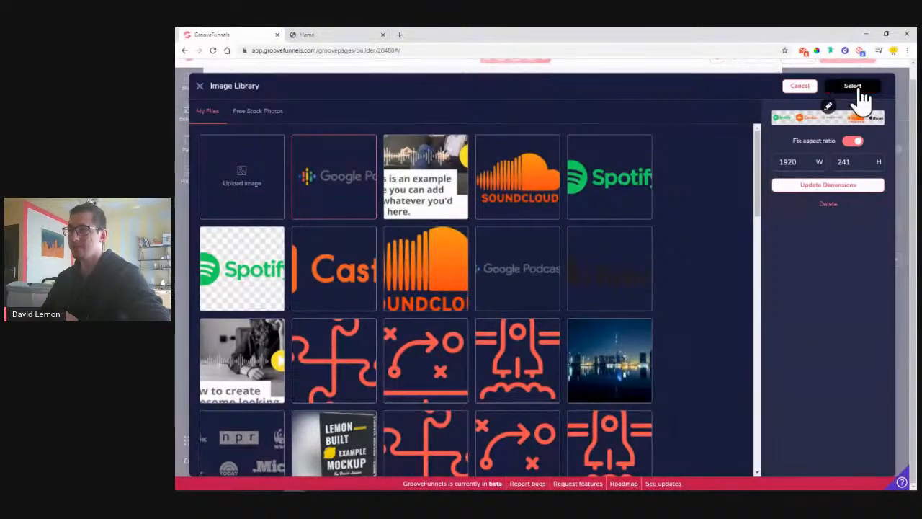
click(846, 294)
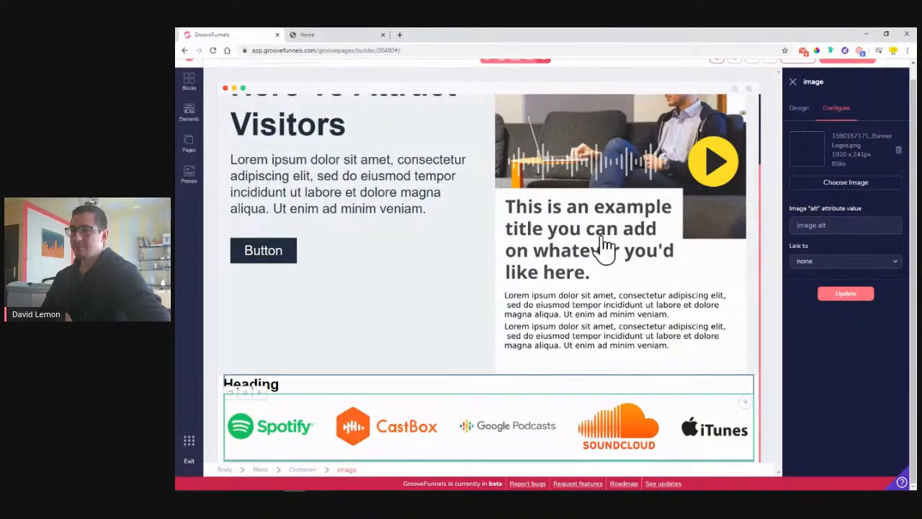
scroll(463, 313, up, 2)
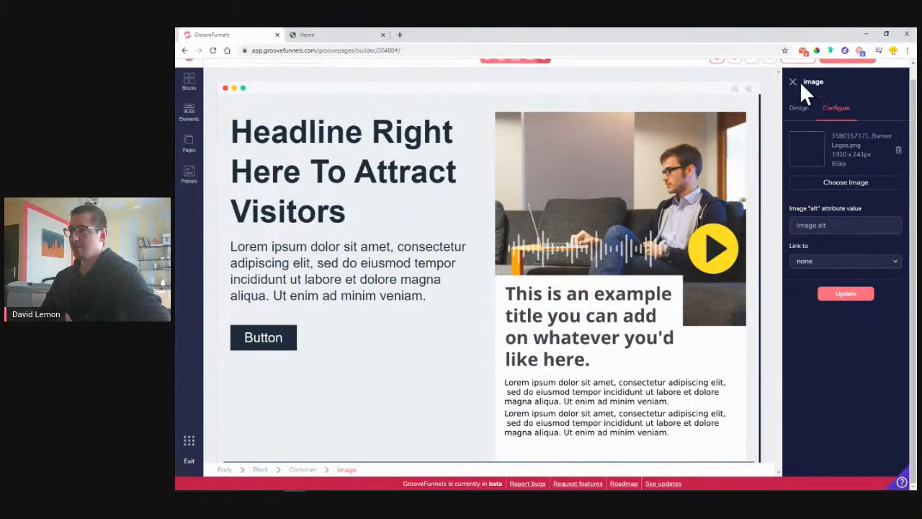
scroll(771, 108, up, 1)
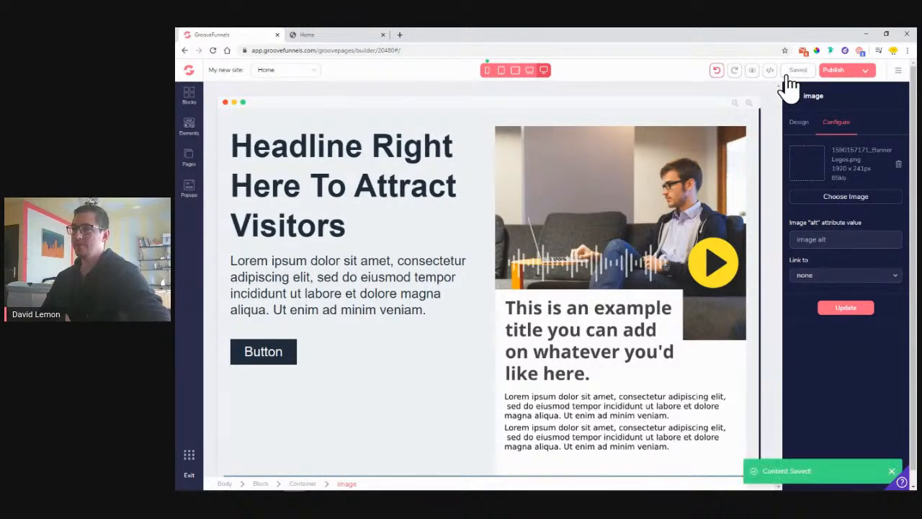
Step: Set the background colour of the cover block to white
click(794, 96)
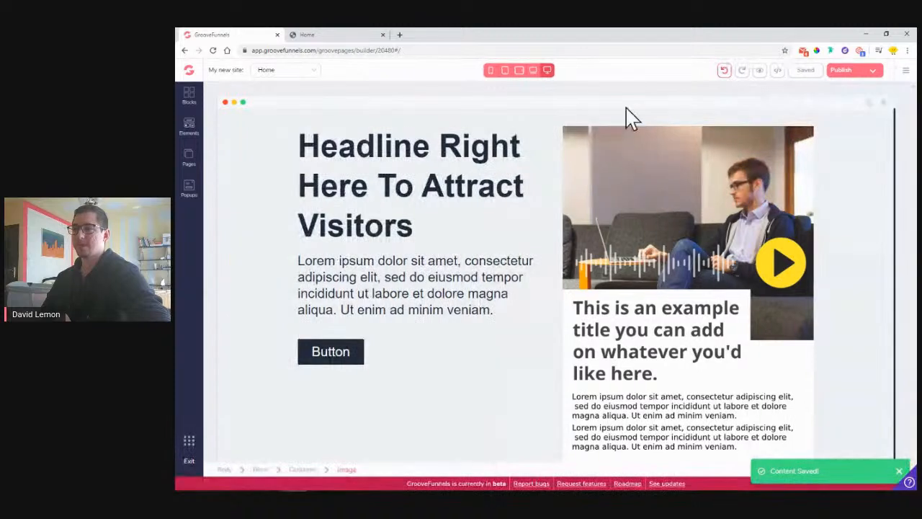
click(247, 202)
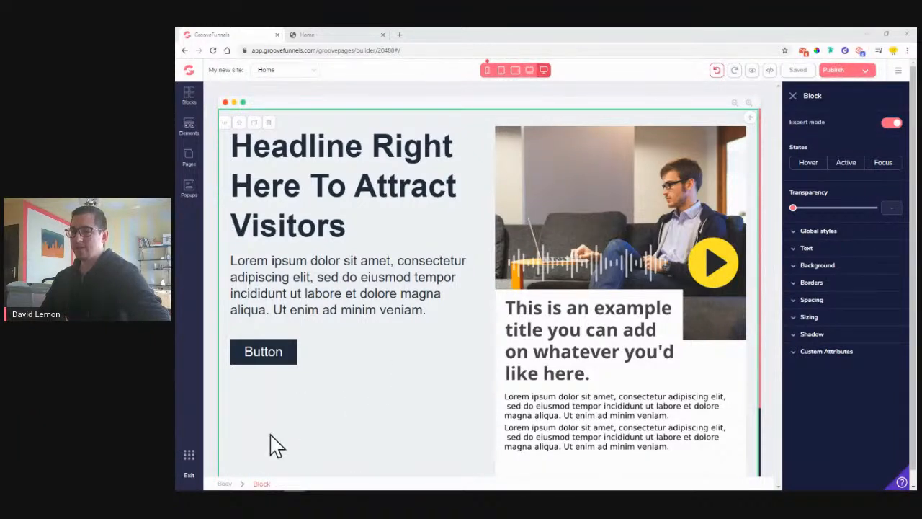
click(840, 267)
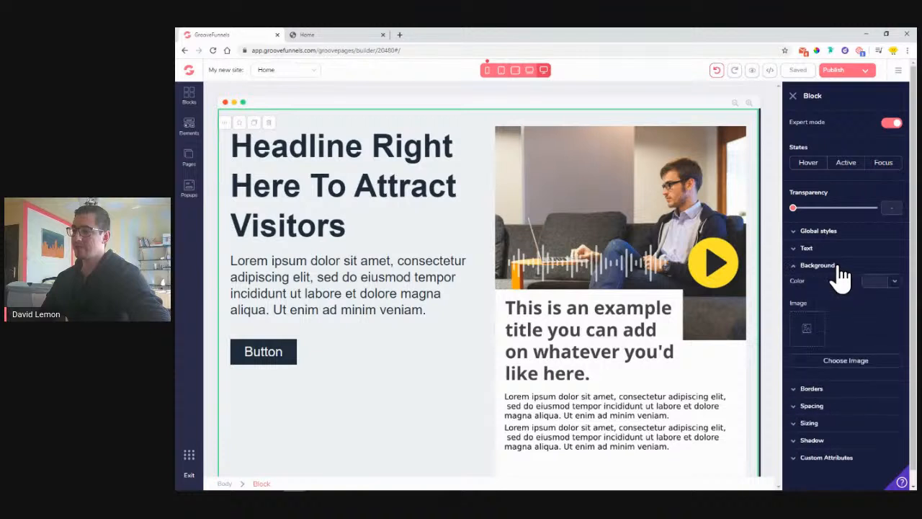
click(895, 282)
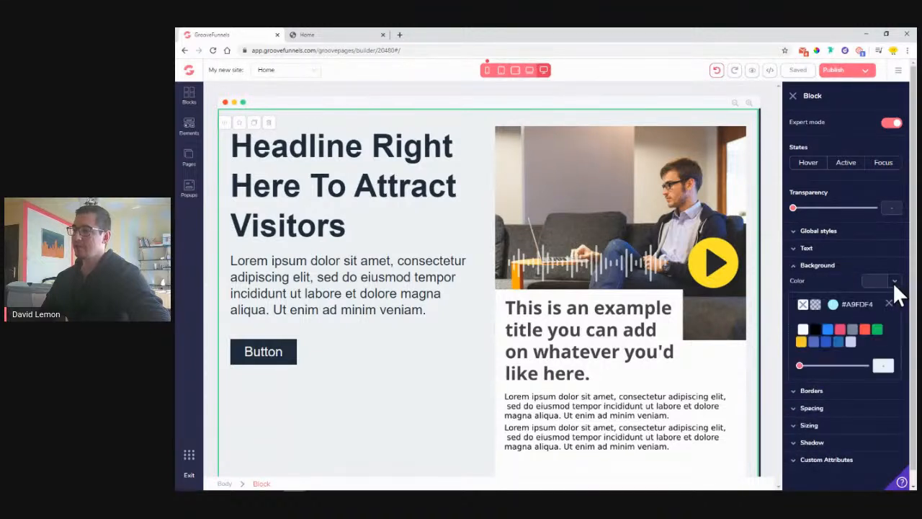
click(804, 330)
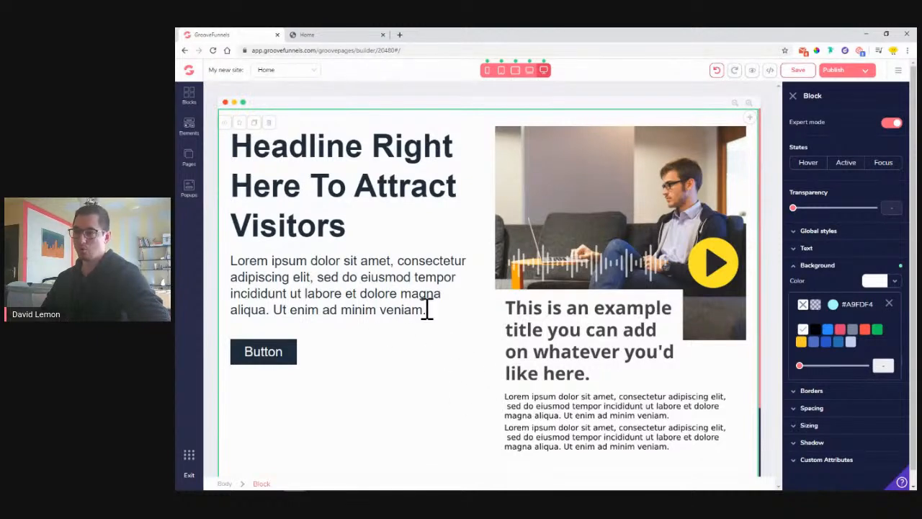
click(795, 99)
Step: Give the block holding the heading and podcast logos the lightest grey shade as its background and save the page
scroll(511, 263, down, 1)
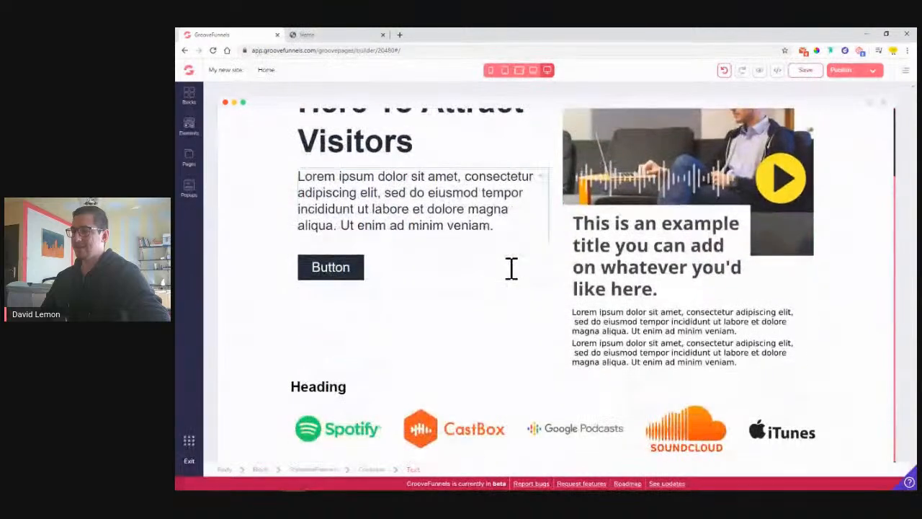
click(249, 440)
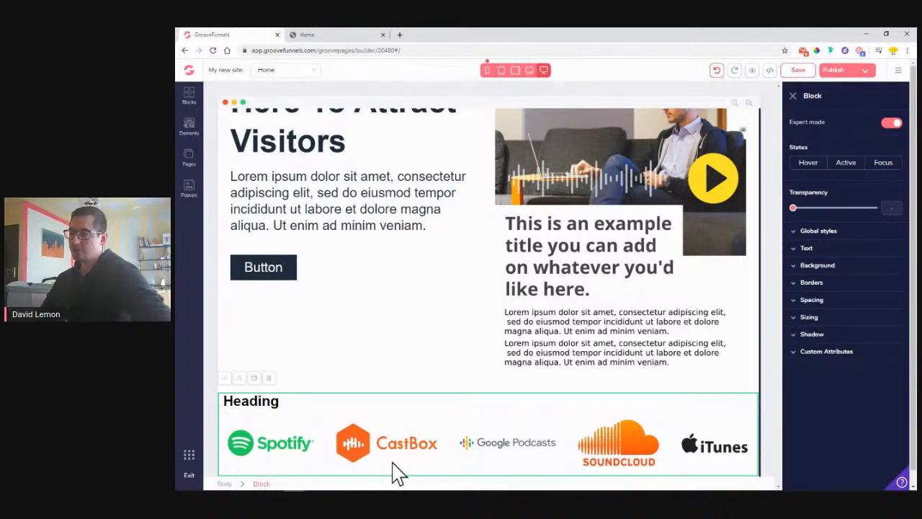
click(818, 266)
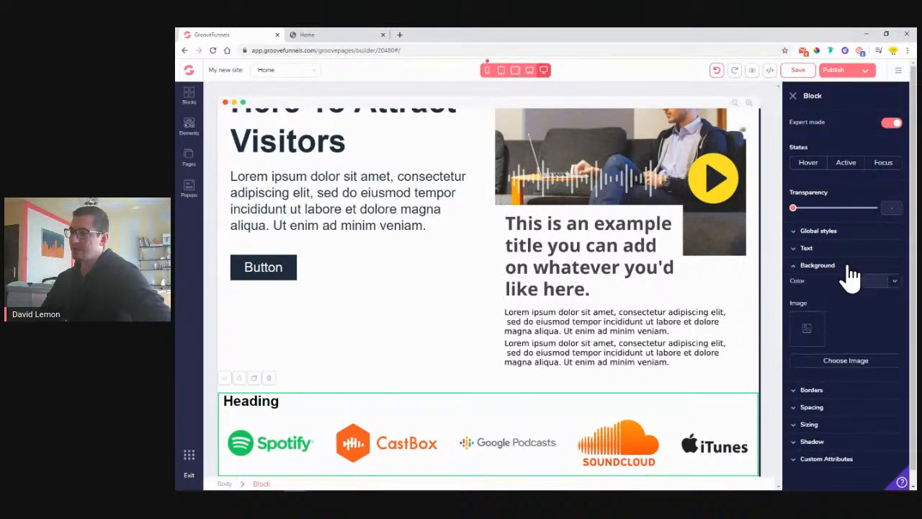
click(895, 281)
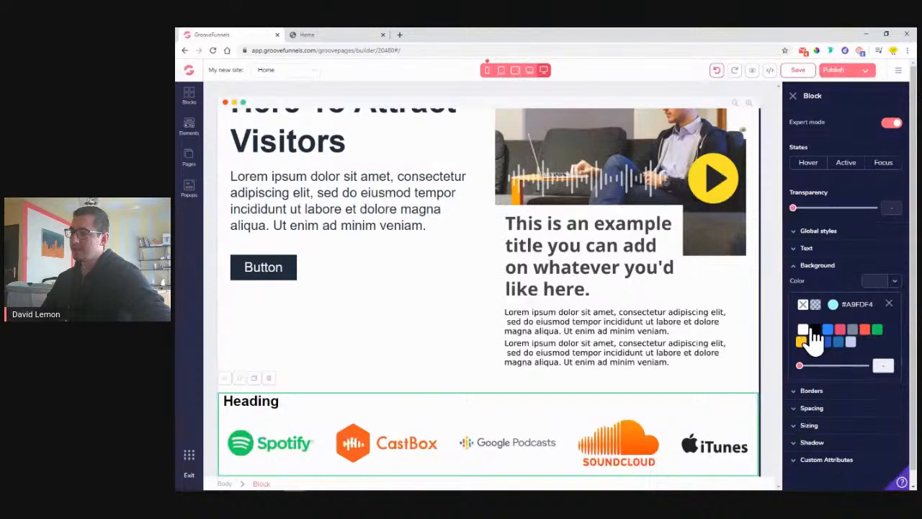
mouse_move(853, 329)
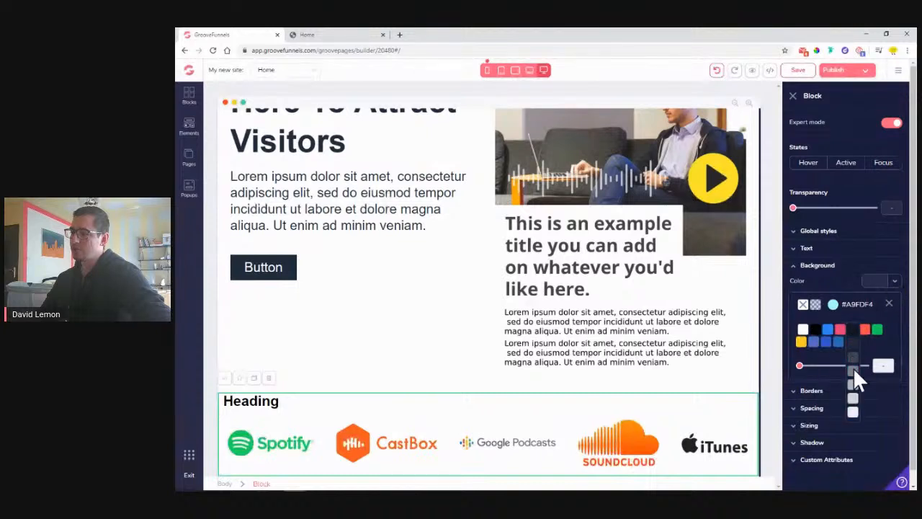
click(853, 412)
click(328, 379)
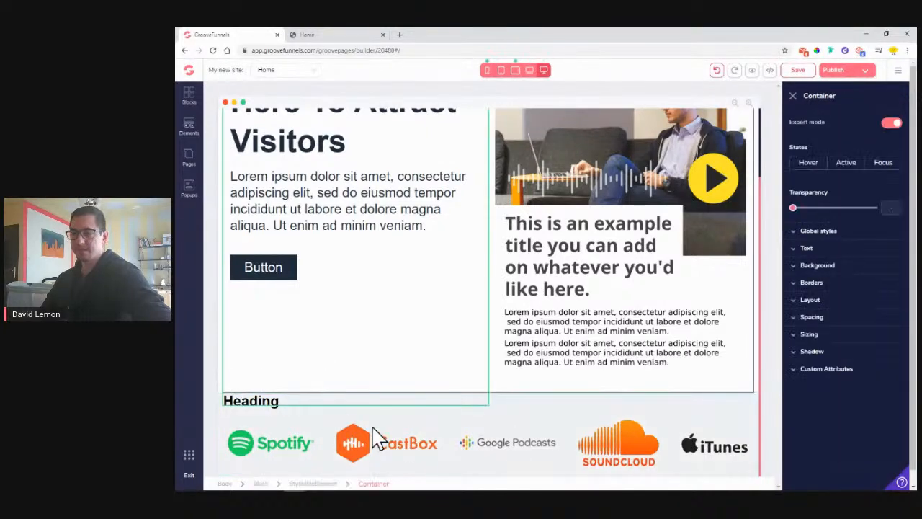
click(568, 425)
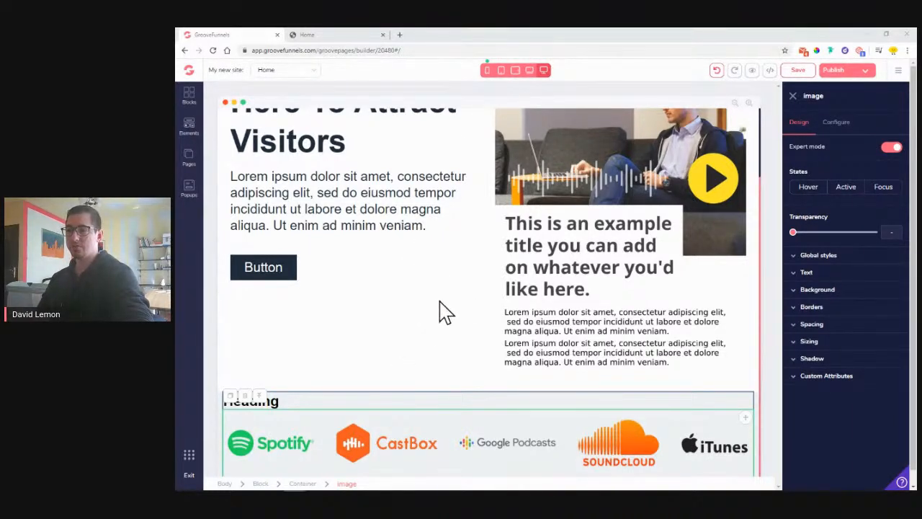
scroll(442, 302, up, 3)
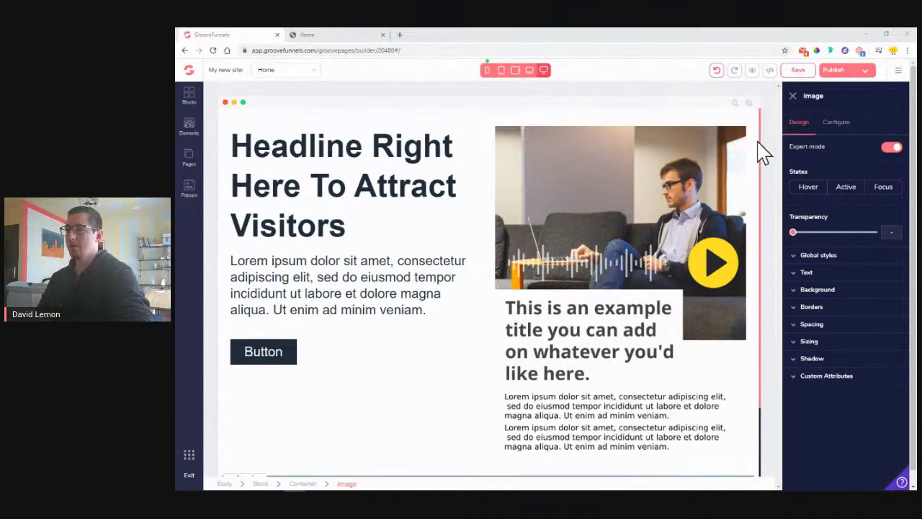
click(792, 73)
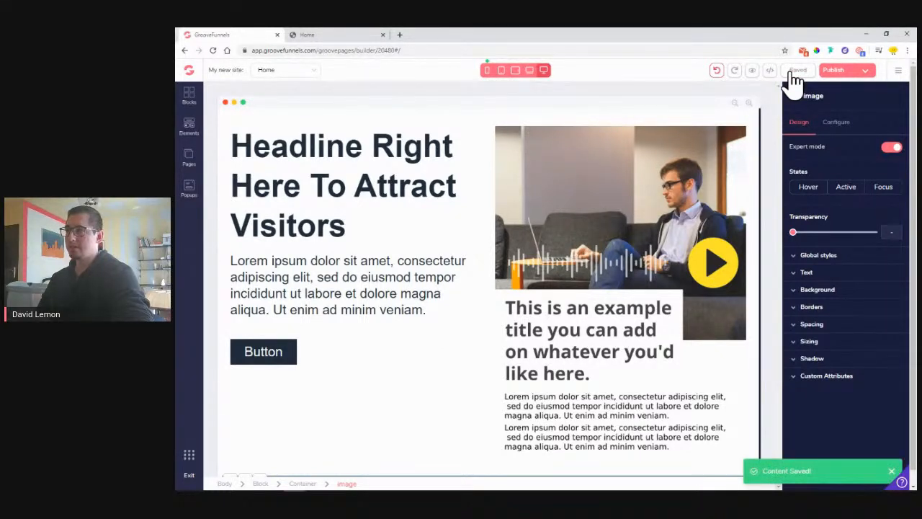
Step: Replace the cover headline with "Record your story, inspire others", copied from the reference preview page
click(418, 196)
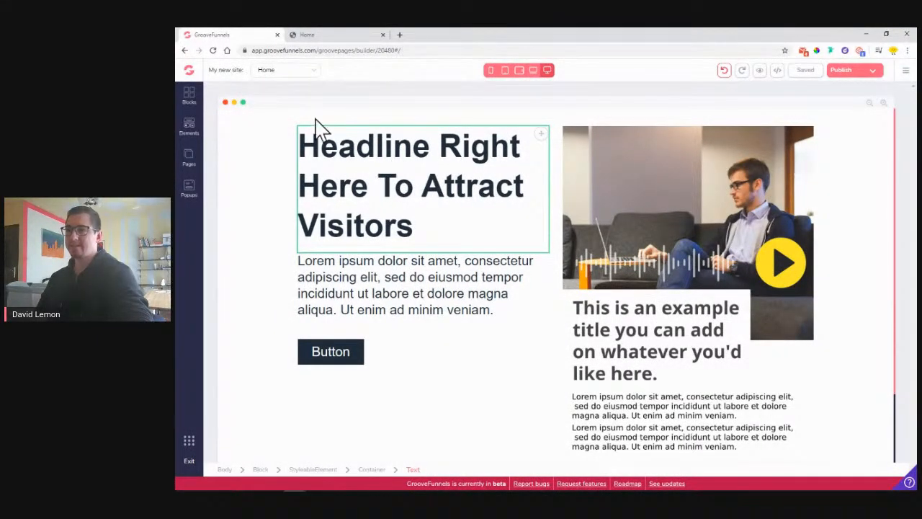
click(319, 36)
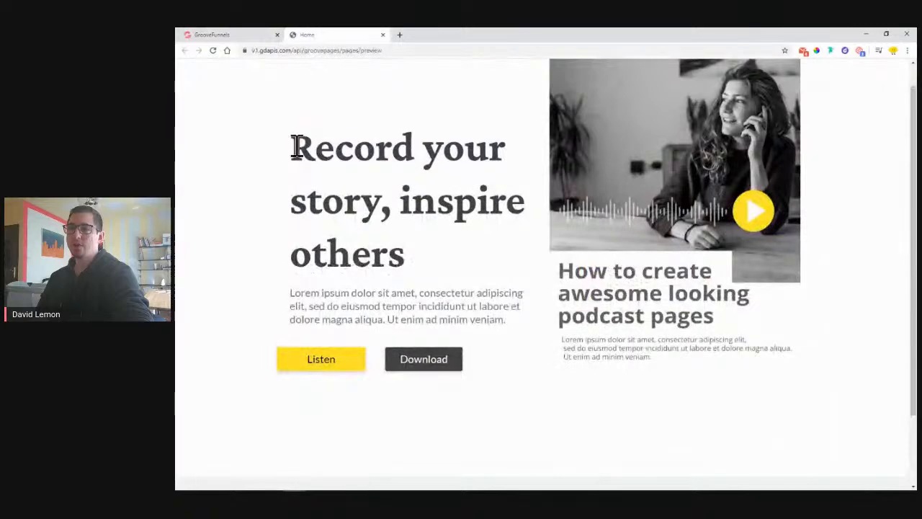
drag(296, 148, 407, 256)
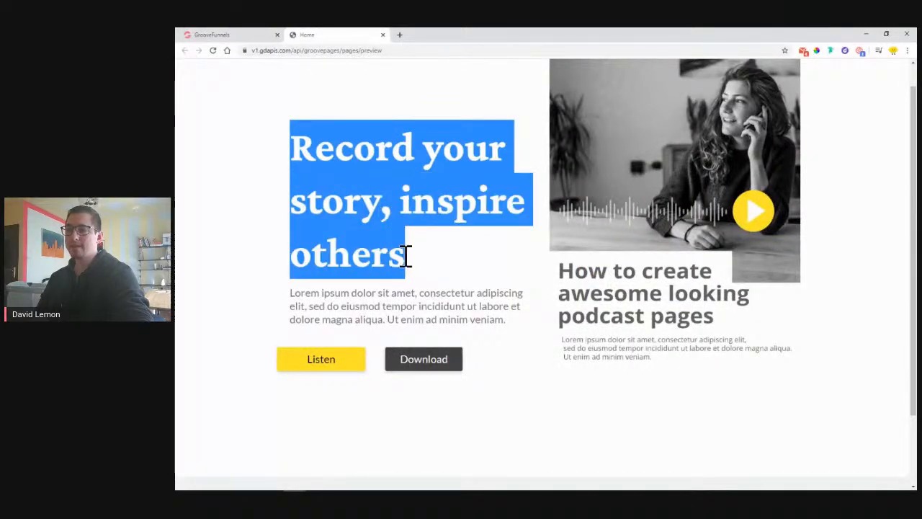
right_click(394, 252)
click(399, 260)
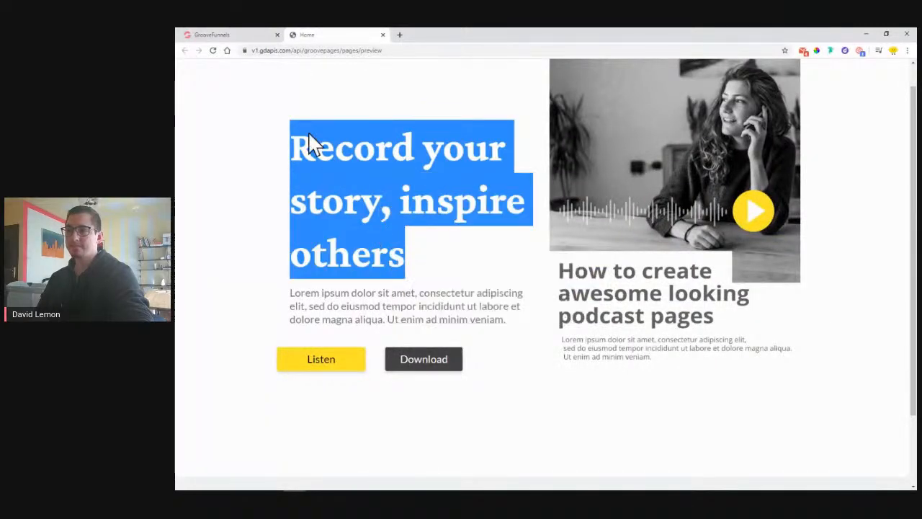
click(231, 36)
double_click(397, 185)
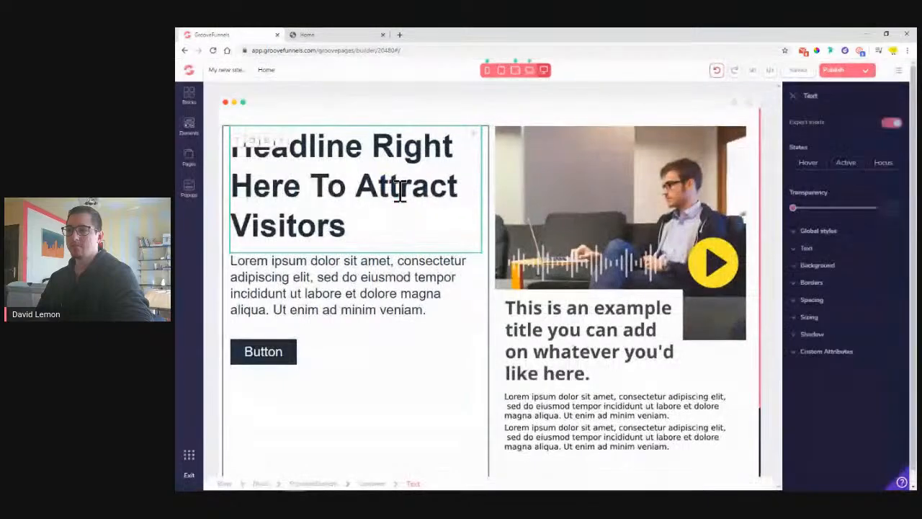
triple_click(400, 188)
key(ctrl+v)
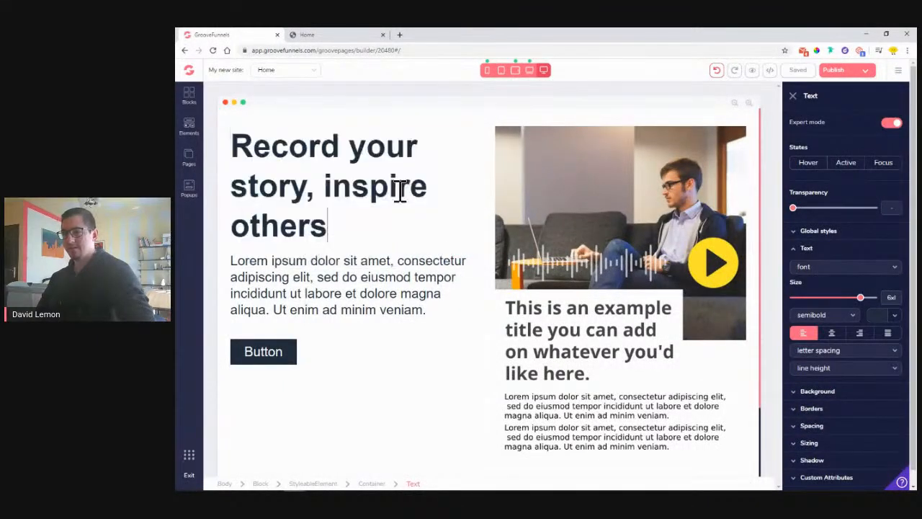
Step: Set the paragraph under the cover headline to text size lg, save the page, and reload the builder
click(338, 38)
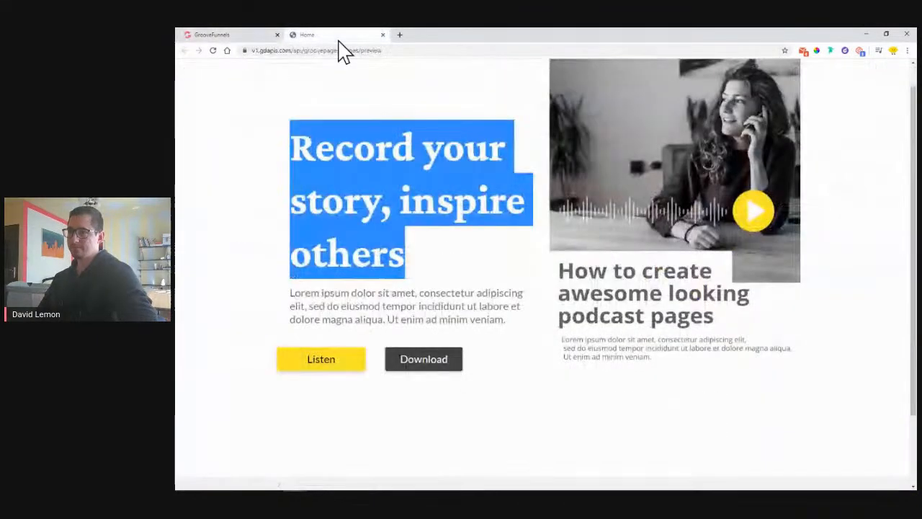
click(247, 36)
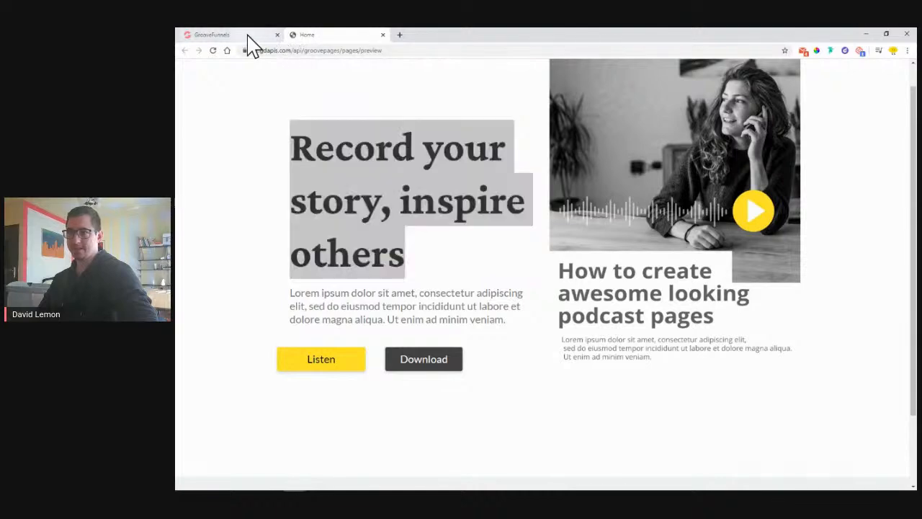
click(402, 310)
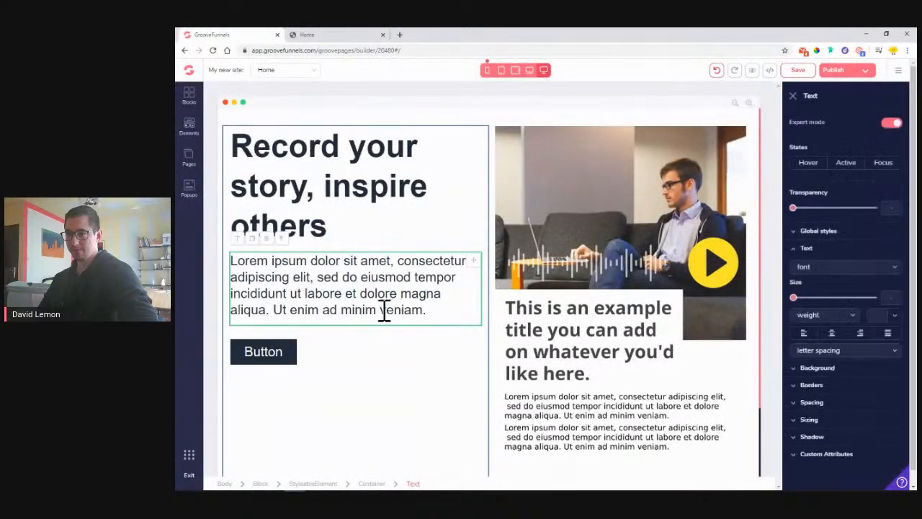
click(317, 36)
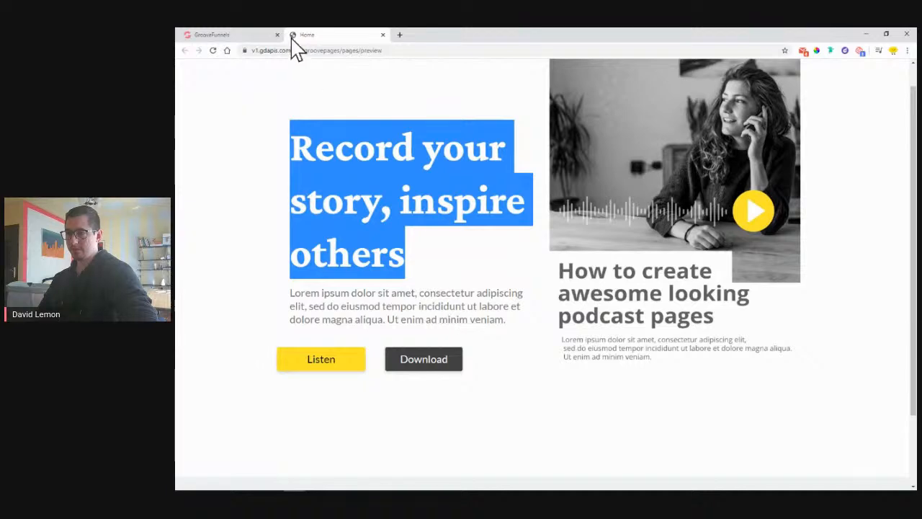
click(261, 35)
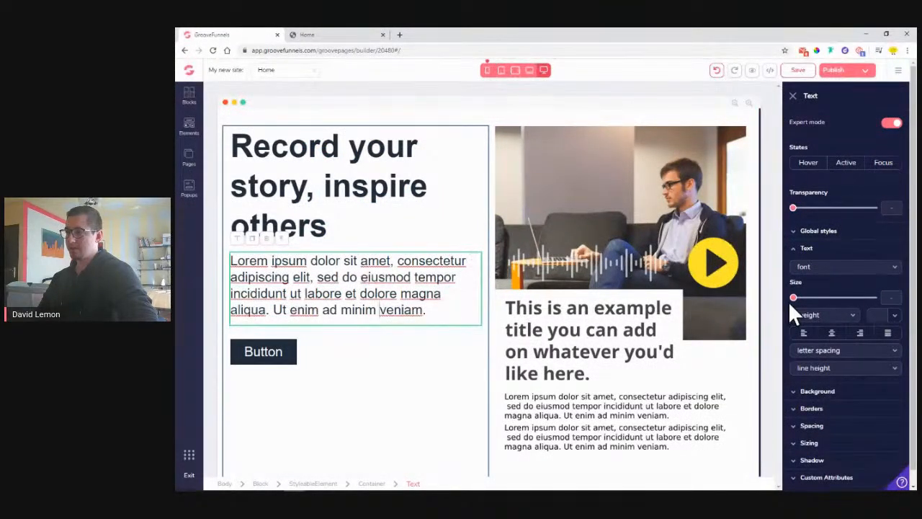
drag(802, 302, 822, 303)
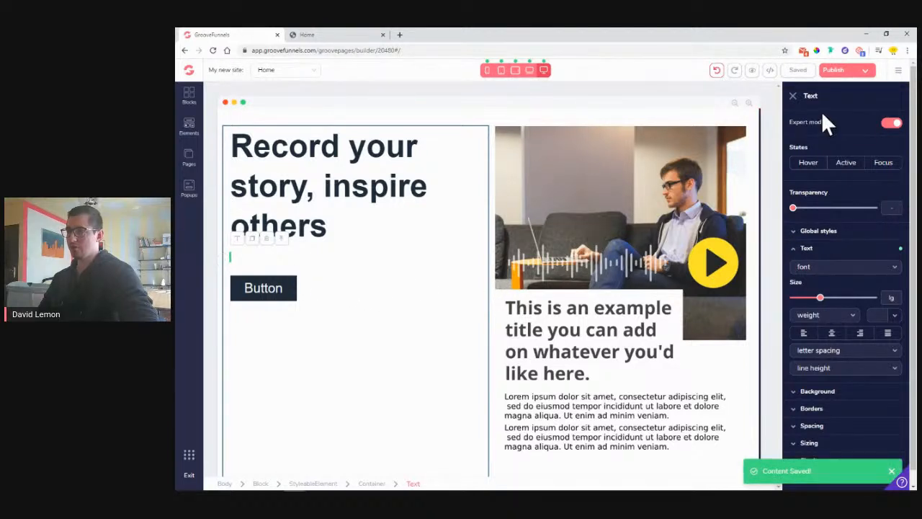
click(213, 50)
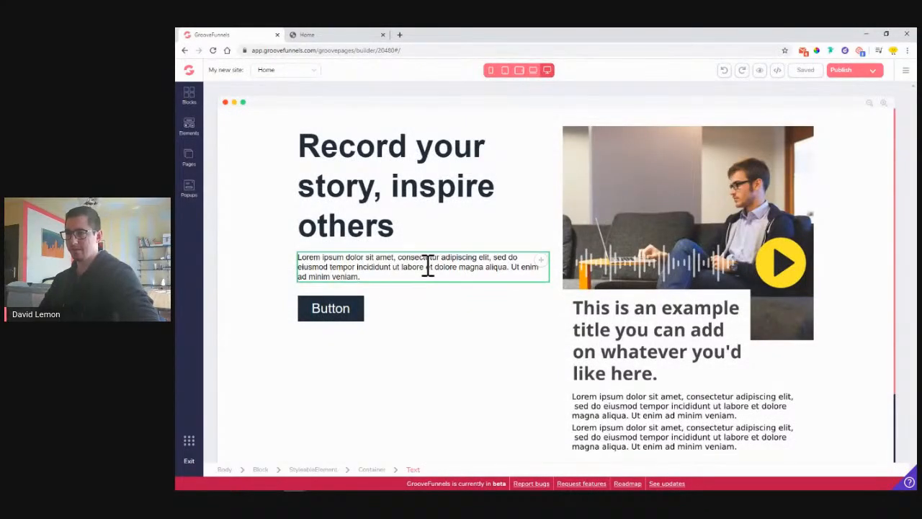
Step: Style the paragraph under the cover headline with text size xl, the lato font and a grey text colour
click(428, 266)
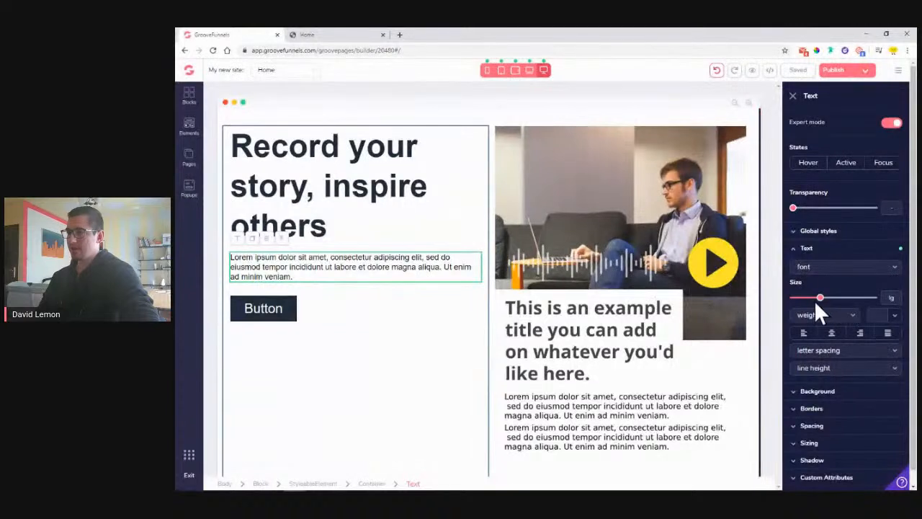
drag(823, 303, 828, 305)
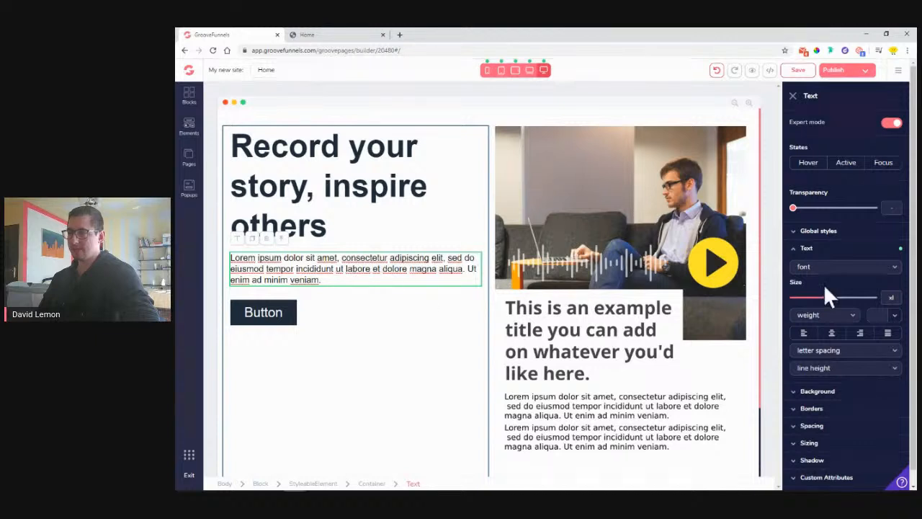
click(851, 268)
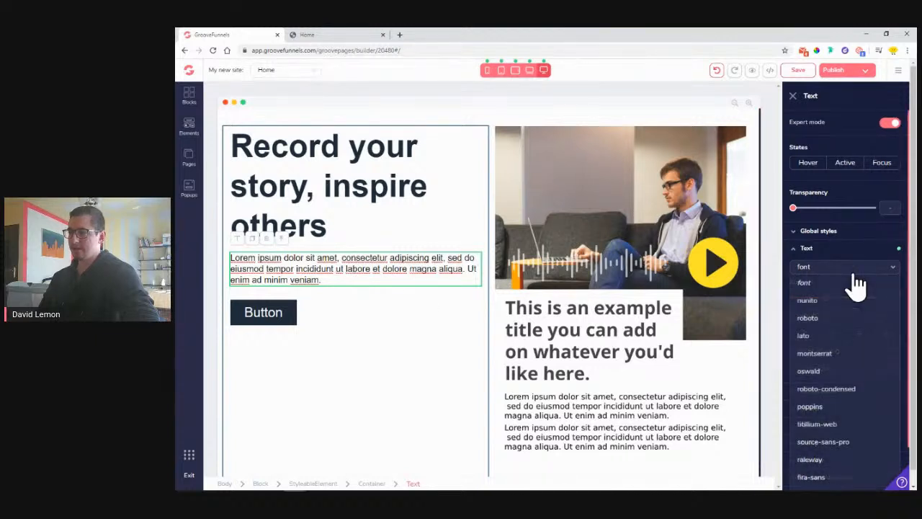
click(813, 335)
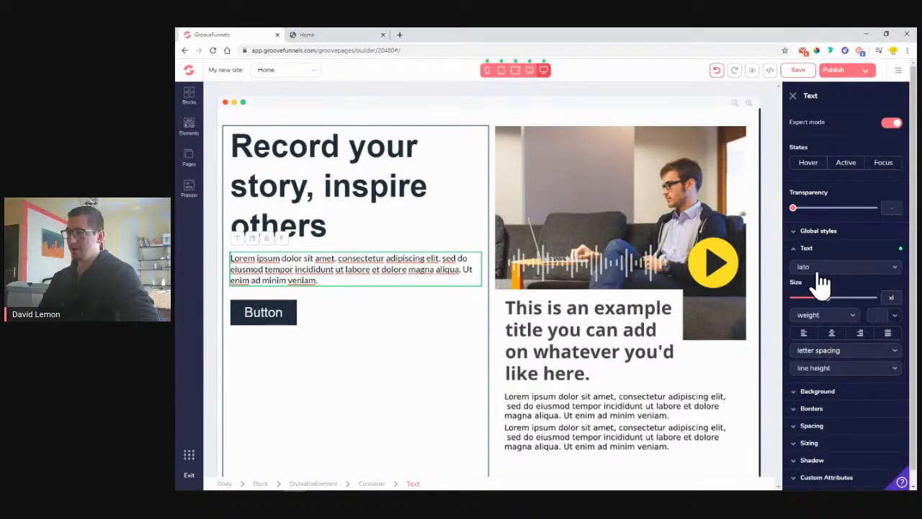
click(898, 315)
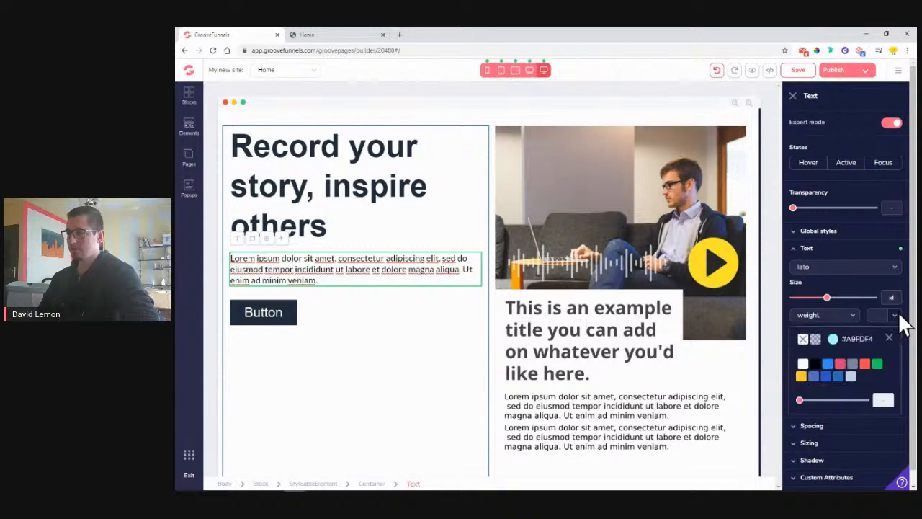
mouse_move(854, 366)
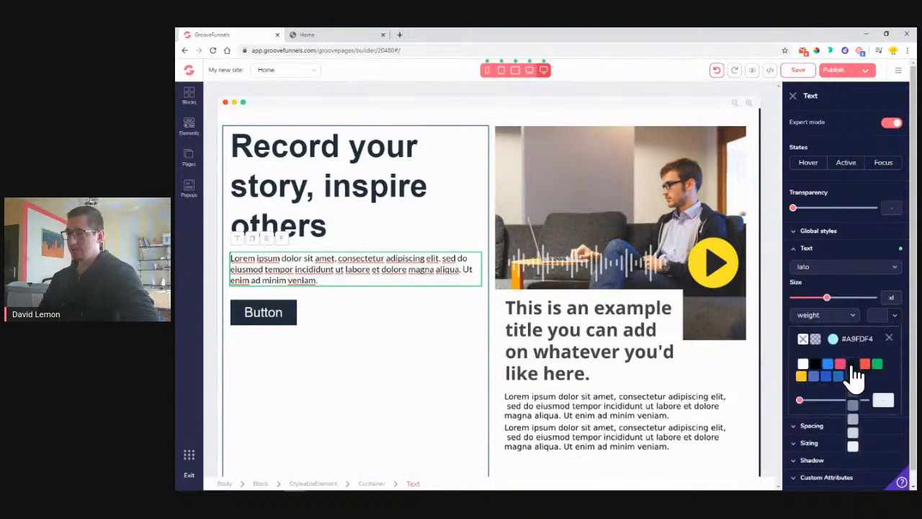
click(855, 418)
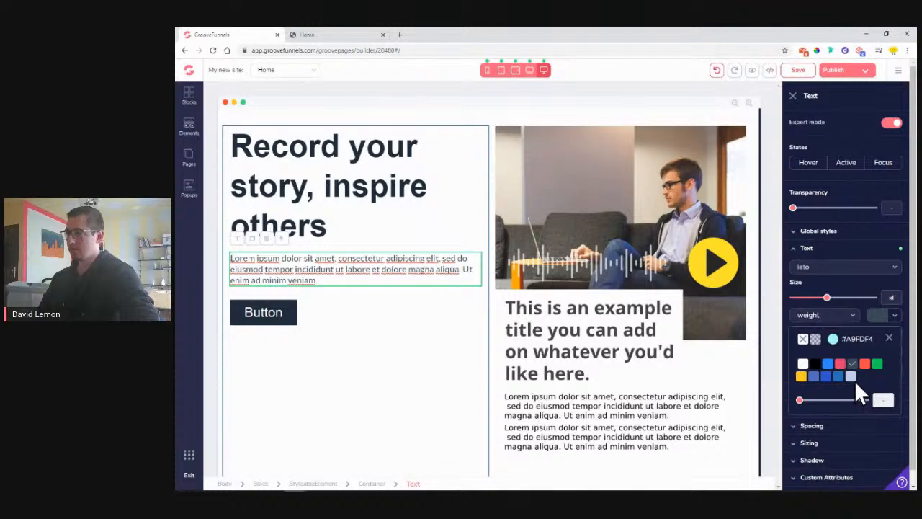
Step: Try the fira-sans and josefin-slab fonts on the cover headline
click(292, 196)
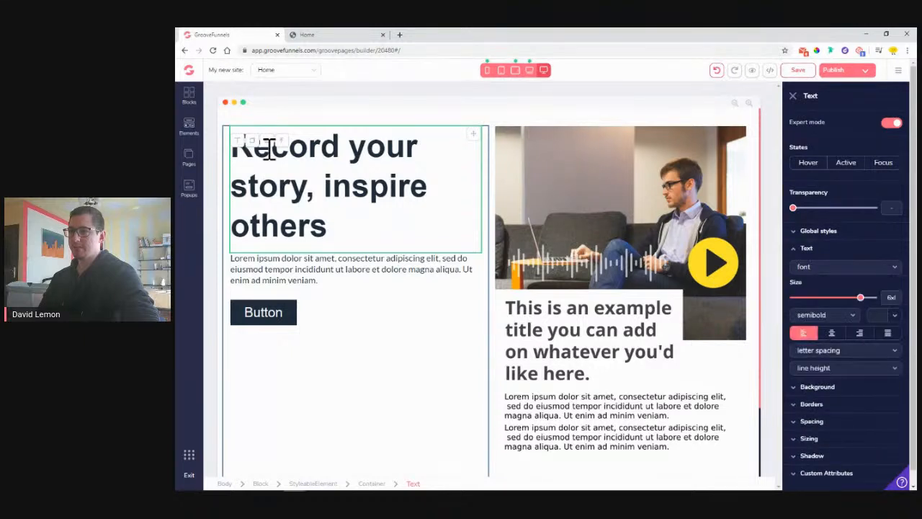
click(874, 267)
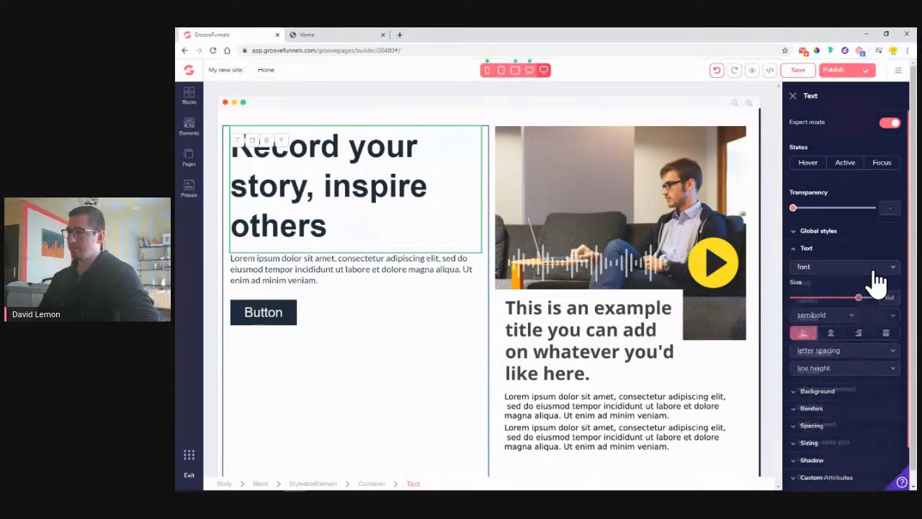
scroll(827, 339, down, 1)
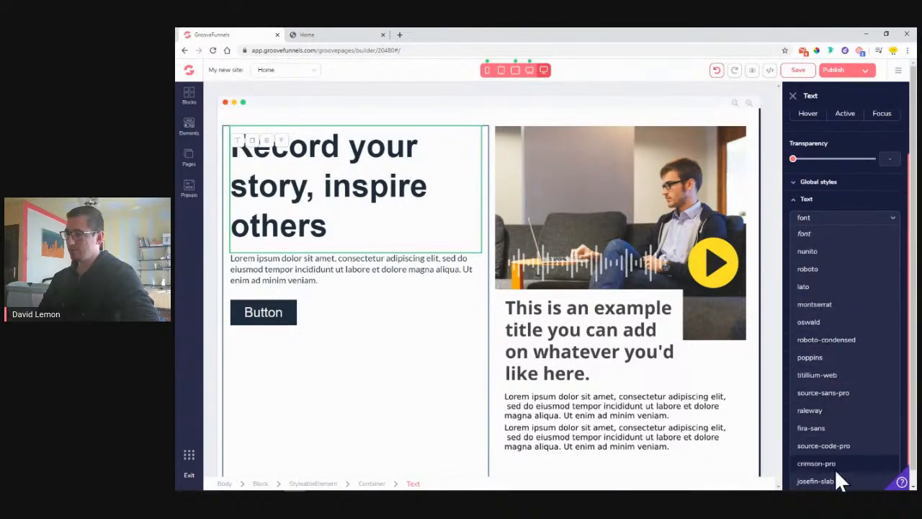
click(830, 428)
scroll(833, 435, up, 1)
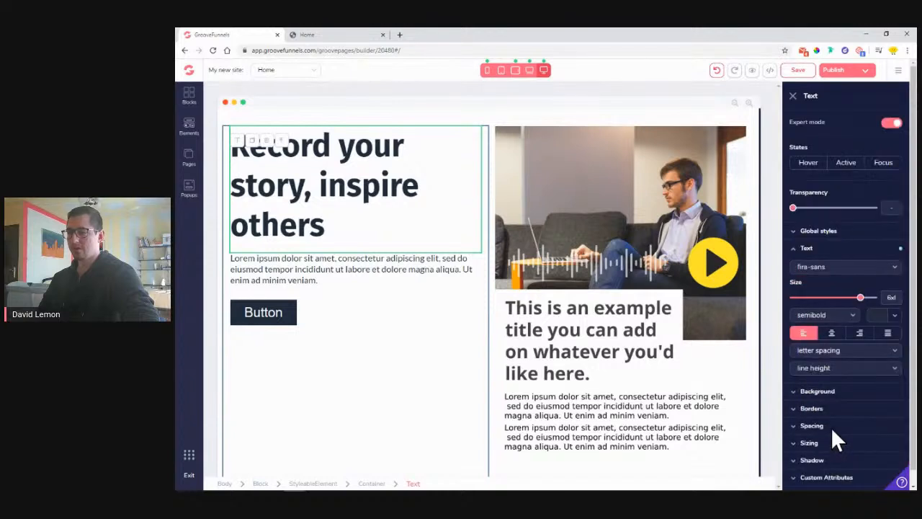
click(860, 271)
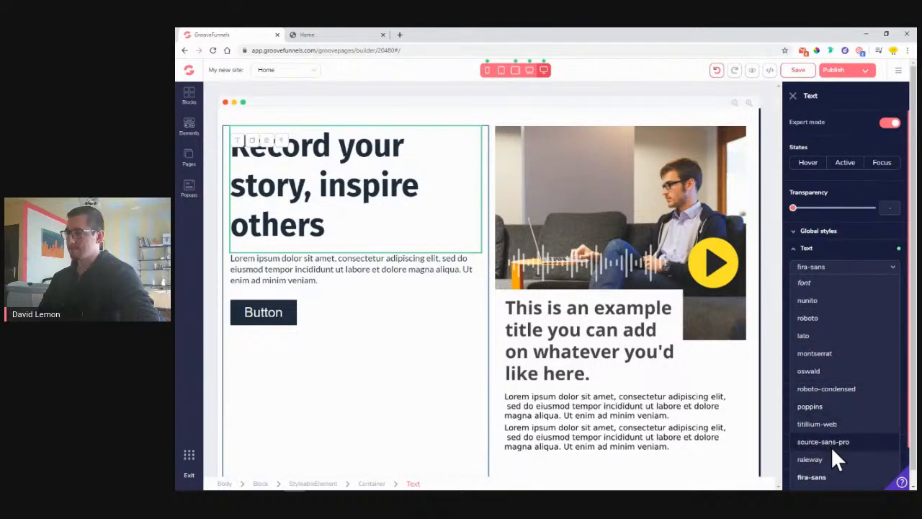
scroll(833, 451, down, 1)
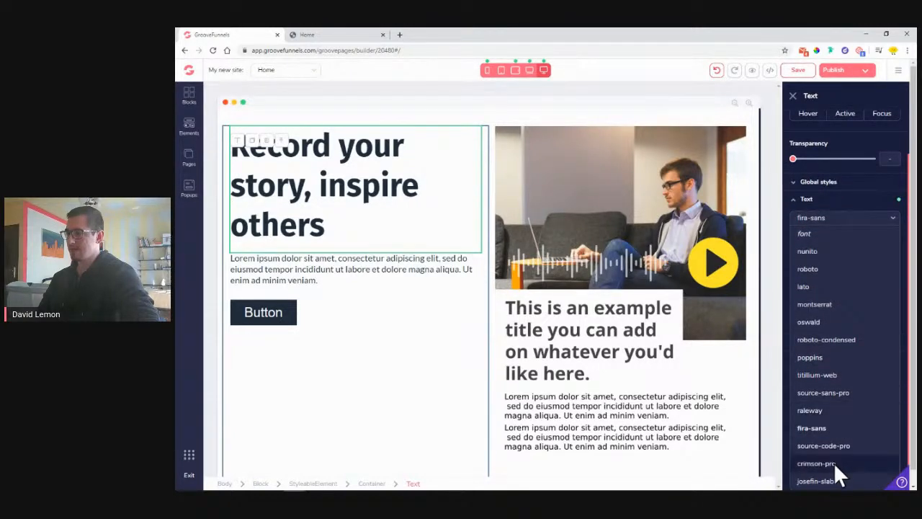
click(834, 478)
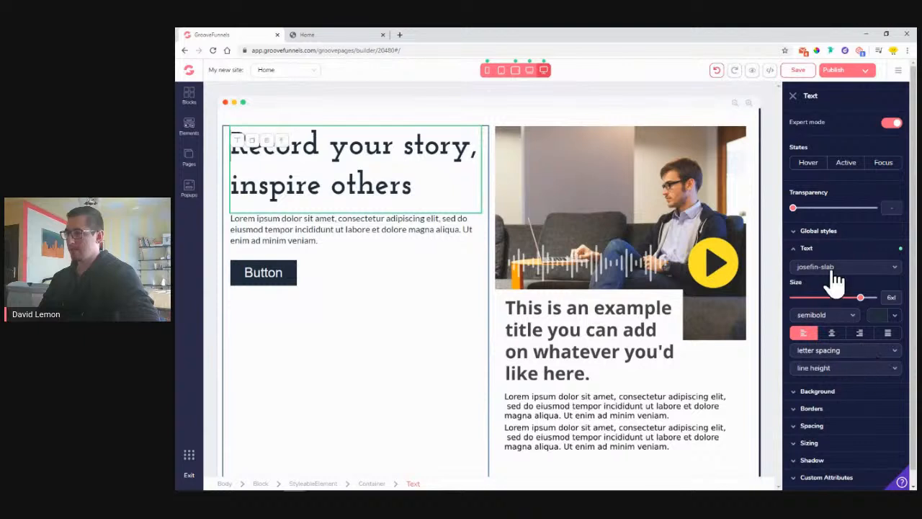
Step: Style the cover headline with the crimson-pro font, text size 7xl and a dark grey text colour
click(834, 270)
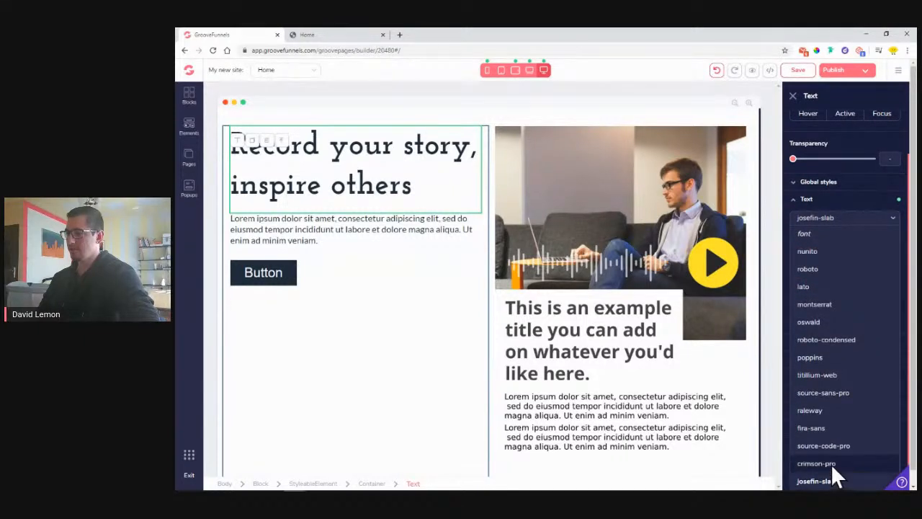
click(830, 463)
scroll(828, 469, up, 2)
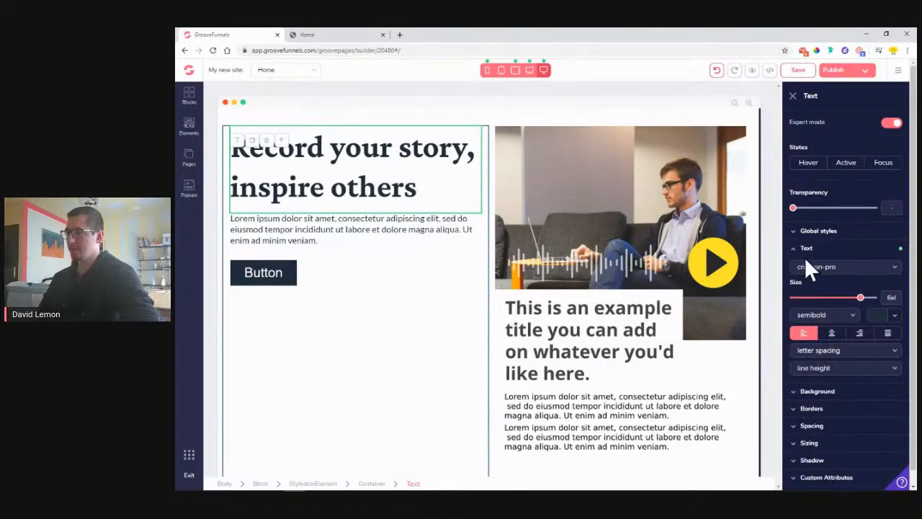
drag(852, 298, 866, 299)
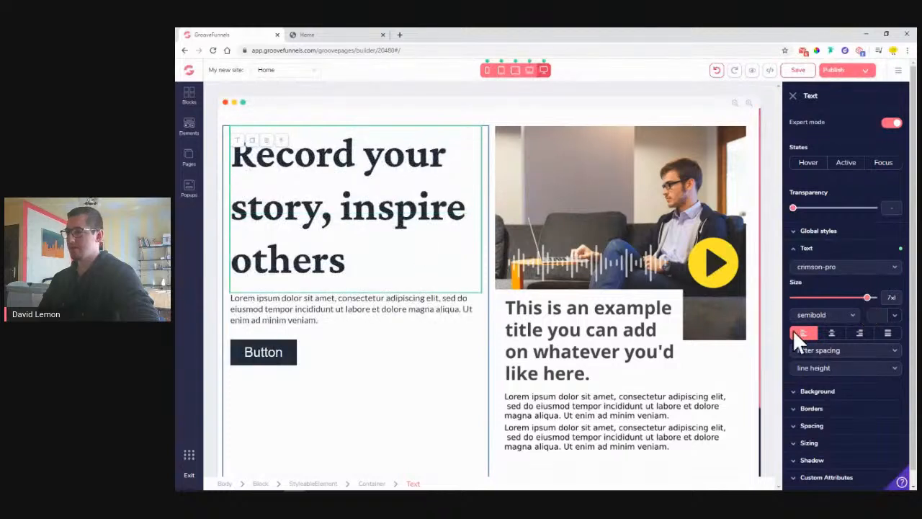
click(894, 314)
mouse_move(854, 369)
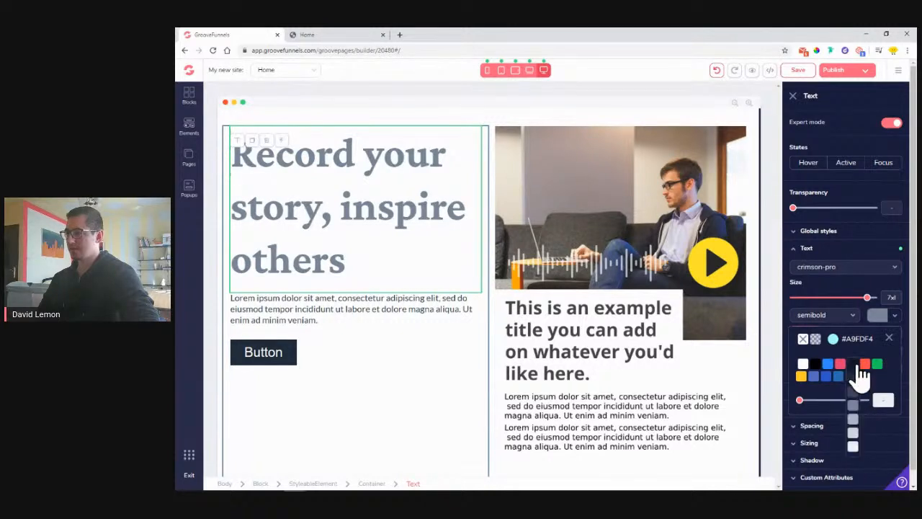
click(856, 393)
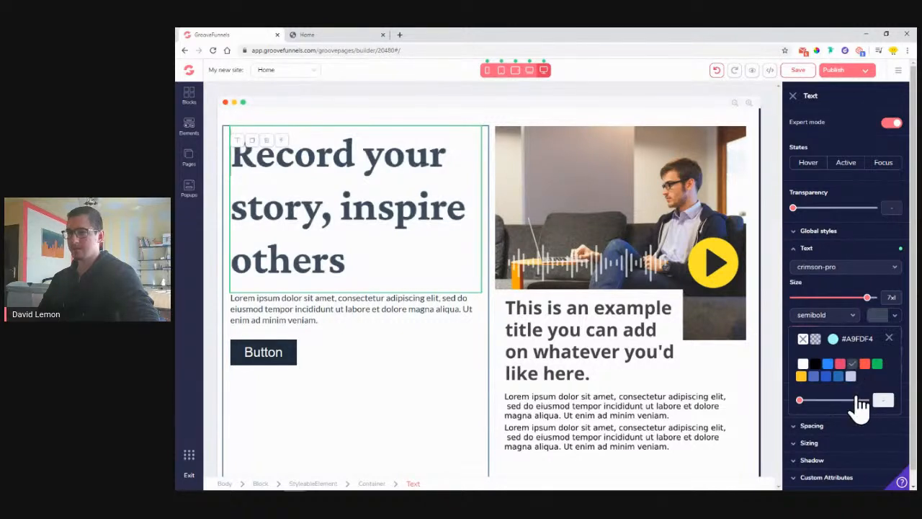
click(420, 373)
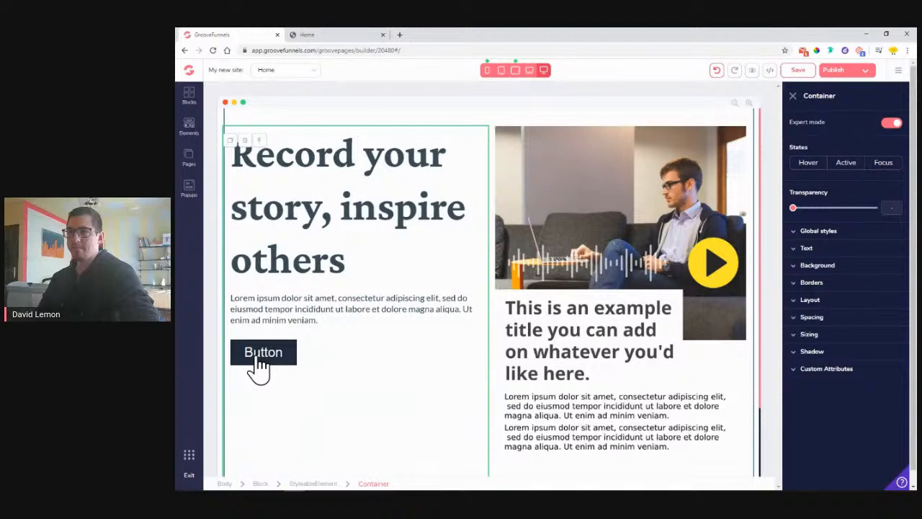
Step: Change the label of the button under the cover paragraph to "Listen", following the reference preview page
click(308, 35)
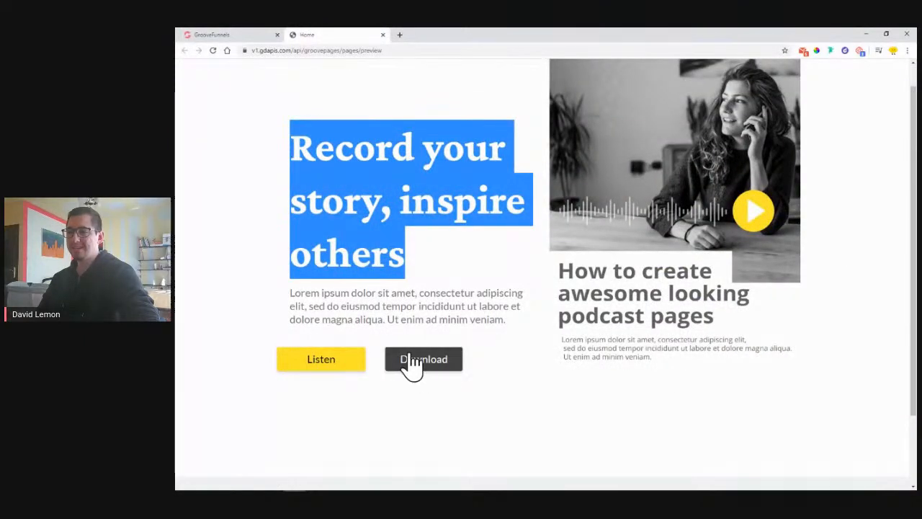
click(229, 37)
click(271, 364)
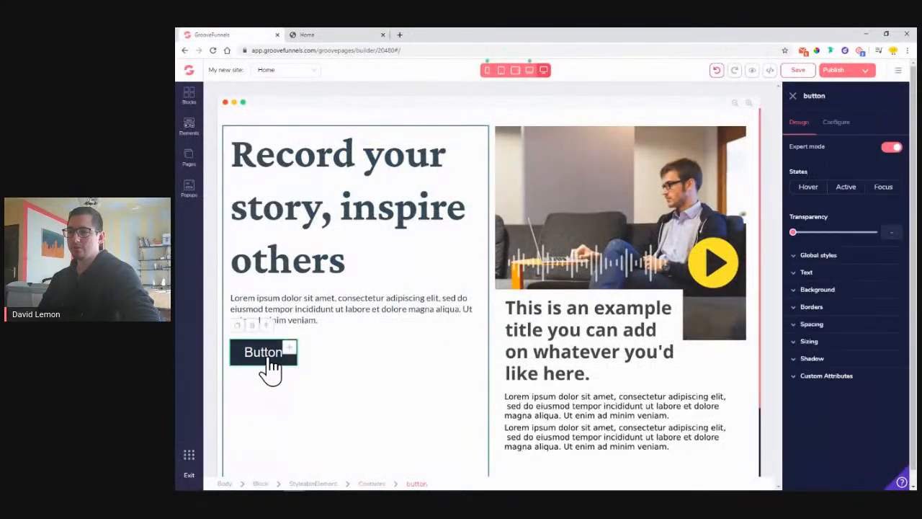
click(838, 124)
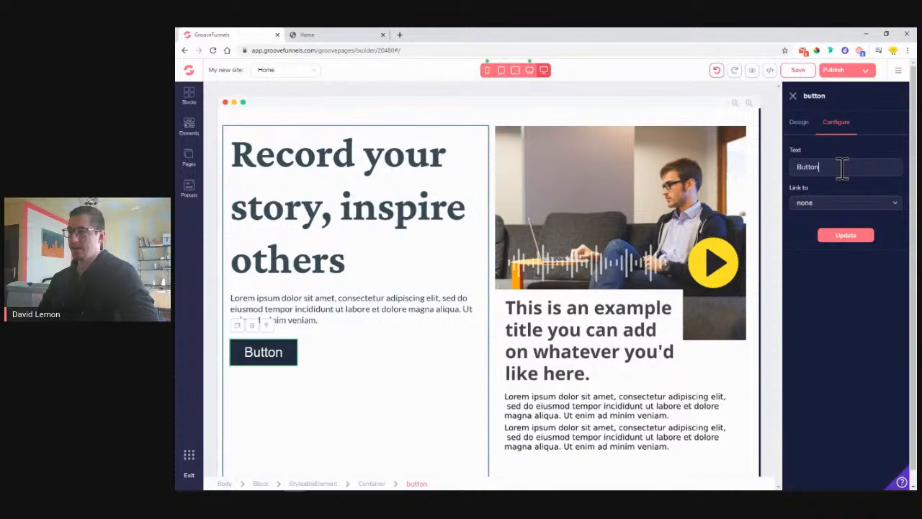
drag(842, 168, 793, 168)
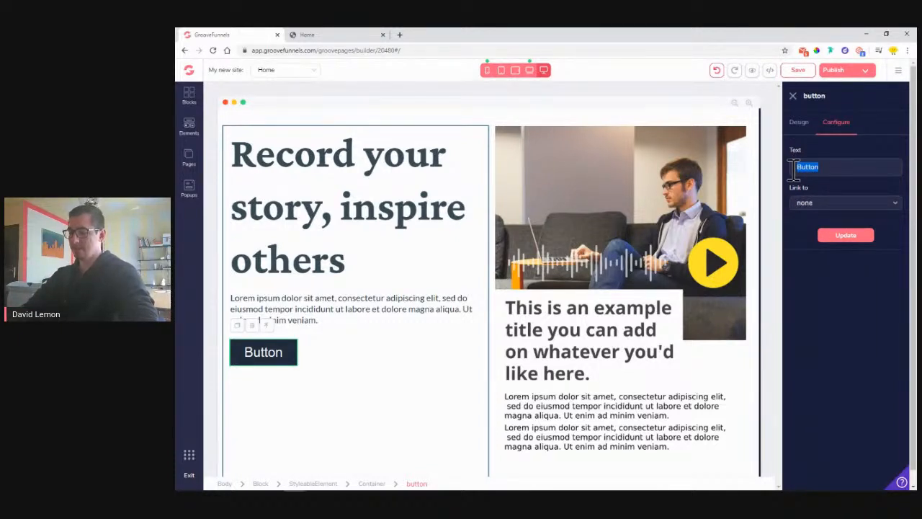
text(Listen)
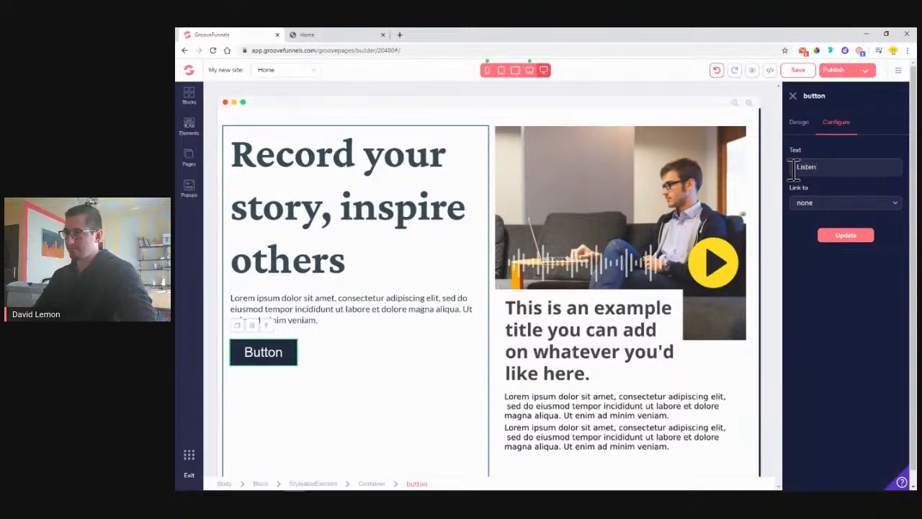
click(848, 243)
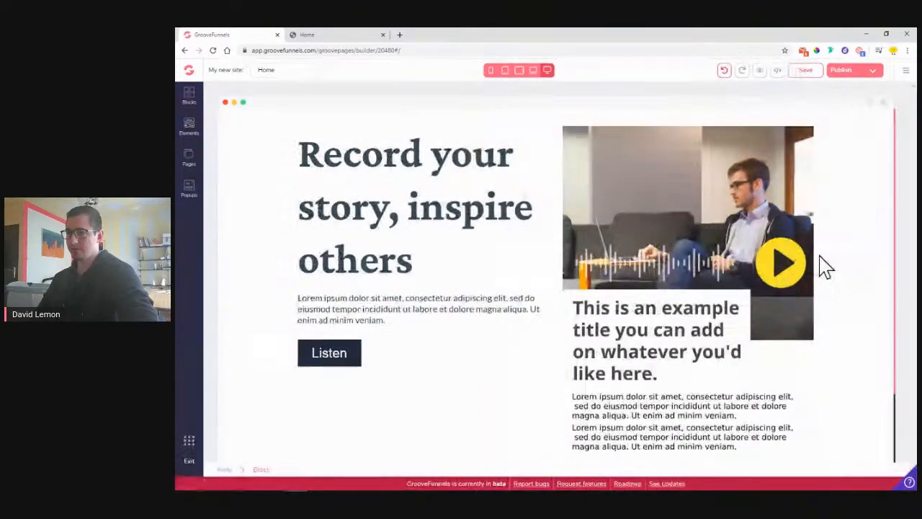
Step: Give the Listen button a yellow background and black text
click(361, 364)
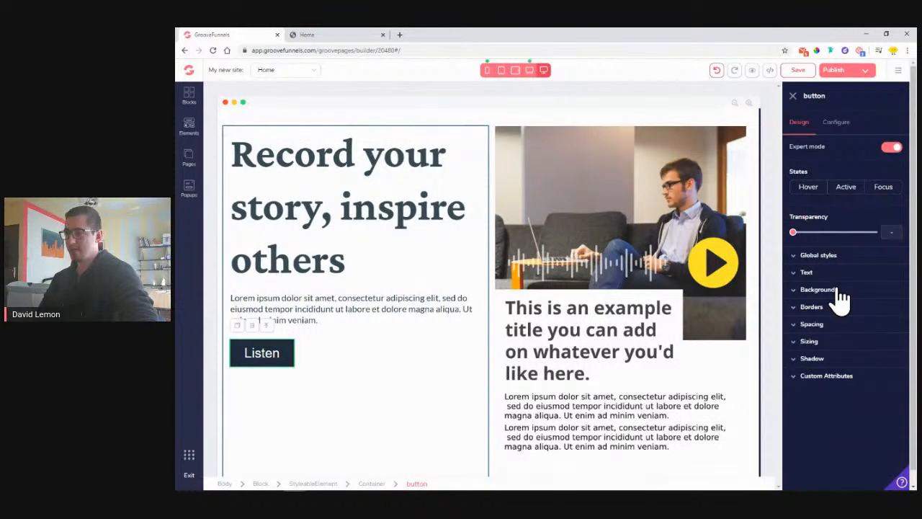
click(818, 289)
click(894, 305)
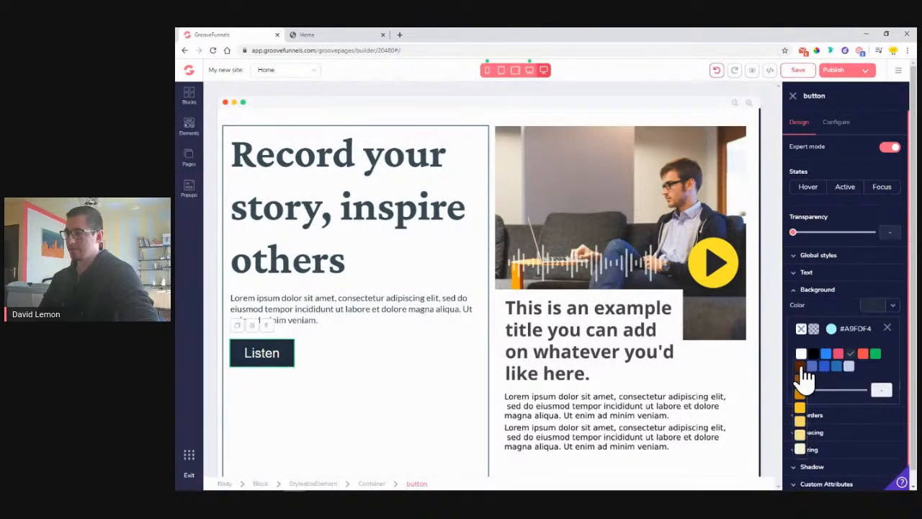
click(800, 409)
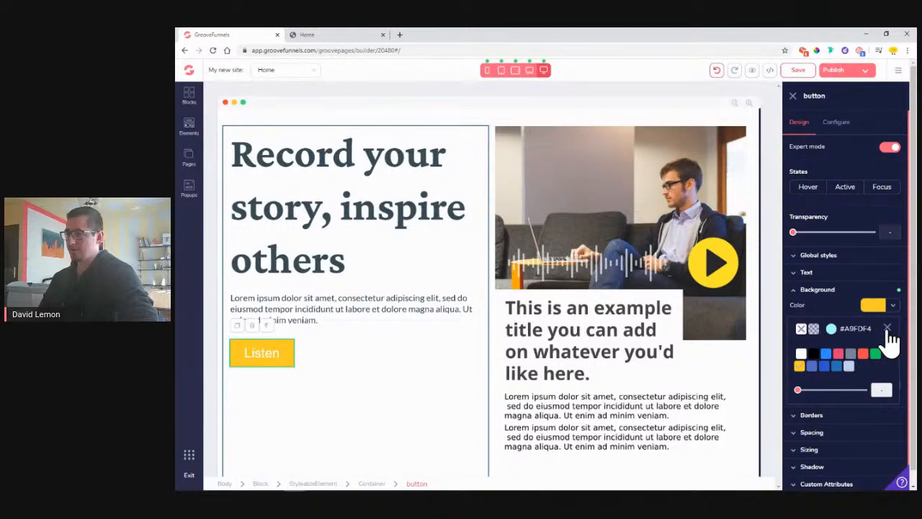
click(820, 273)
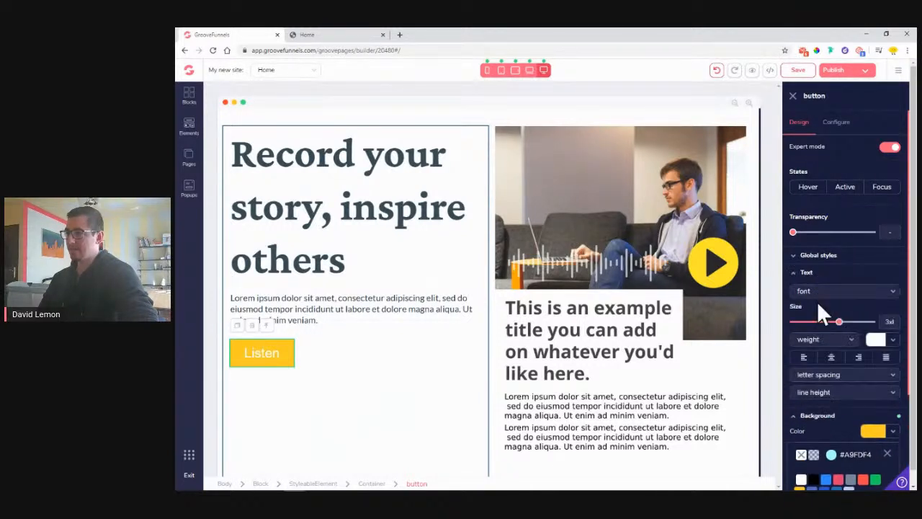
click(891, 340)
click(814, 389)
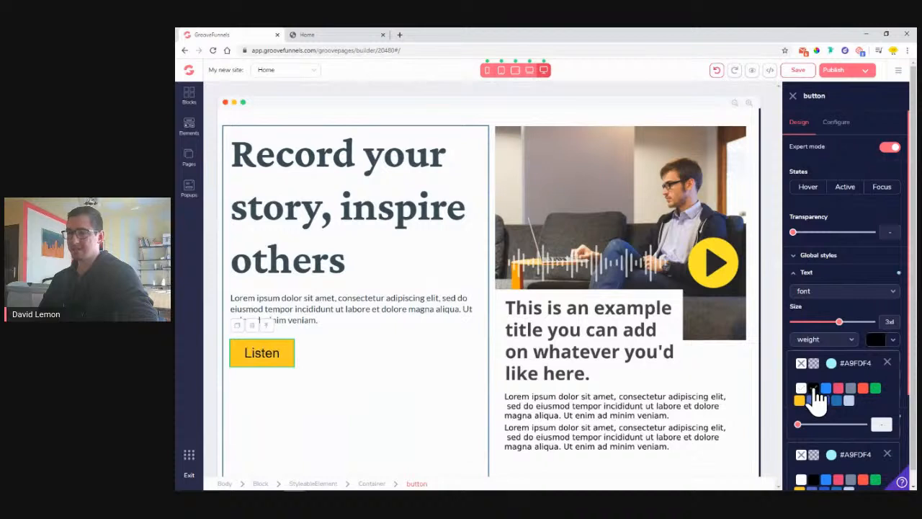
click(837, 274)
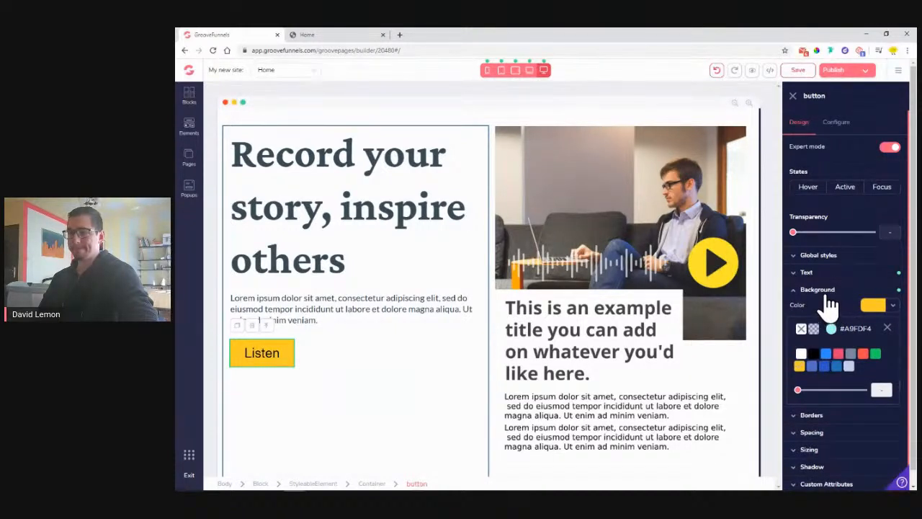
click(828, 300)
Step: Round the Listen button's corners slightly and apply an md shadow to it
click(825, 310)
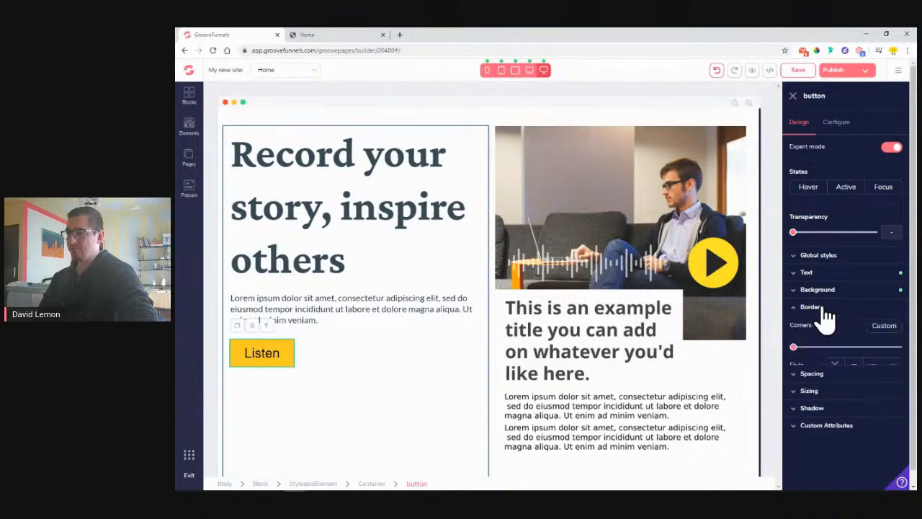
drag(793, 348, 828, 349)
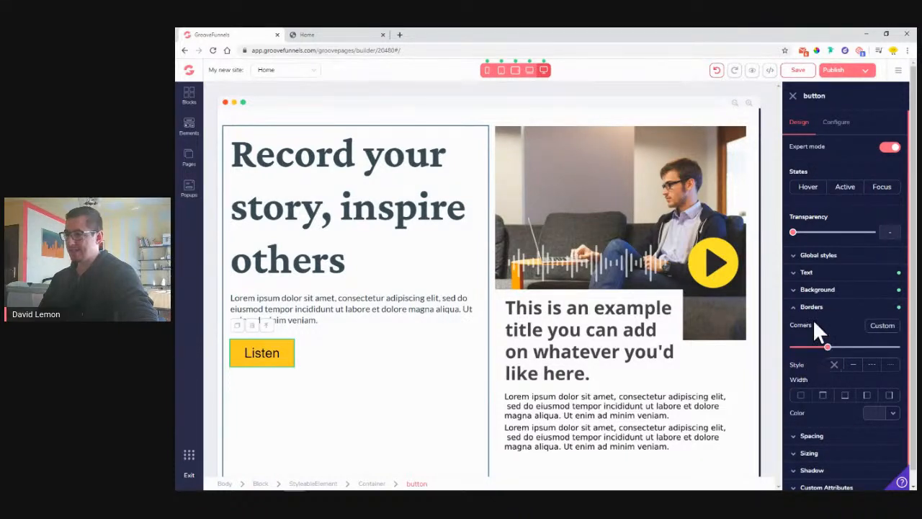
click(396, 367)
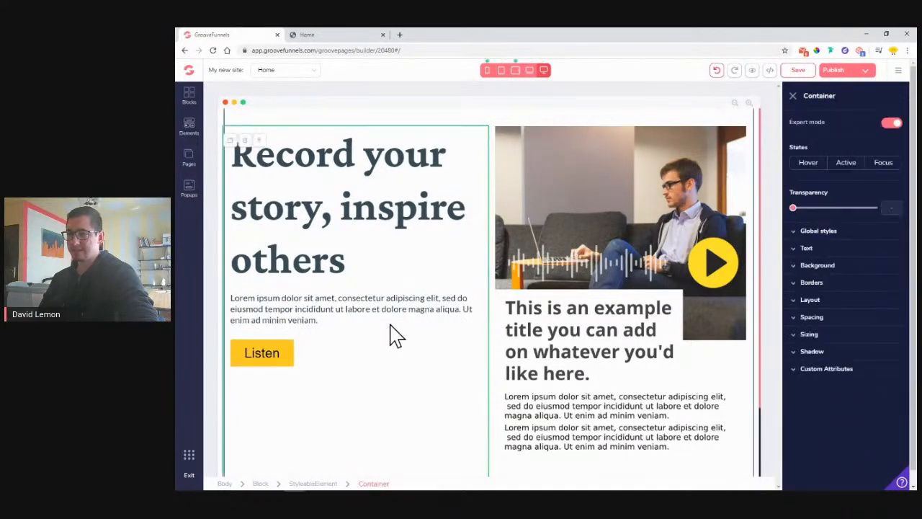
click(260, 364)
click(835, 359)
click(833, 379)
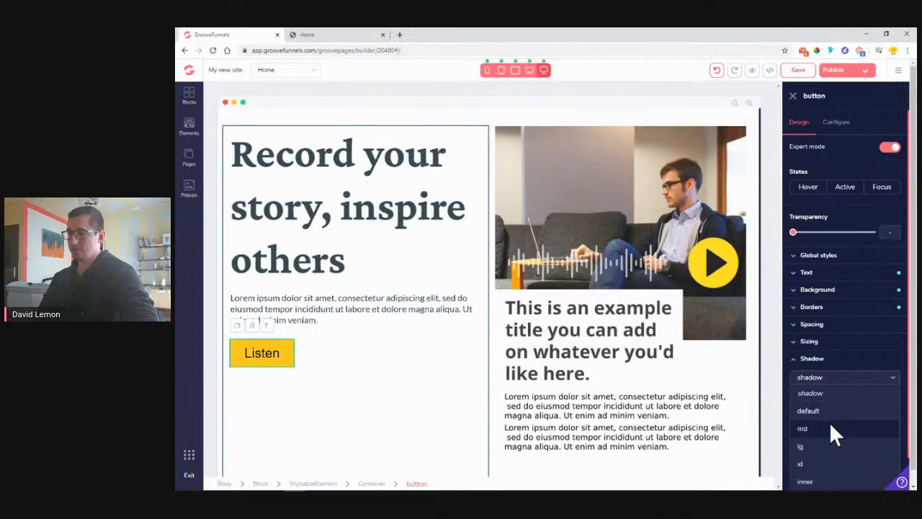
click(830, 428)
click(332, 393)
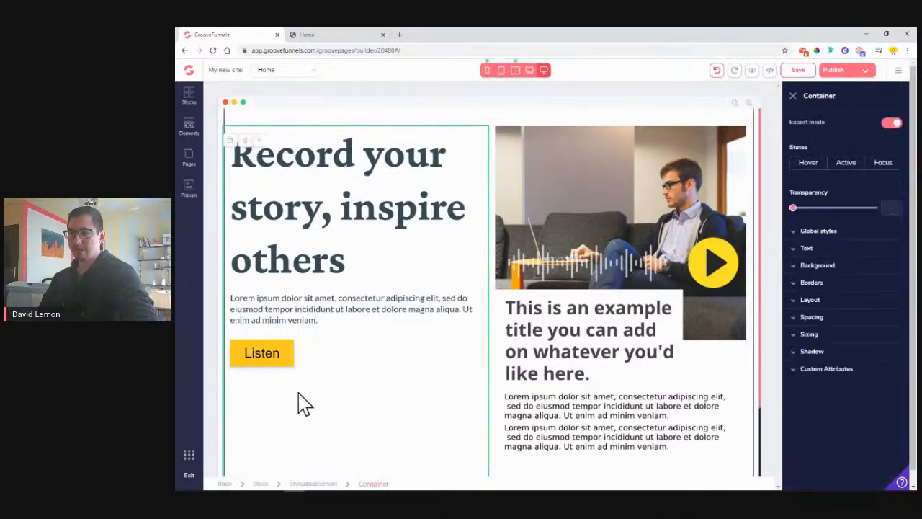
Step: Set the Listen button's text size to 2xl
click(267, 364)
click(801, 274)
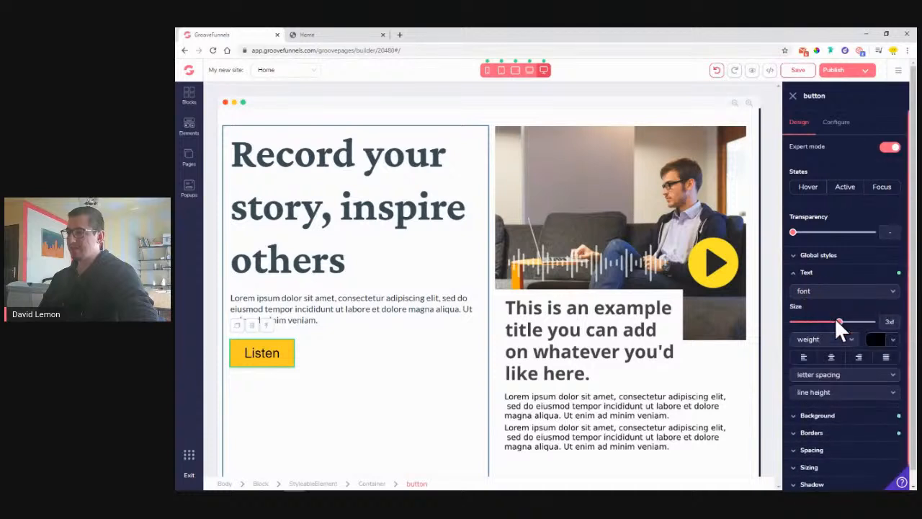
drag(840, 323, 833, 323)
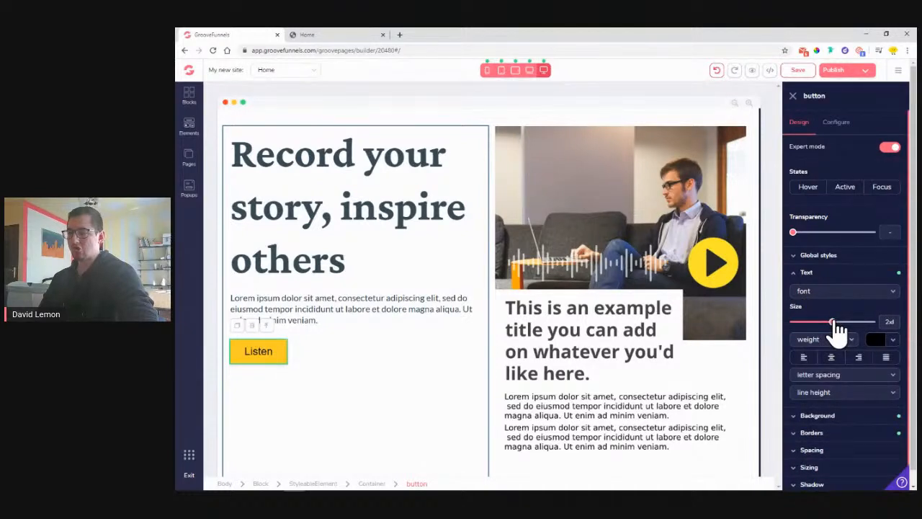
click(815, 275)
Step: Set the Listen button's padding to 4 above and below the label and 9 on both sides
click(821, 326)
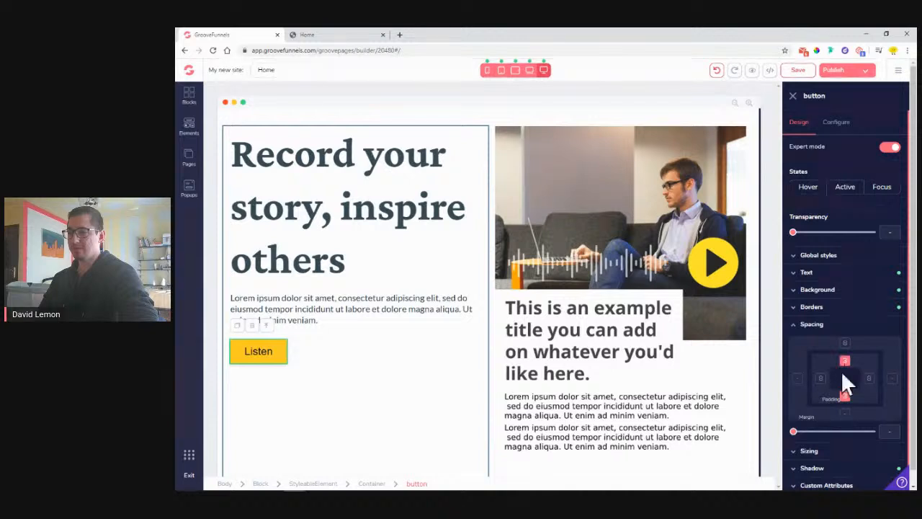
drag(793, 432, 813, 432)
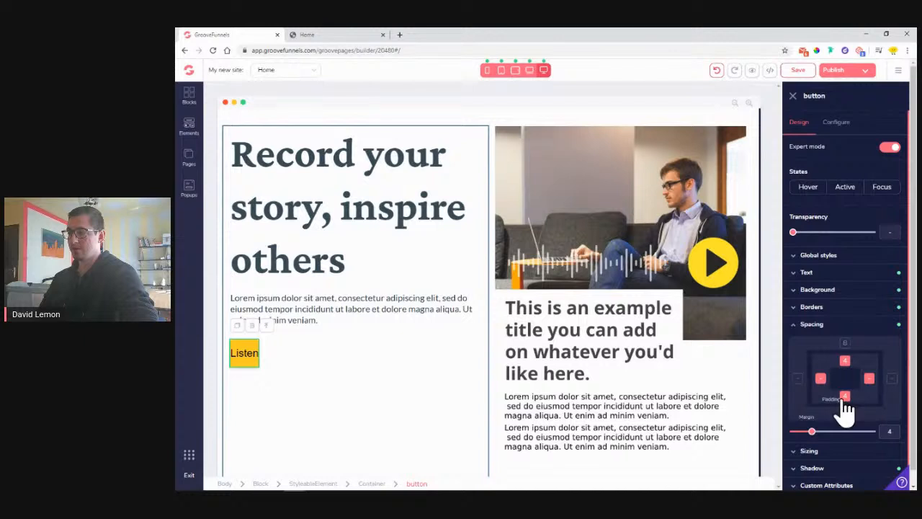
click(844, 365)
drag(793, 430, 830, 431)
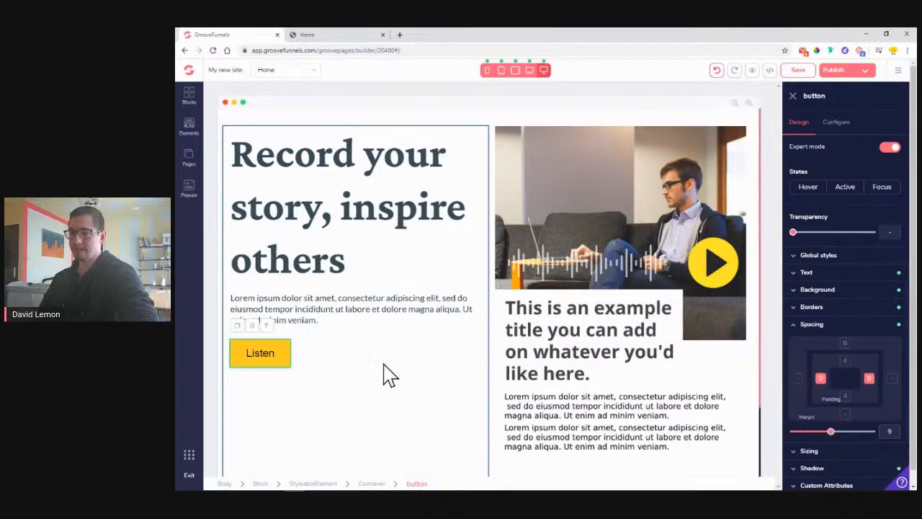
Step: Duplicate the Listen button within the hero's text container
click(350, 346)
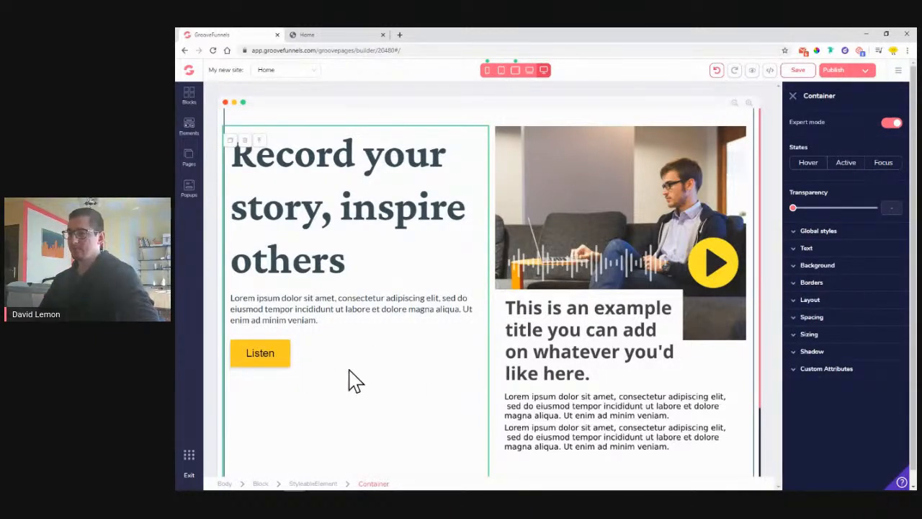
click(270, 366)
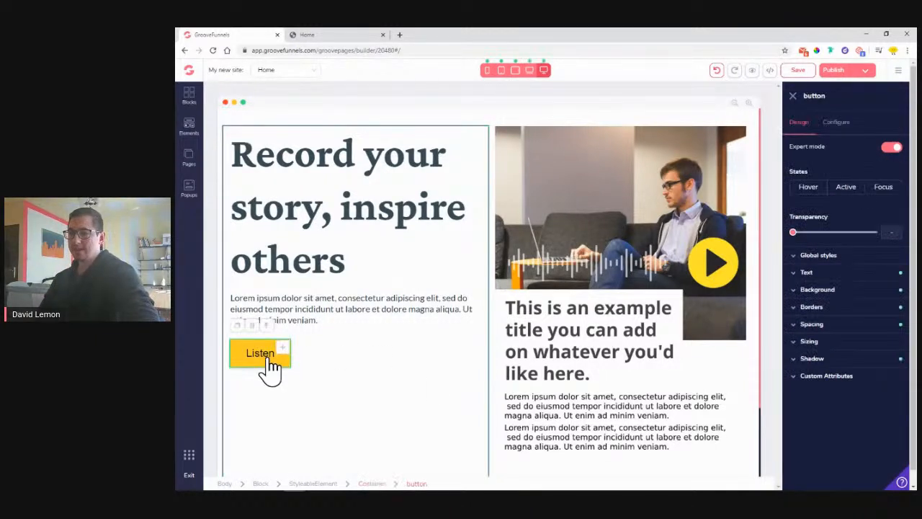
click(238, 328)
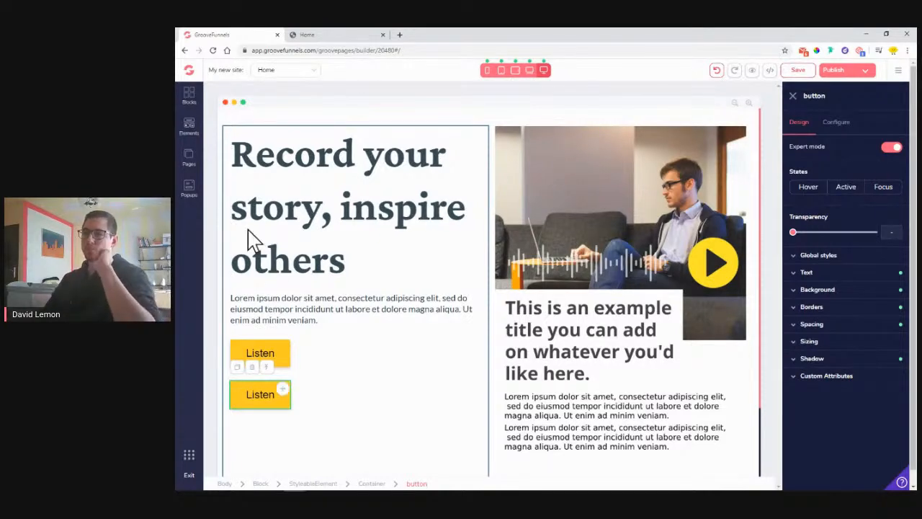
Step: Insert a two-column layout under the hero paragraph and place one Listen button in each column
click(190, 137)
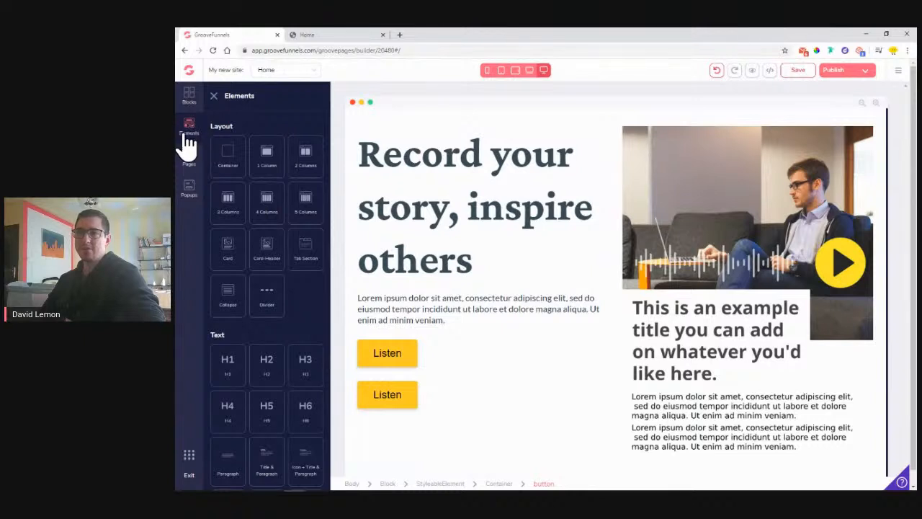
drag(306, 153, 410, 395)
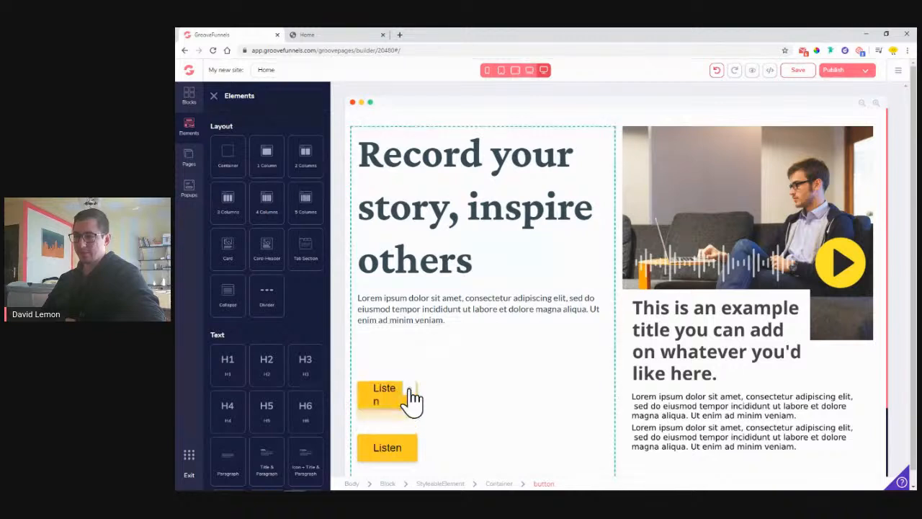
drag(428, 412, 521, 373)
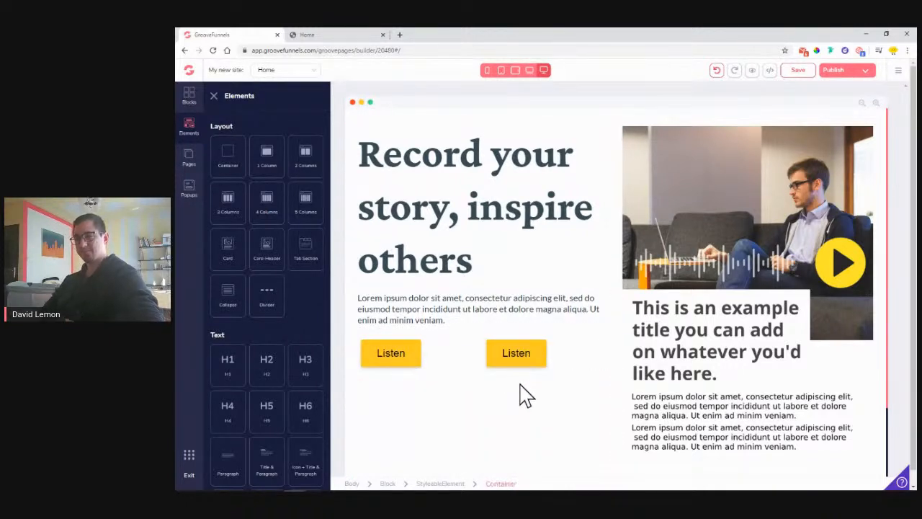
Step: Set a negative top margin of -6 on the container holding the headline, paragraph and buttons
click(459, 364)
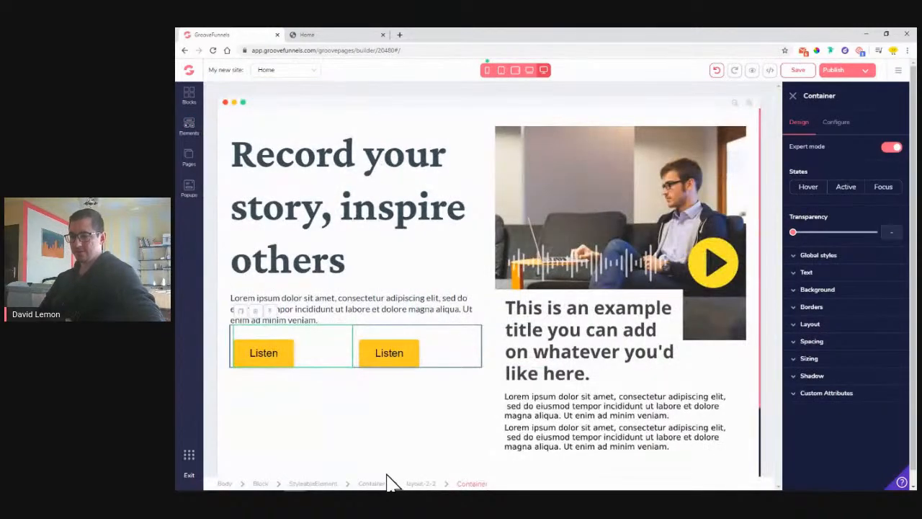
click(375, 483)
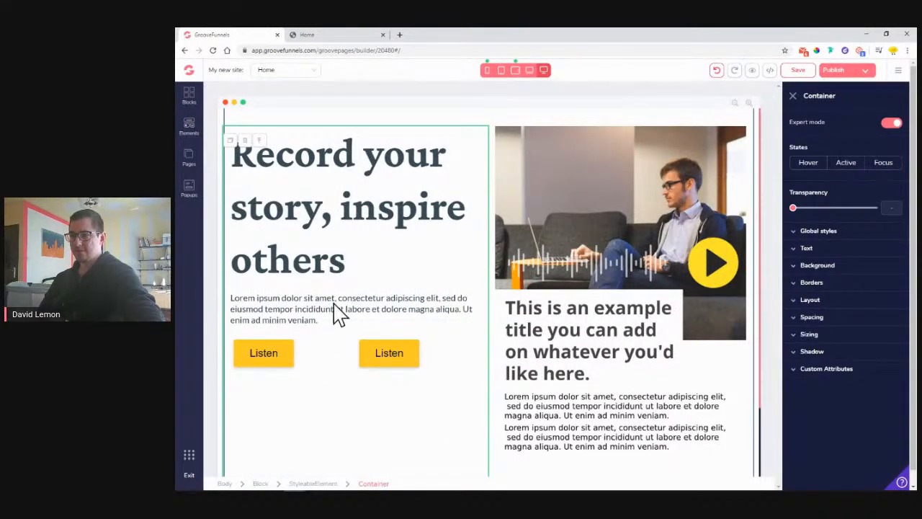
scroll(261, 361, down, 1)
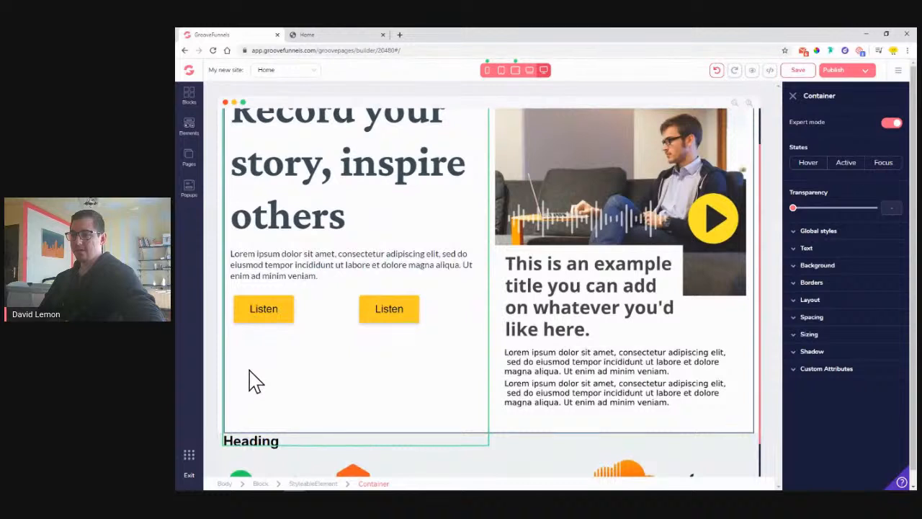
scroll(475, 223, up, 1)
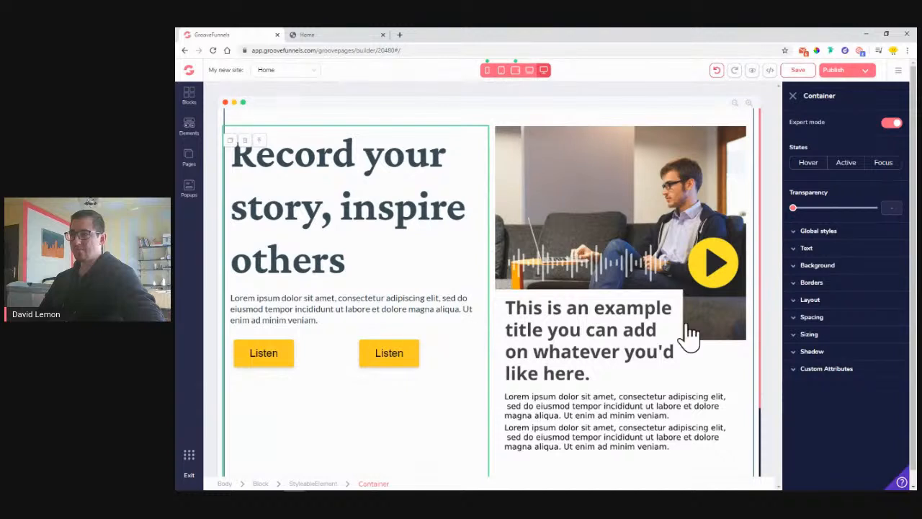
click(846, 319)
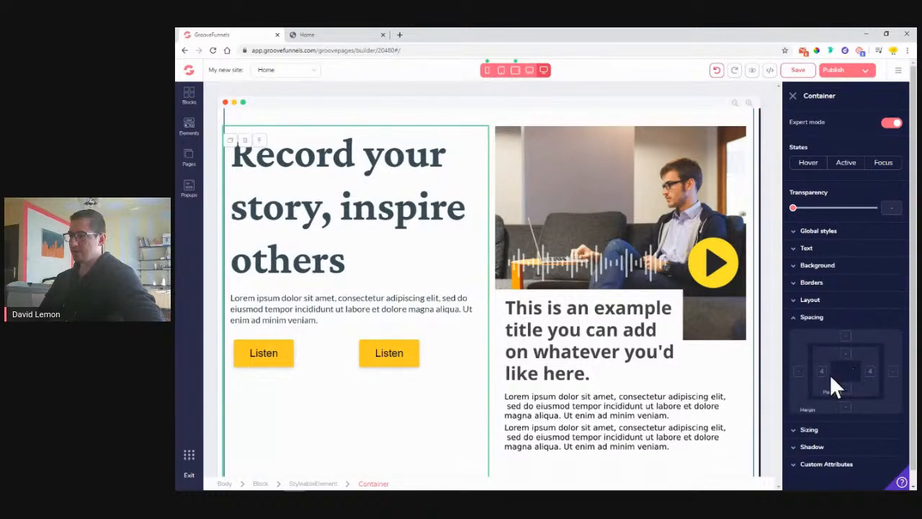
click(845, 336)
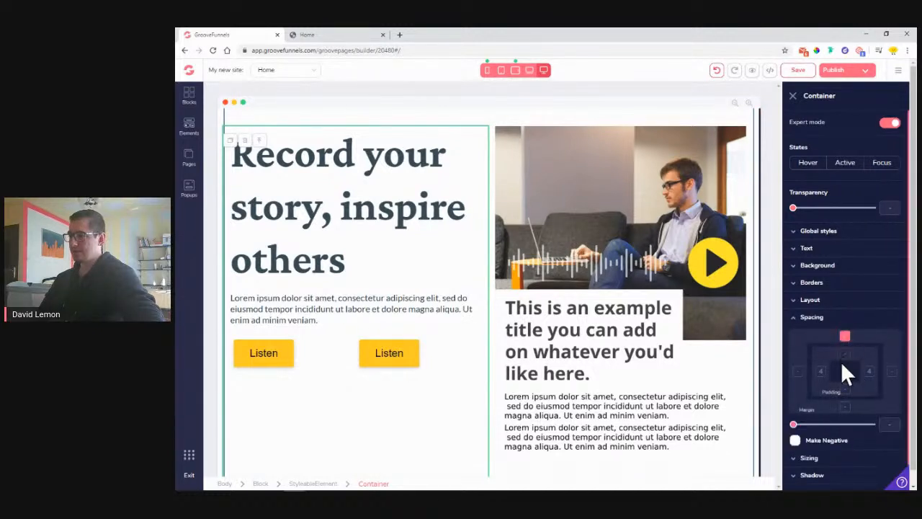
click(797, 440)
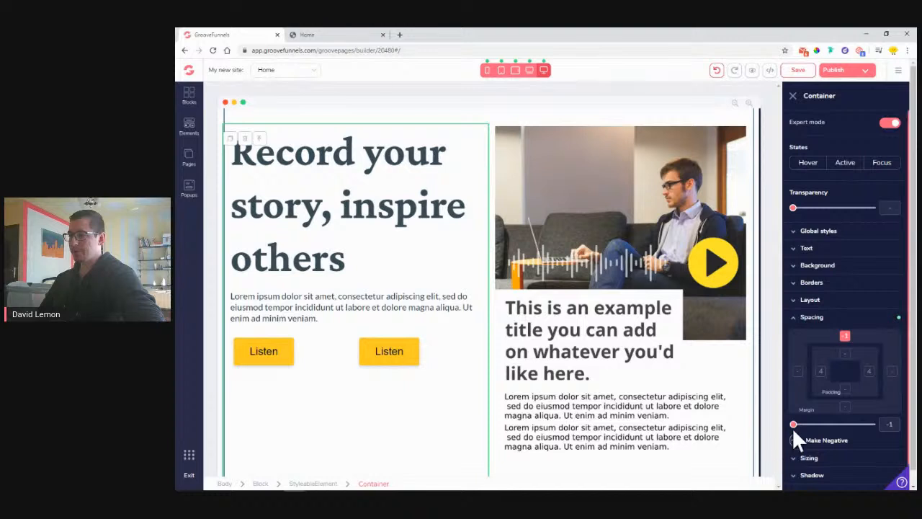
drag(795, 425, 827, 425)
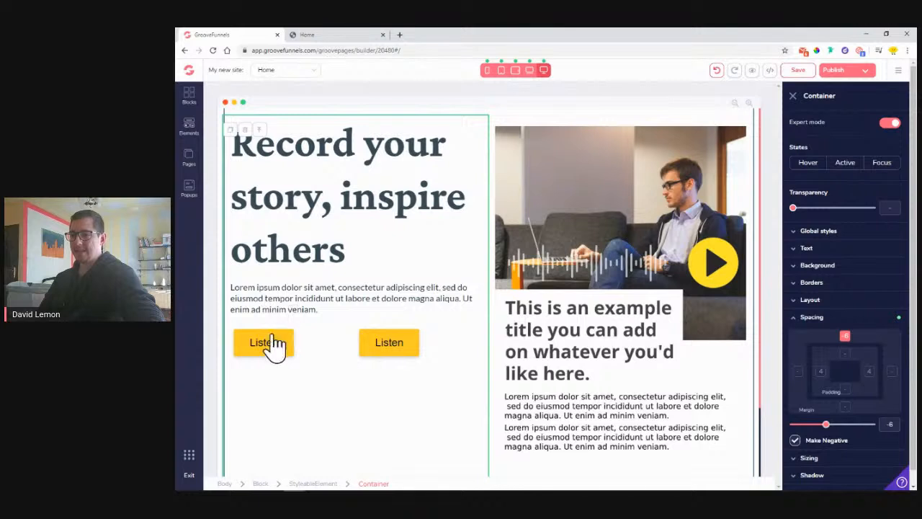
Step: Set a negative left margin of -16 on the column container holding the second Listen button
click(309, 353)
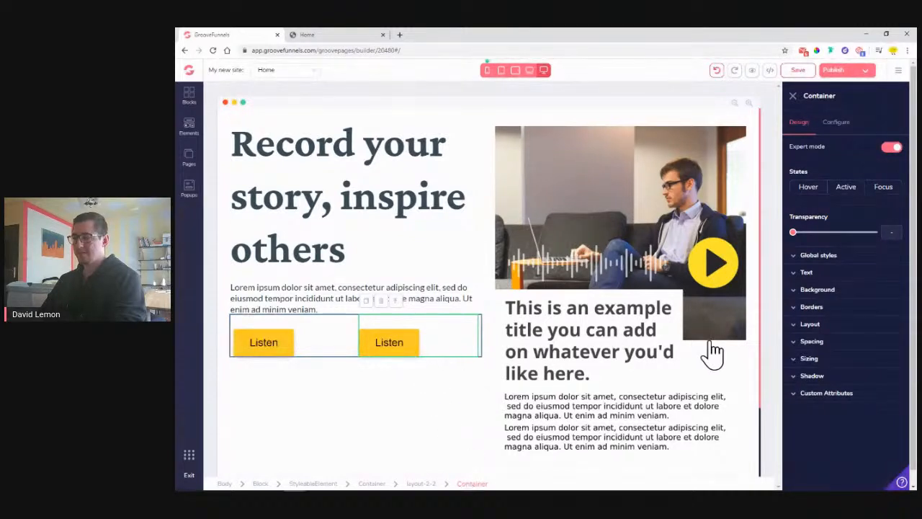
click(812, 343)
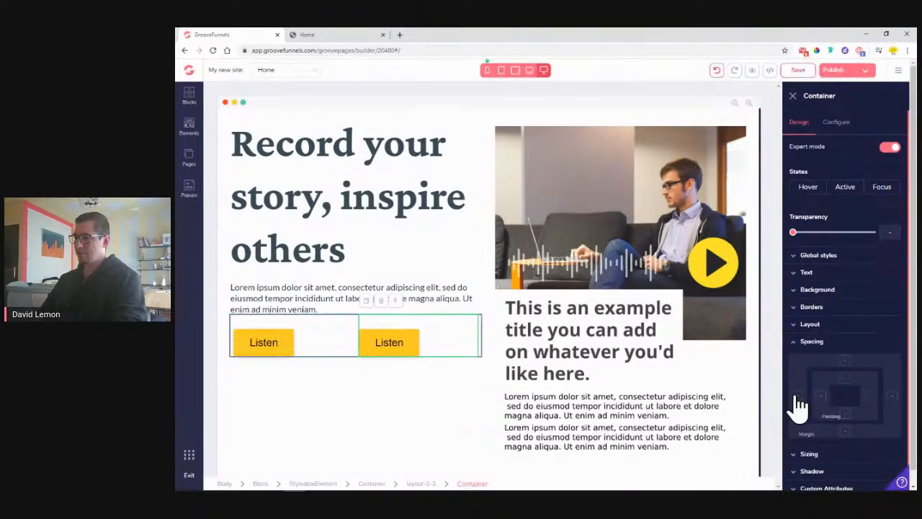
click(797, 397)
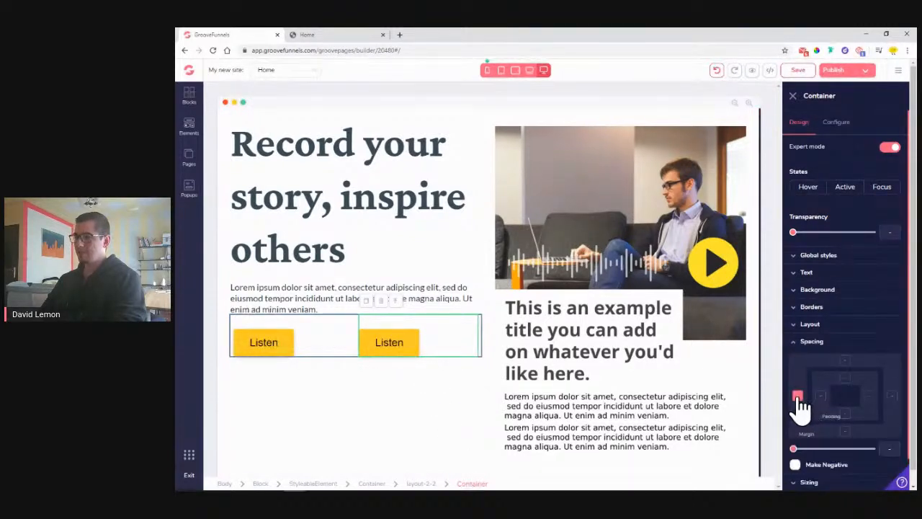
click(796, 465)
drag(793, 449, 840, 449)
drag(852, 464, 859, 464)
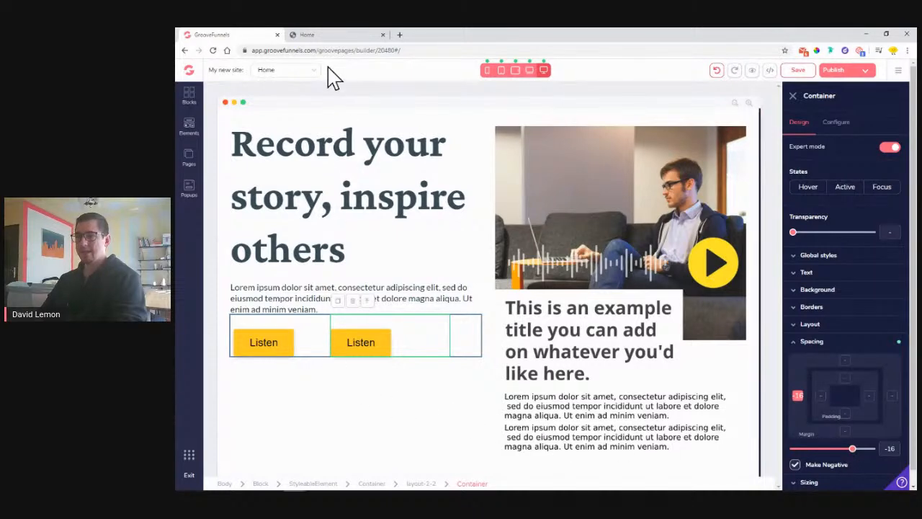
Step: Check the button labels on the reference preview page and change the second button's text to Download
click(309, 35)
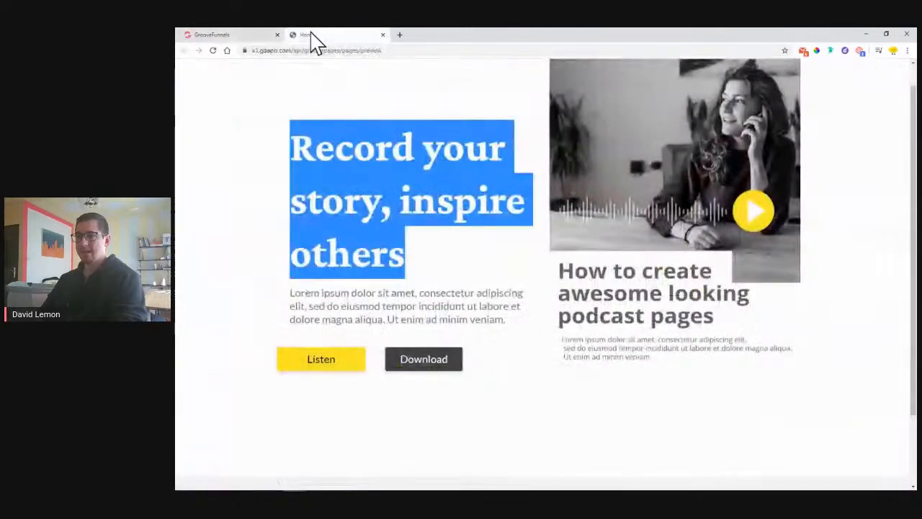
click(224, 36)
click(364, 351)
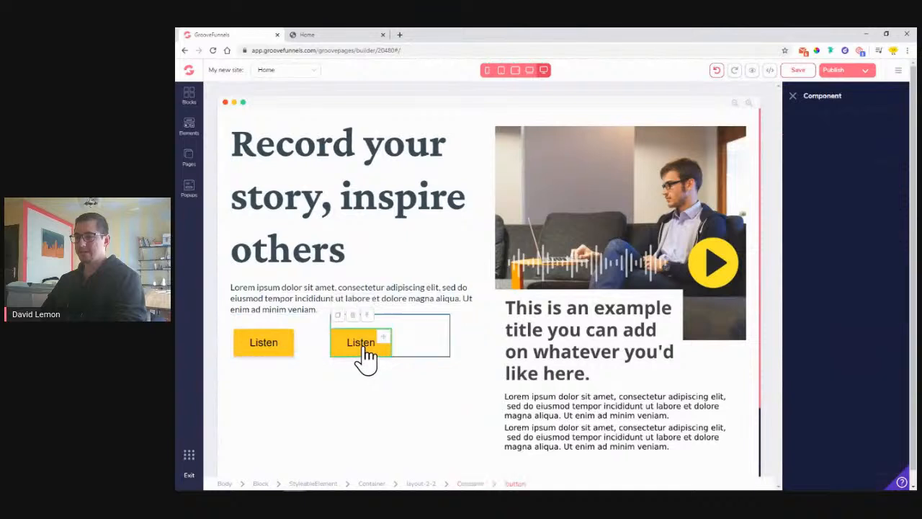
click(838, 123)
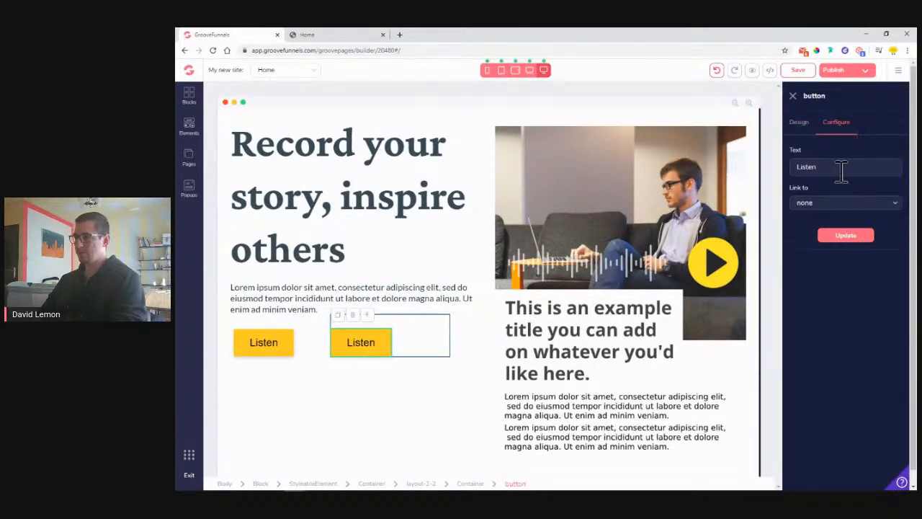
text(Do)
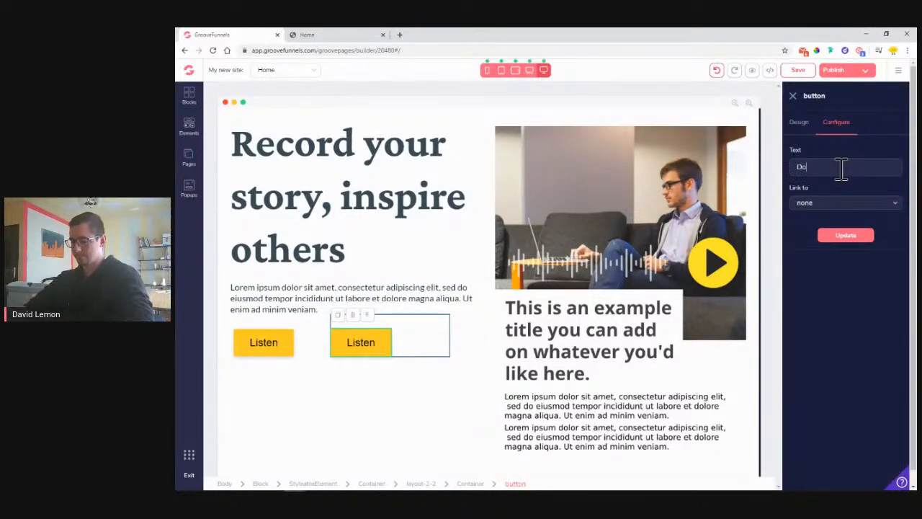
text(wnload)
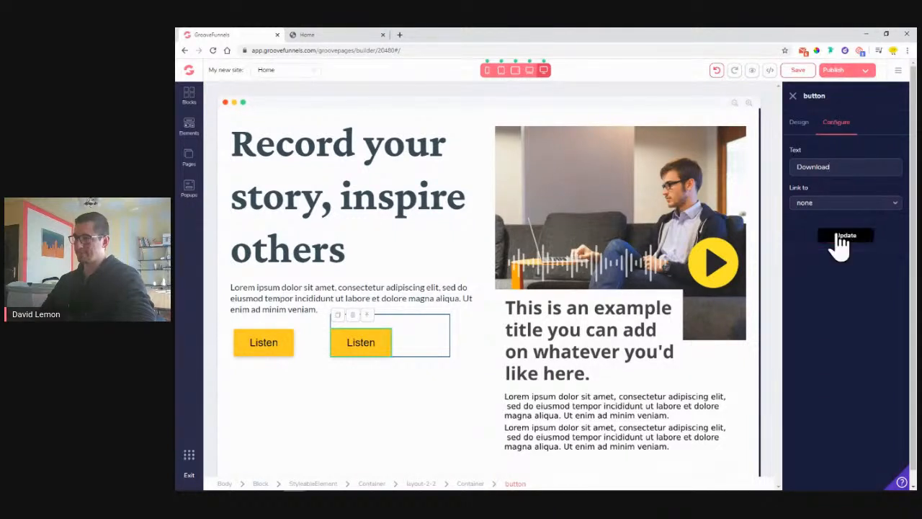
click(840, 235)
click(846, 236)
click(439, 345)
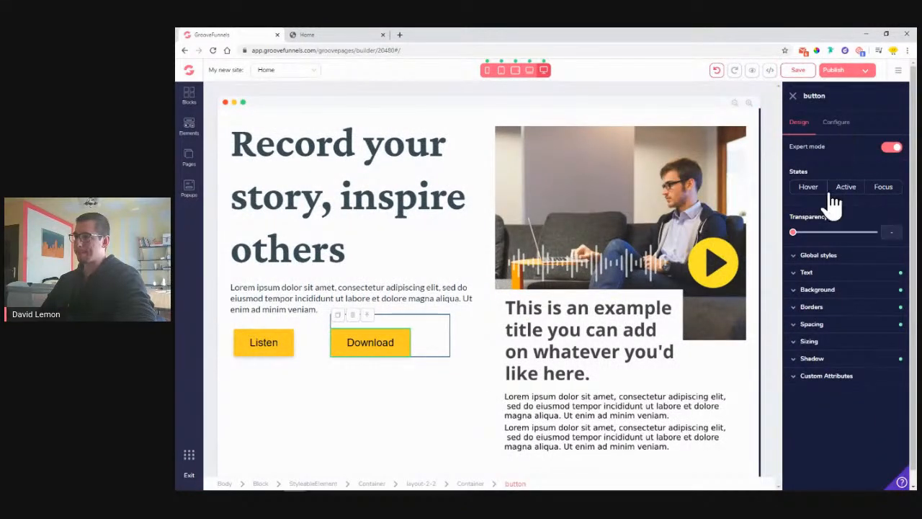
Step: Sample the dark grey #464646 from the example title with the ColorPick Eyedropper and copy its hex code for the Download button's background
click(818, 290)
click(894, 305)
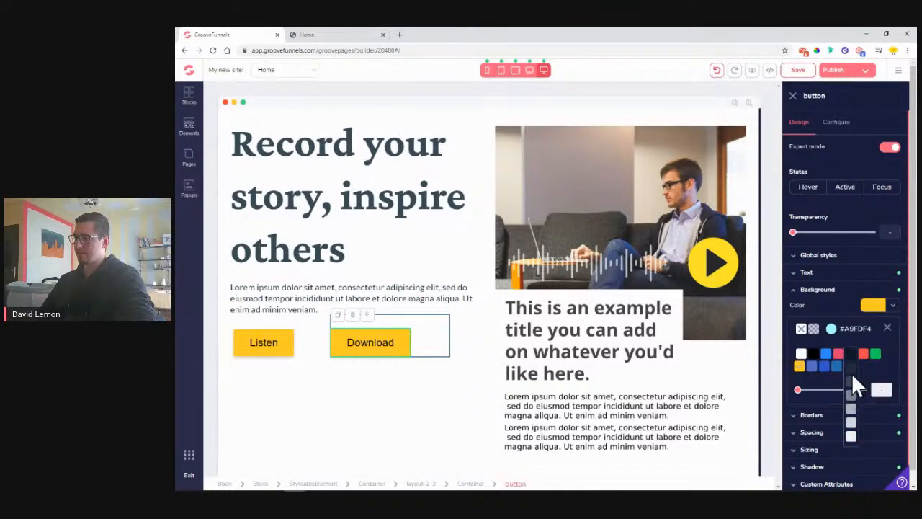
click(816, 52)
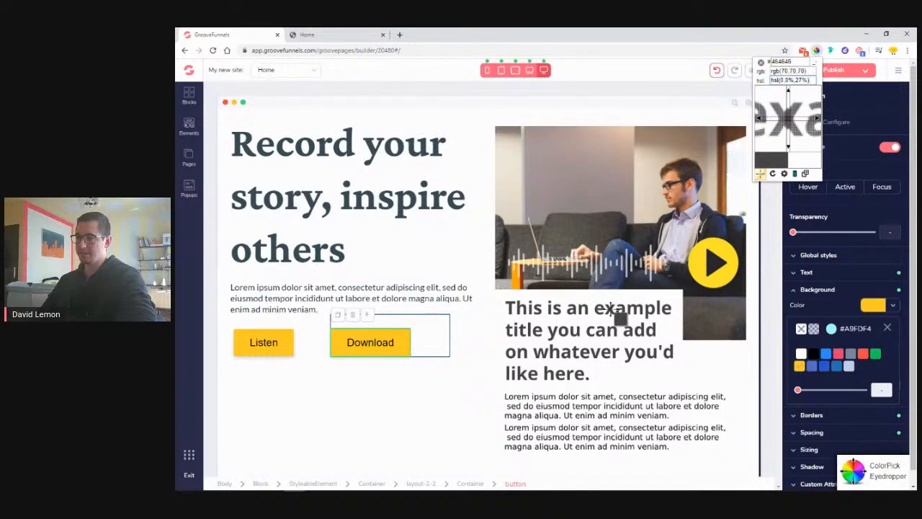
click(611, 309)
right_click(632, 323)
click(638, 330)
click(697, 325)
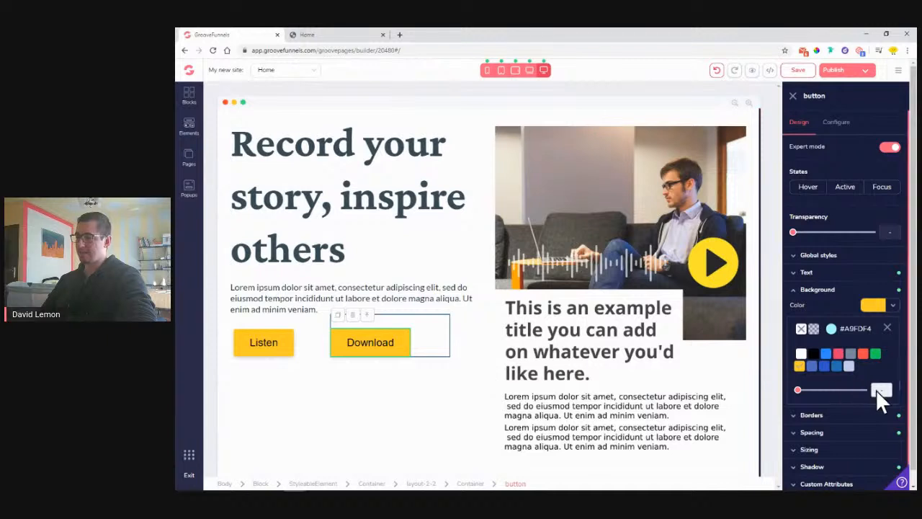
Step: Set the Download button's background to the custom colour #464646
click(835, 333)
double_click(840, 451)
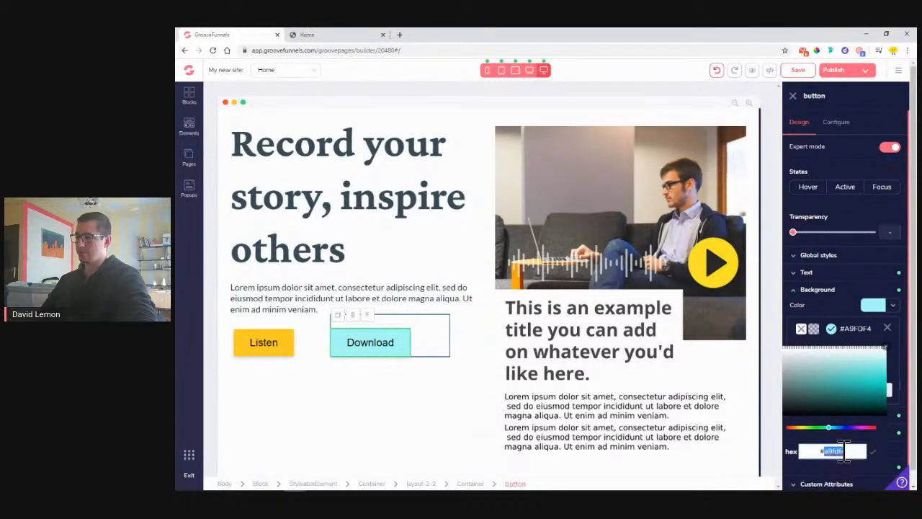
right_click(841, 448)
click(826, 401)
click(873, 451)
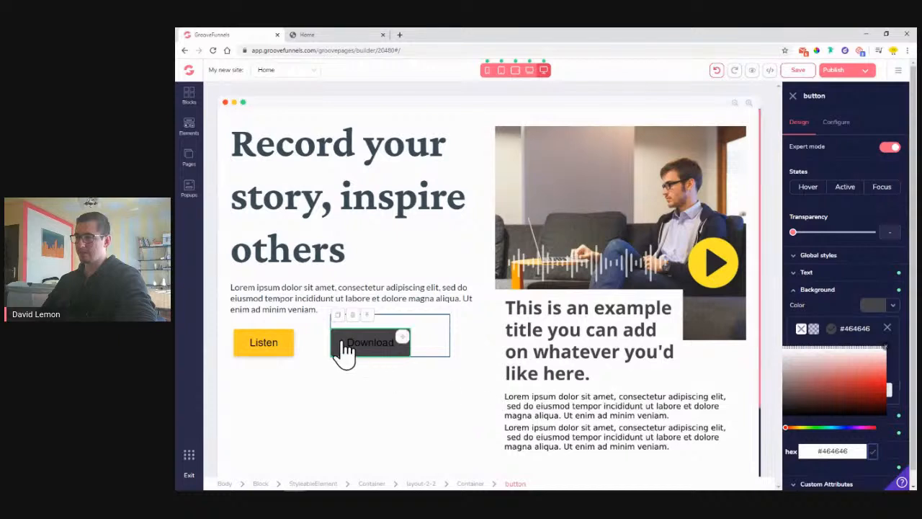
click(886, 328)
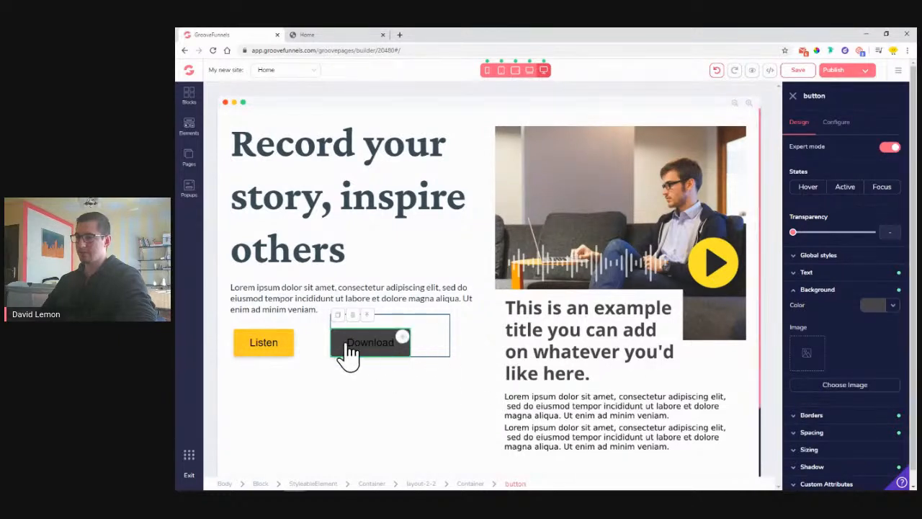
Step: Set the Download button's text colour to white
click(808, 274)
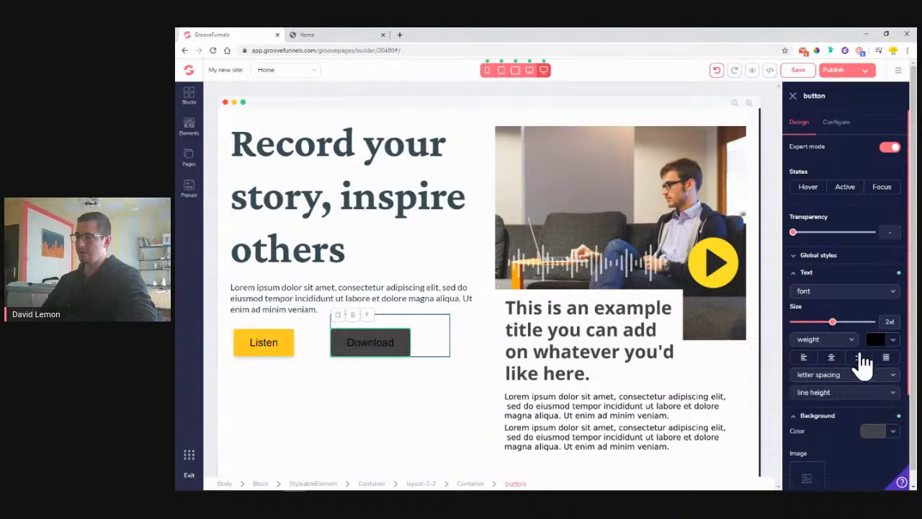
click(892, 340)
click(801, 388)
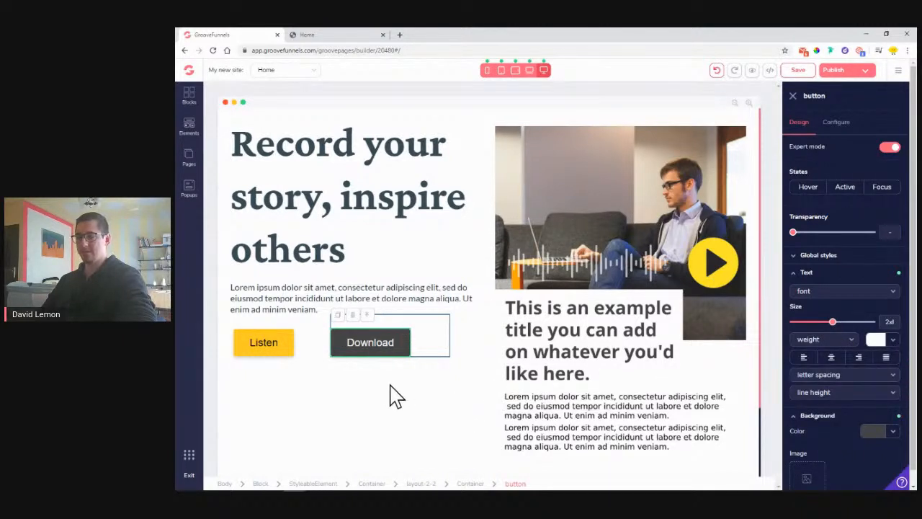
click(346, 395)
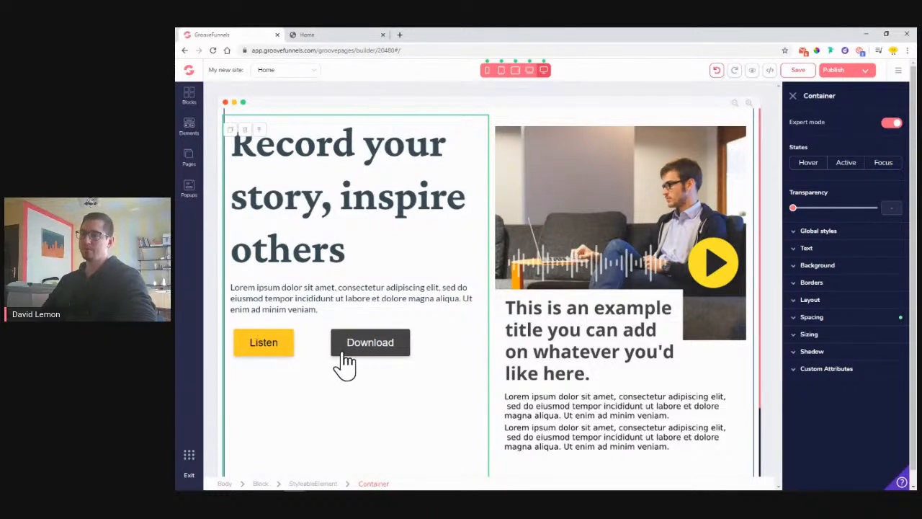
Step: Set the text colour of the "Record your story, inspire others" headline to the custom hex #464646
click(337, 196)
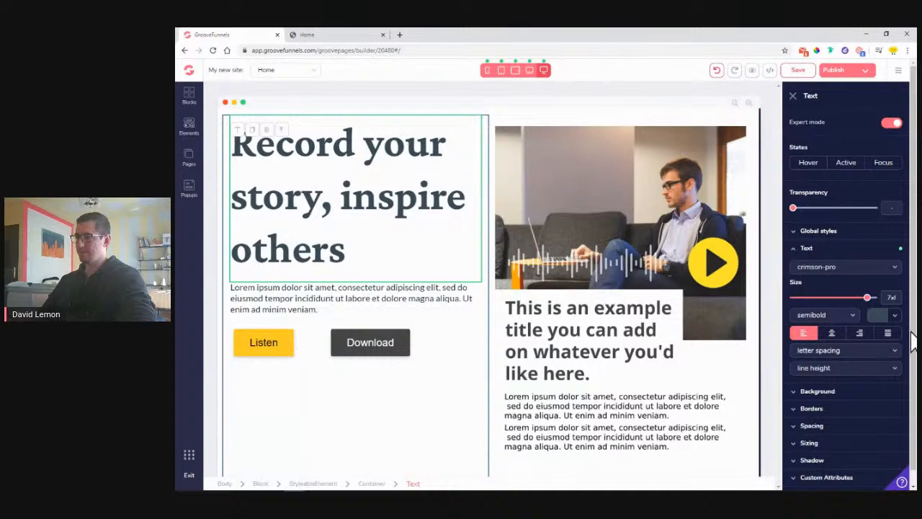
click(896, 315)
click(833, 339)
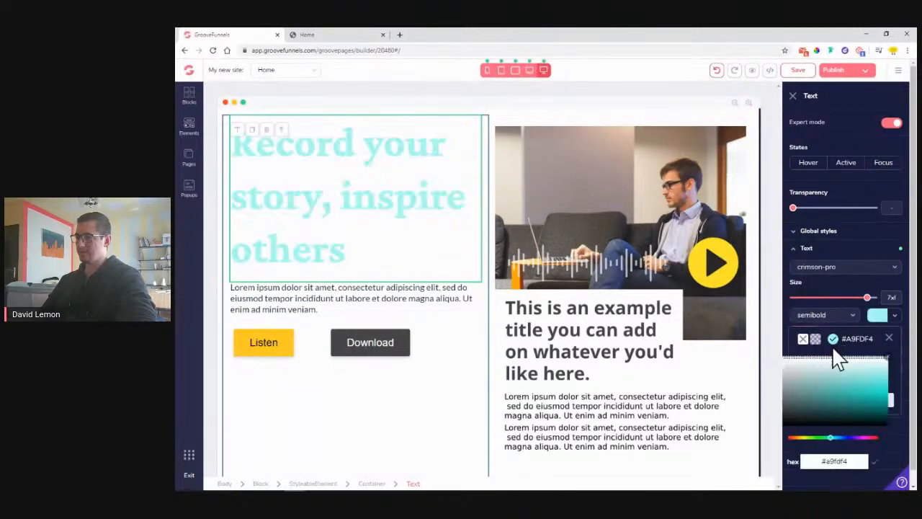
right_click(841, 460)
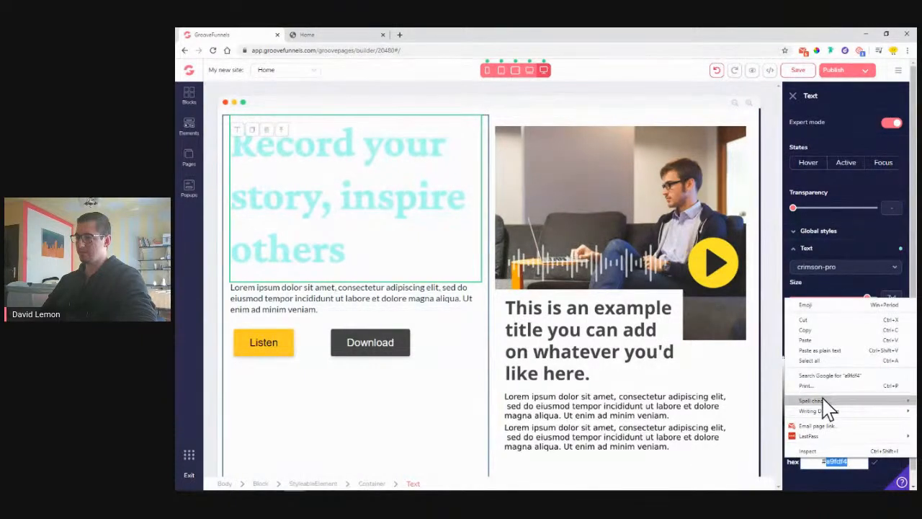
click(824, 360)
click(877, 454)
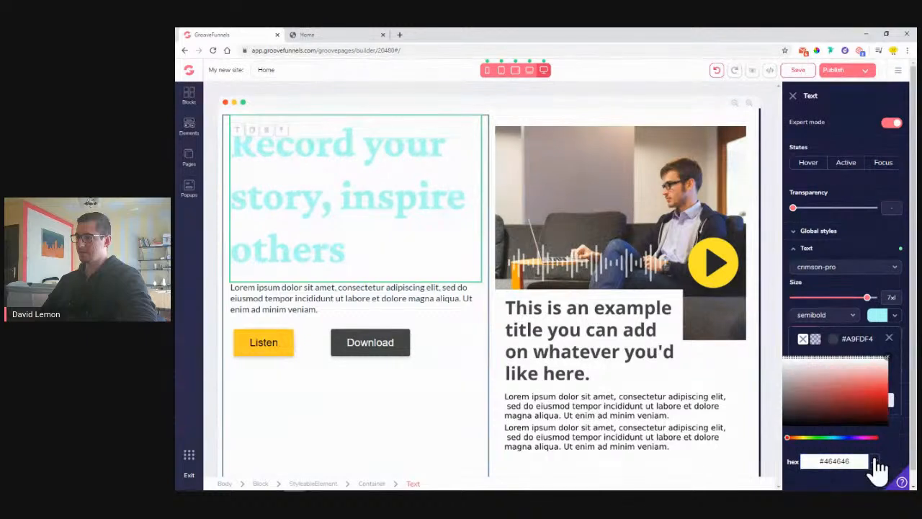
click(890, 338)
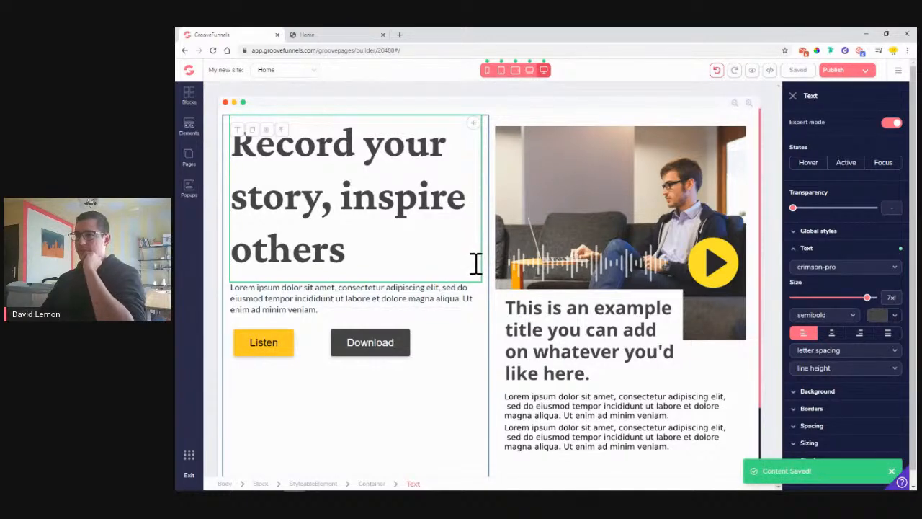
Step: Check the headline on the reference preview page, then set the hero image's top margin to -10 and save the page
click(336, 36)
triple_click(404, 218)
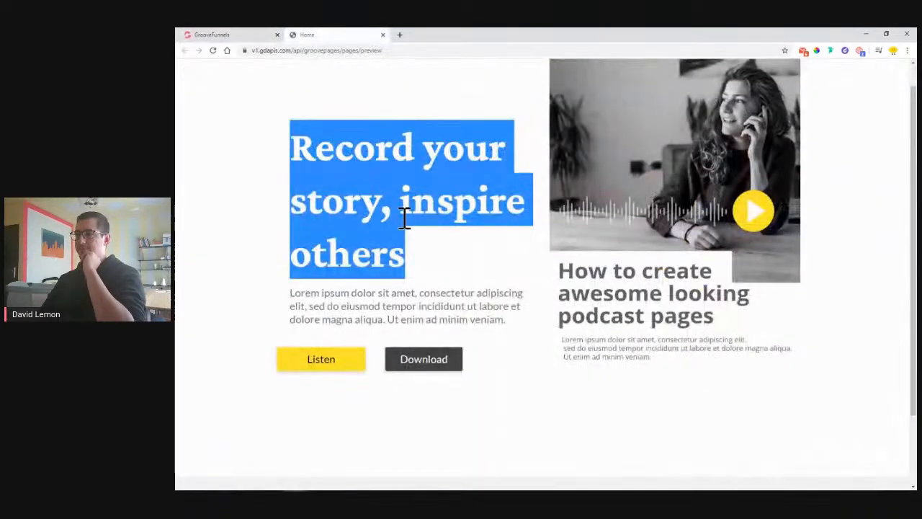
scroll(395, 224, up, 1)
click(220, 140)
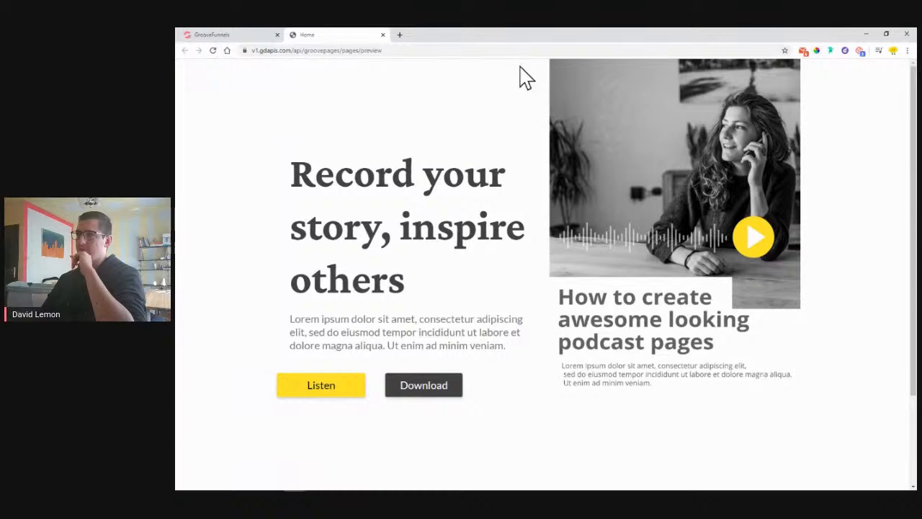
click(211, 35)
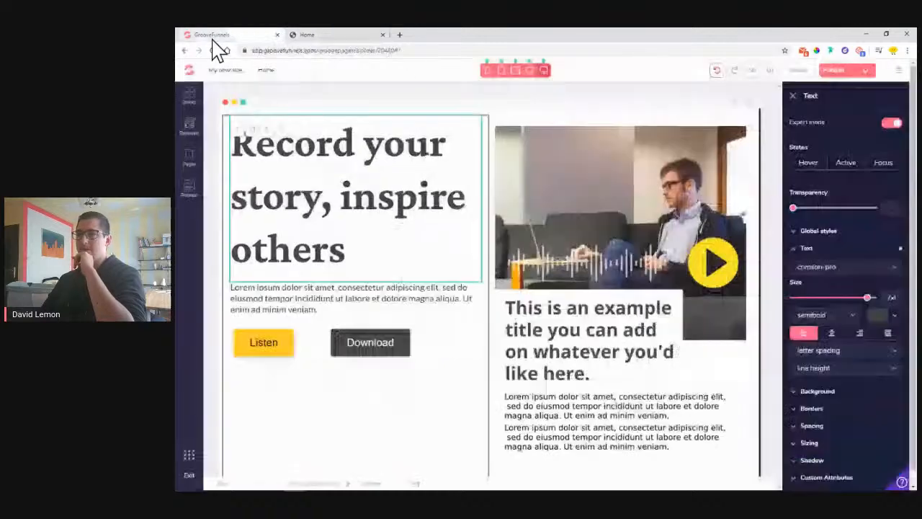
click(590, 216)
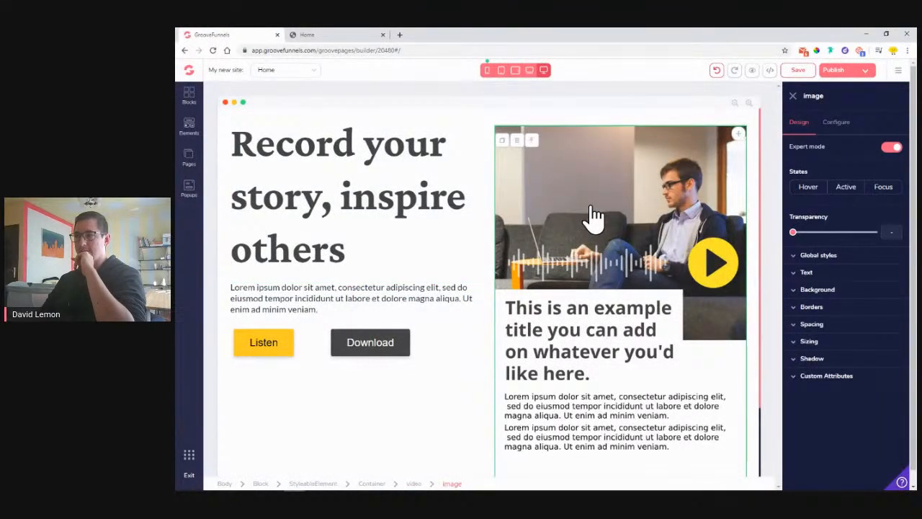
click(807, 324)
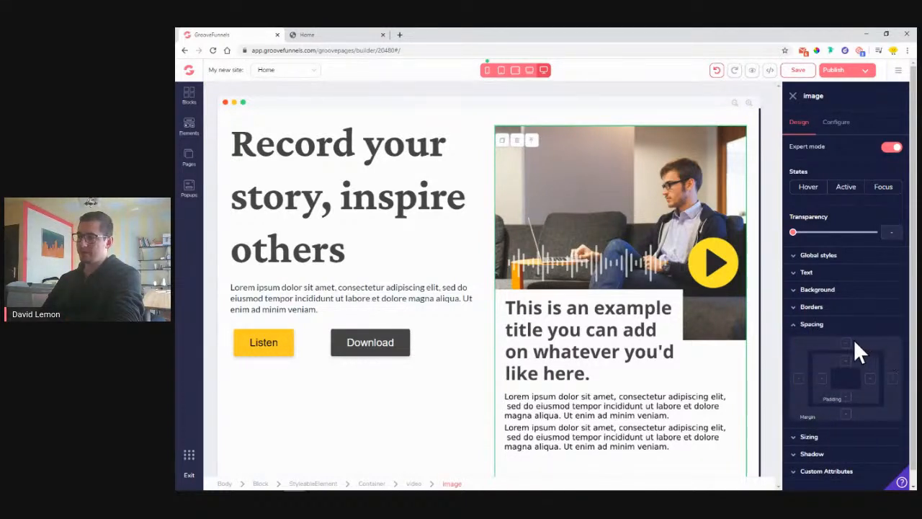
click(846, 344)
click(794, 448)
drag(793, 431, 839, 433)
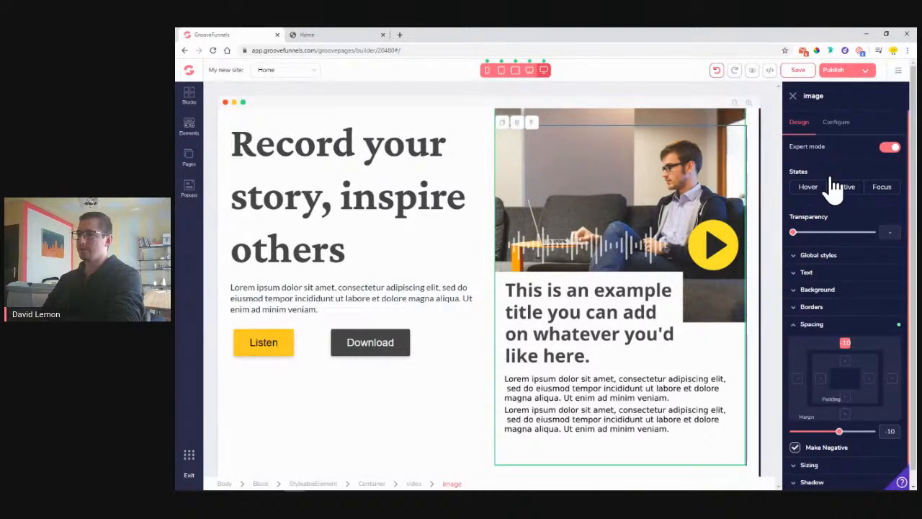
click(816, 330)
click(798, 70)
Step: Replace the negative top margin of the container holding the headline and buttons with a positive 32, and save the page
click(373, 148)
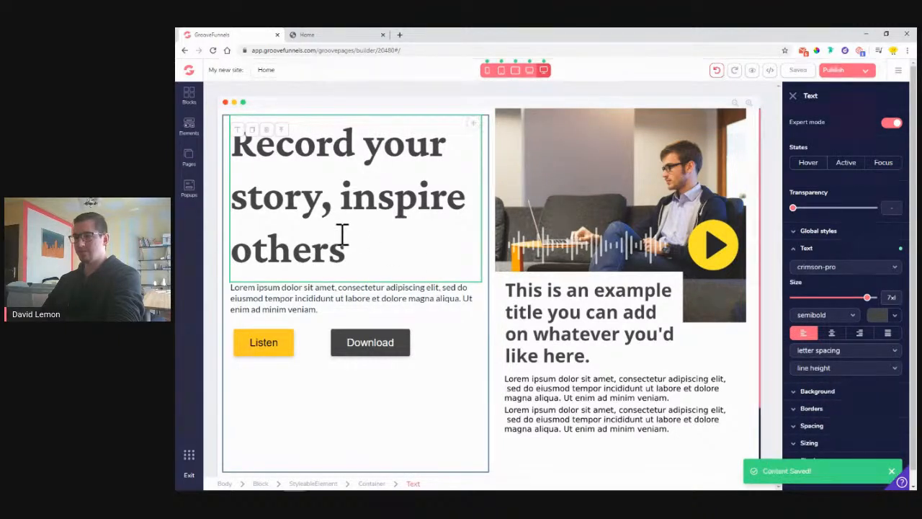
click(445, 450)
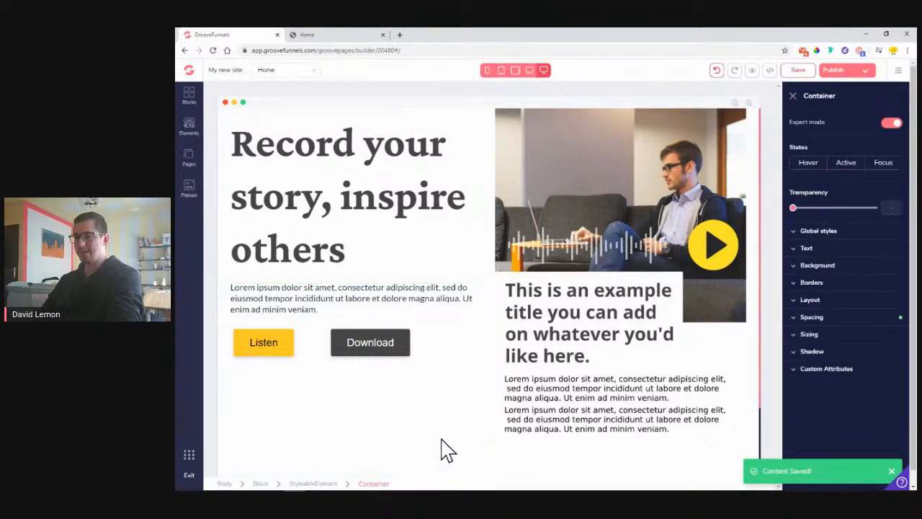
click(832, 319)
click(845, 336)
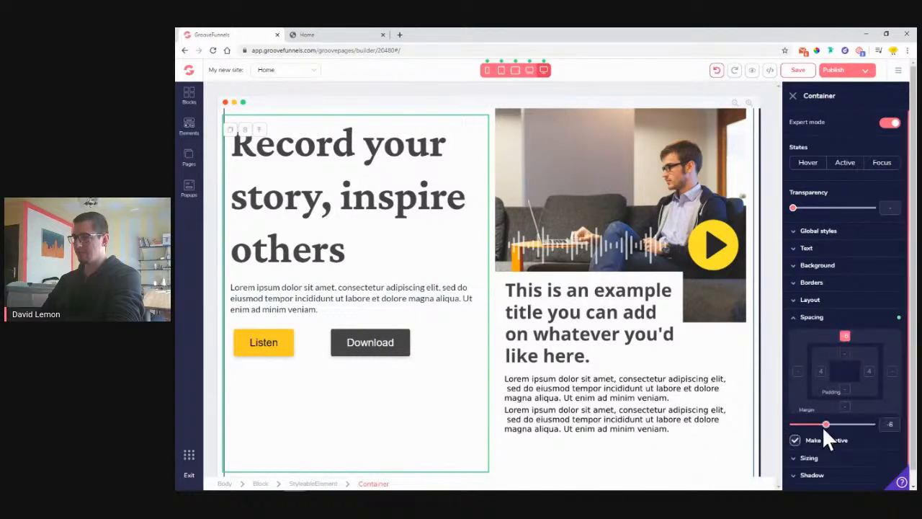
drag(822, 425, 792, 424)
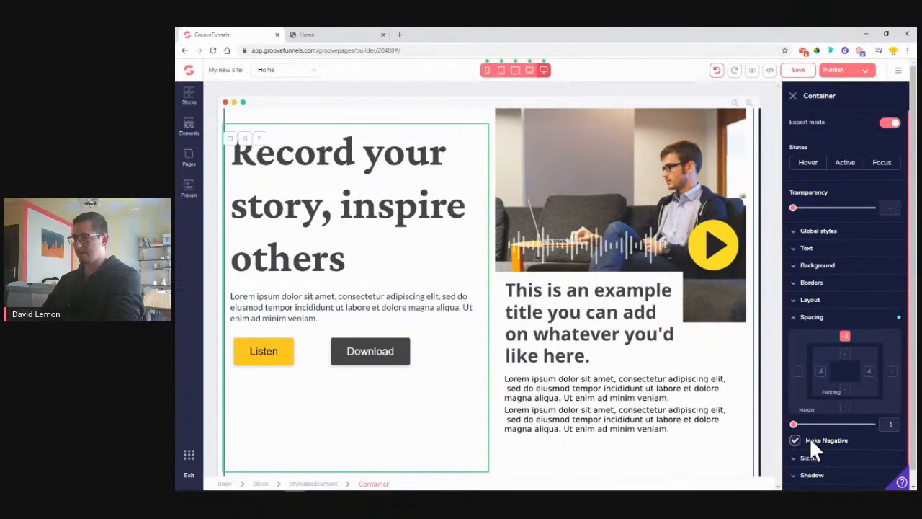
click(796, 440)
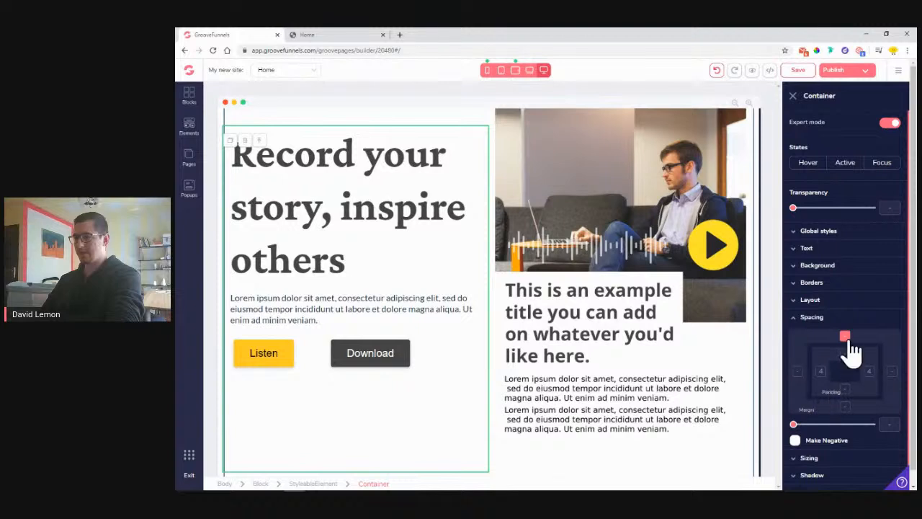
drag(794, 427, 866, 433)
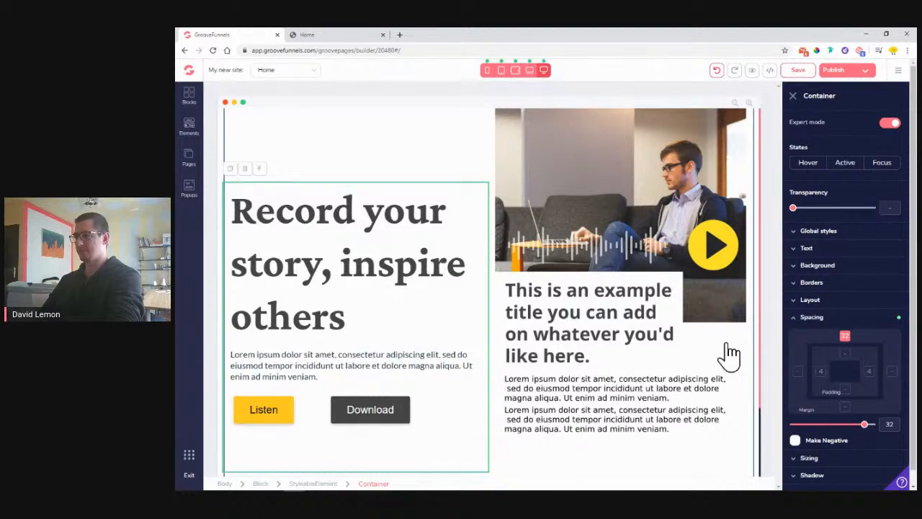
click(811, 318)
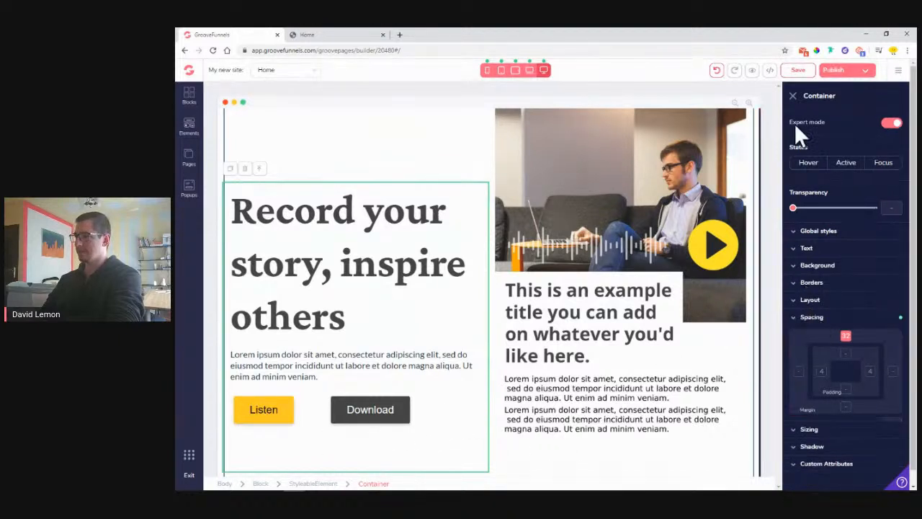
click(797, 71)
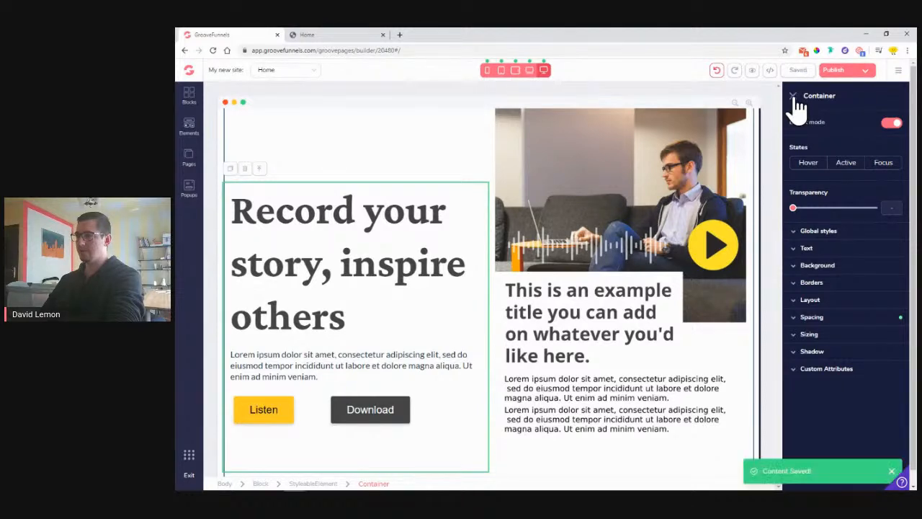
click(793, 97)
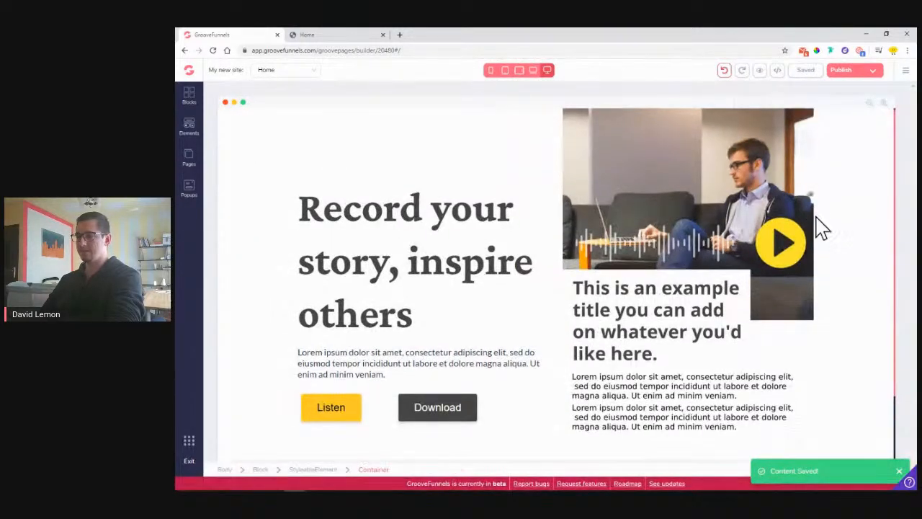
Step: Compare the hero's vertical spacing and the podcast logo section with the reference preview page
scroll(821, 229, down, 1)
scroll(825, 234, up, 1)
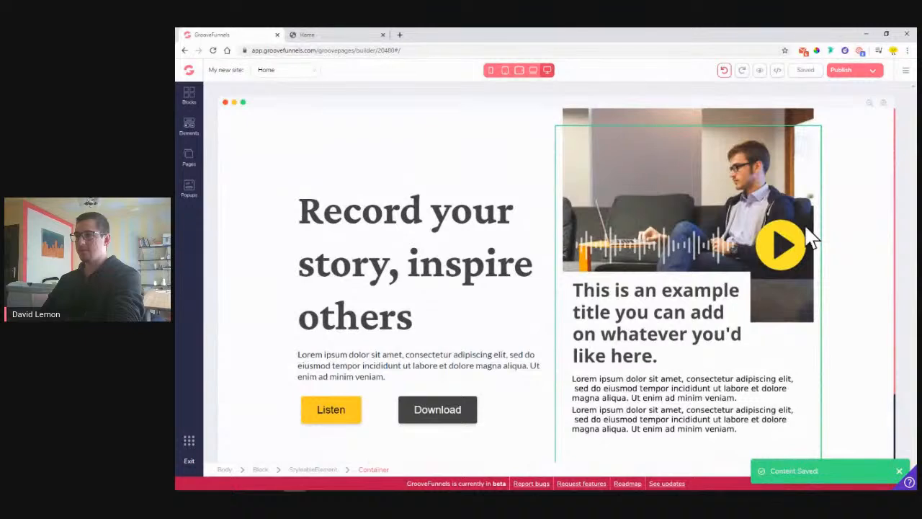
click(303, 34)
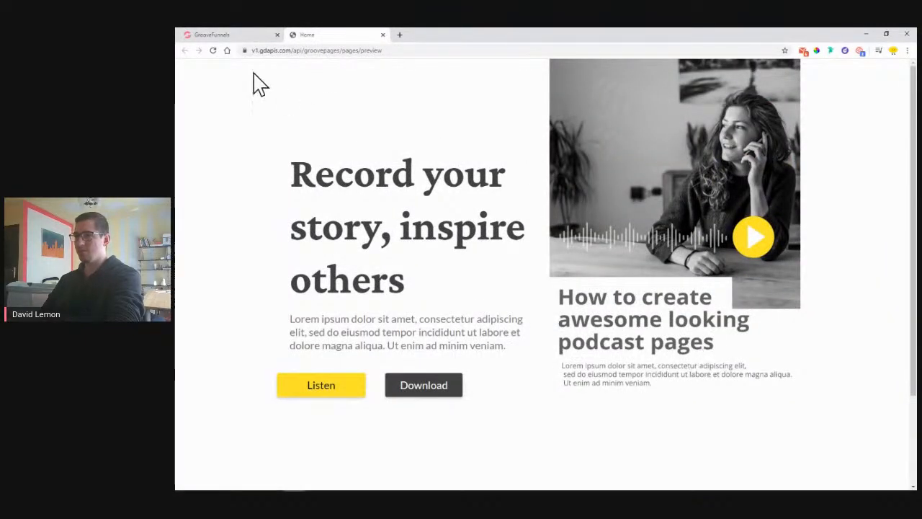
click(223, 36)
scroll(499, 230, down, 1)
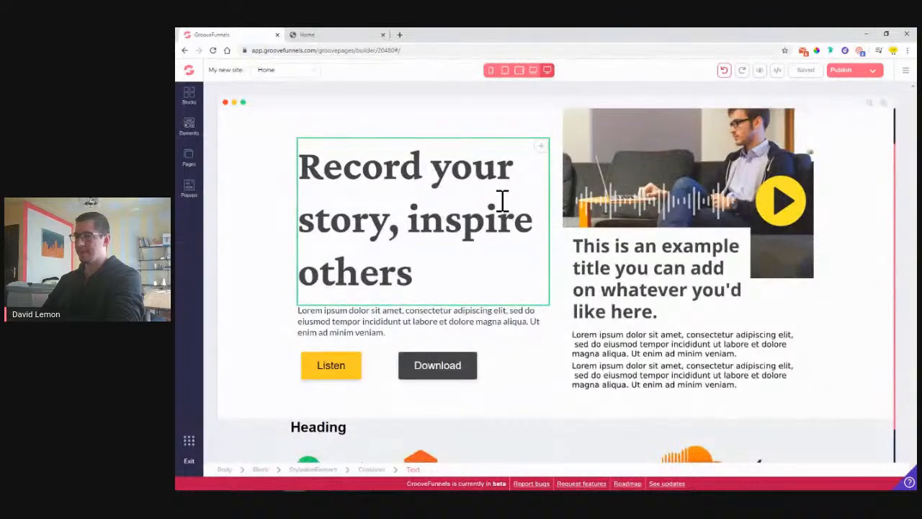
click(339, 36)
scroll(494, 401, down, 1)
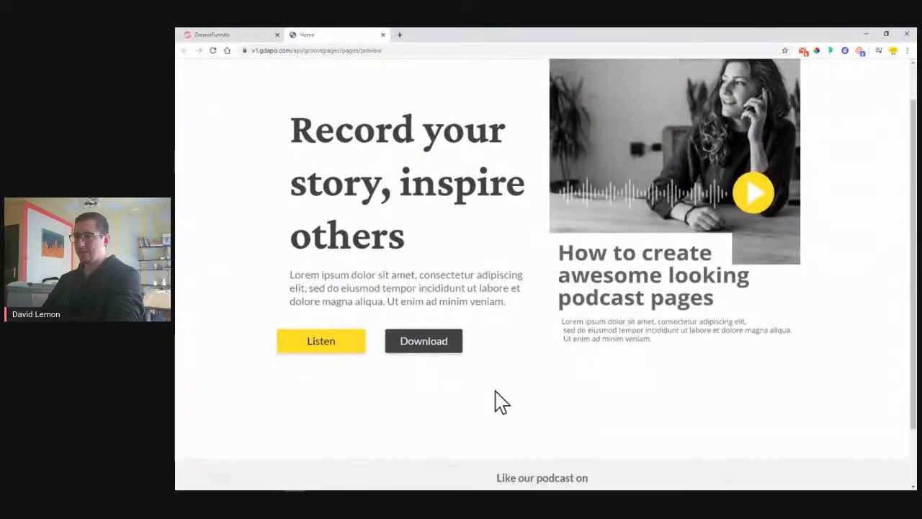
scroll(438, 382, down, 2)
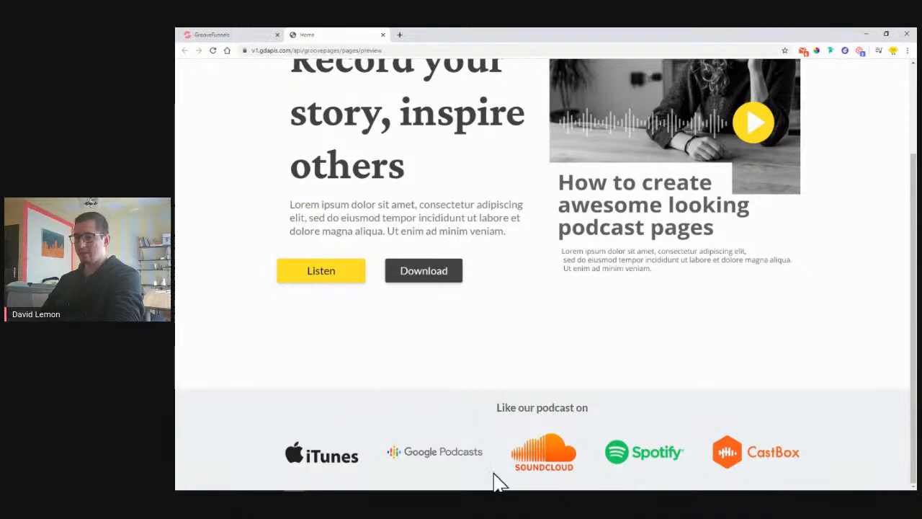
click(233, 35)
scroll(584, 274, down, 1)
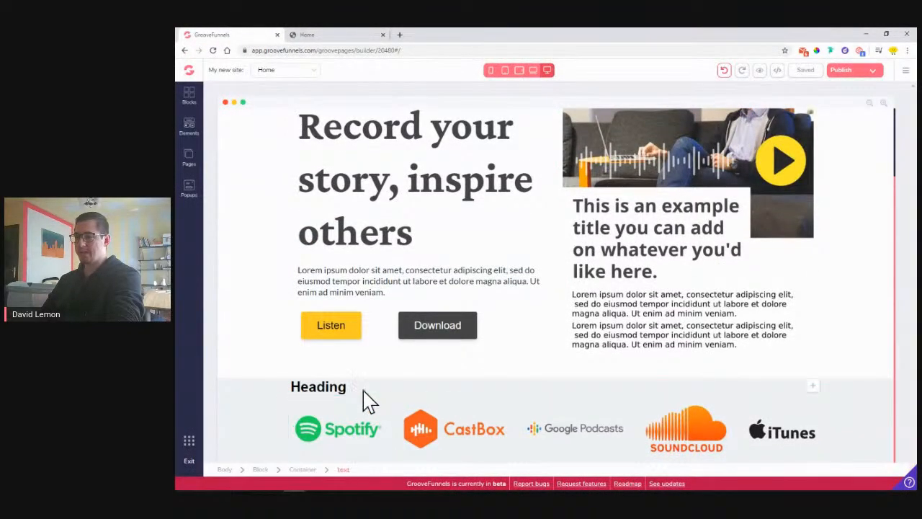
Step: Set the hero block's bottom padding to 10
click(238, 372)
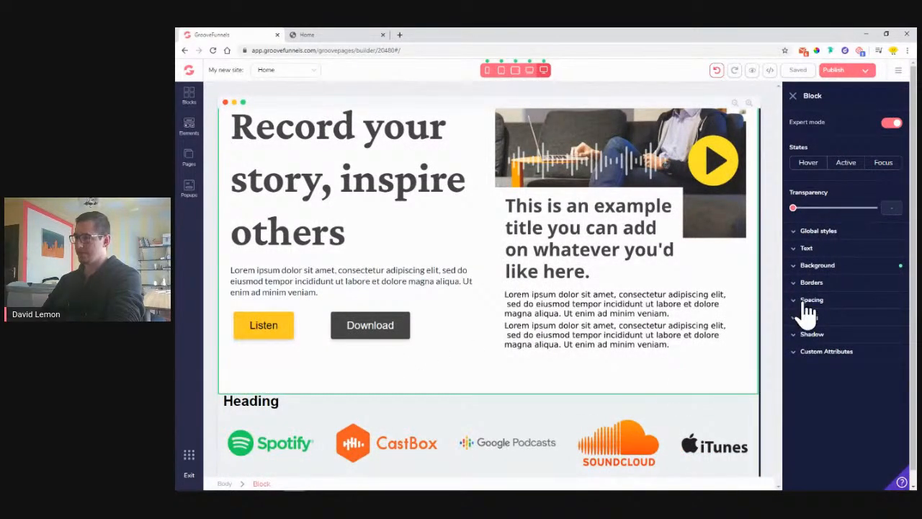
click(841, 306)
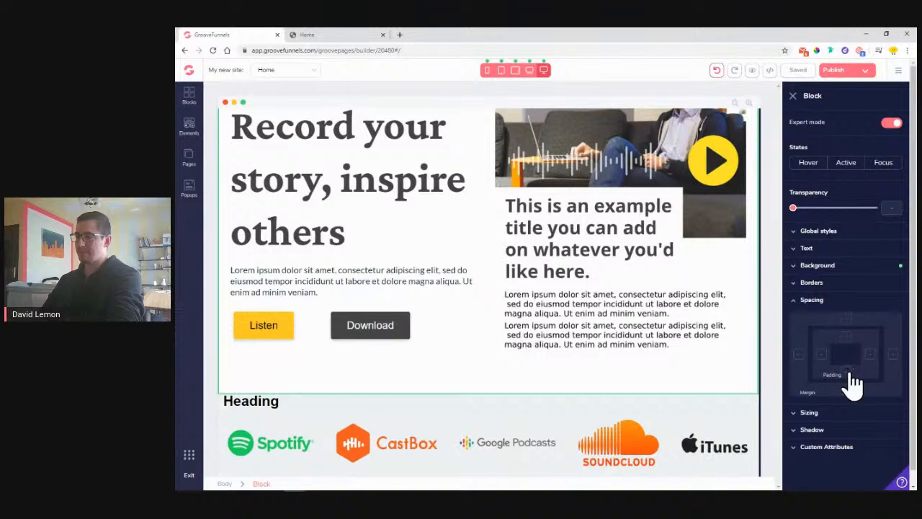
click(848, 373)
drag(793, 408, 835, 415)
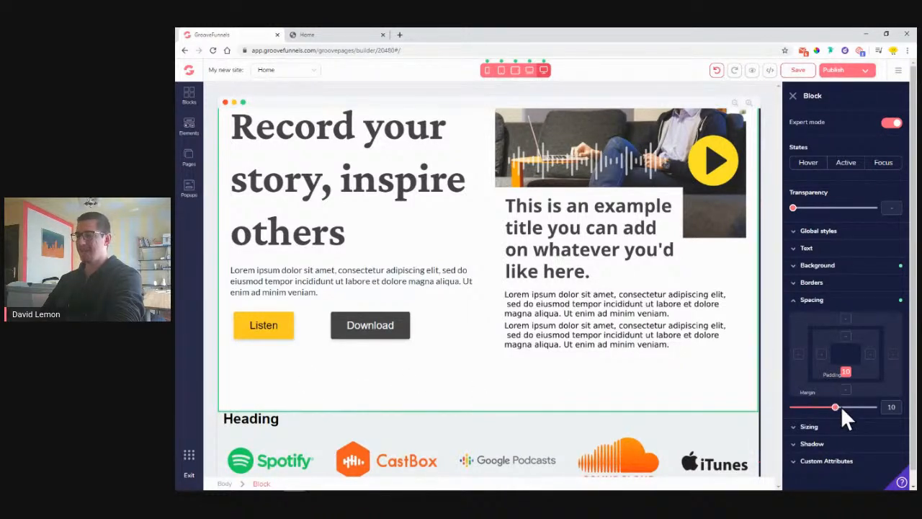
click(818, 304)
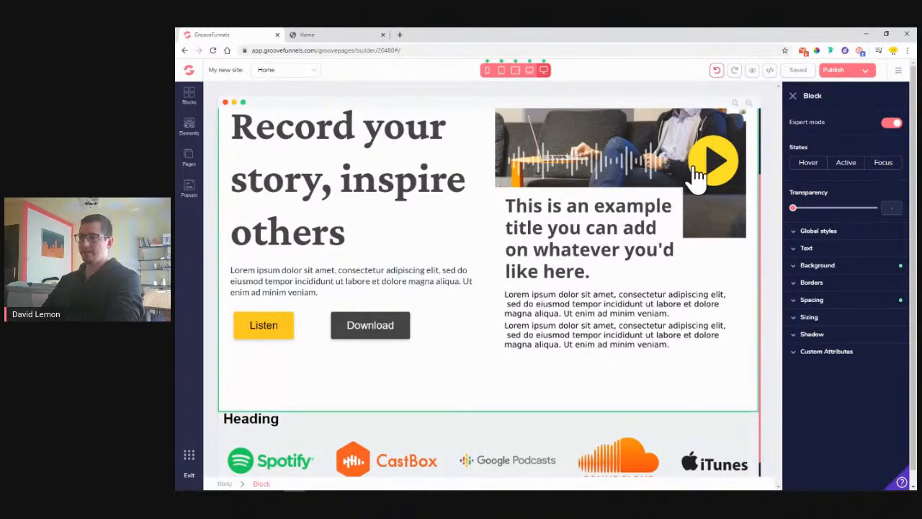
Step: Sample the yellow #FEE529 from the video's play button with the ColorPick Eyedropper and copy its hex code
click(817, 51)
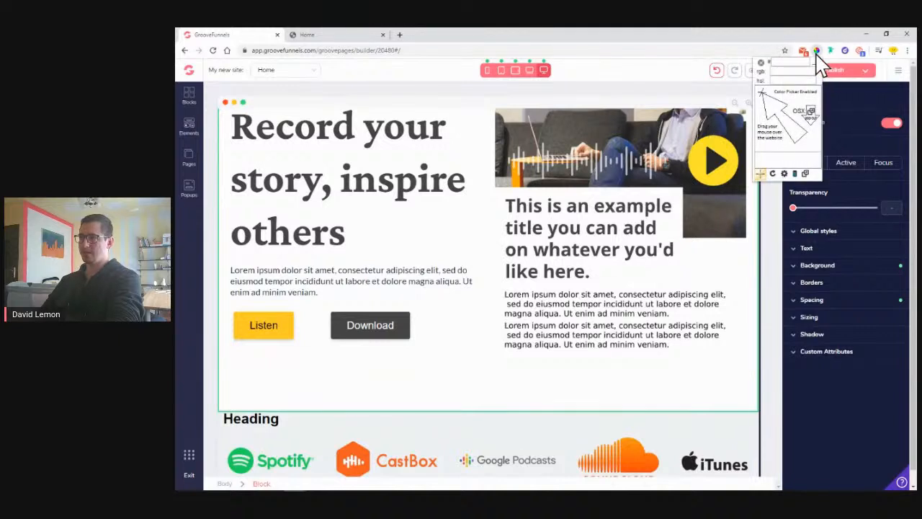
click(726, 148)
right_click(748, 166)
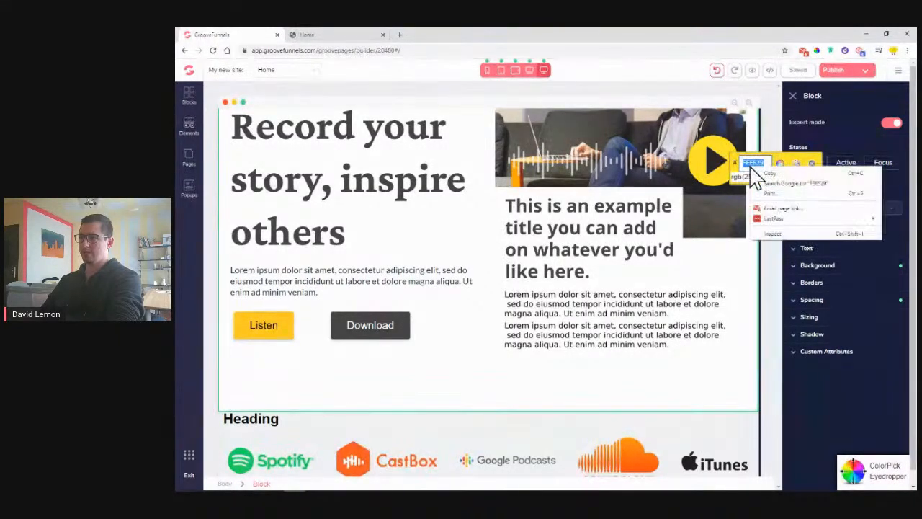
click(755, 174)
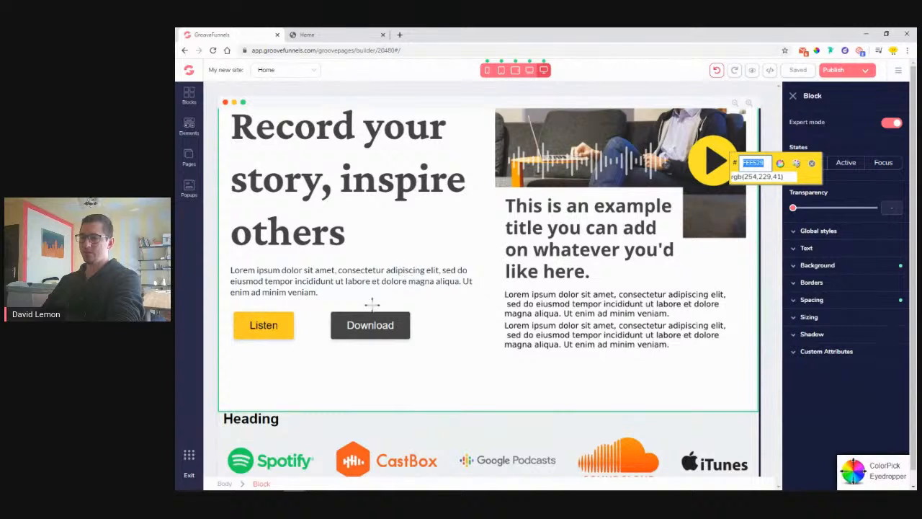
Step: Set the Listen button's background colour to the copied hex #FEE529
click(287, 333)
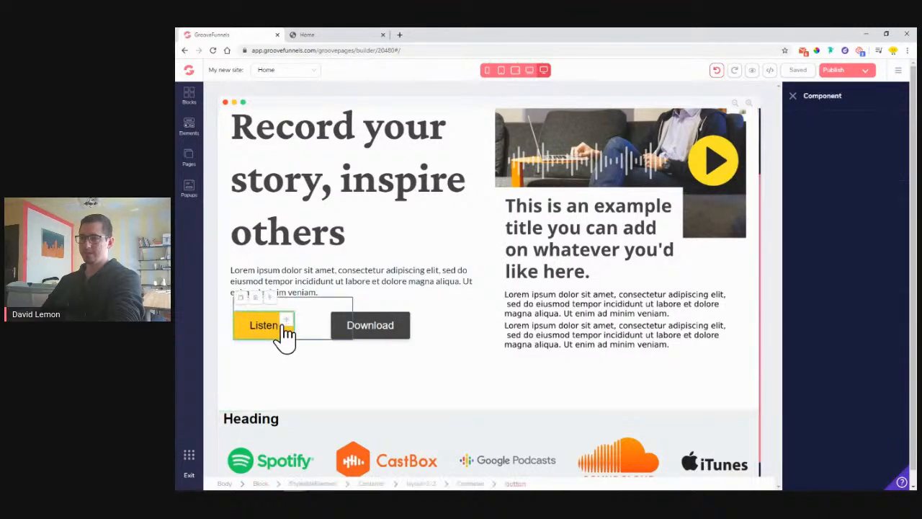
click(812, 292)
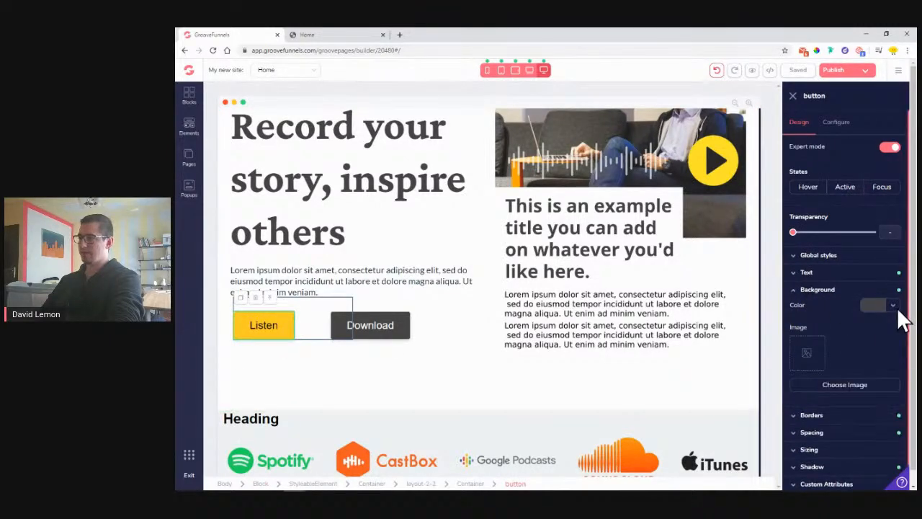
click(894, 305)
click(831, 329)
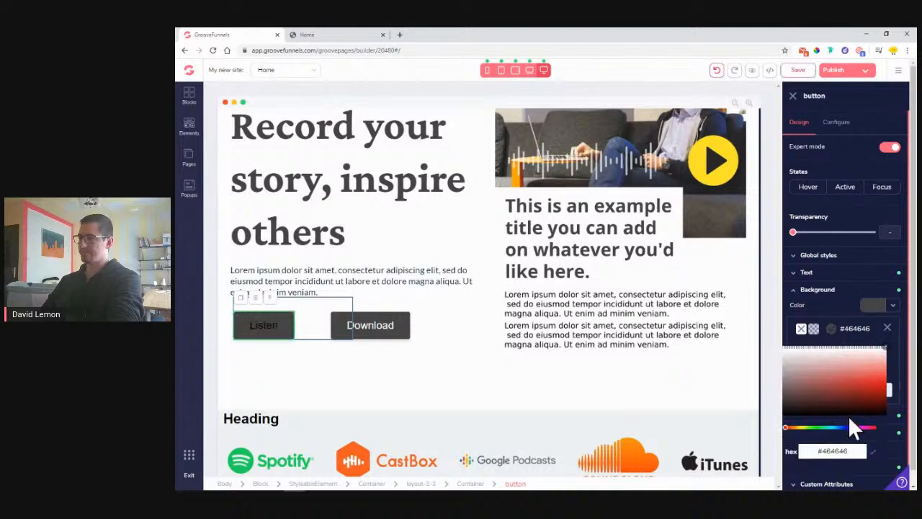
right_click(851, 450)
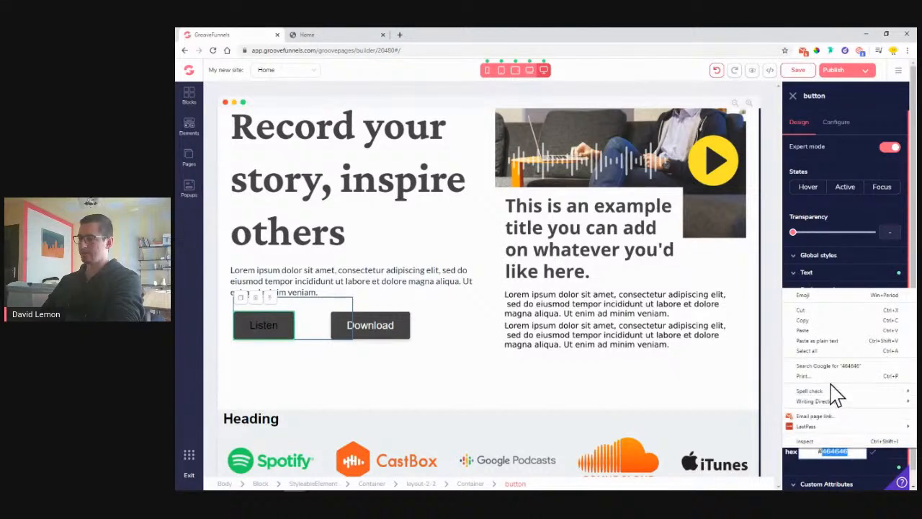
click(828, 340)
click(873, 451)
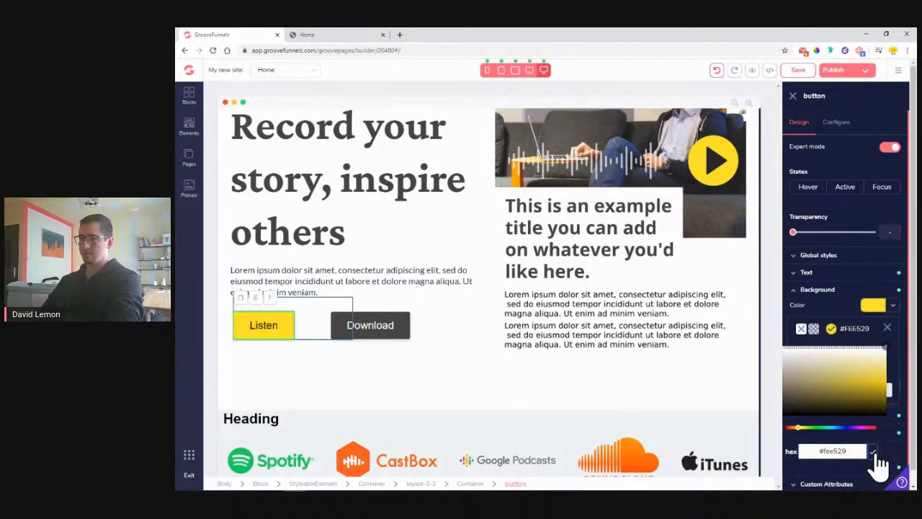
click(885, 347)
click(888, 329)
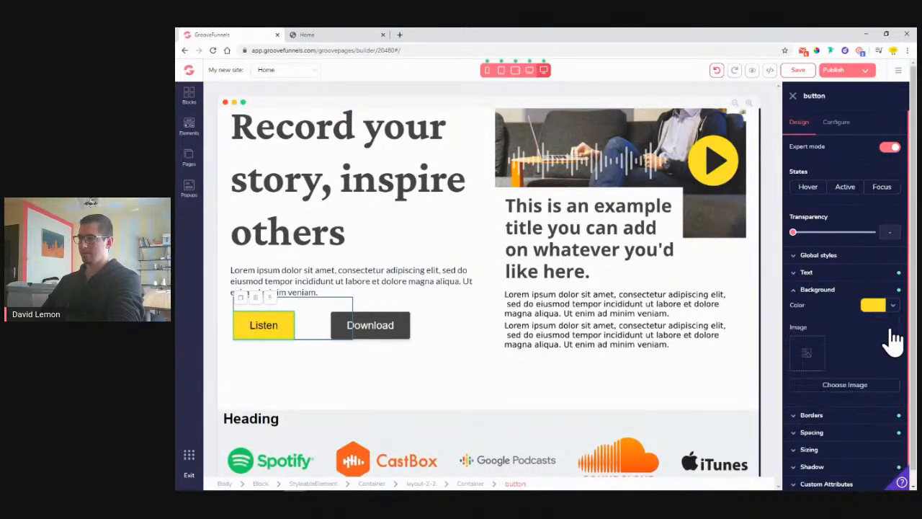
scroll(451, 335, up, 2)
click(454, 329)
scroll(461, 320, down, 2)
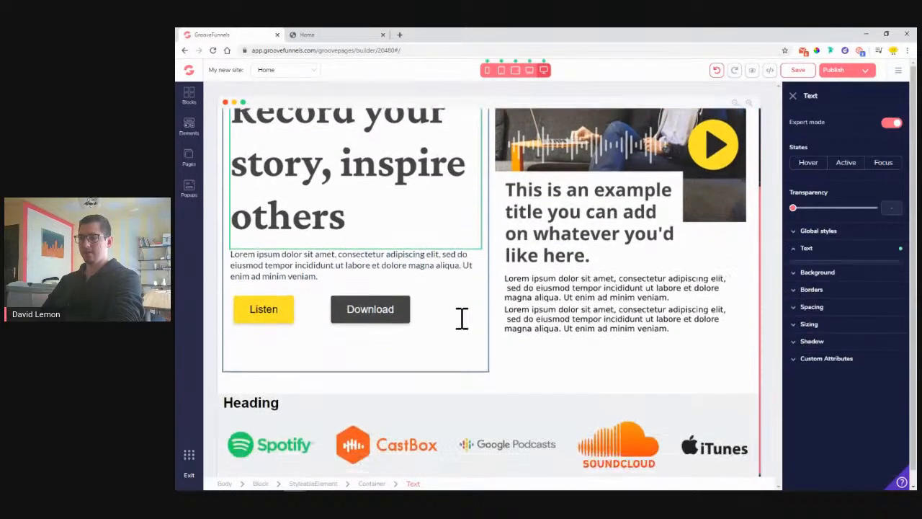
scroll(481, 320, down, 1)
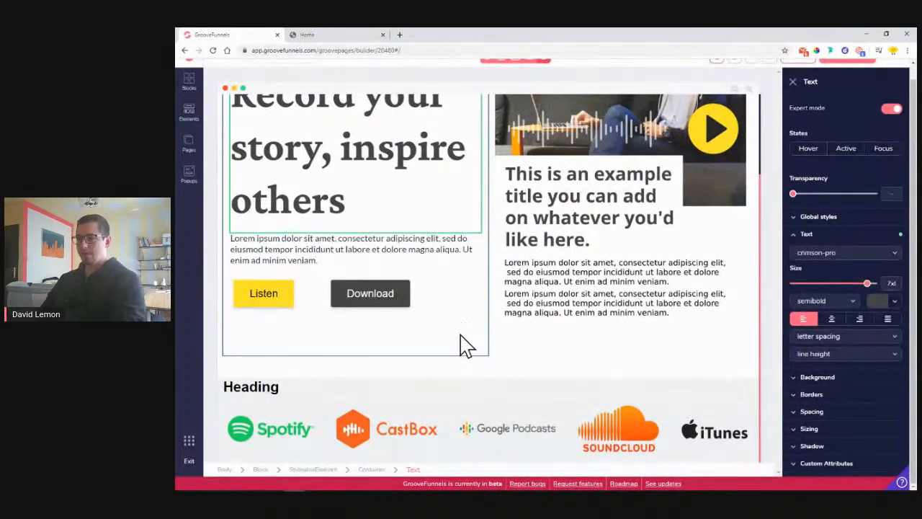
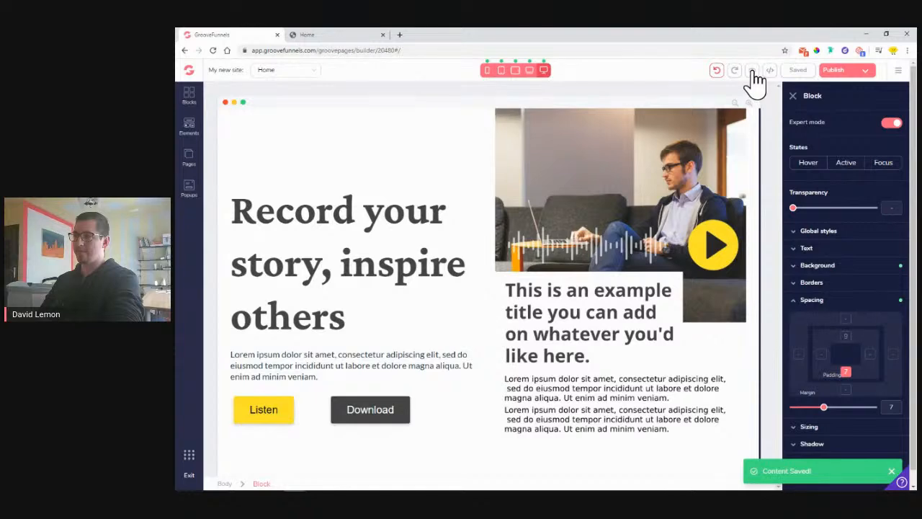
Step: Preview the built page and check its hero block and the podcast logo section
click(752, 72)
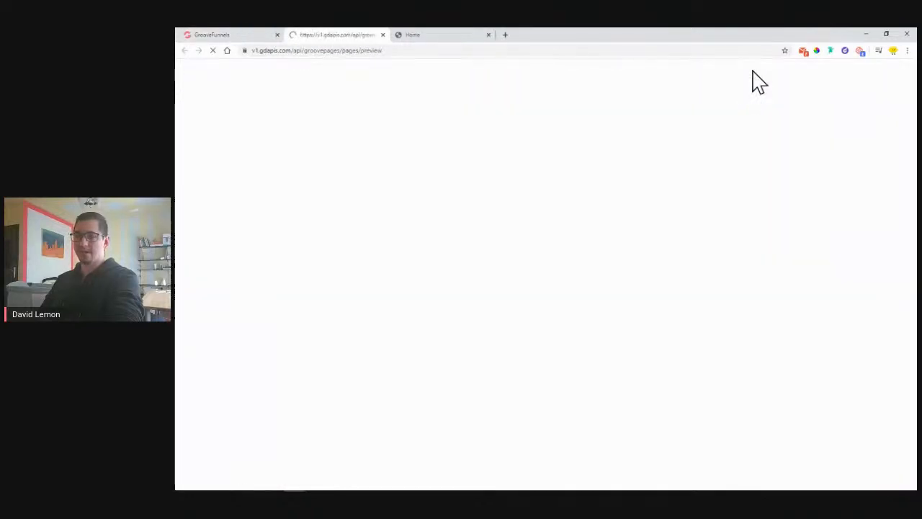
scroll(839, 220, down, 1)
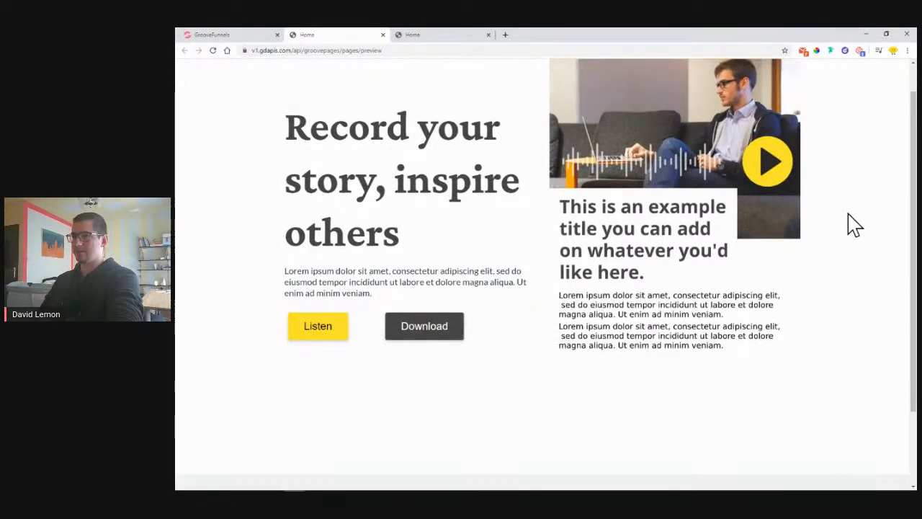
scroll(854, 225, down, 2)
scroll(854, 225, up, 3)
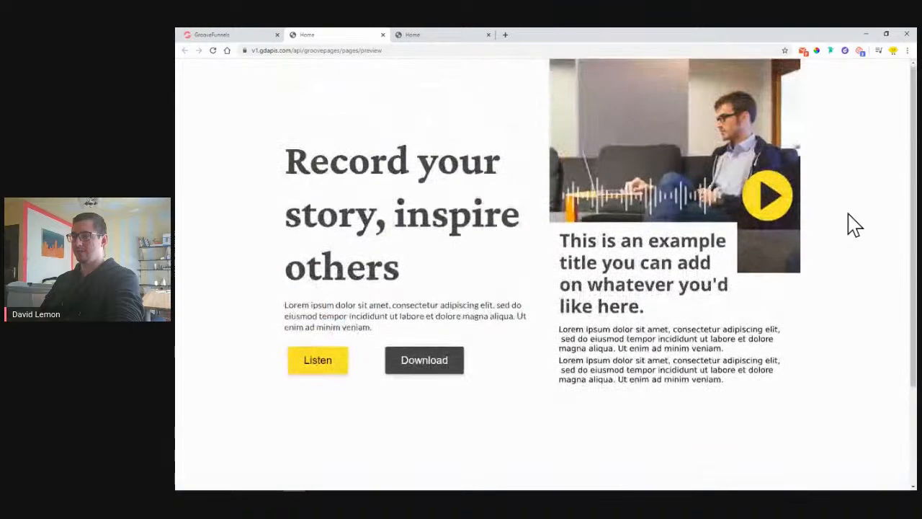
scroll(854, 225, down, 3)
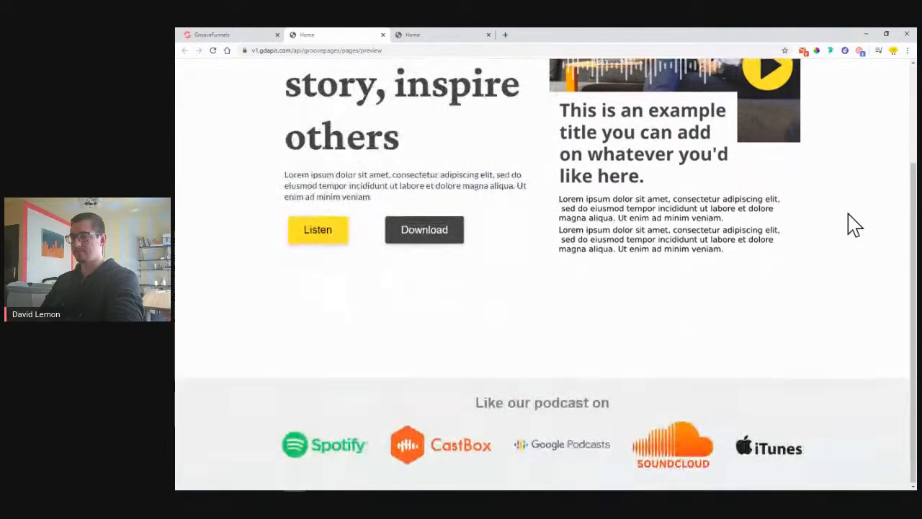
scroll(853, 225, up, 3)
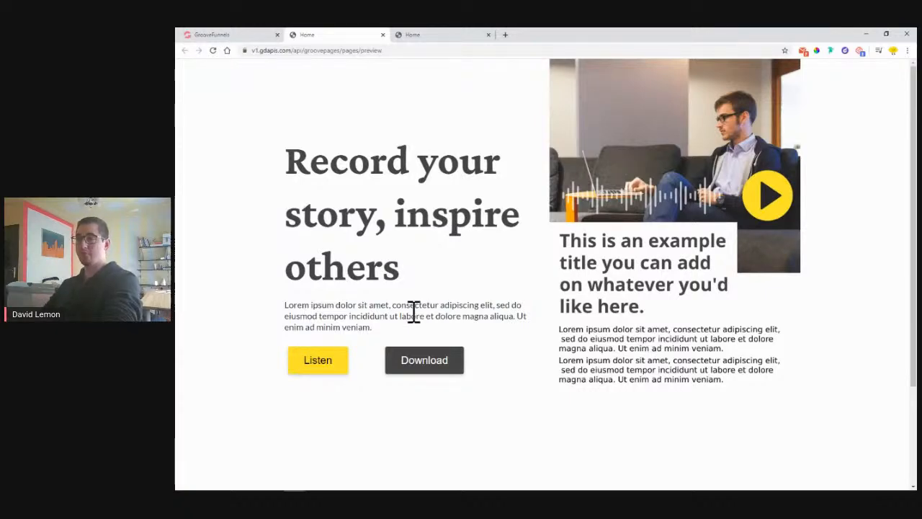
Step: Examine the popups that the Listen and Download buttons open on the reference preview page, closing each one
click(417, 38)
scroll(529, 298, up, 3)
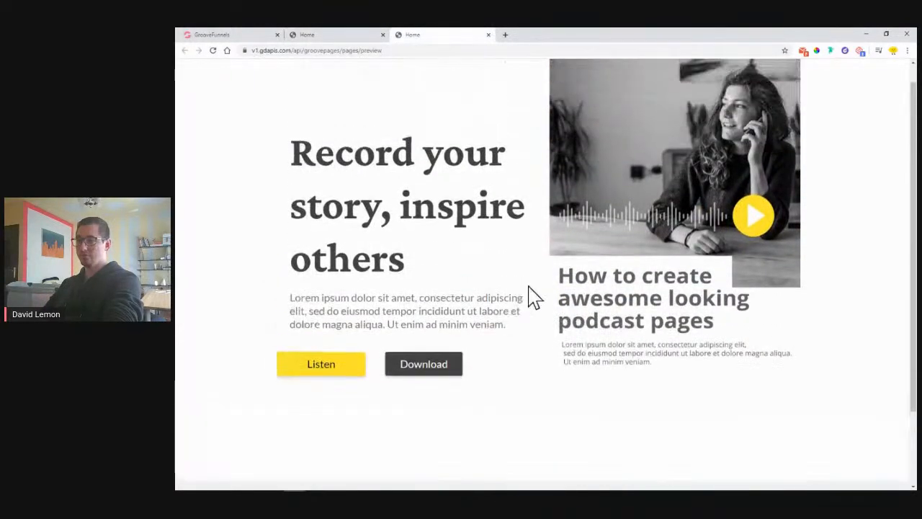
click(318, 385)
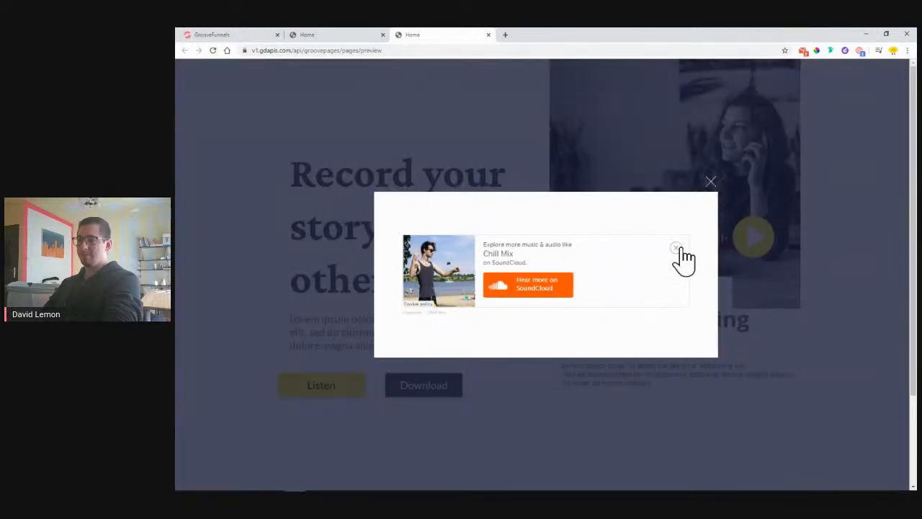
click(677, 249)
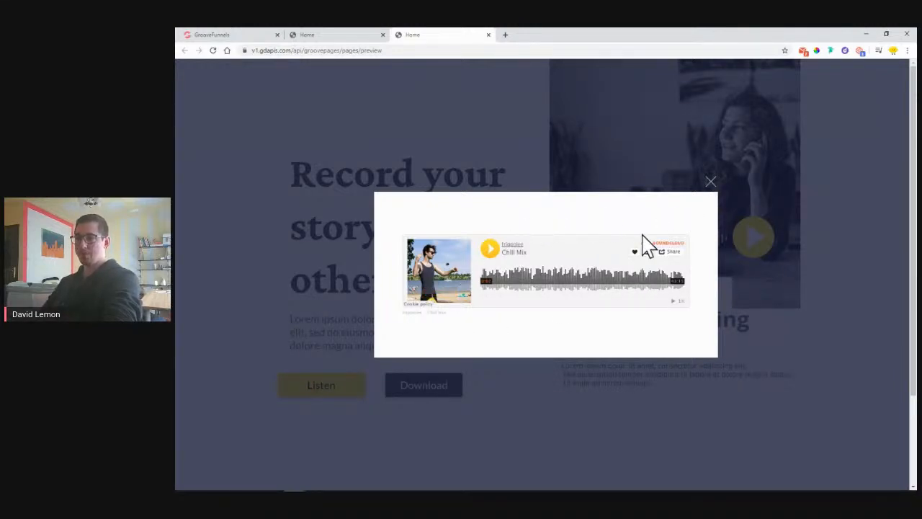
click(711, 183)
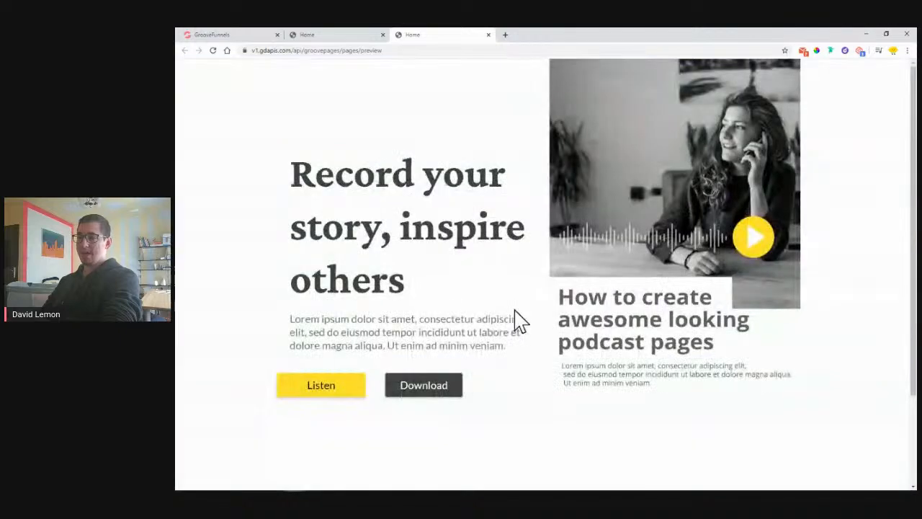
click(420, 393)
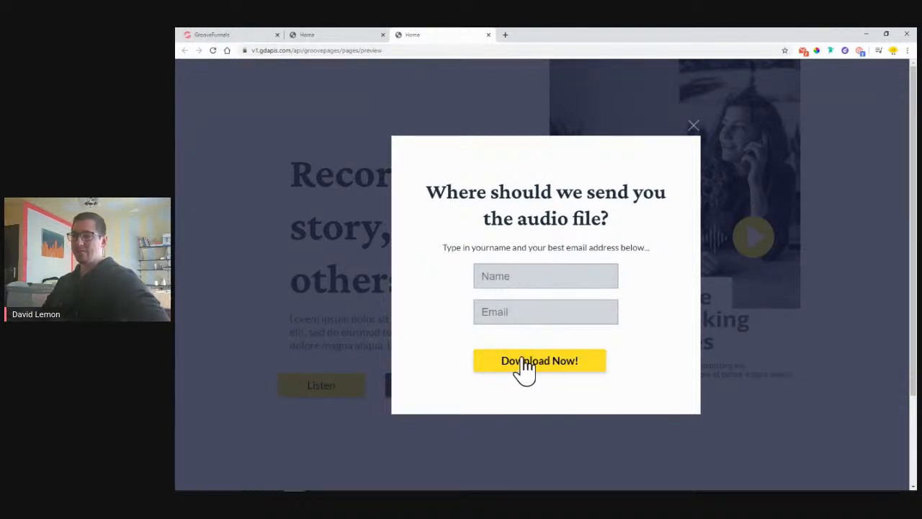
click(693, 126)
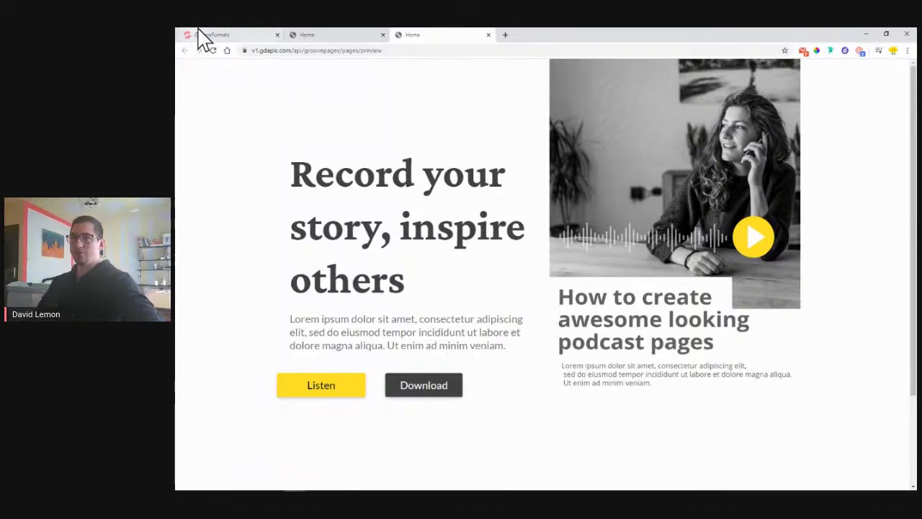
Step: Back in the GroovePages builder, create a popup named Listen button from the centred email newsletter template and save it
click(216, 34)
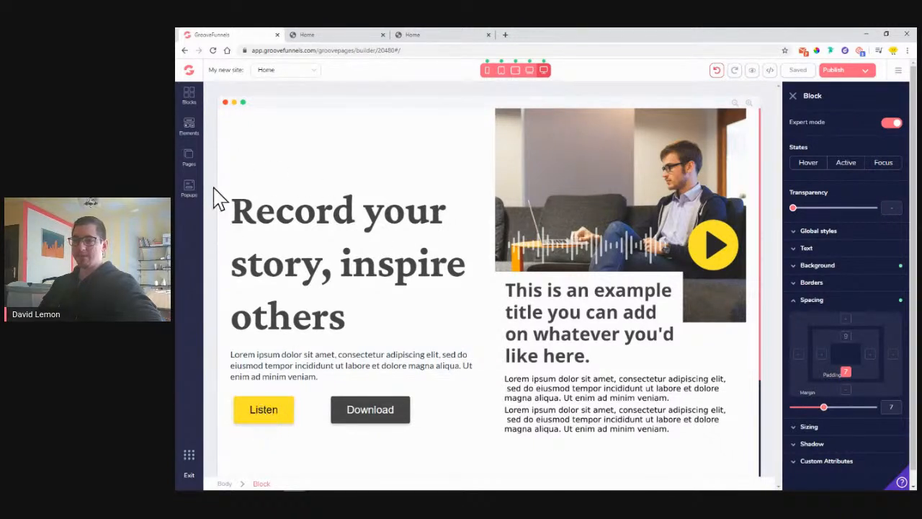
click(188, 193)
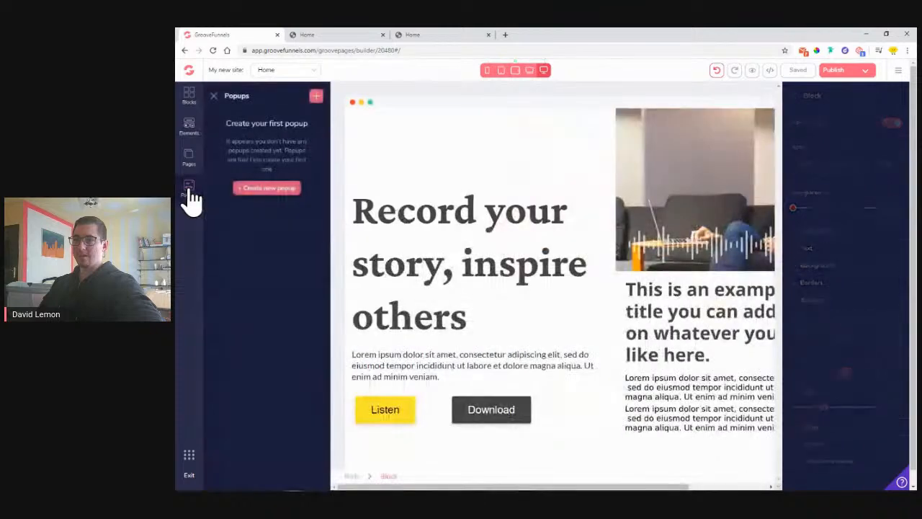
click(247, 194)
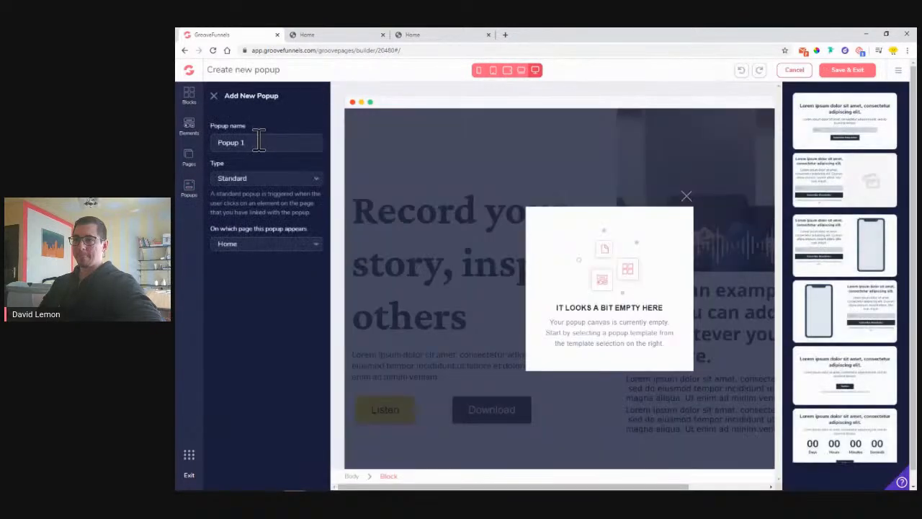
triple_click(259, 143)
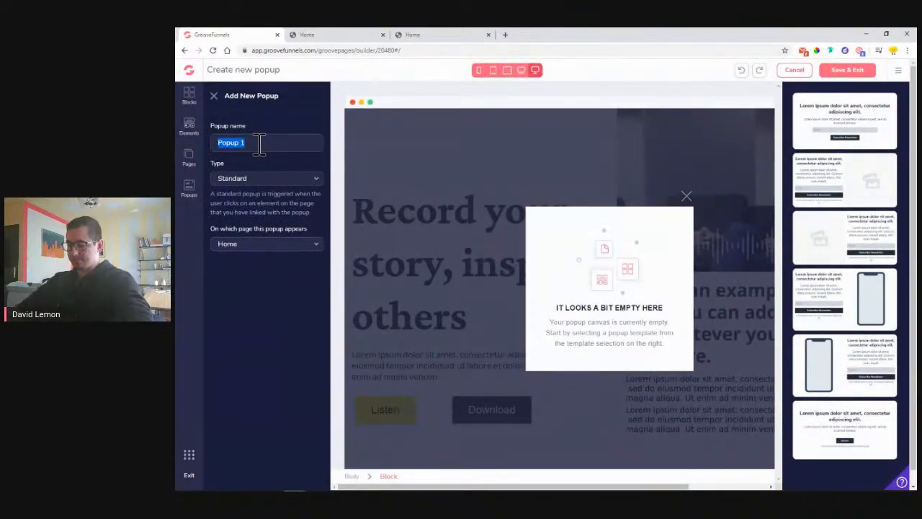
text(Listen button)
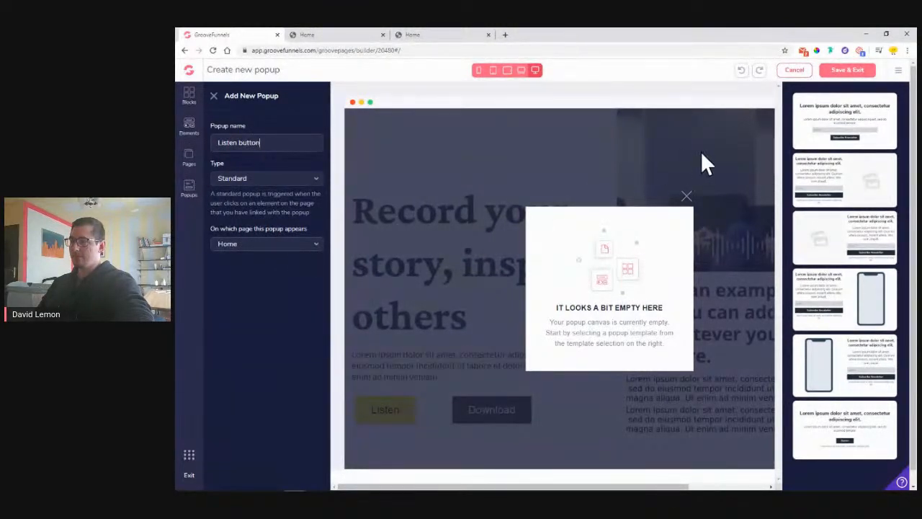
click(830, 132)
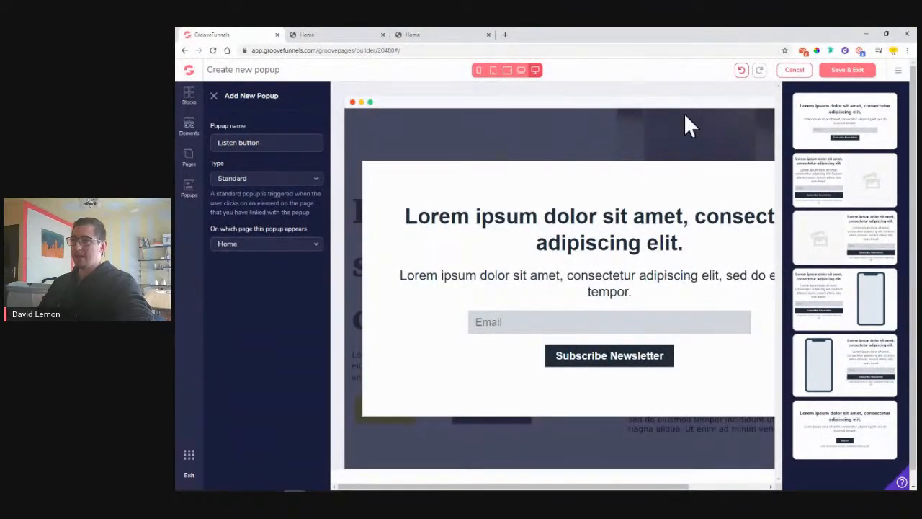
click(837, 71)
click(808, 71)
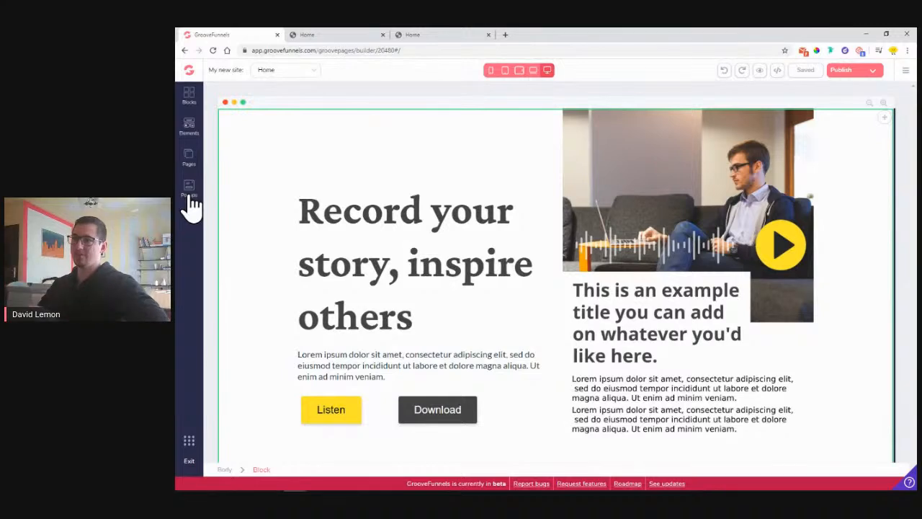
Step: Reopen the Listen button popup for editing and insert a Code Embed element between its heading and paragraph
click(753, 171)
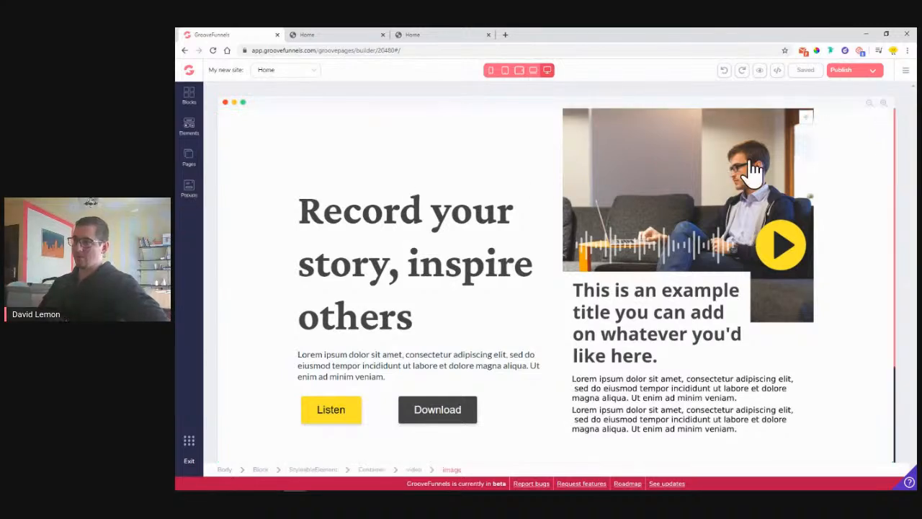
click(188, 191)
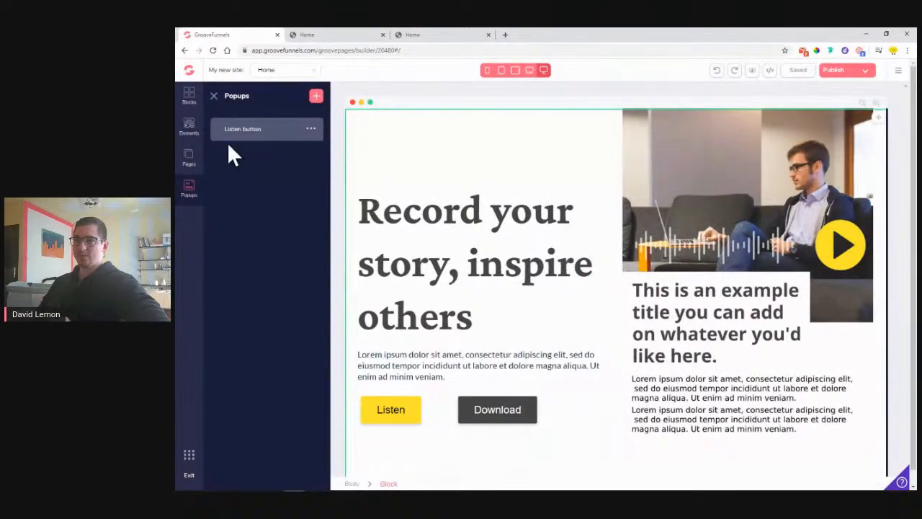
click(245, 129)
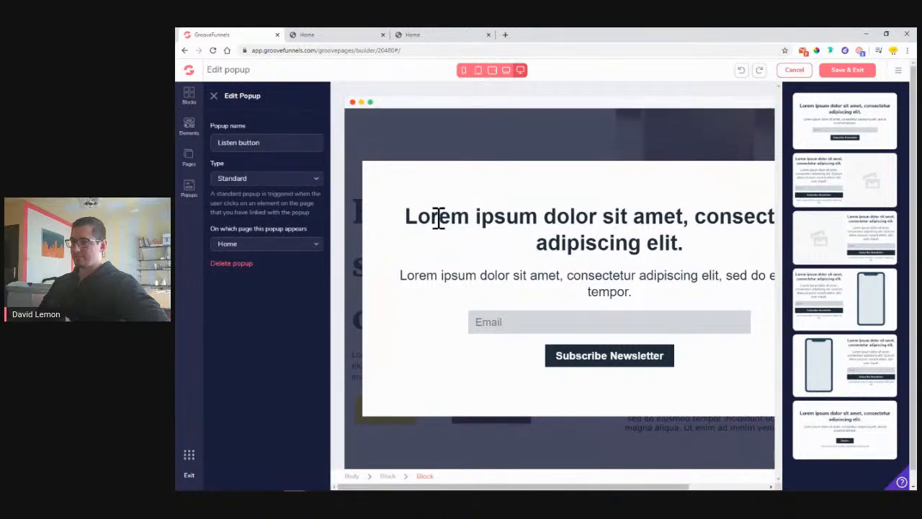
click(187, 130)
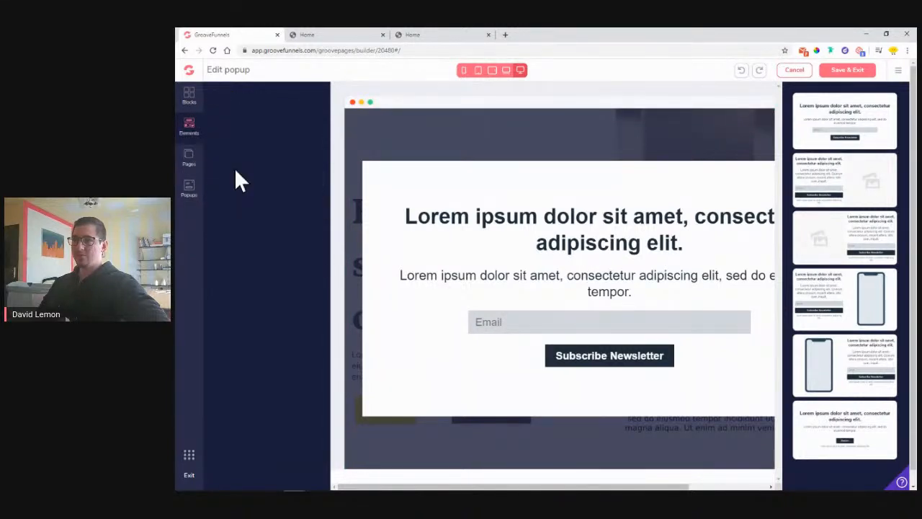
scroll(272, 320, down, 7)
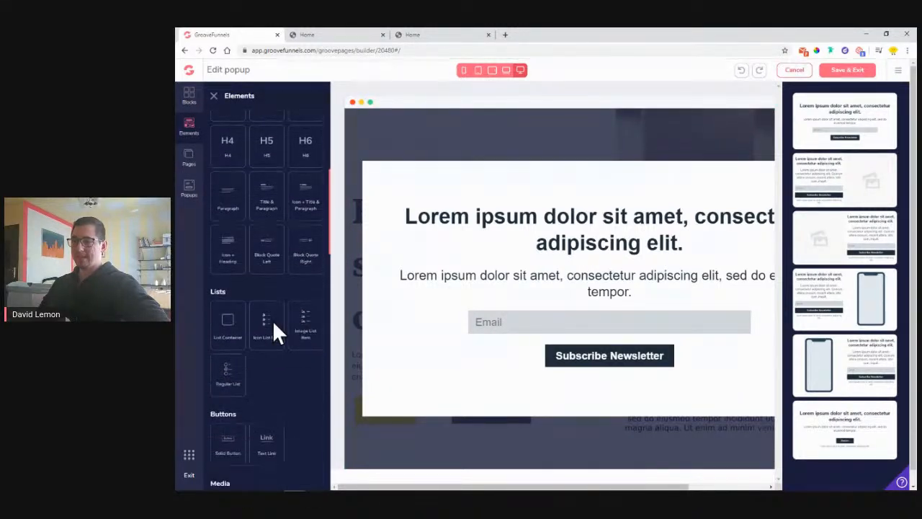
scroll(273, 320, down, 8)
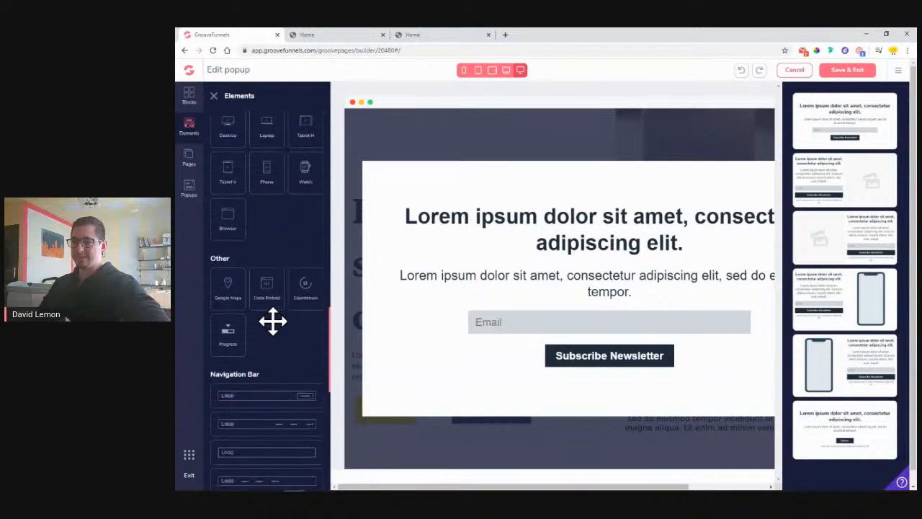
drag(268, 292, 582, 272)
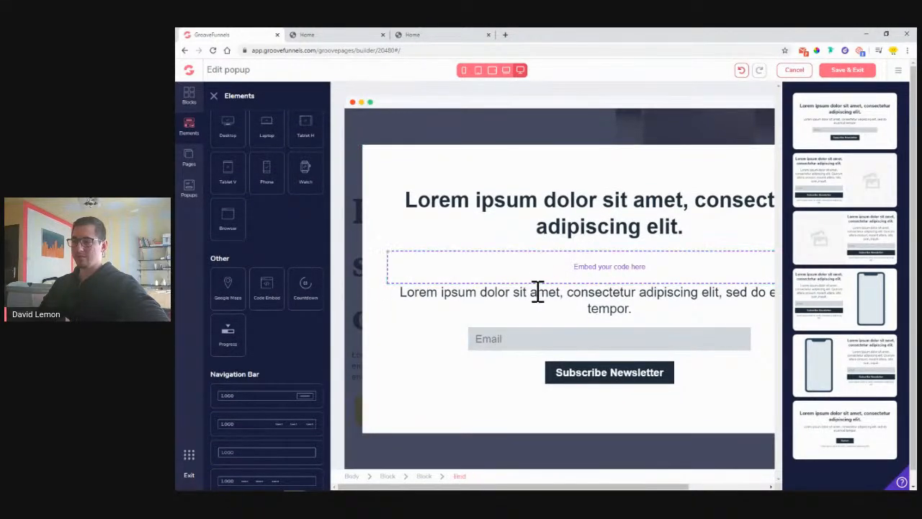
Step: Delete the paragraph below the code embed element and the whole email subscription form from the popup
click(563, 297)
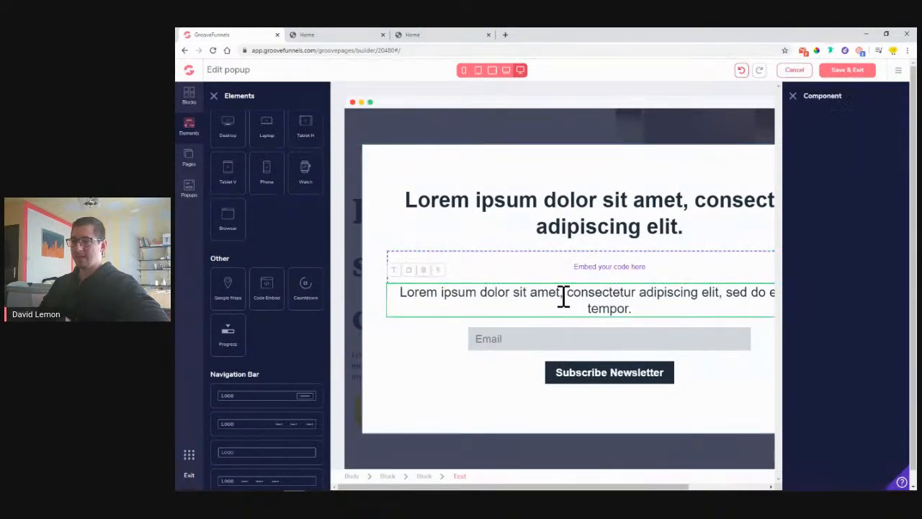
click(424, 271)
click(560, 288)
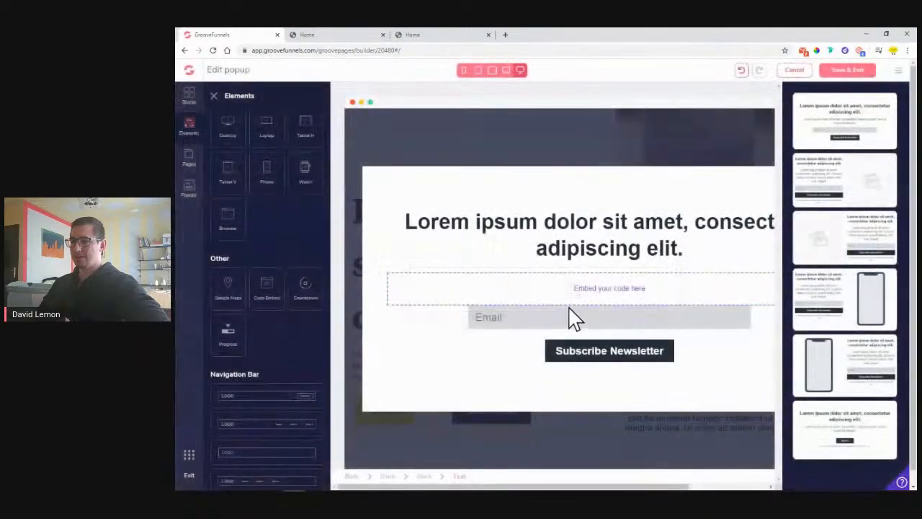
click(571, 319)
click(498, 306)
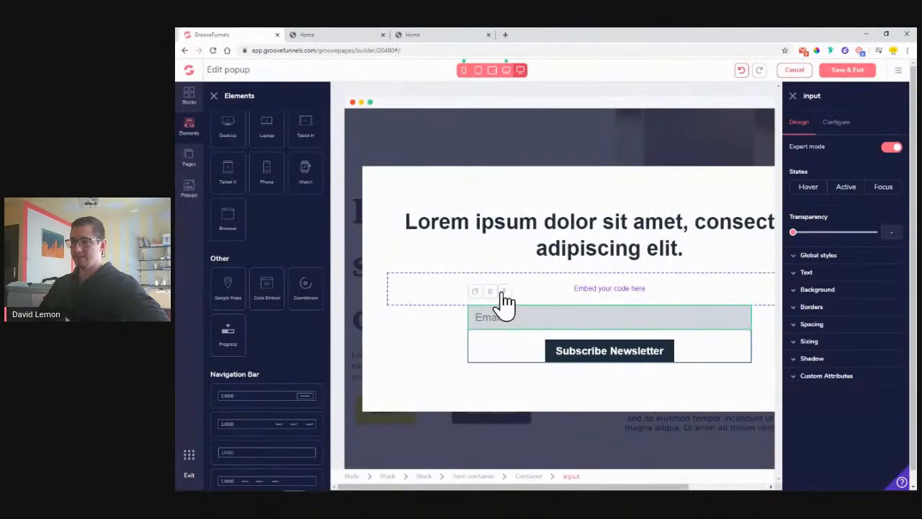
click(492, 293)
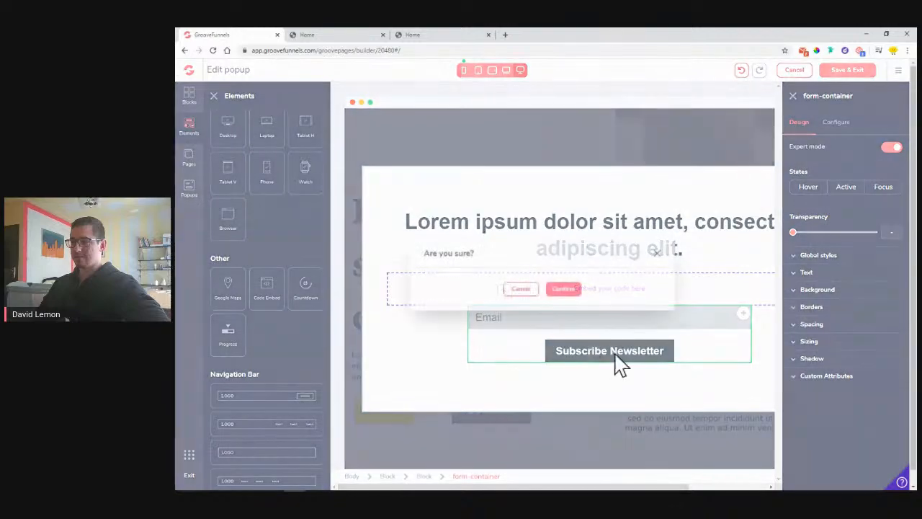
click(578, 300)
Step: Delete the popup's heading above the code embed element
click(576, 263)
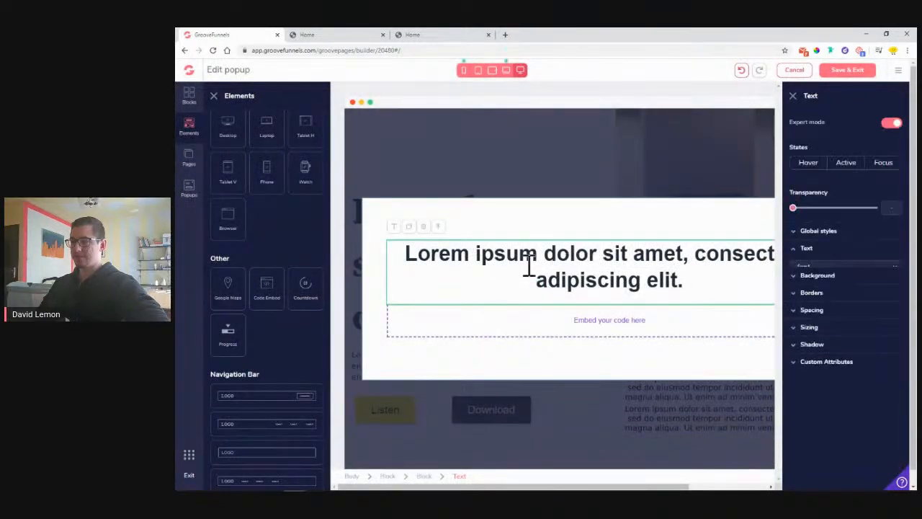
click(423, 228)
click(568, 303)
Step: Set the layout of the block around the code embed element to vertical direction with centred secondary alignment
click(621, 302)
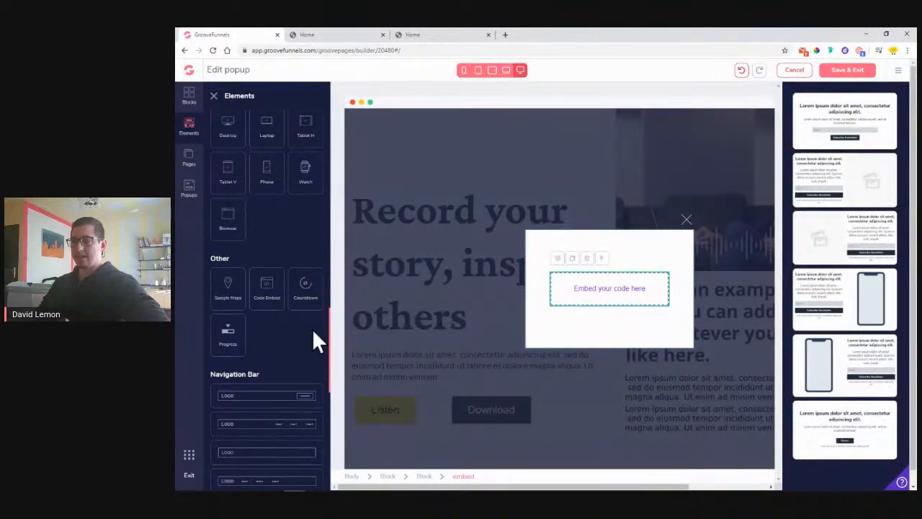
click(424, 477)
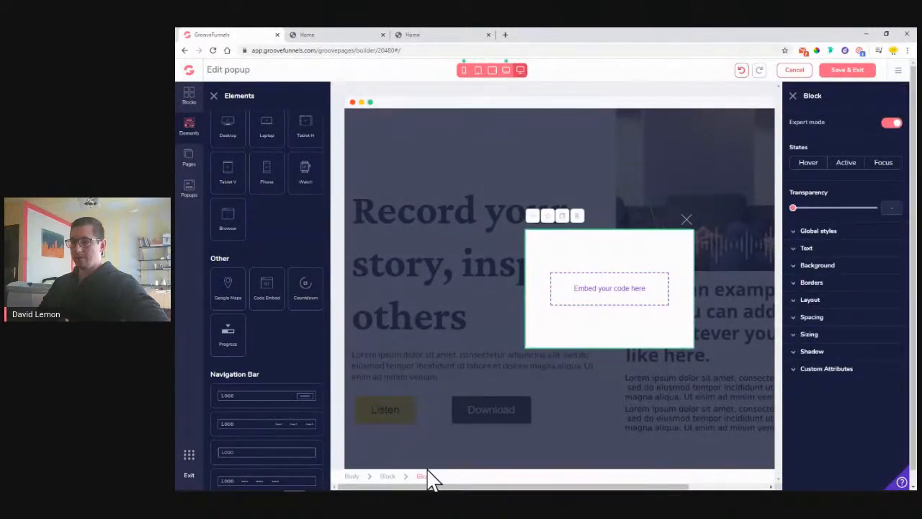
click(825, 301)
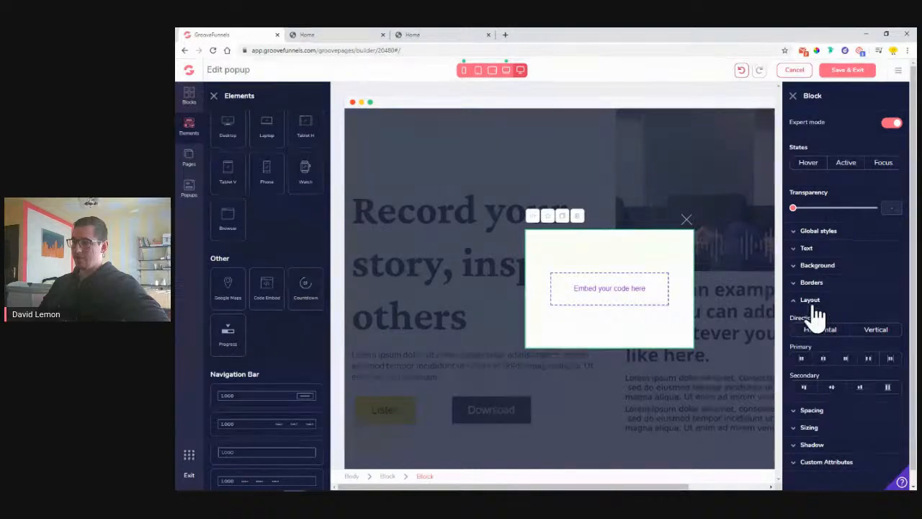
click(875, 336)
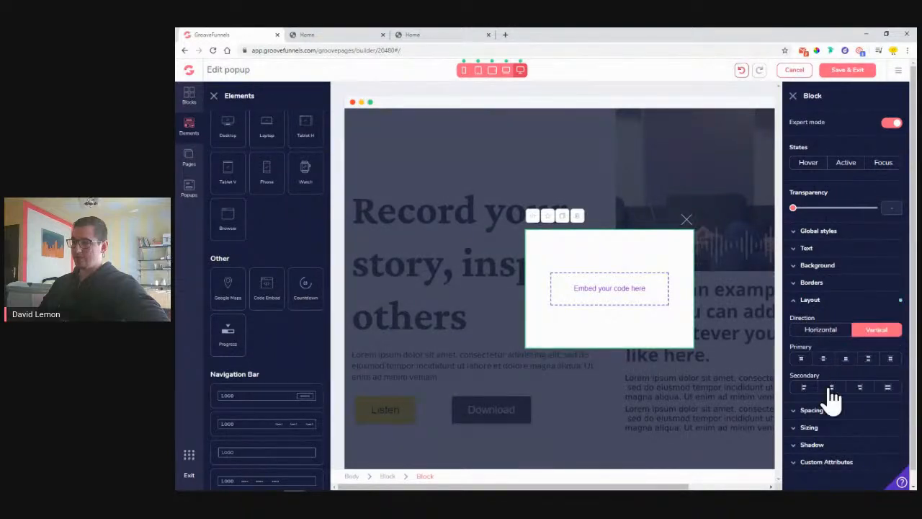
click(812, 303)
Step: Set the popup block's width to 750 px and its height to 350 px
click(813, 335)
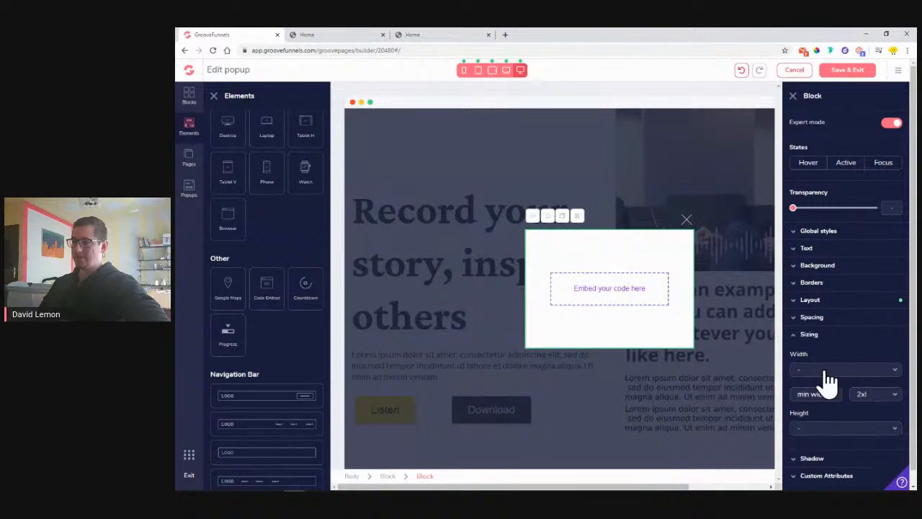
click(825, 371)
click(879, 398)
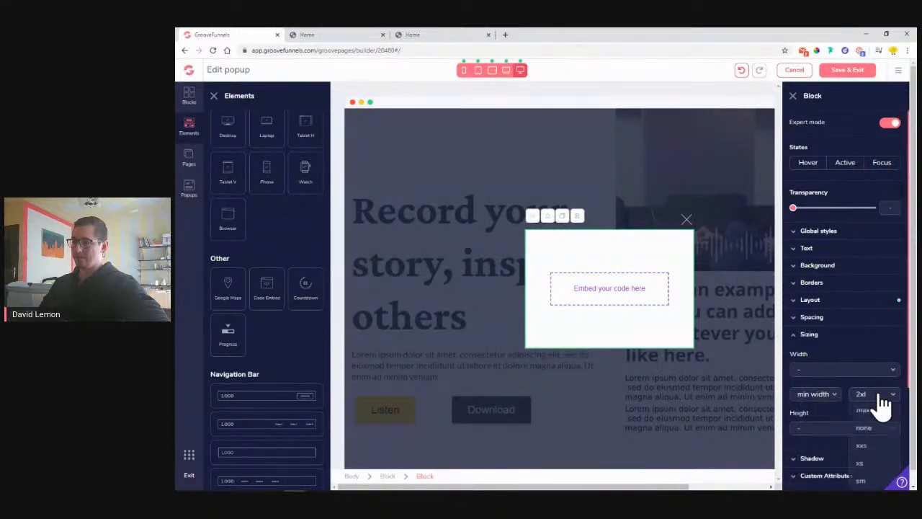
click(878, 410)
click(848, 369)
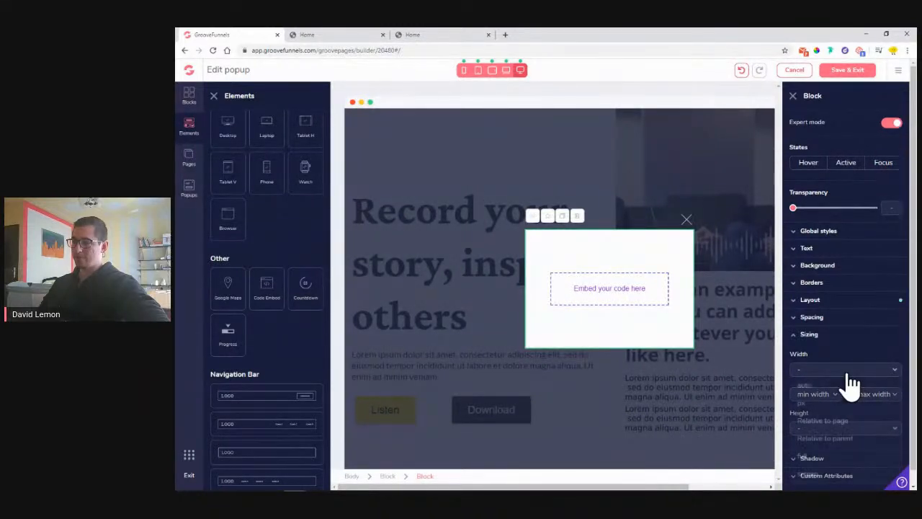
click(810, 403)
drag(792, 388, 858, 395)
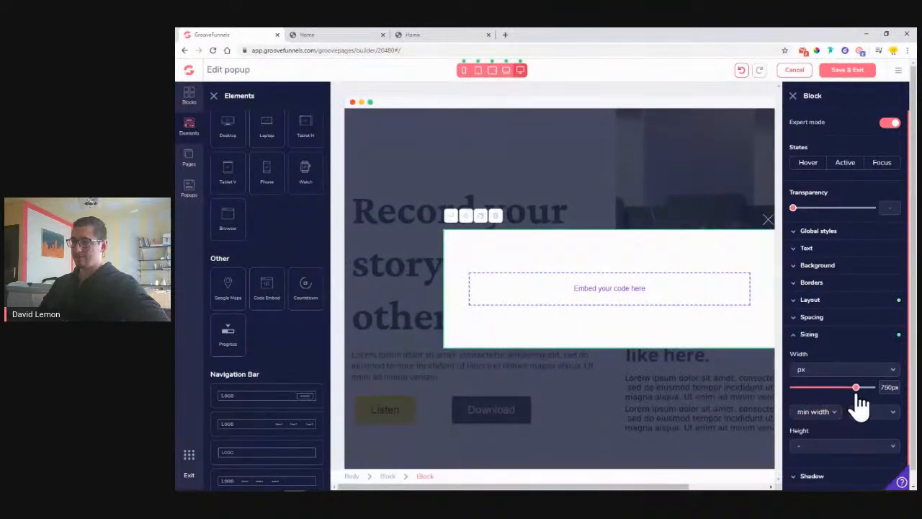
click(836, 452)
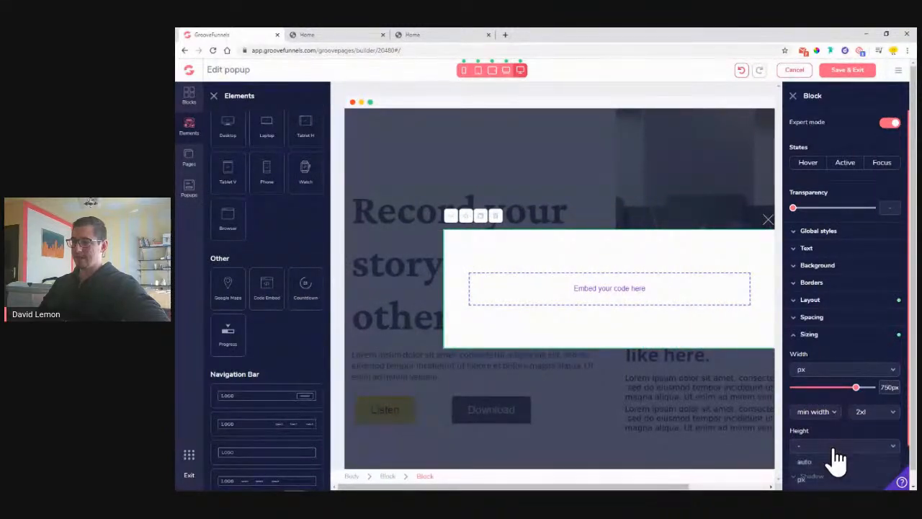
click(828, 431)
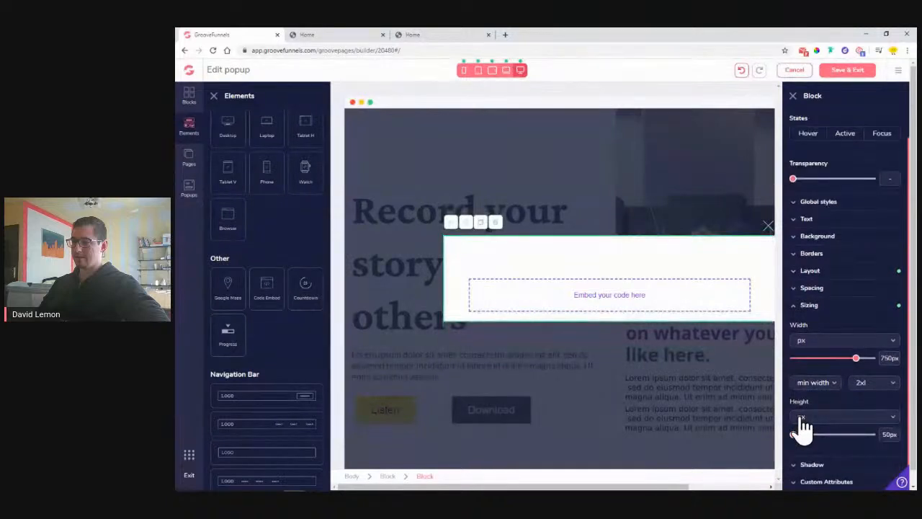
drag(794, 436, 827, 437)
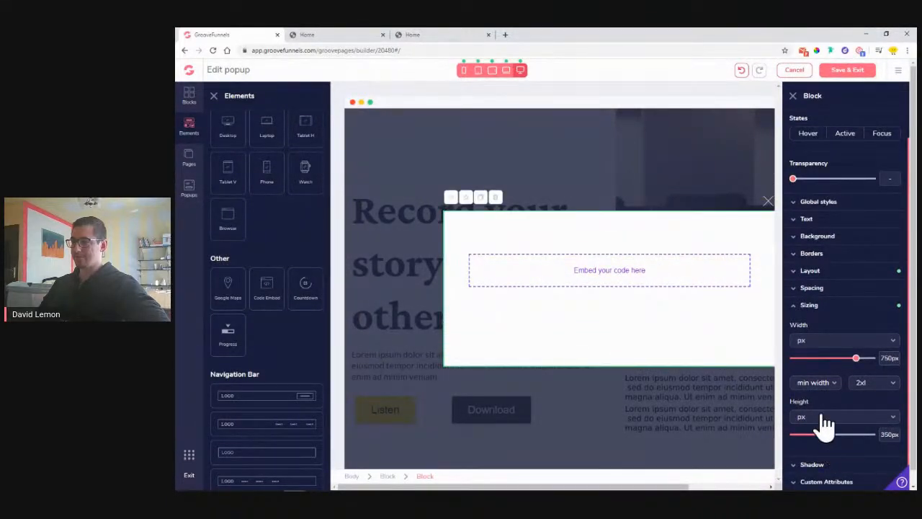
Step: Centre the popup block's content along its primary axis
click(810, 273)
click(823, 330)
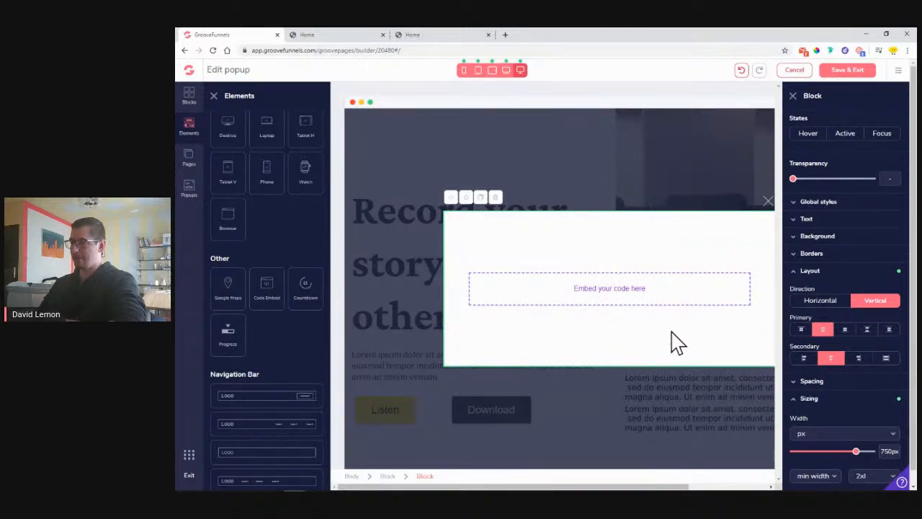
click(801, 271)
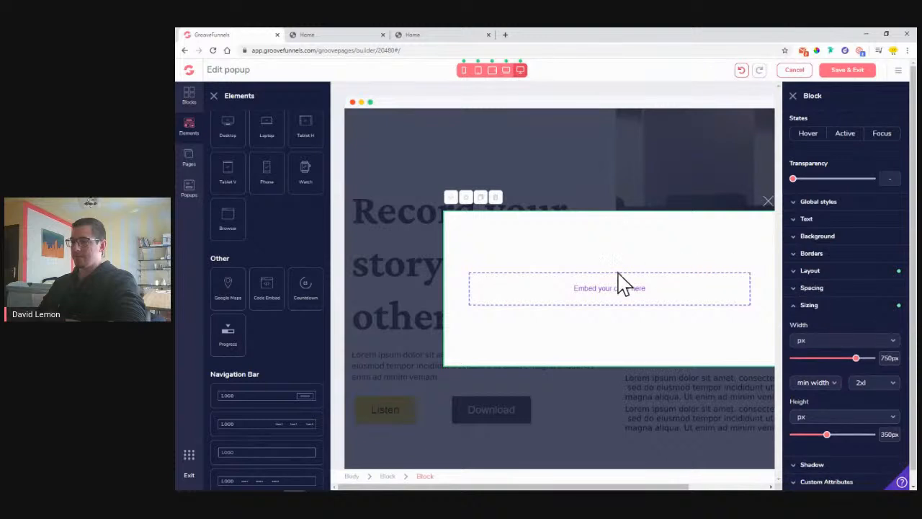
Step: Open the SoundCloud website in a new browser tab
click(505, 35)
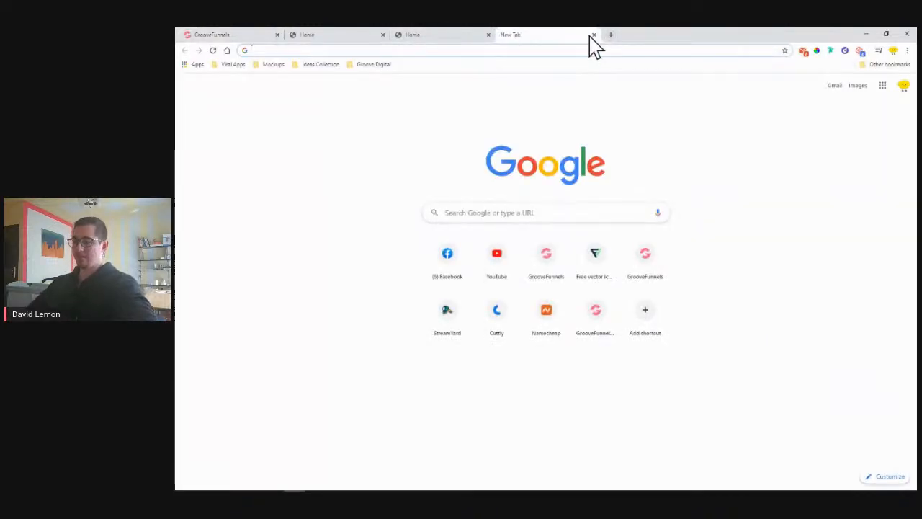
text(soundcl)
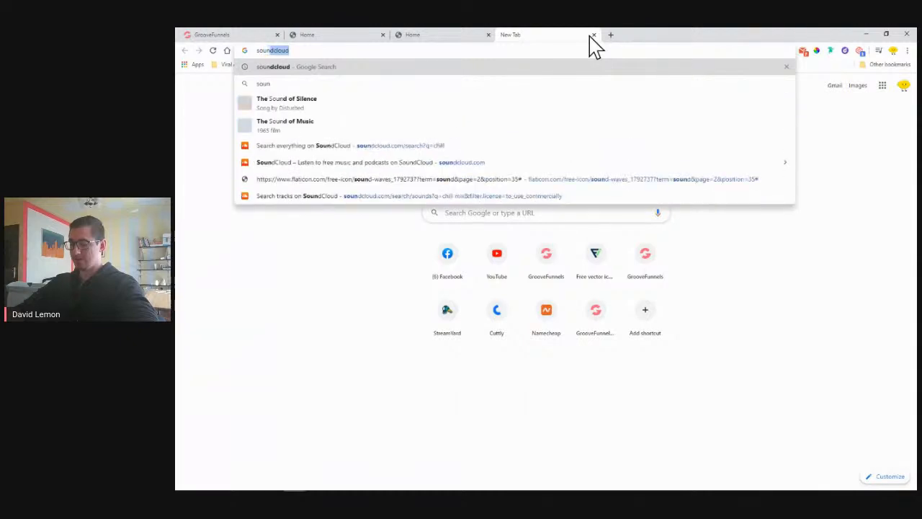
text(o)
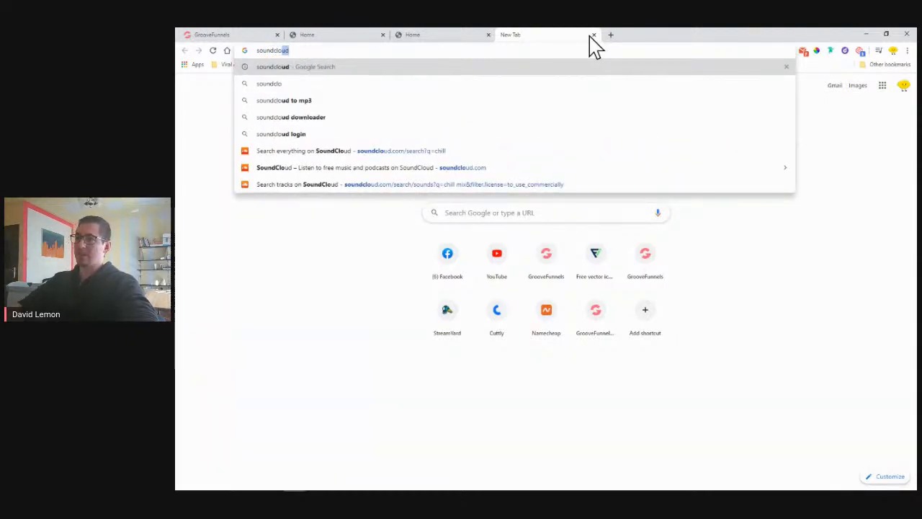
click(418, 169)
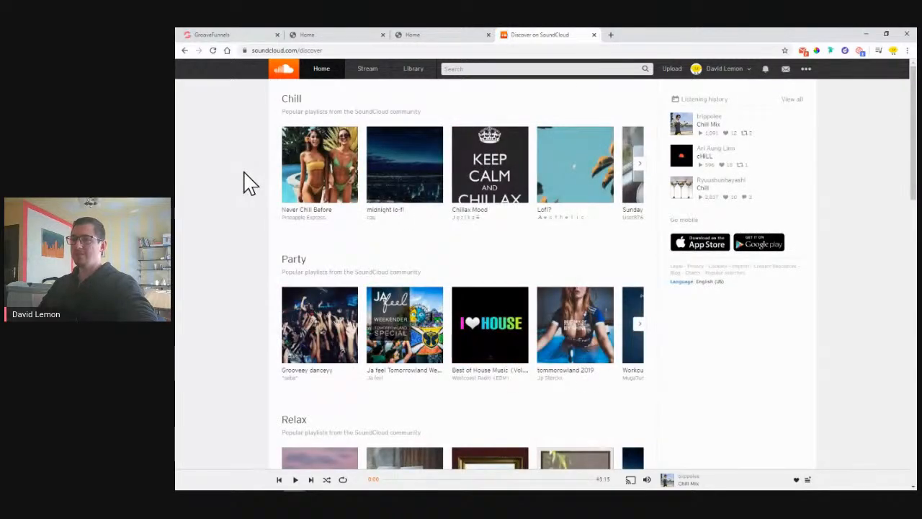
Step: Open the Never Chill Before playlist from the Chill section and bring up its embed options
mouse_move(322, 167)
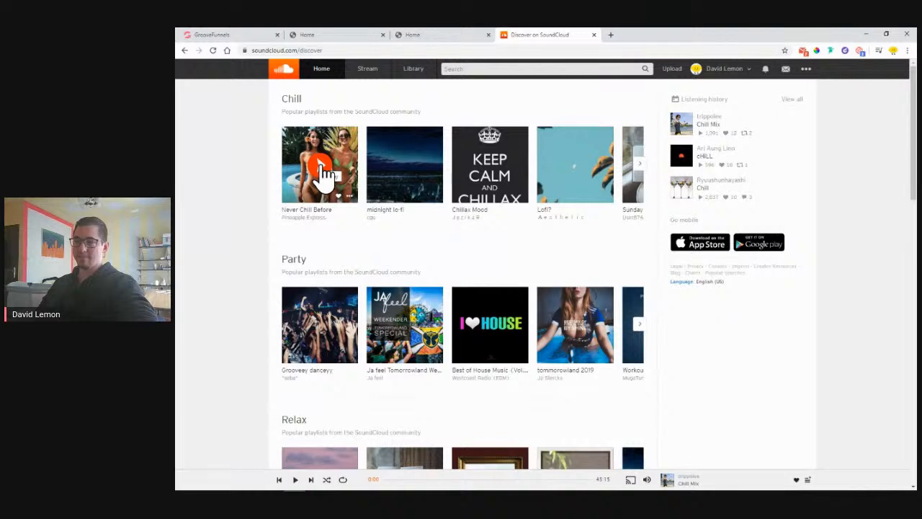
click(322, 169)
click(352, 197)
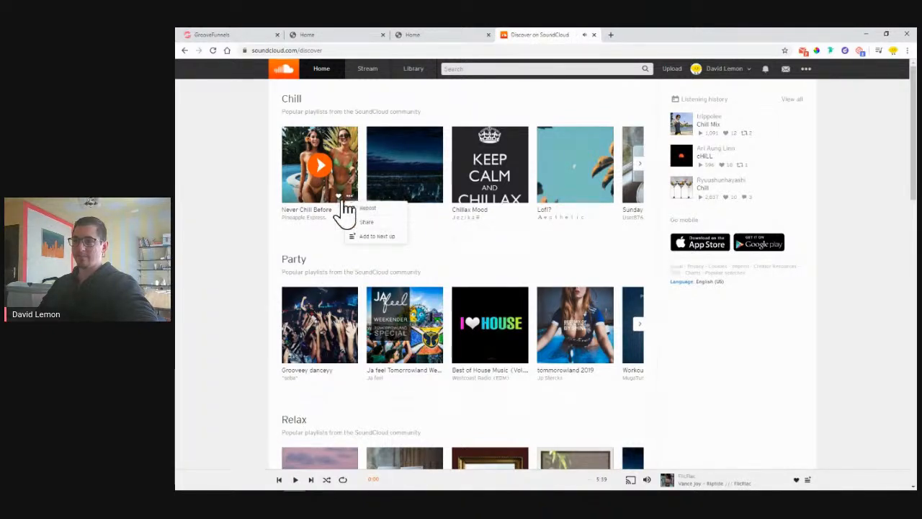
click(309, 211)
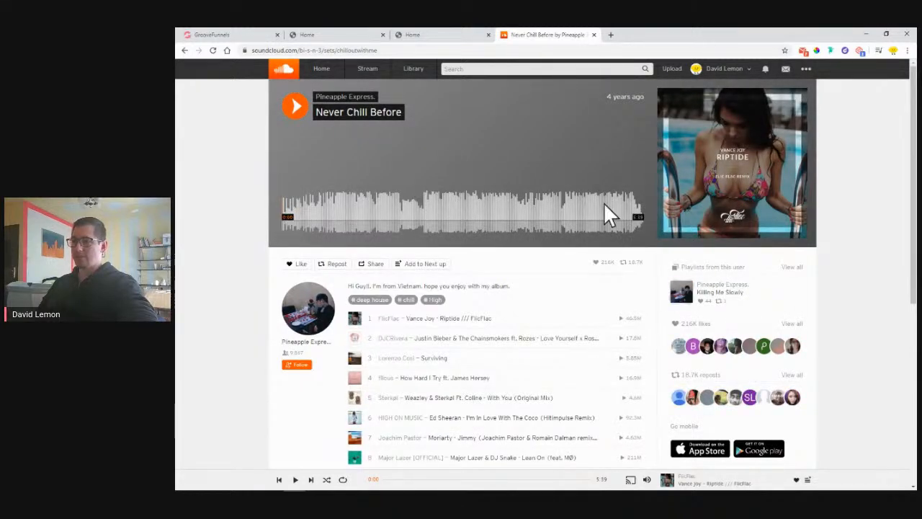
click(373, 274)
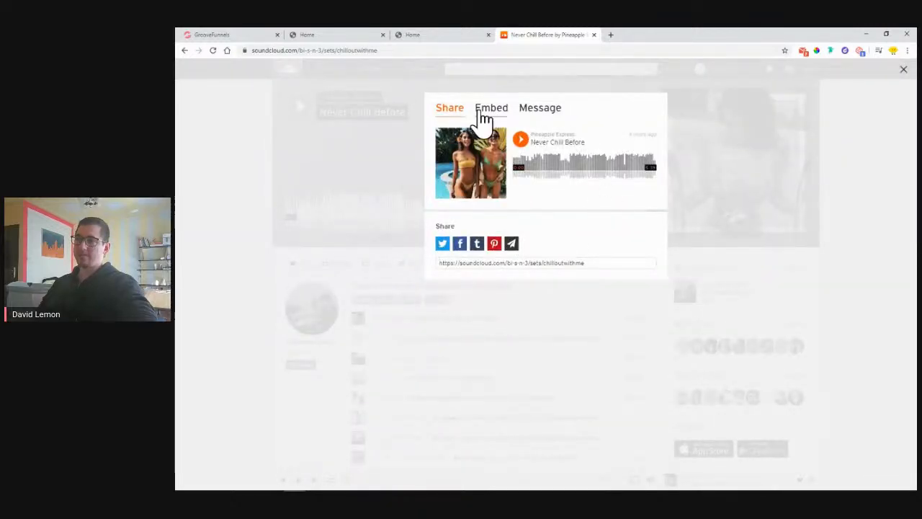
click(490, 116)
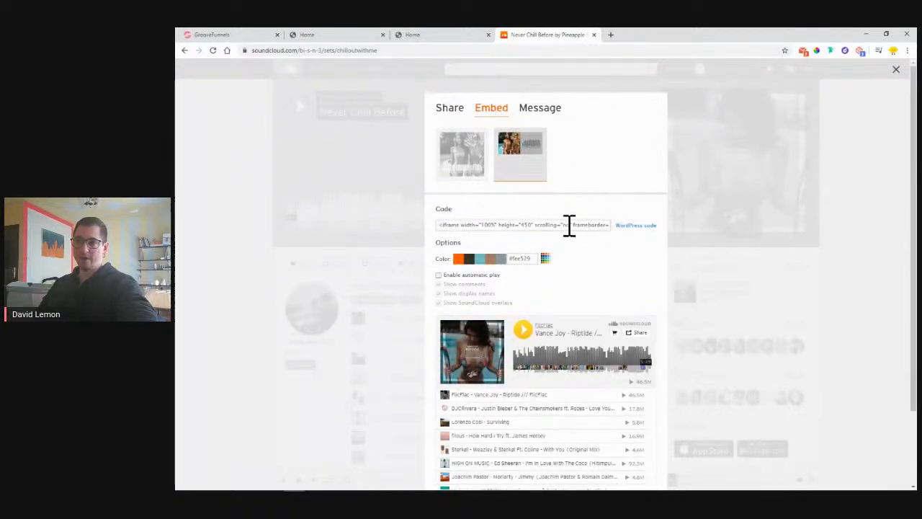
Step: Copy the Never Chill Before playlist's iframe embed code from SoundCloud
click(265, 34)
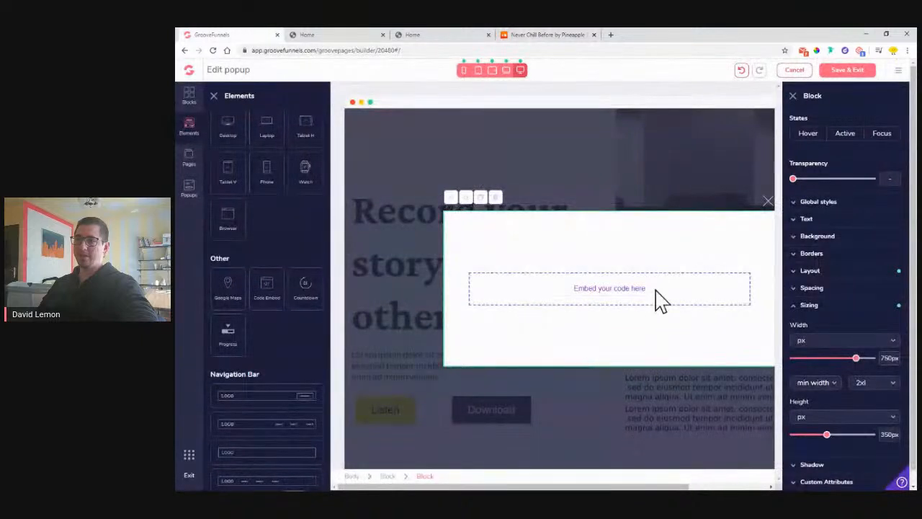
click(533, 34)
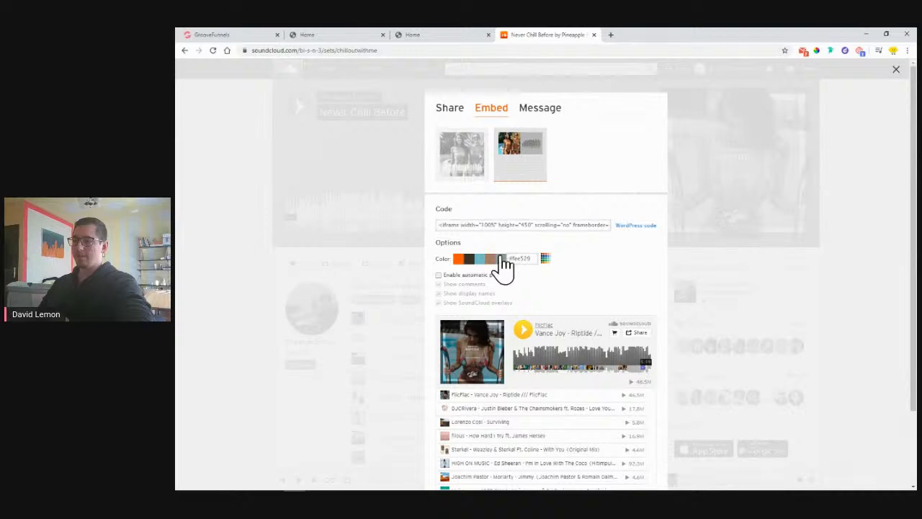
click(482, 225)
right_click(484, 227)
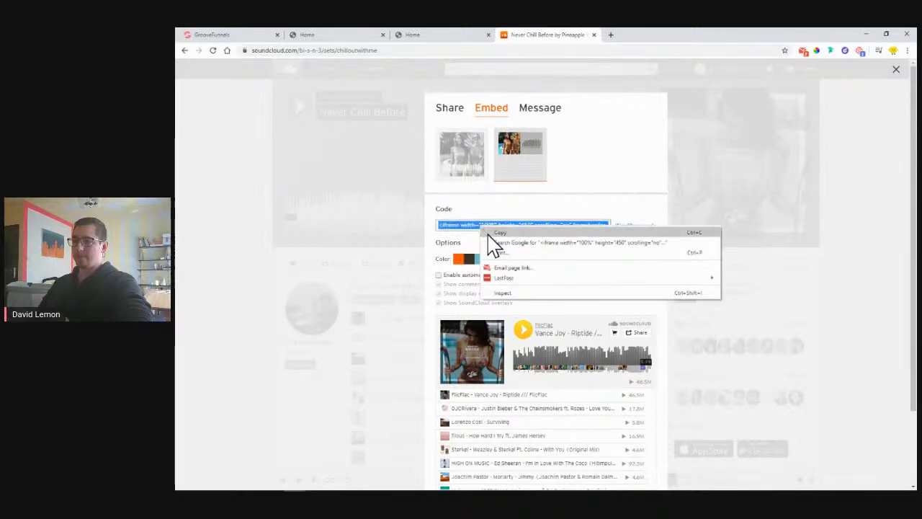
click(493, 235)
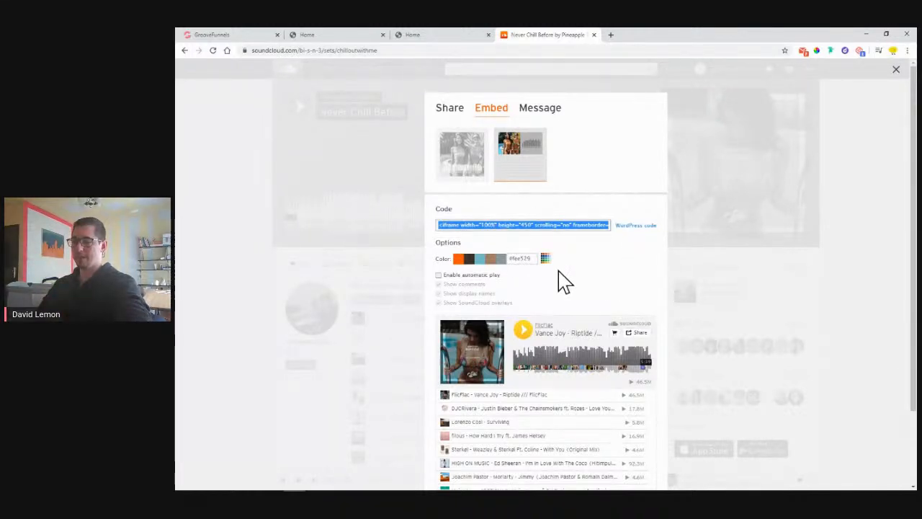
scroll(546, 243, down, 1)
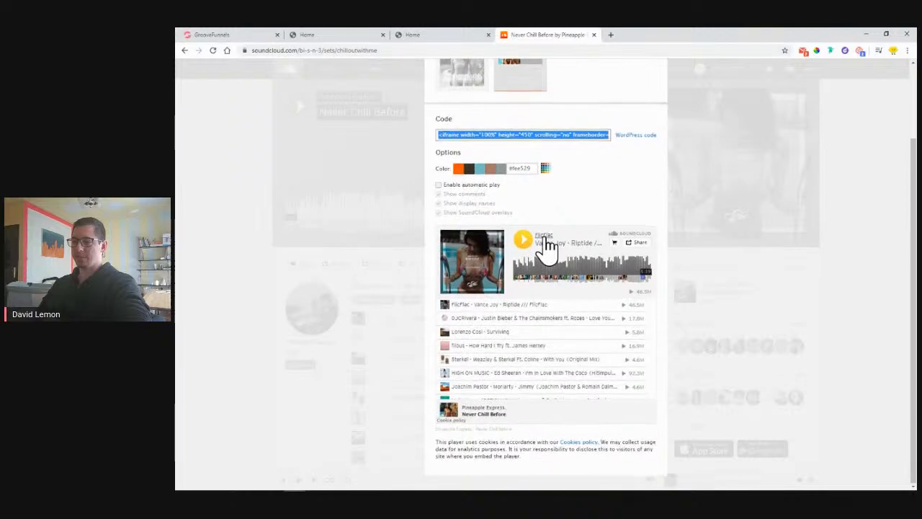
scroll(587, 232, up, 1)
right_click(500, 224)
click(528, 233)
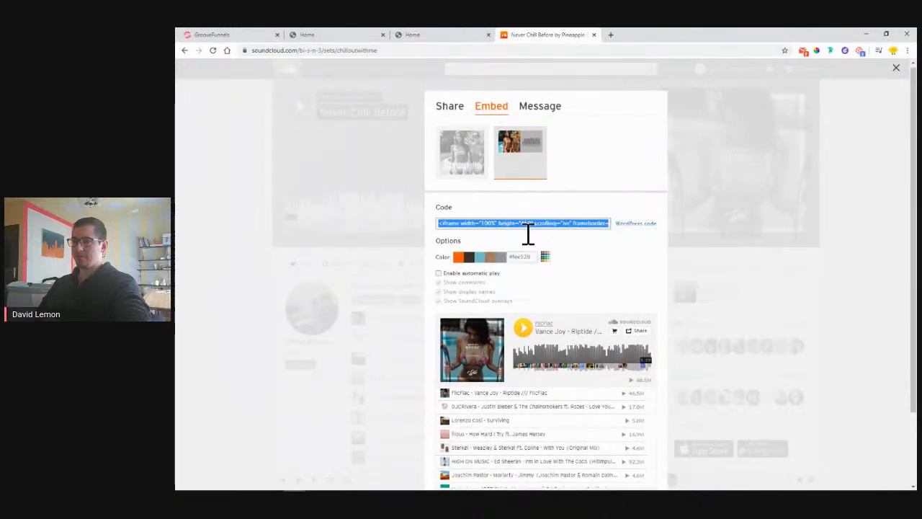
Step: Switch back to the GroovePages popup editor and select the code embed element inside the popup
click(230, 34)
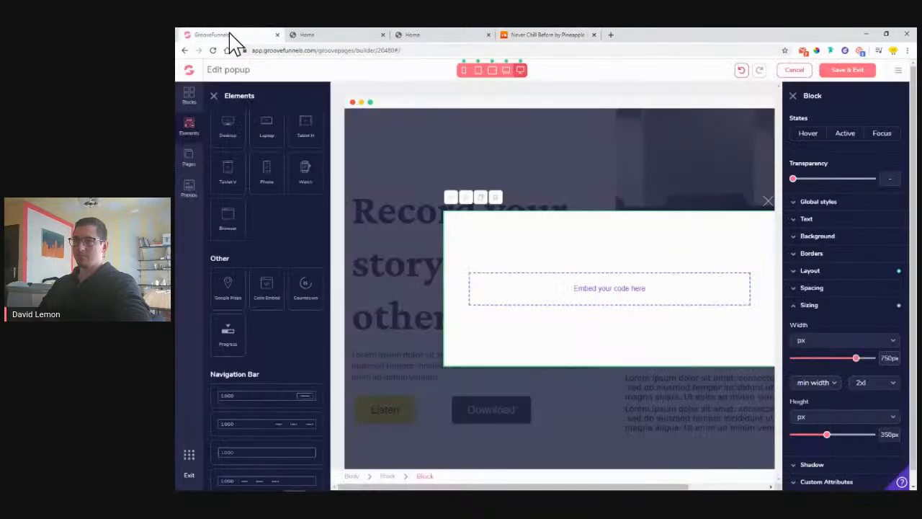
click(609, 290)
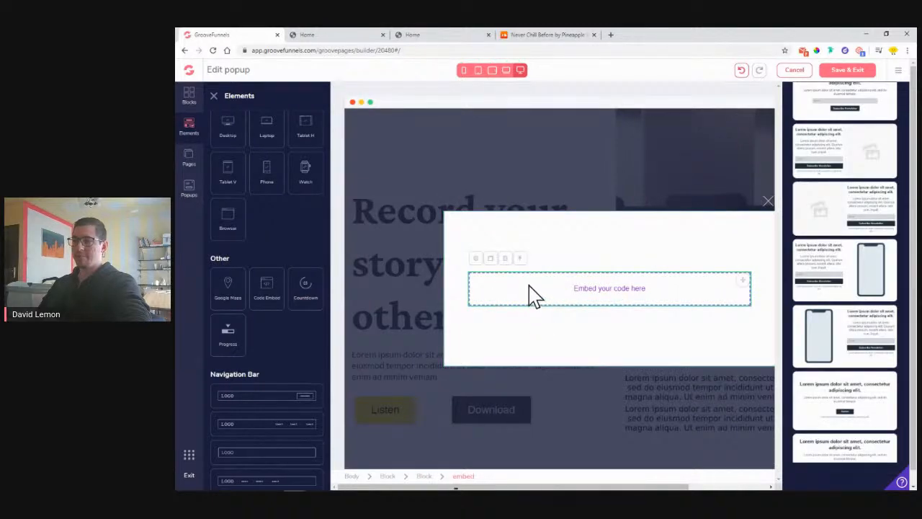
Step: Try to save the copied SoundCloud iframe code as the embed element's source code, then discard the edit
click(476, 259)
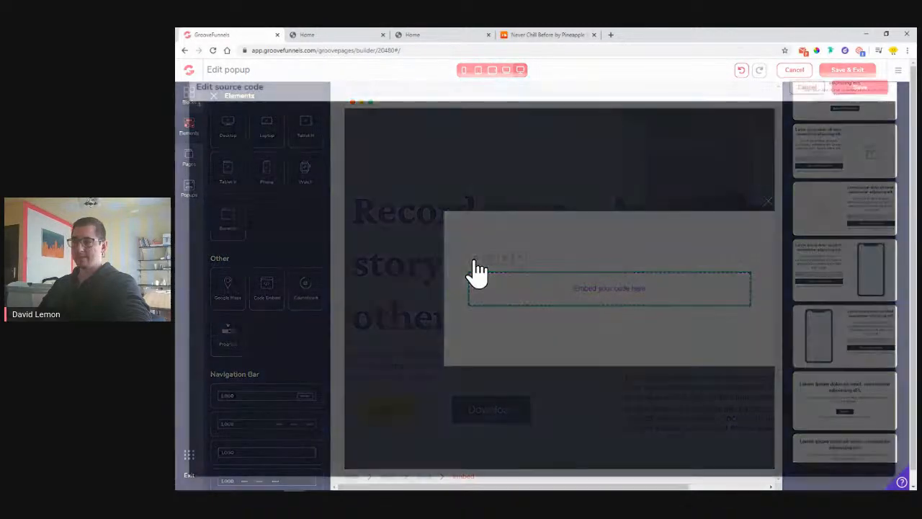
right_click(233, 108)
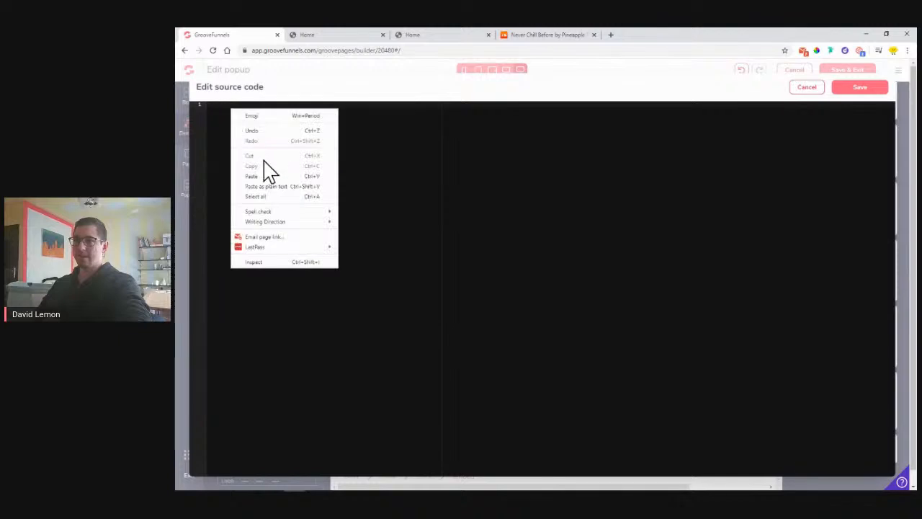
click(266, 177)
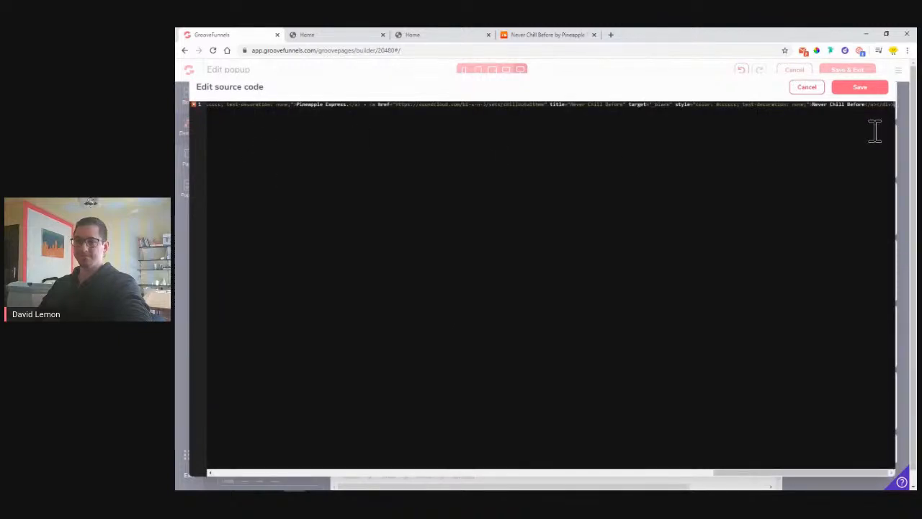
click(864, 90)
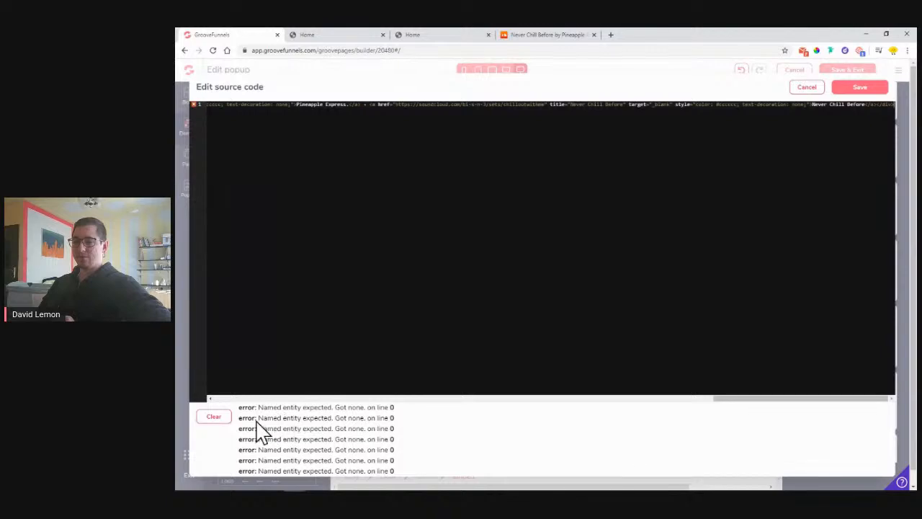
click(215, 419)
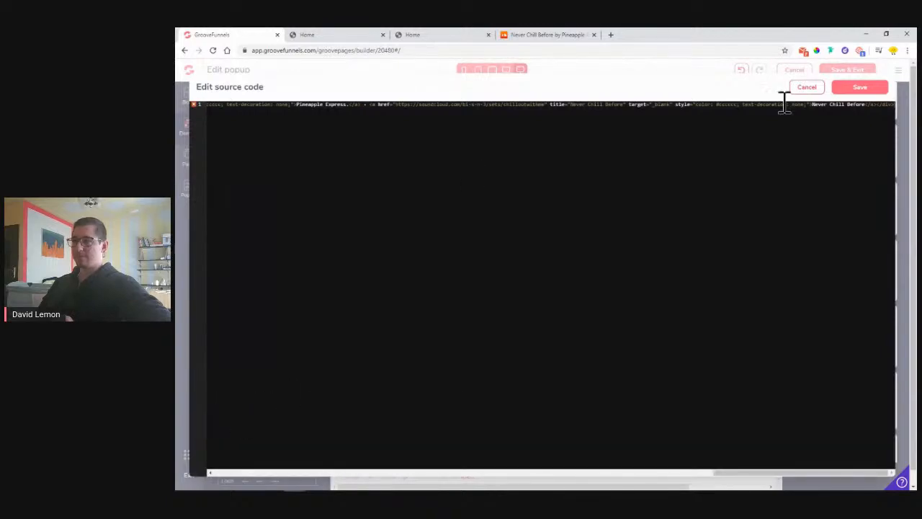
click(807, 87)
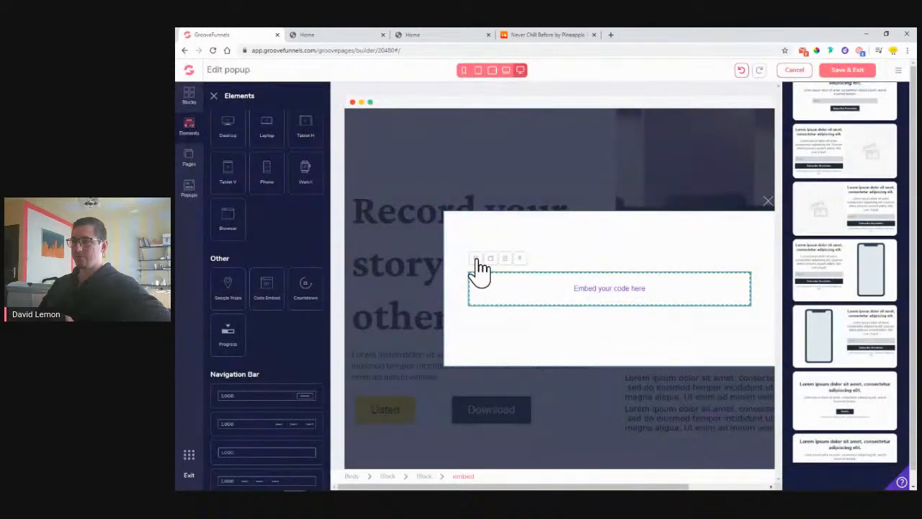
Step: Reopen the embed element's source code and paste the copied SoundCloud playlist code into it
click(477, 259)
right_click(234, 106)
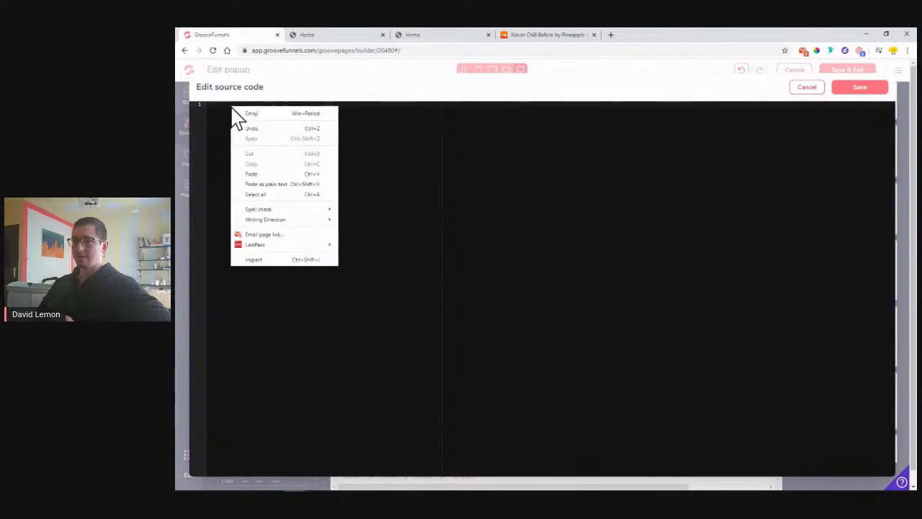
Step: Paste the copied SoundCloud playlist embed code into the popup's code element, save the code, and save and exit the popup
click(272, 175)
click(858, 88)
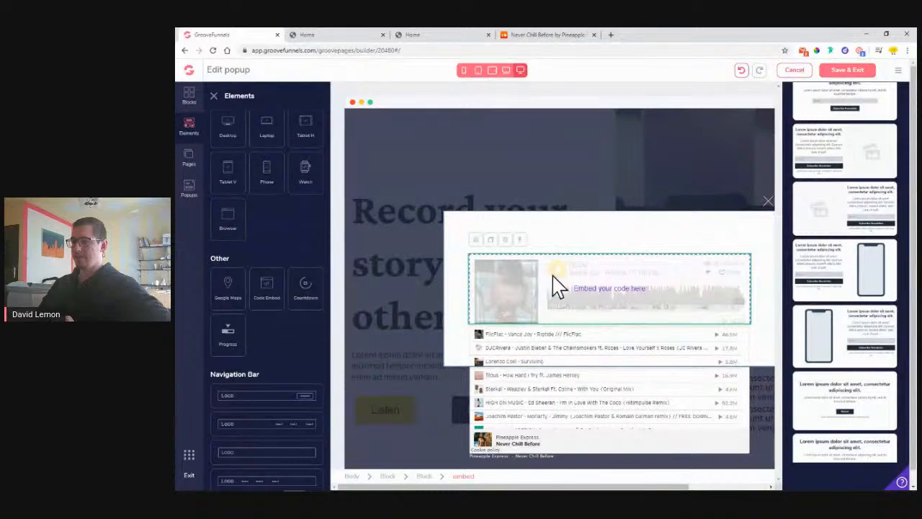
click(841, 72)
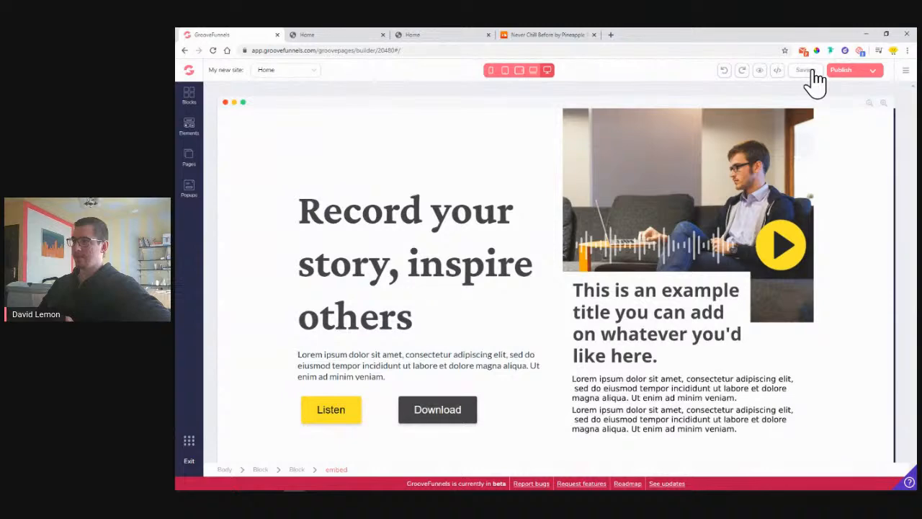
Step: Close the outdated preview, open a fresh page preview to try the Listen button, and close that preview
click(331, 36)
click(382, 35)
click(242, 36)
click(453, 37)
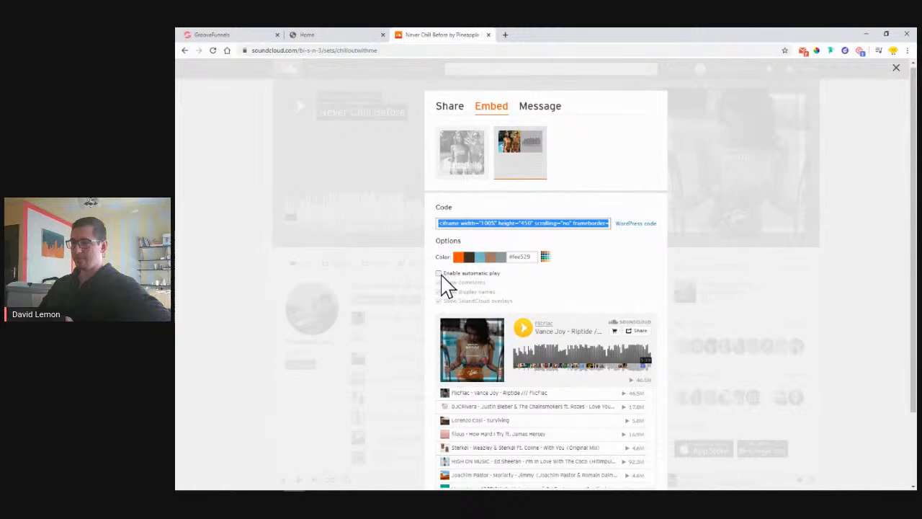
click(249, 35)
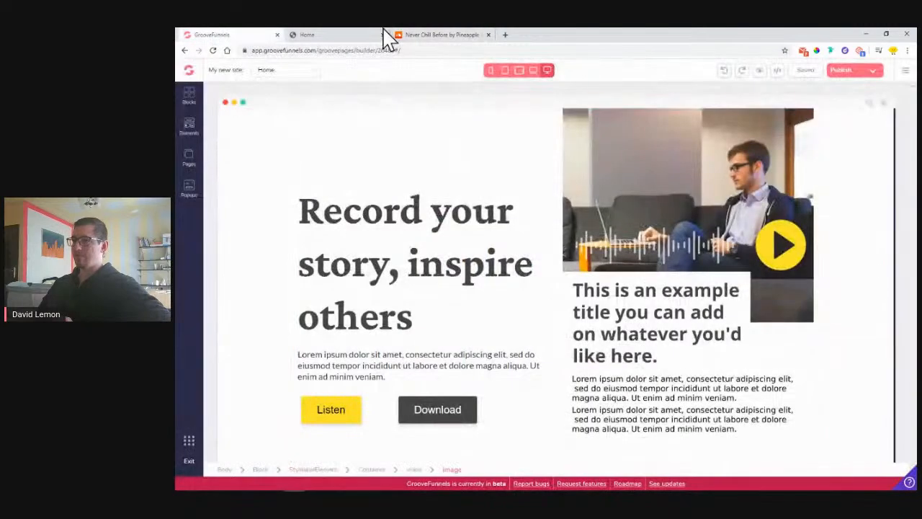
click(760, 70)
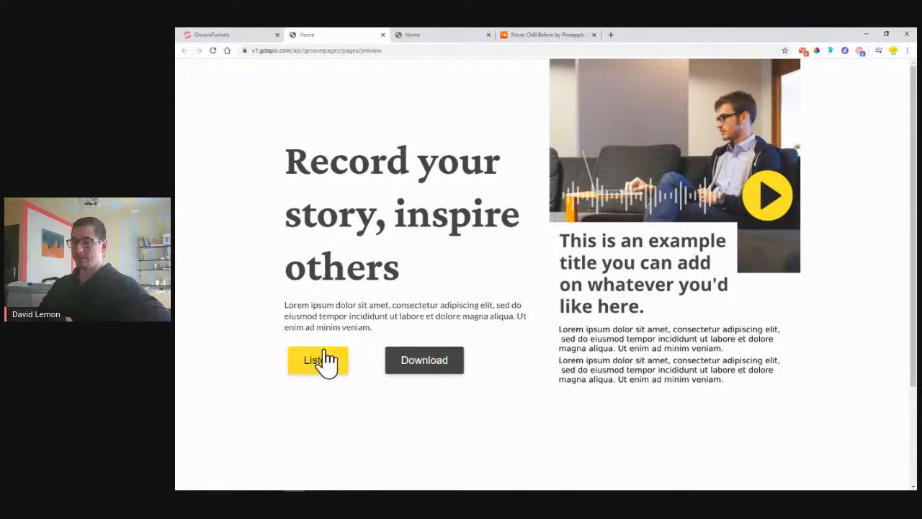
click(382, 35)
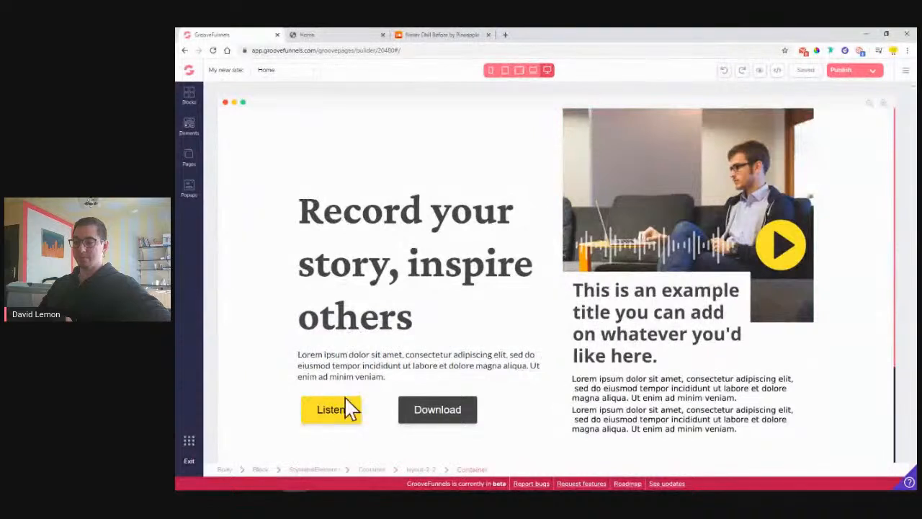
Step: Link the yellow Listen button to the popup named "Listen button" and apply the update
click(331, 418)
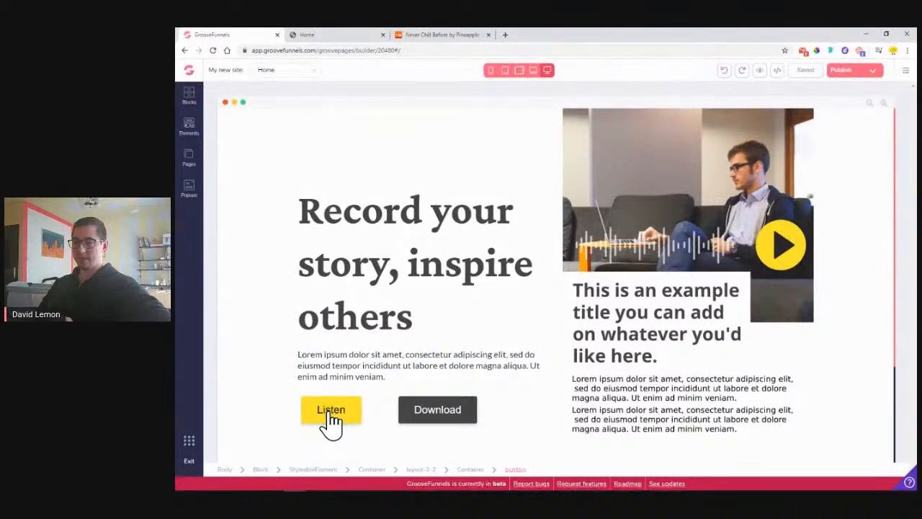
click(332, 420)
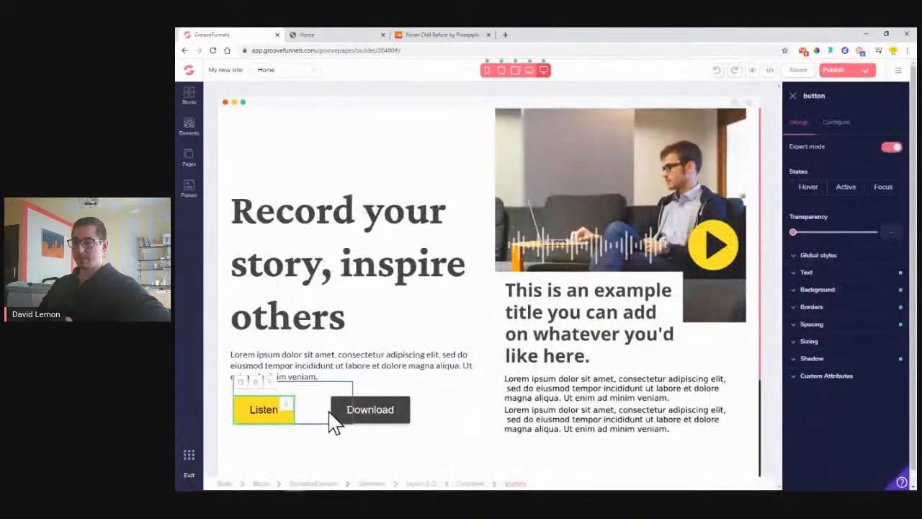
click(844, 132)
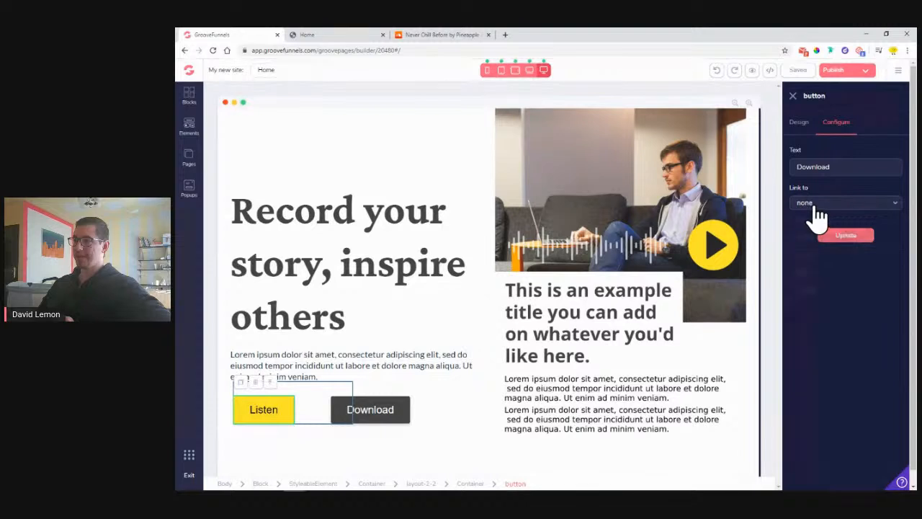
click(816, 211)
click(816, 289)
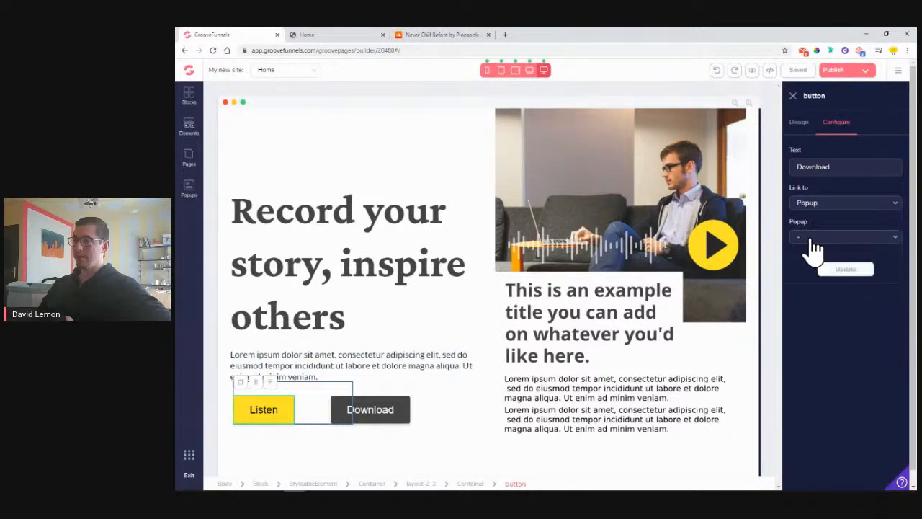
click(809, 242)
click(810, 251)
click(839, 272)
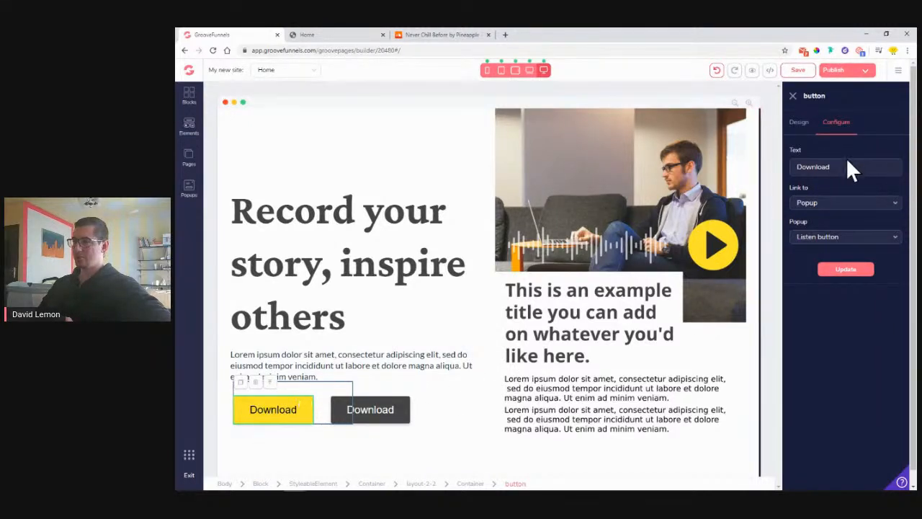
Step: Set the yellow button's text to "Listen" and apply the update
drag(848, 165, 799, 167)
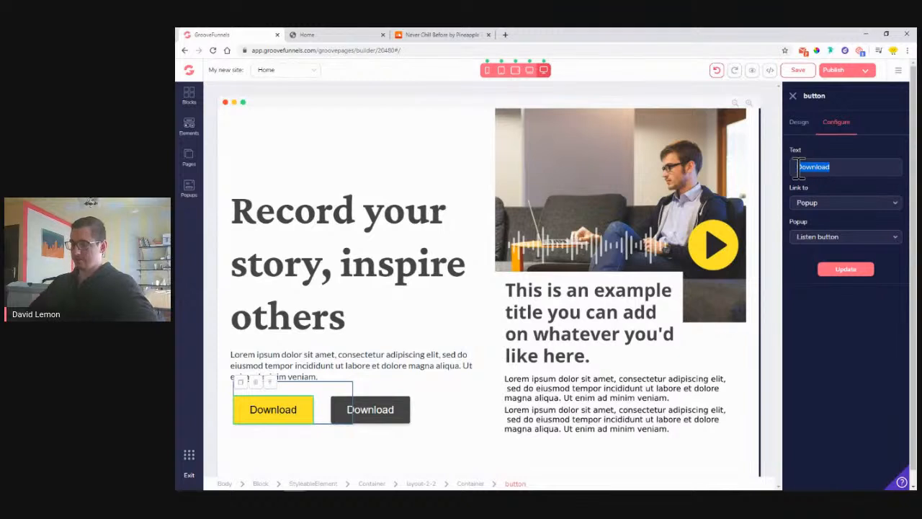
text(Listen)
click(848, 273)
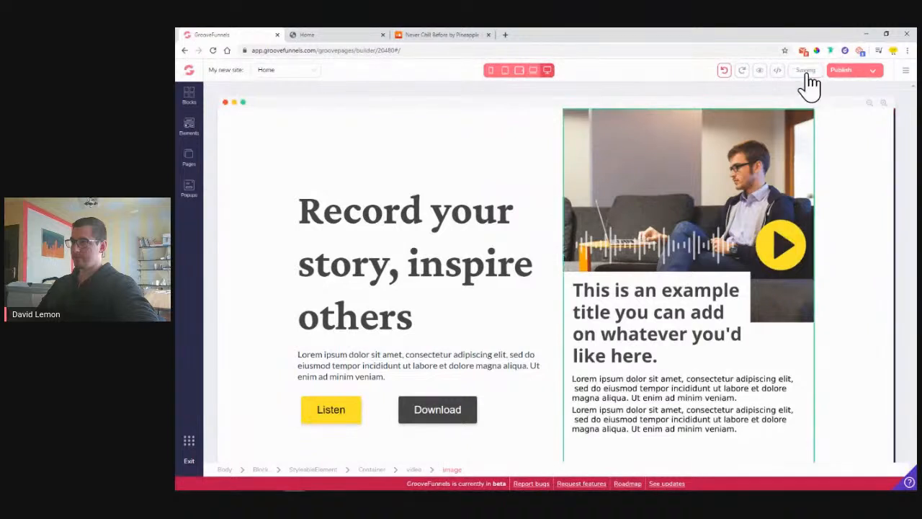
Step: Save the page, preview it, and open the popup from the Listen button
click(807, 72)
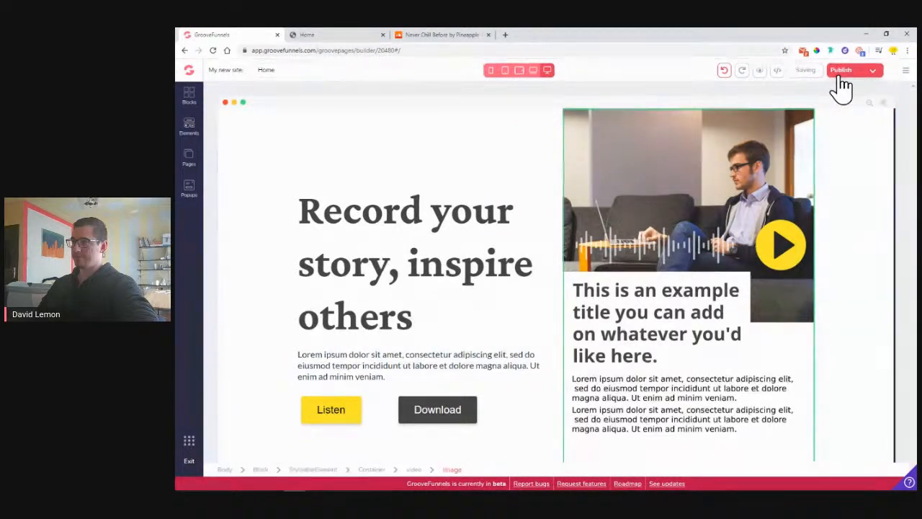
click(762, 71)
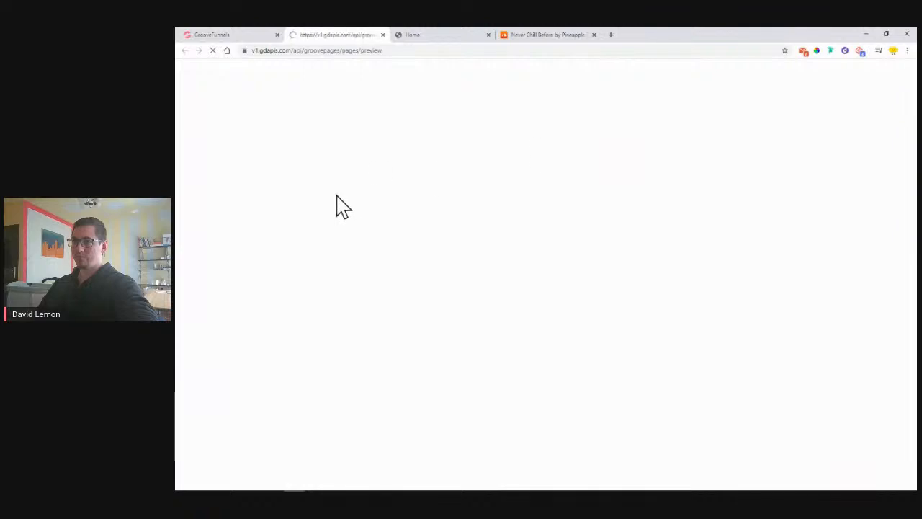
click(319, 364)
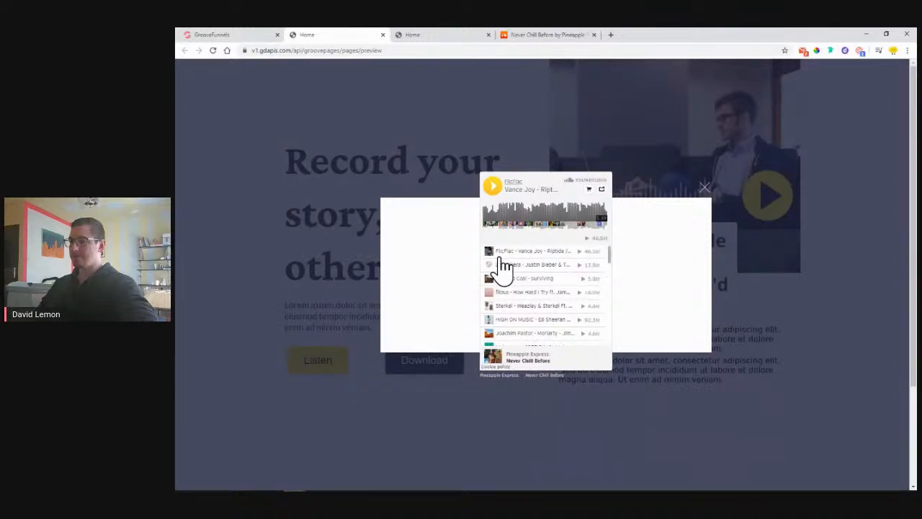
Step: Switch to SoundCloud, close the playlist's embed dialog, and return to the Discover page
click(542, 35)
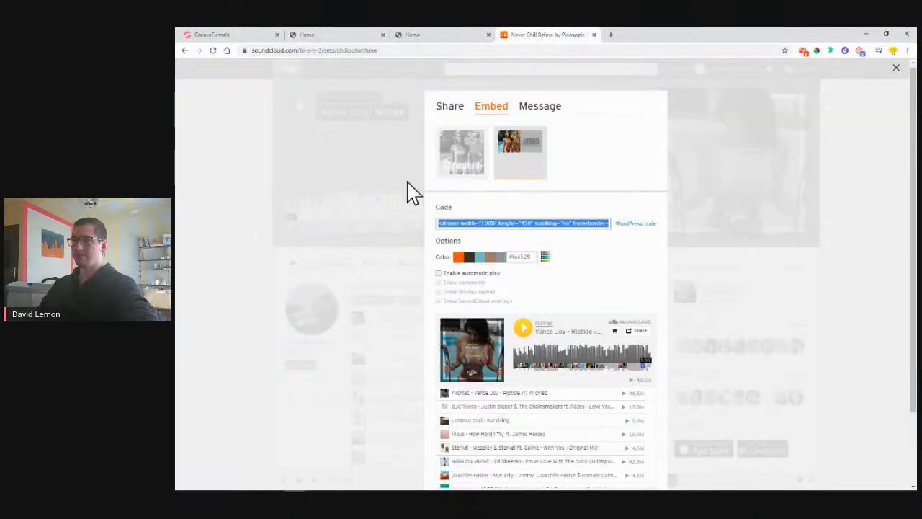
click(250, 121)
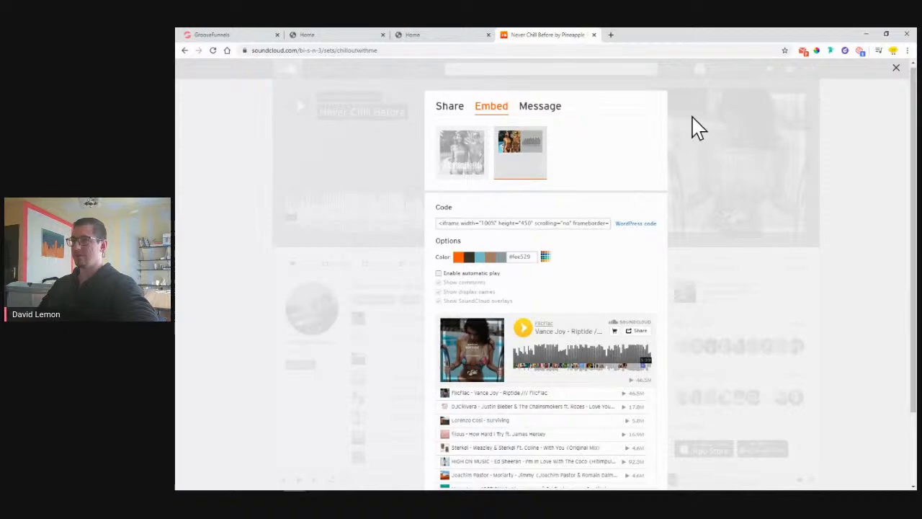
click(896, 67)
scroll(425, 288, down, 4)
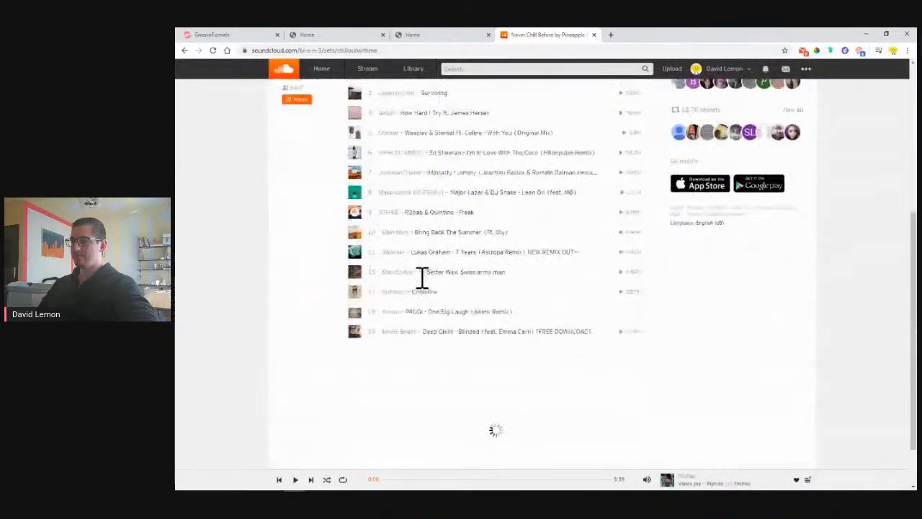
click(185, 50)
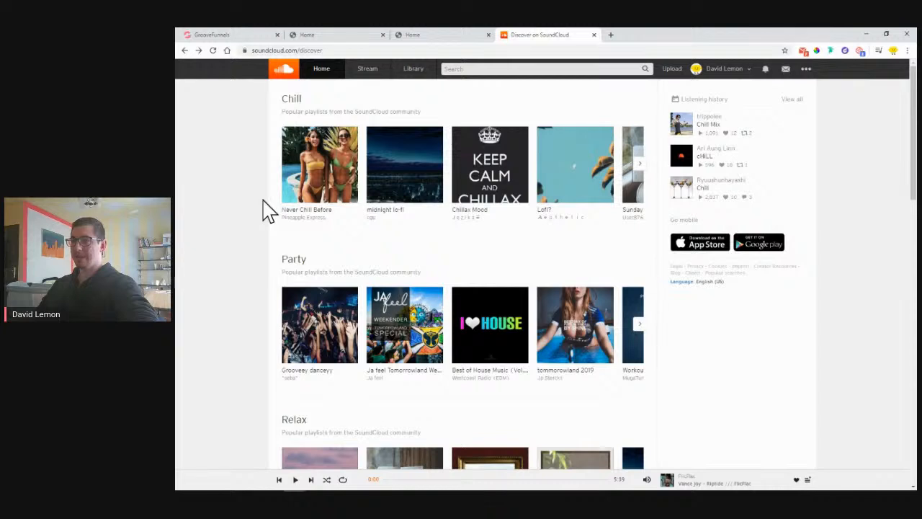
Step: Search SoundCloud for "chill"
click(528, 68)
text(cili)
key(Return)
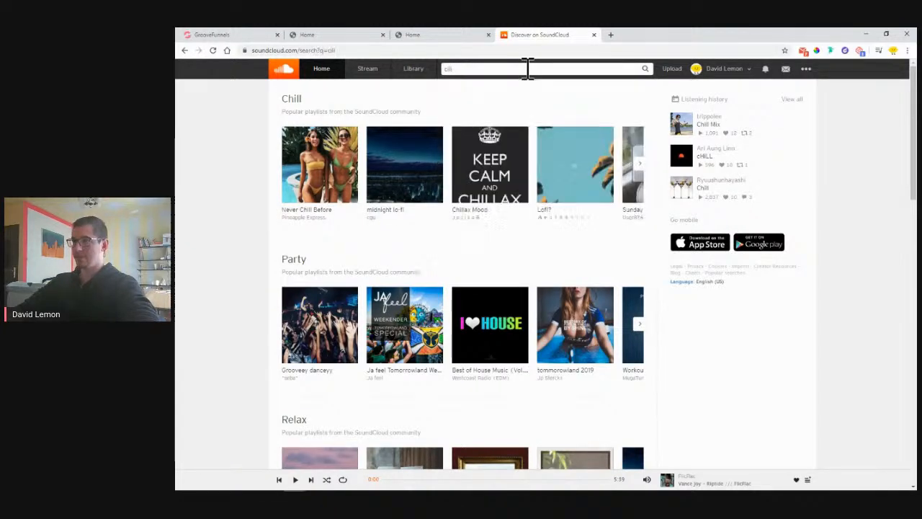
click(447, 69)
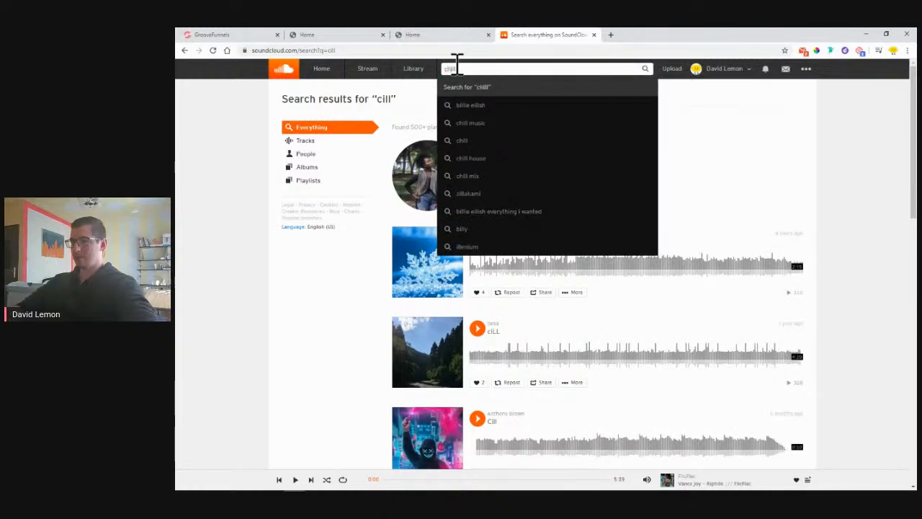
text(h)
key(Return)
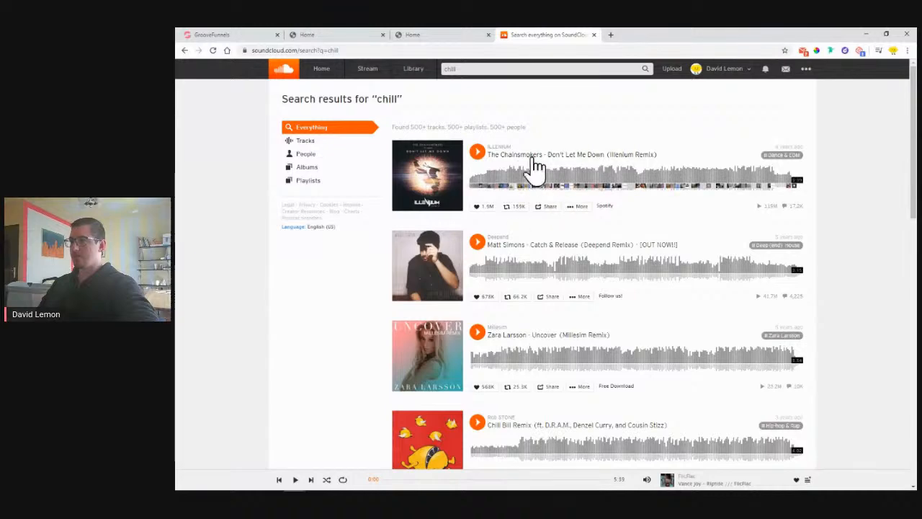
Step: Copy the embed code of the track "The Chainsmokers - Don't Let Me Down (Illenium Remix)"
click(553, 209)
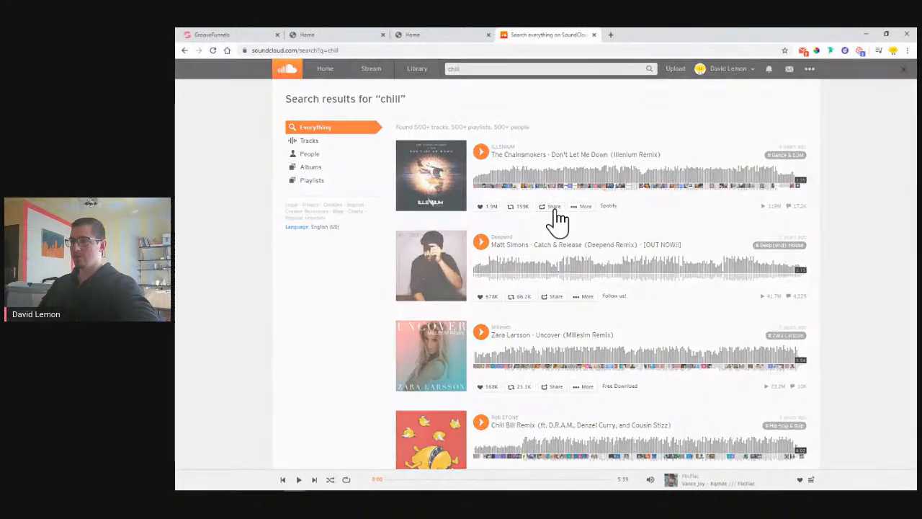
click(488, 116)
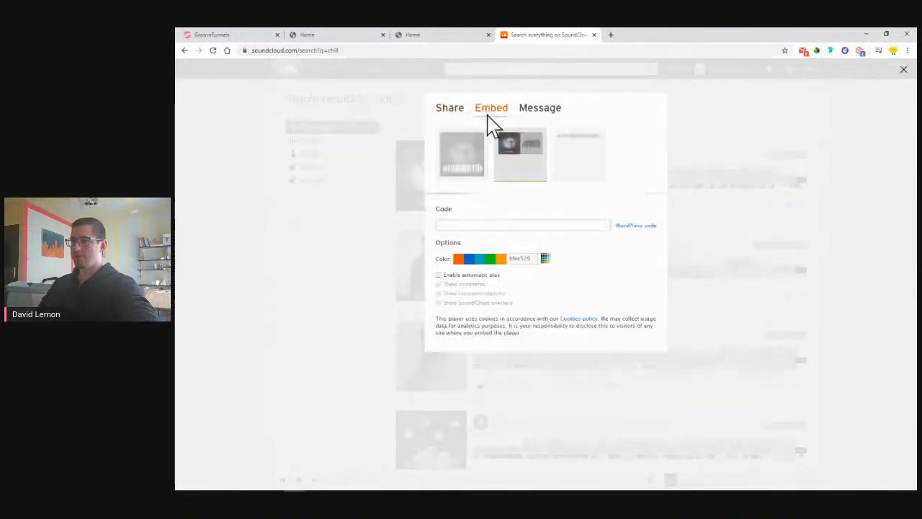
click(512, 227)
right_click(513, 226)
click(527, 231)
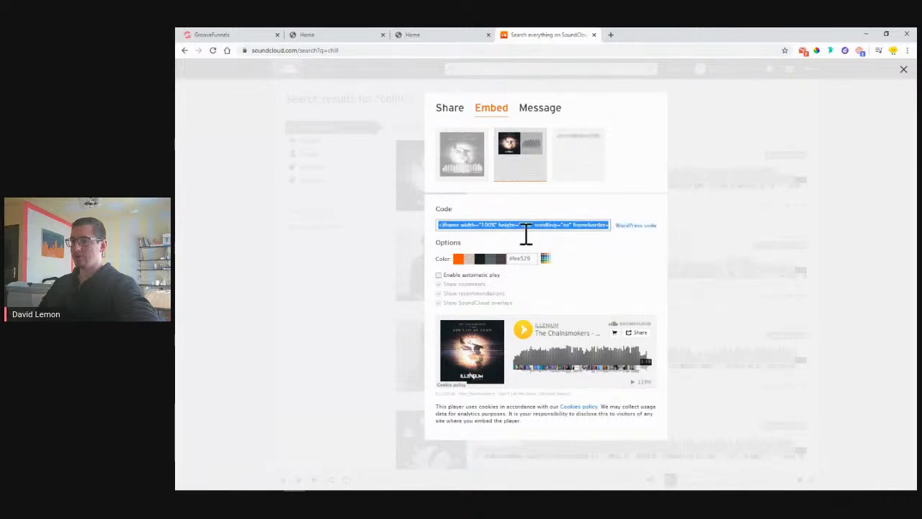
Step: Switch back to GrooveFunnels, edit the "Listen button" popup, and open the source code of its embed element
click(257, 35)
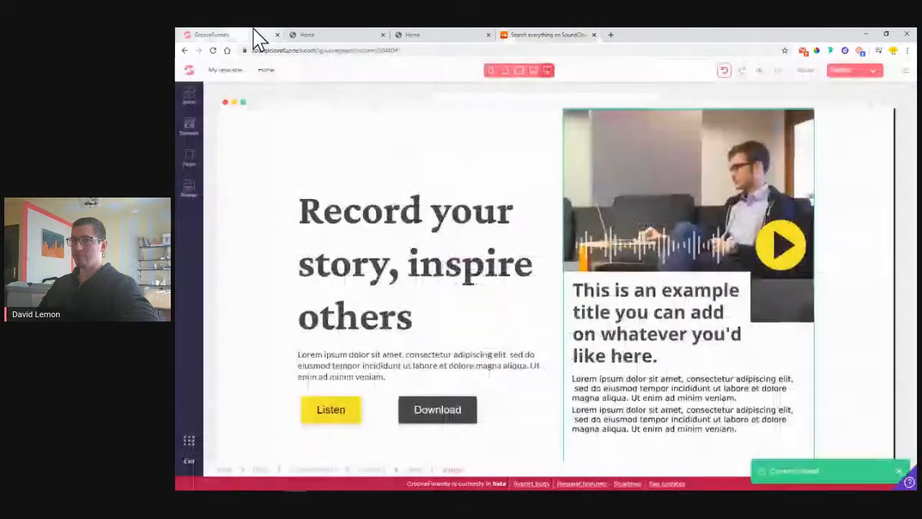
click(190, 189)
click(251, 127)
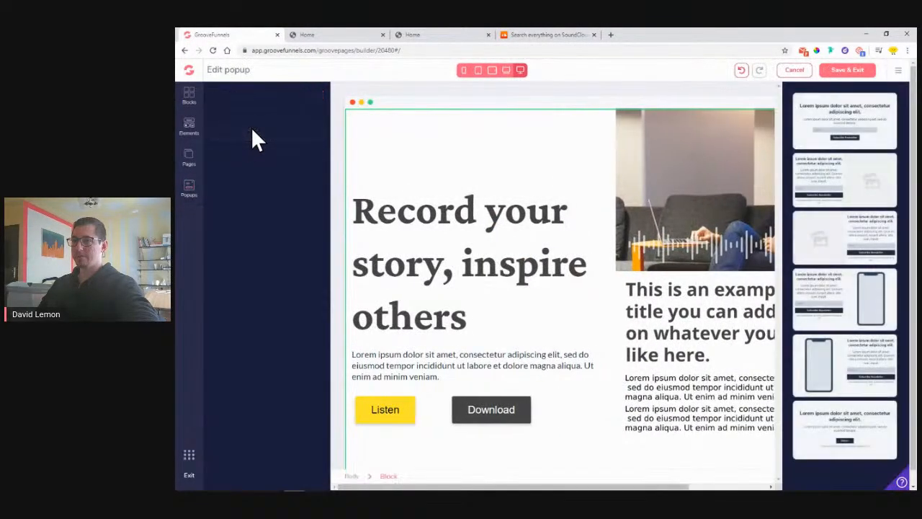
click(593, 288)
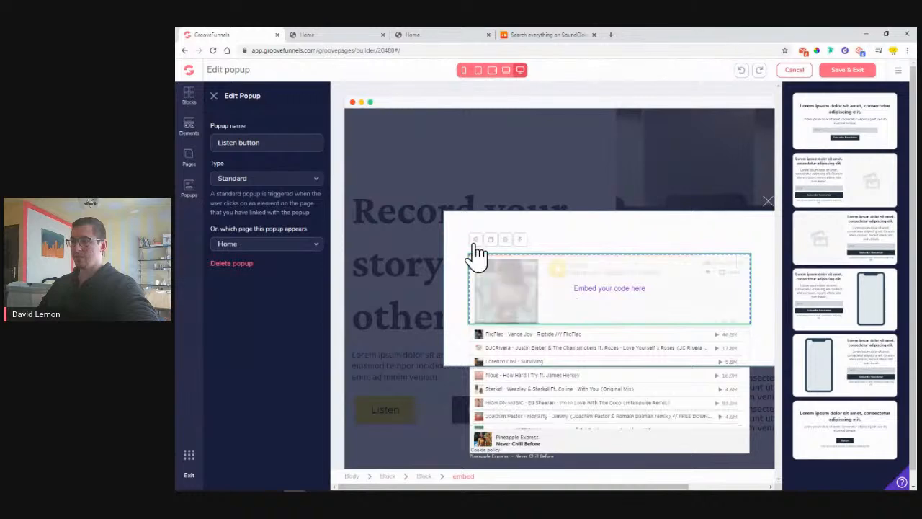
click(476, 240)
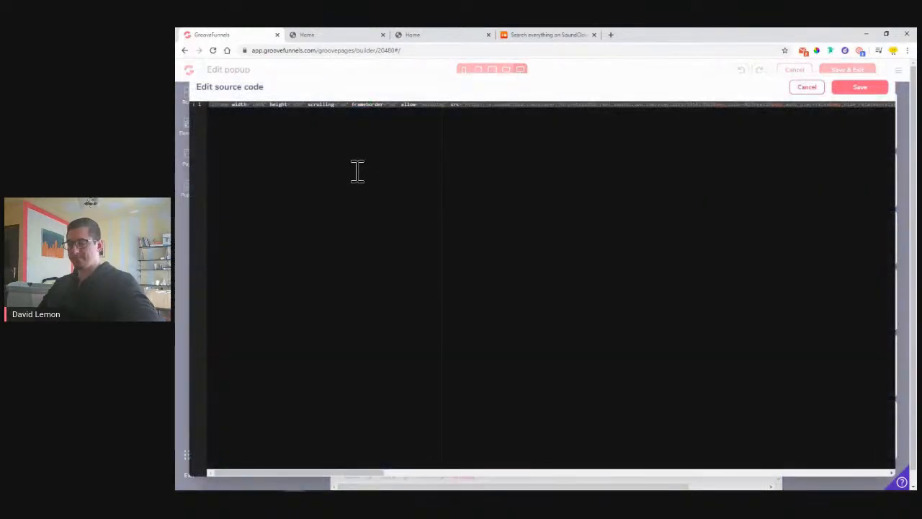
Step: Replace the entire playlist embed code with the copied SoundCloud track code and save the source code
click(295, 131)
key(ctrl+a)
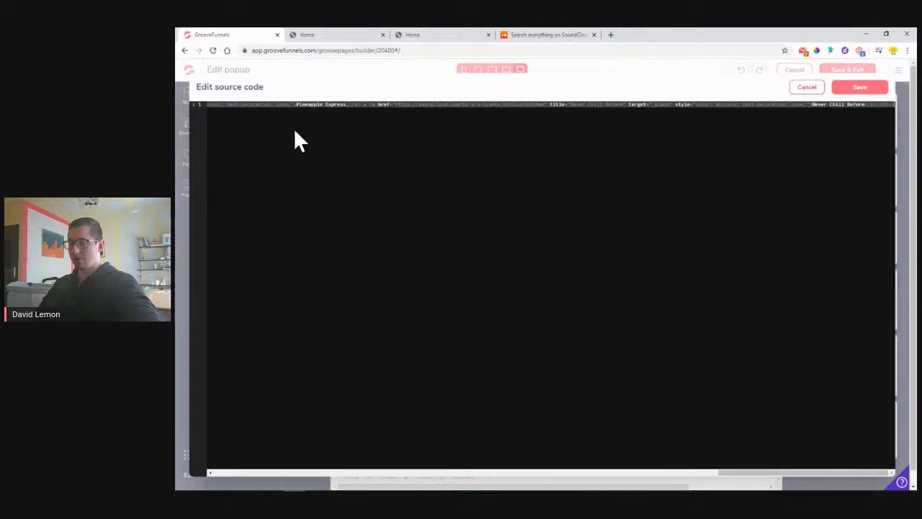
key(ctrl+v)
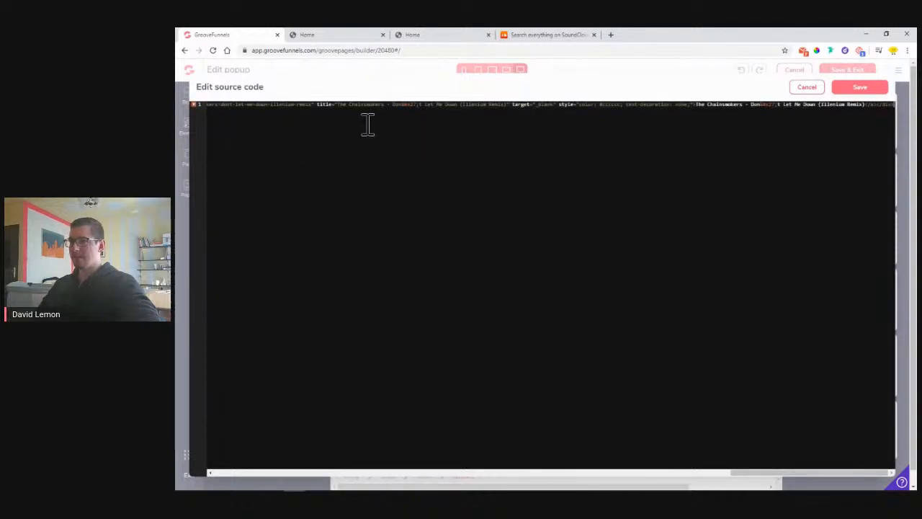
click(858, 88)
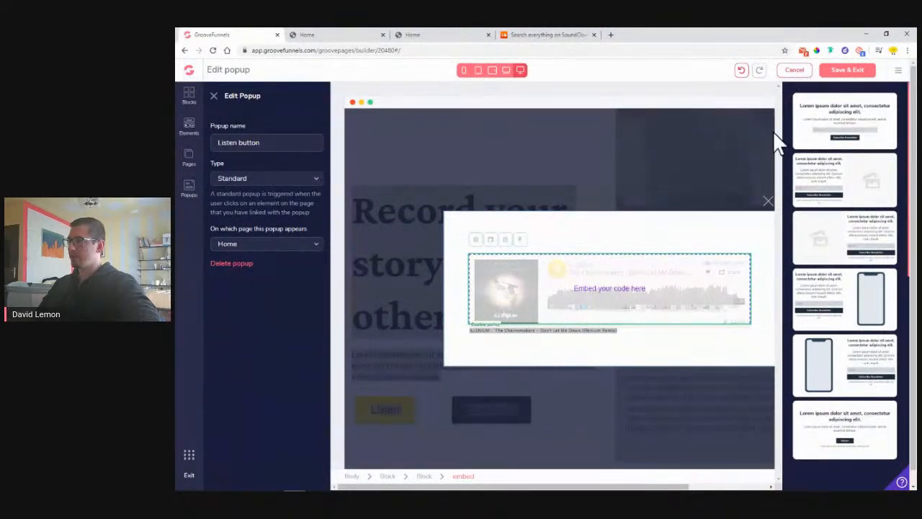
Step: Save the page and close the outdated preview
click(798, 70)
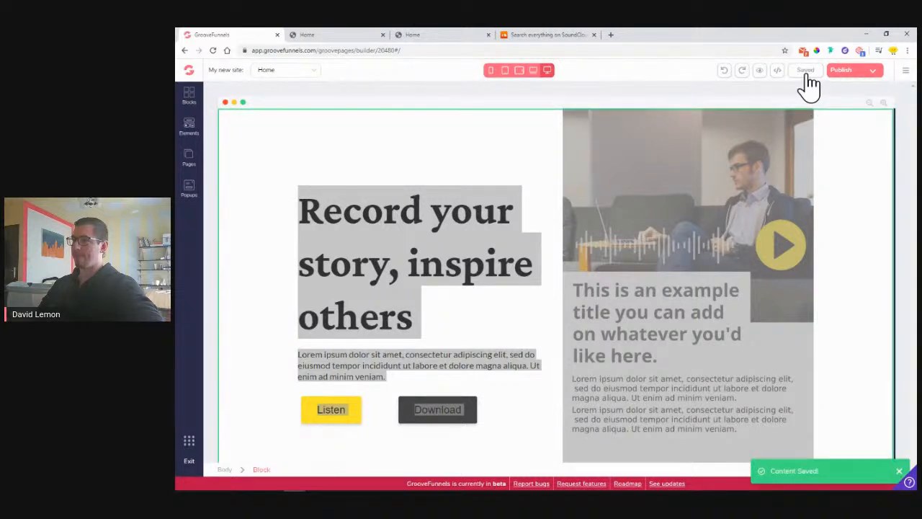
click(382, 35)
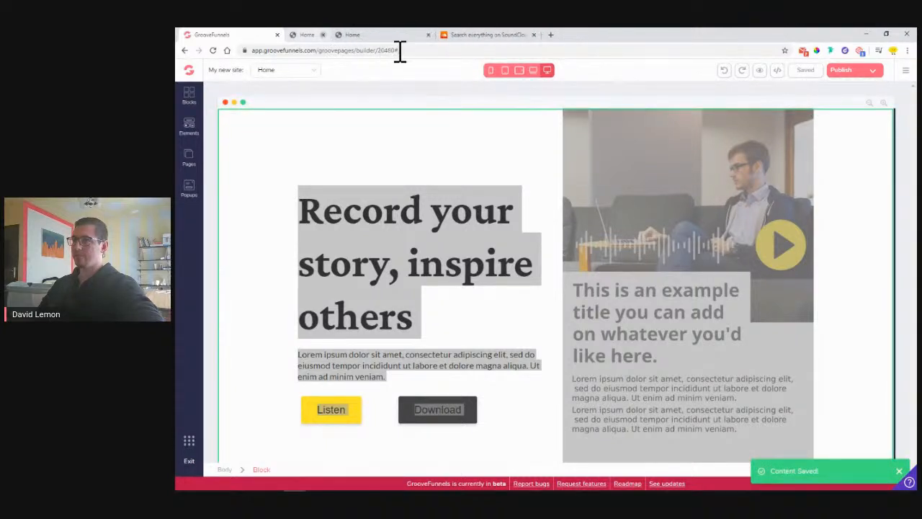
Step: Check the Listen popup's embedded track player in a new page preview and return to the GrooveFunnels builder
click(759, 72)
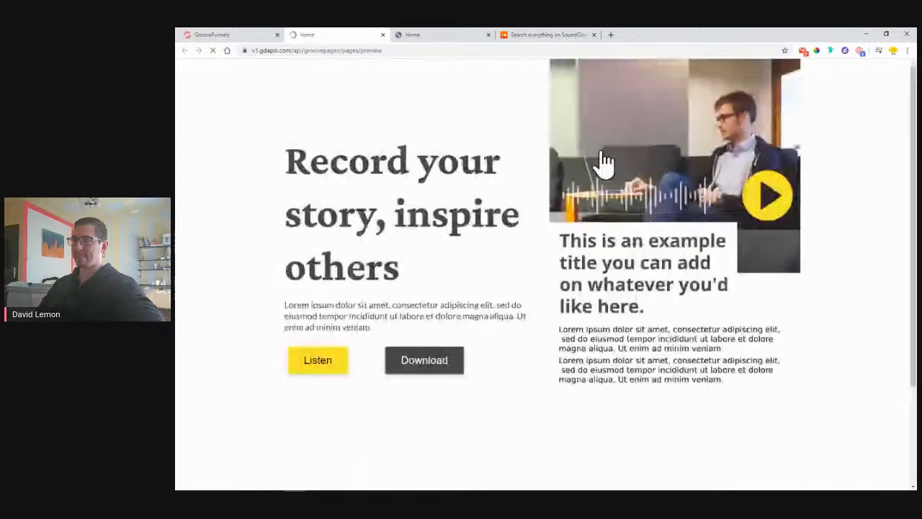
click(323, 372)
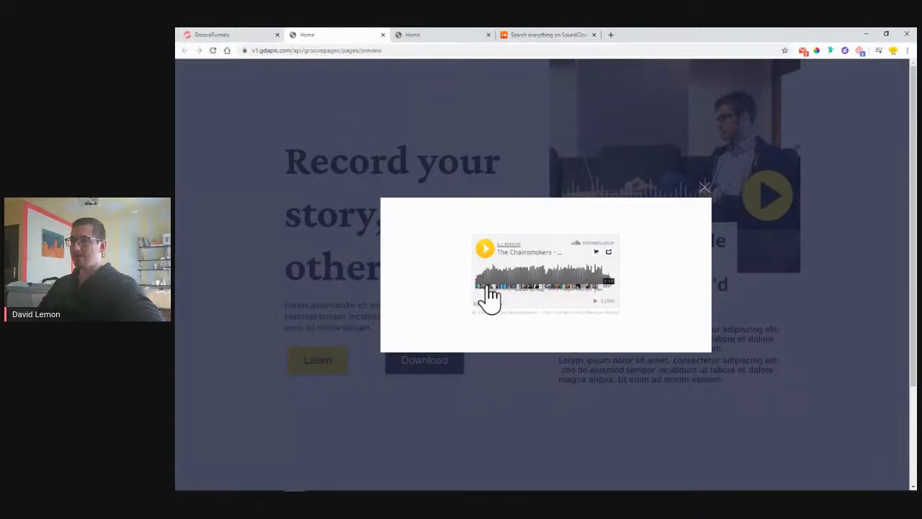
click(219, 34)
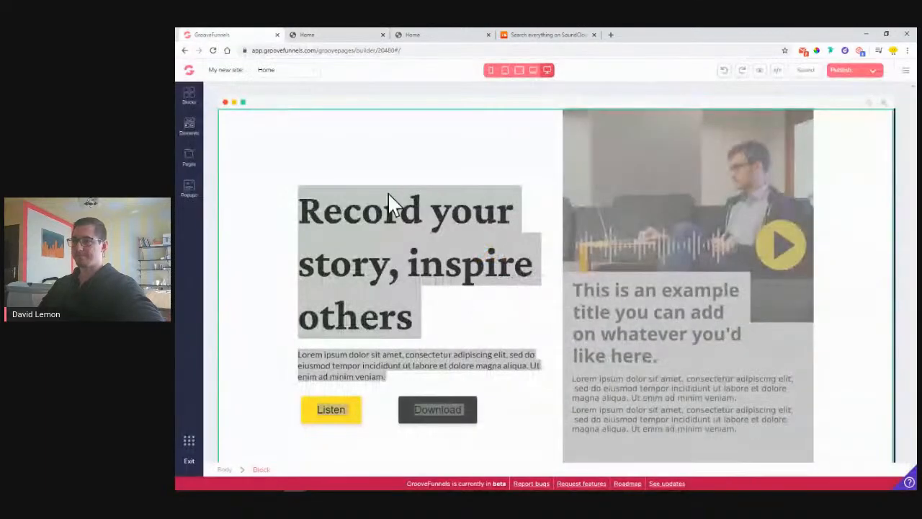
Step: Widen the outer block of the "Listen button" popup to 1000 px and save the popup
click(189, 192)
click(232, 132)
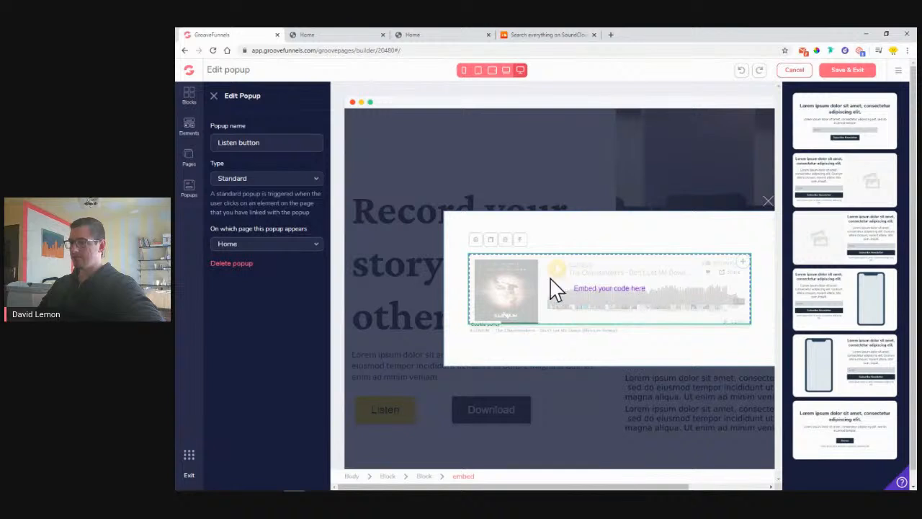
click(465, 300)
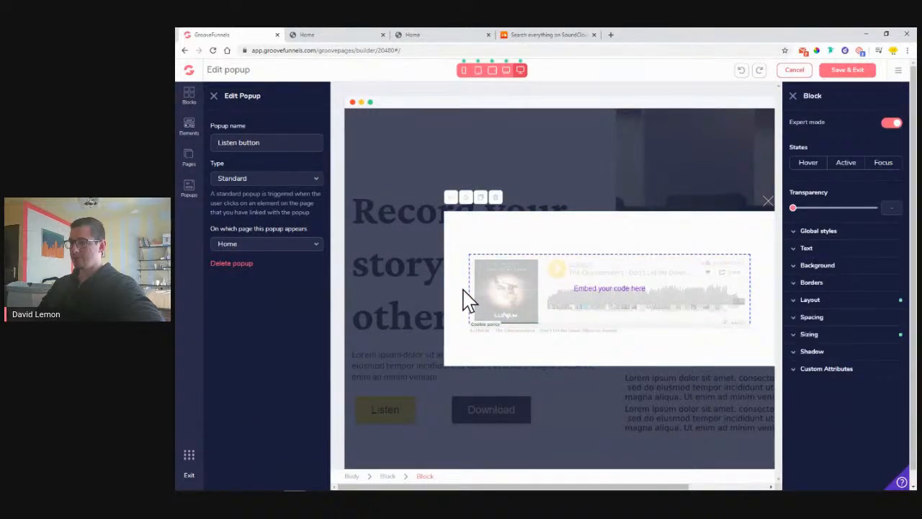
click(832, 337)
scroll(836, 353, down, 1)
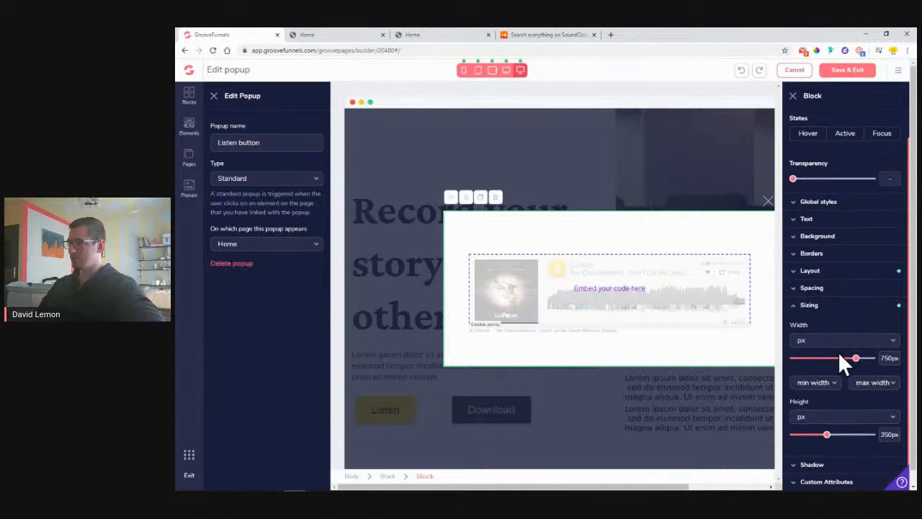
drag(857, 364, 874, 365)
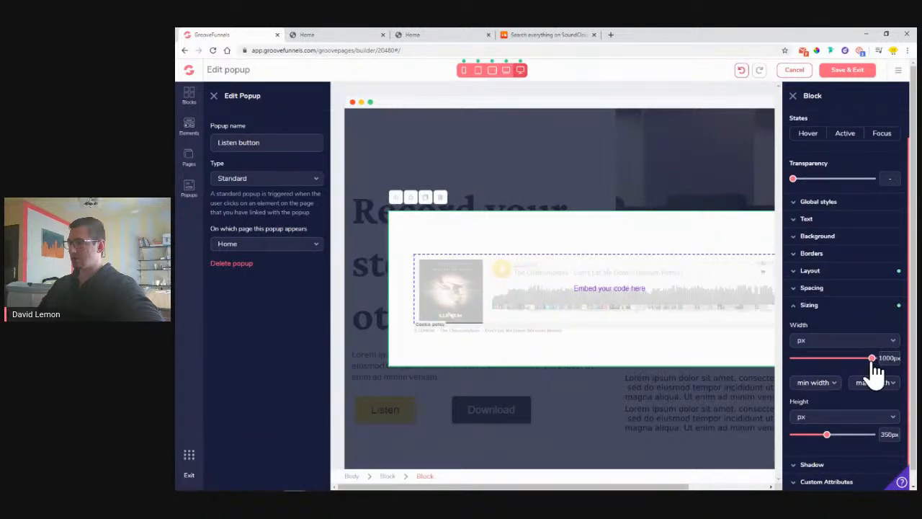
click(847, 72)
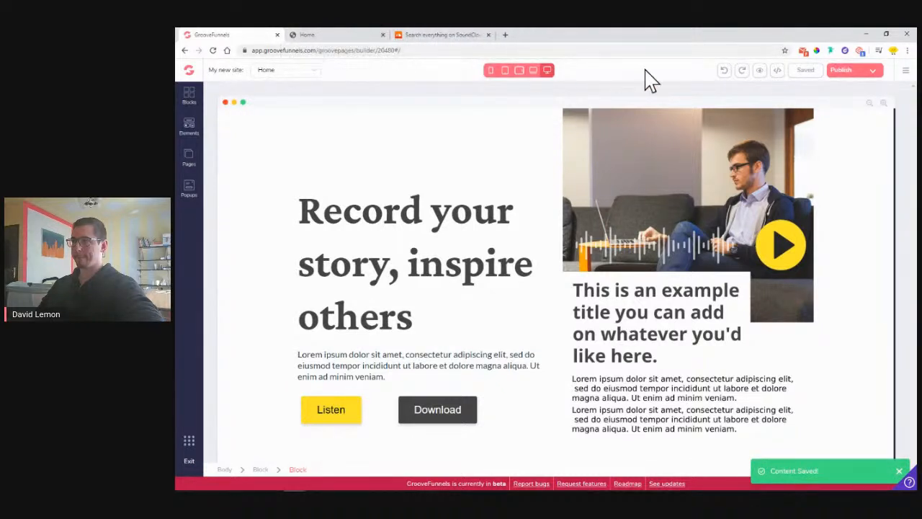
Step: Preview the page again, inspect the player in the widened Listen popup, and go back to the builder
click(760, 71)
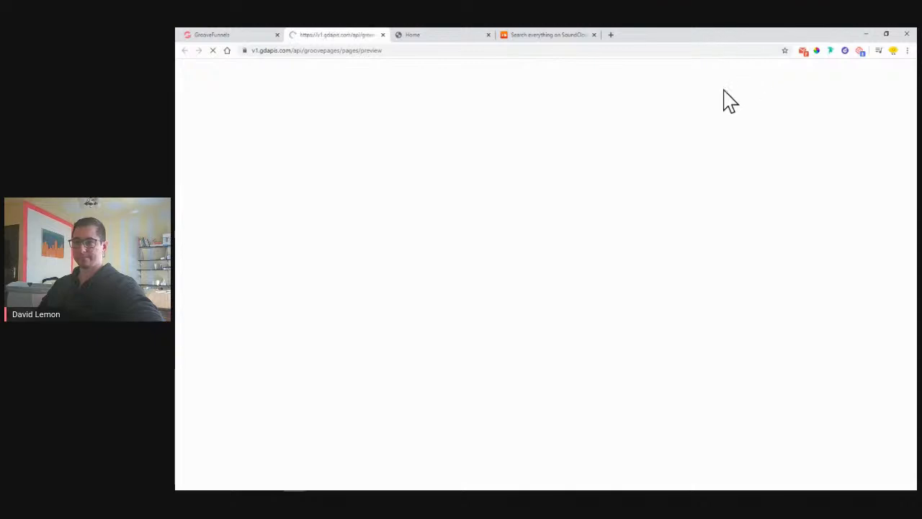
click(317, 364)
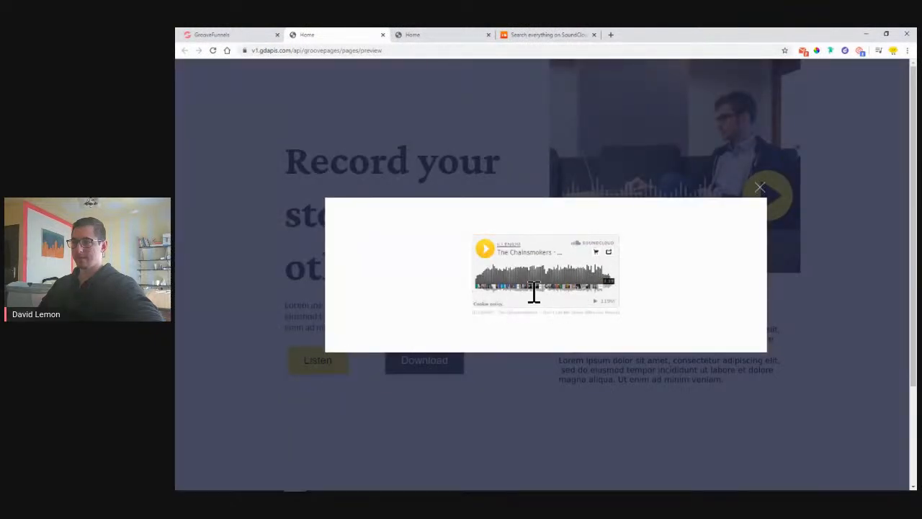
click(762, 191)
click(241, 36)
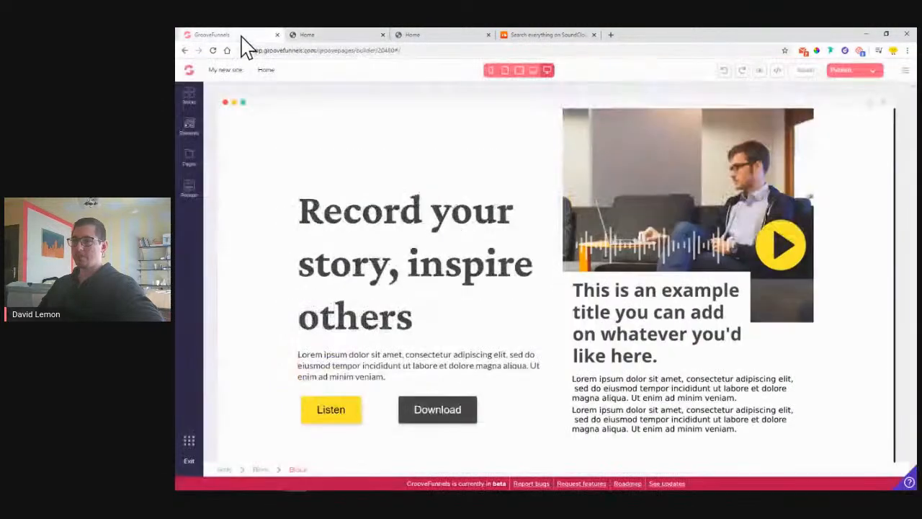
Step: Examine the embed element's source code in the "Listen button" popup without editing it, and save the popup and page
click(188, 196)
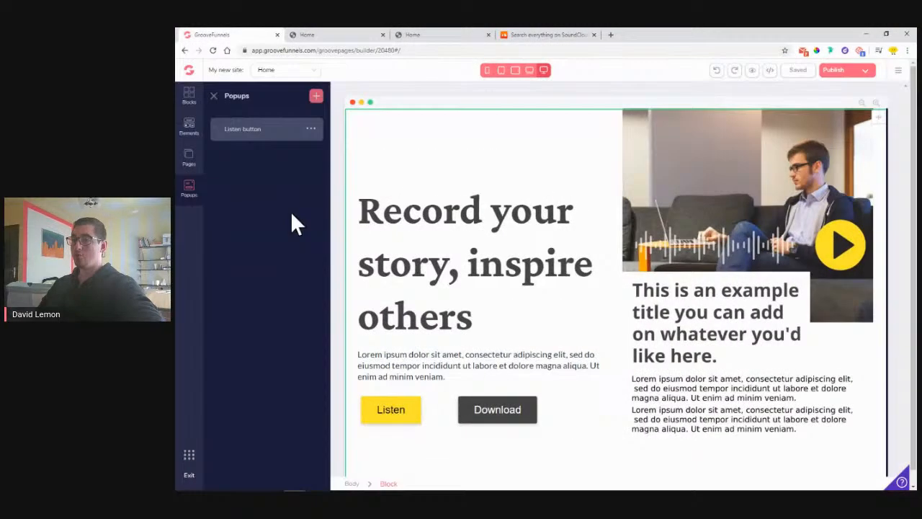
click(244, 125)
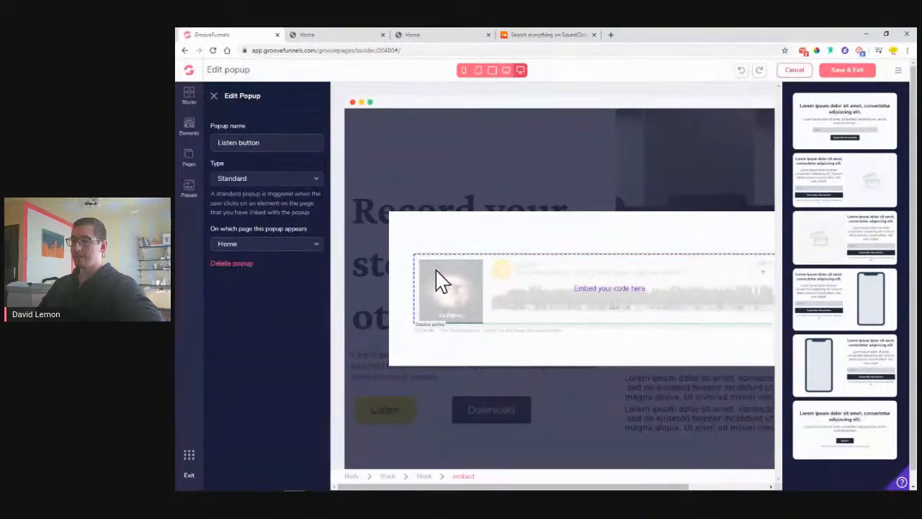
click(424, 240)
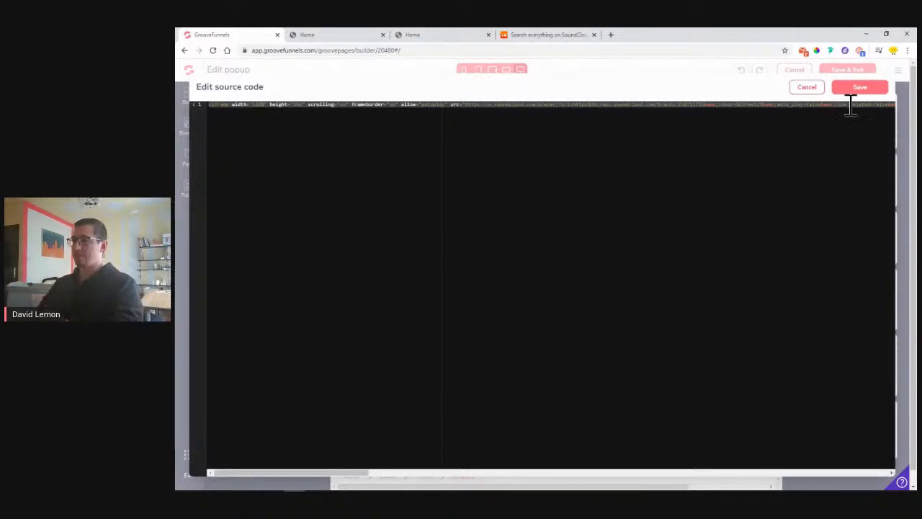
click(807, 88)
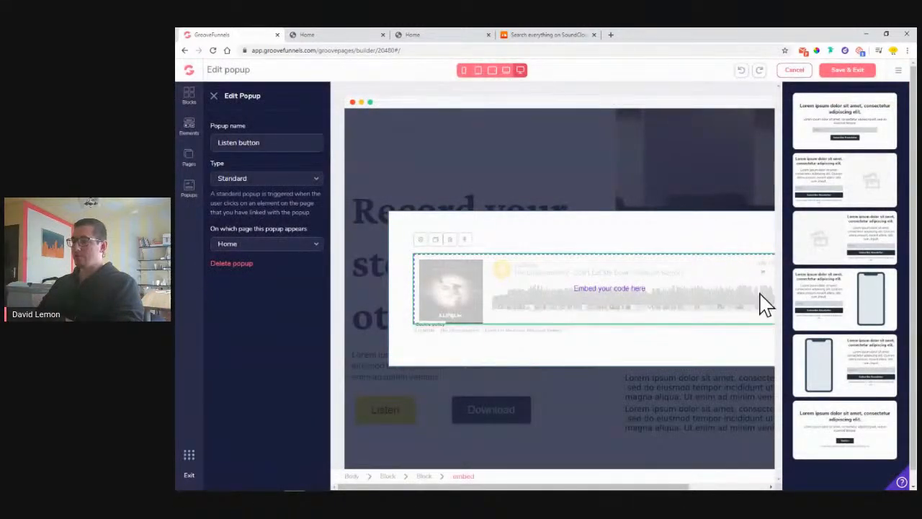
drag(551, 486, 591, 487)
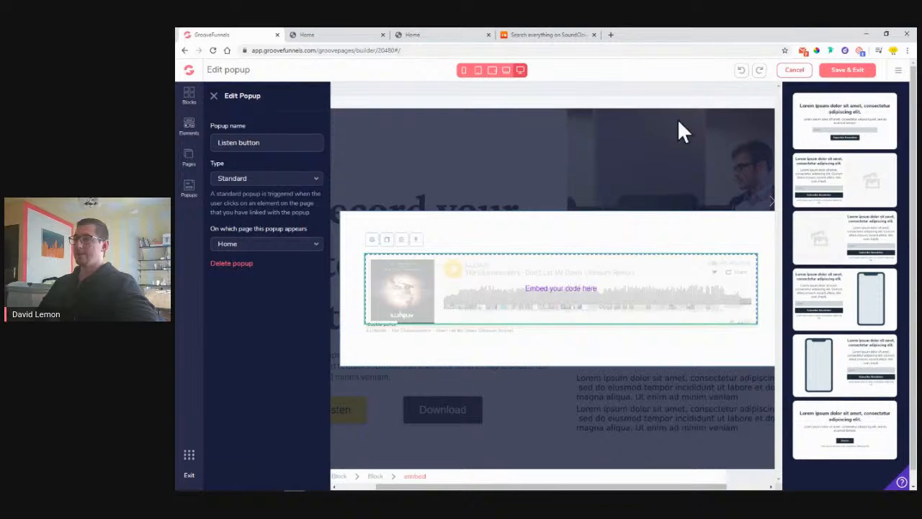
click(839, 72)
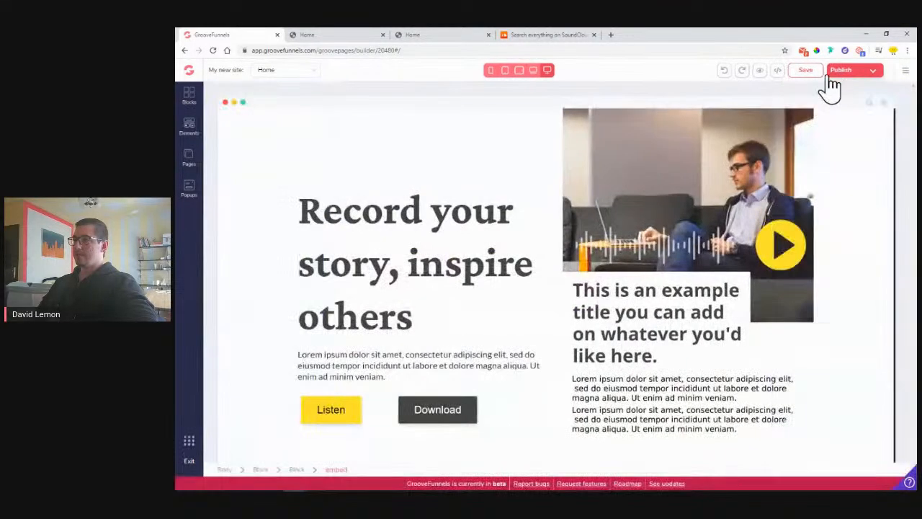
click(801, 72)
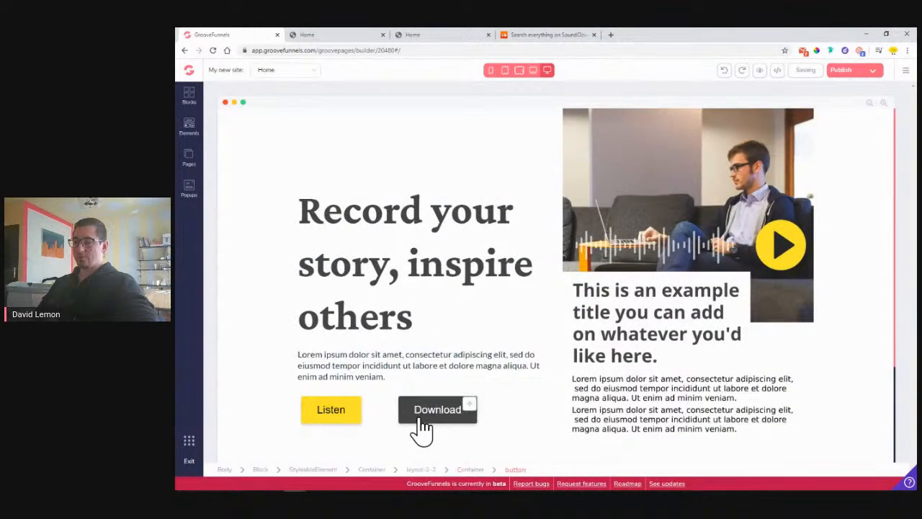
Step: Create a popup named "Download button" from the centred template with an email field and Subscribe Newsletter button, and save it
click(438, 422)
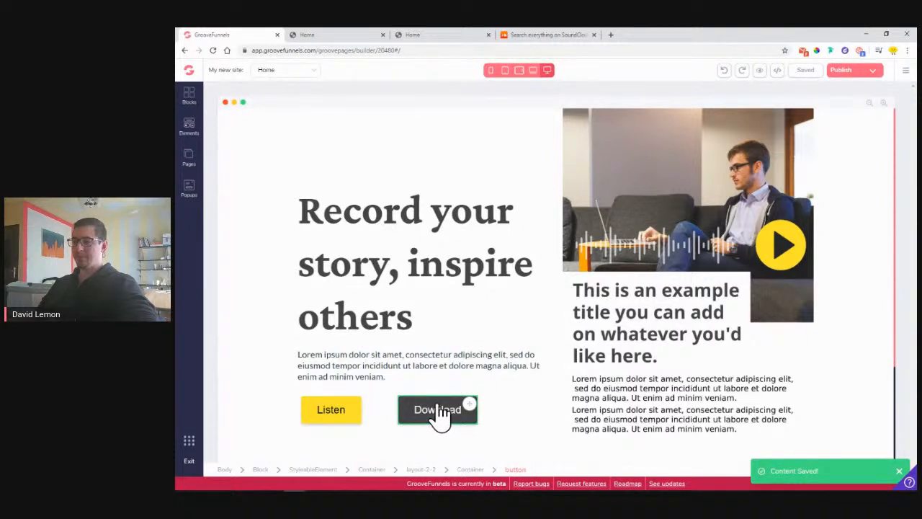
click(190, 188)
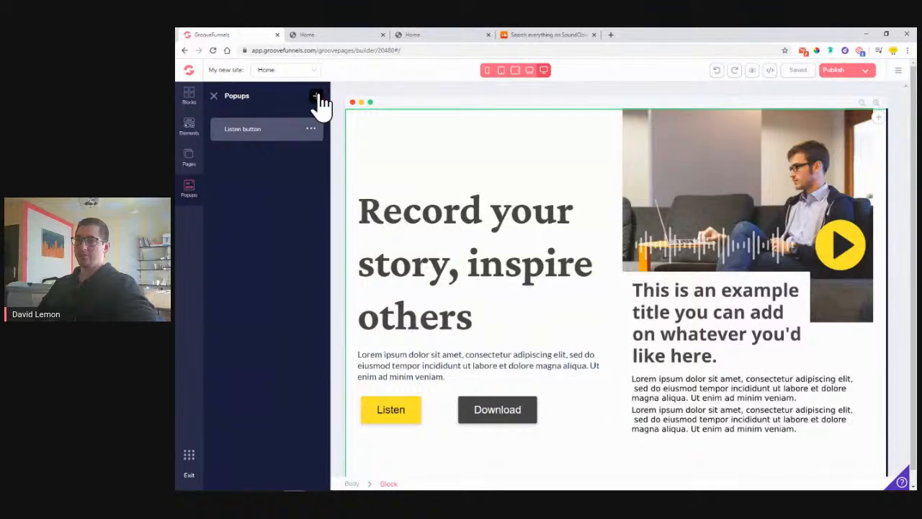
click(317, 96)
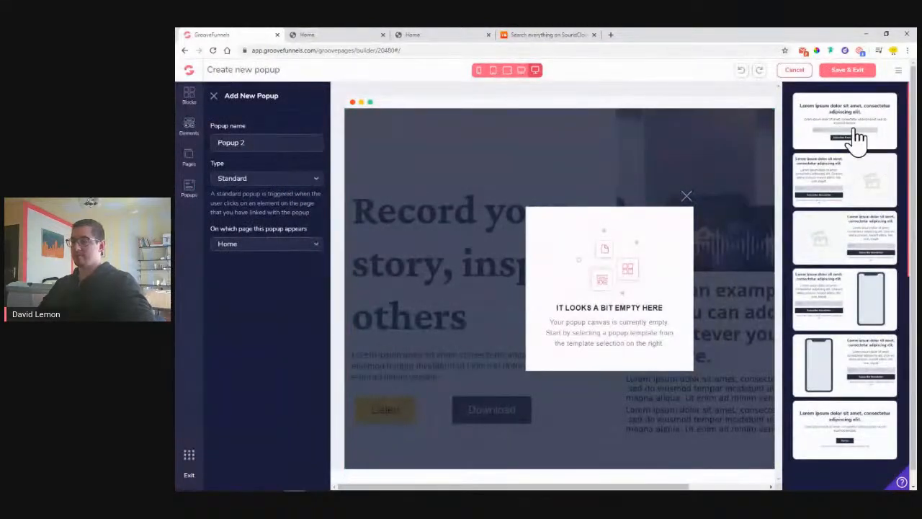
text(Download button)
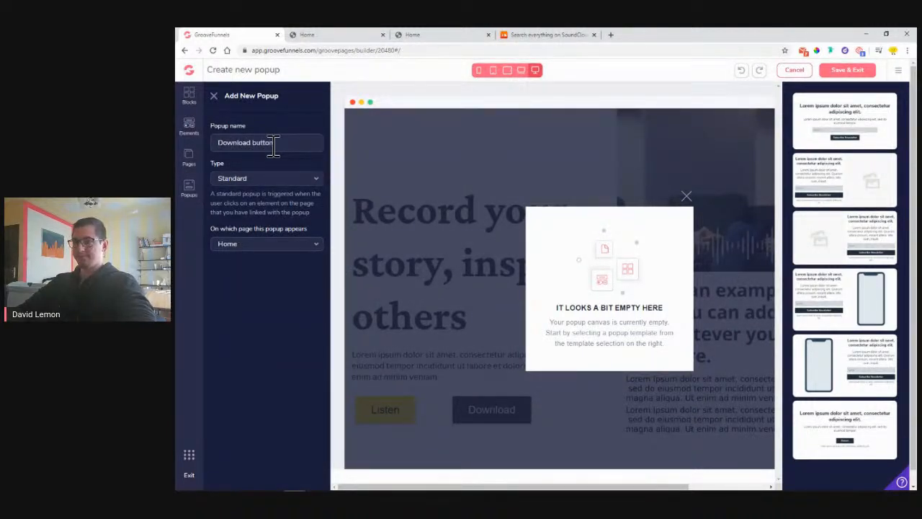
click(845, 140)
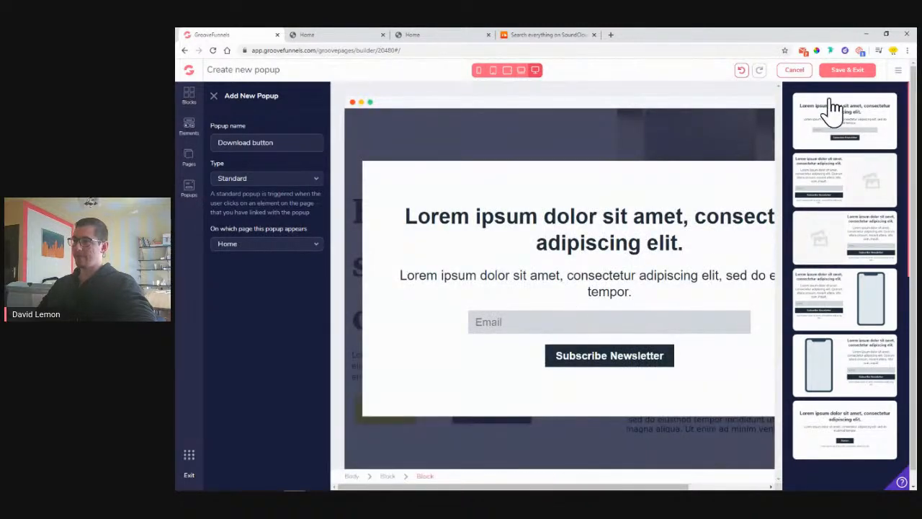
click(840, 72)
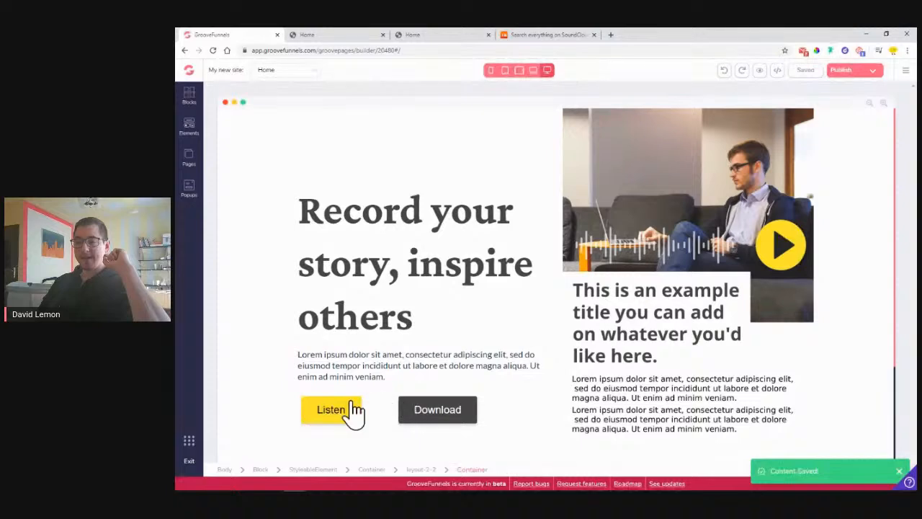
Step: Create a global style named "Yellow button" from the page's Listen button
click(326, 411)
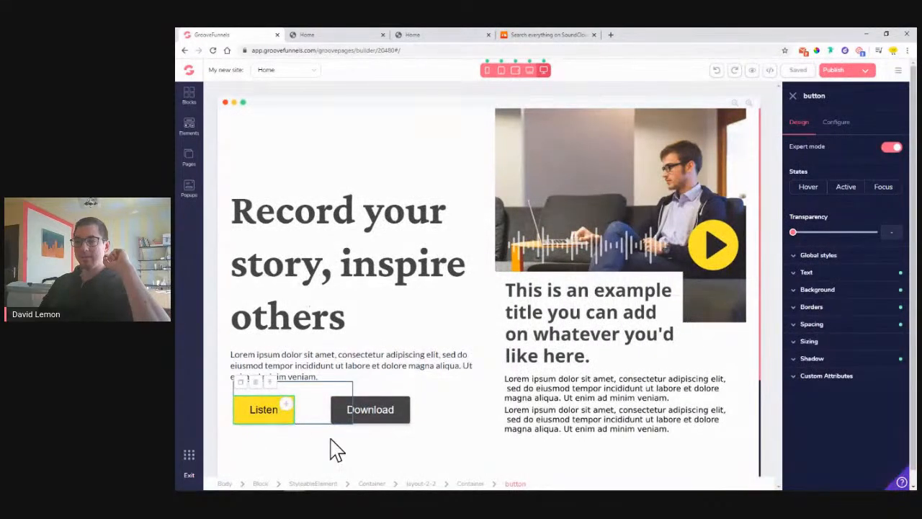
scroll(497, 270, down, 2)
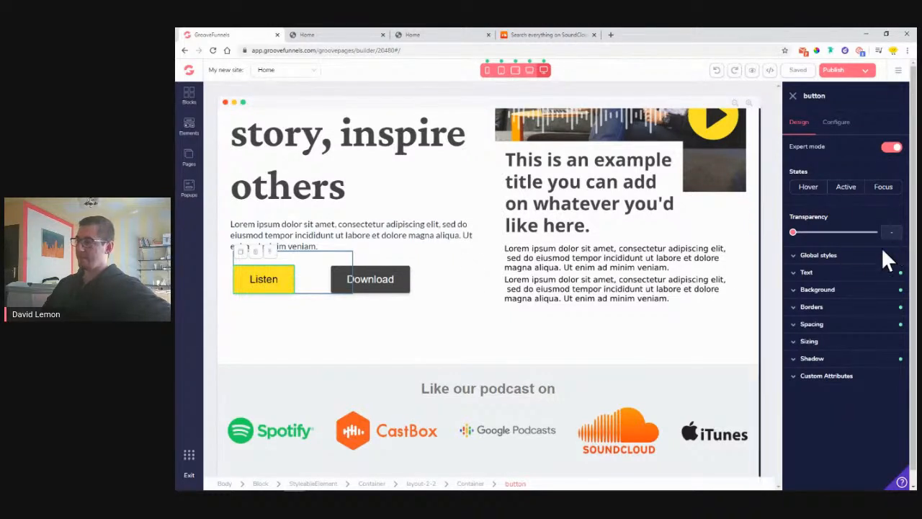
click(840, 259)
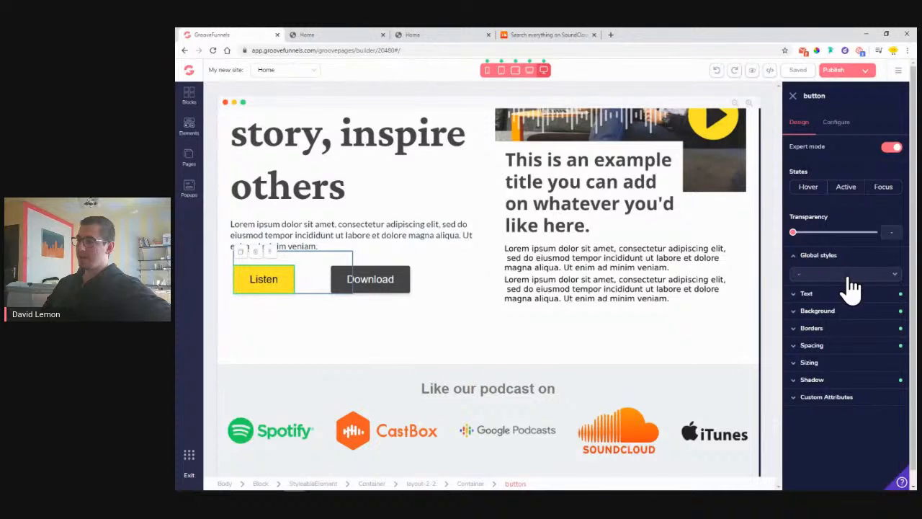
click(849, 278)
click(848, 288)
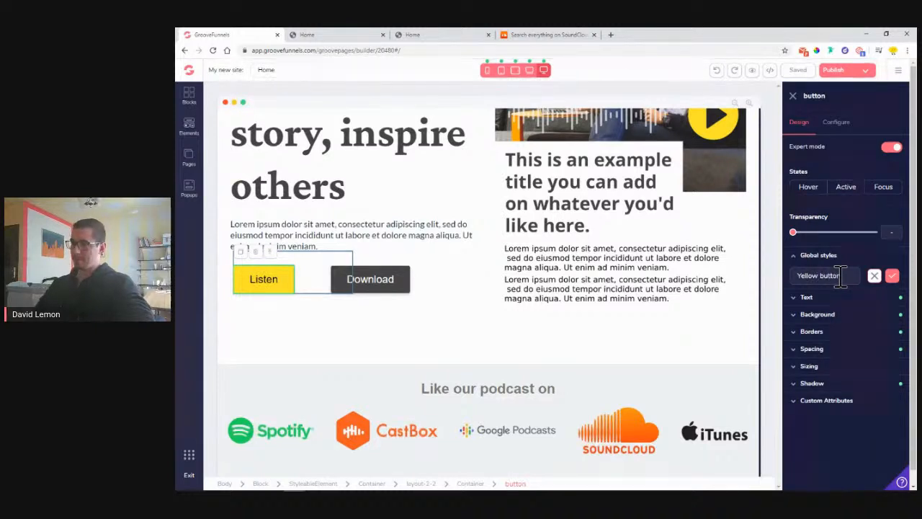
click(893, 277)
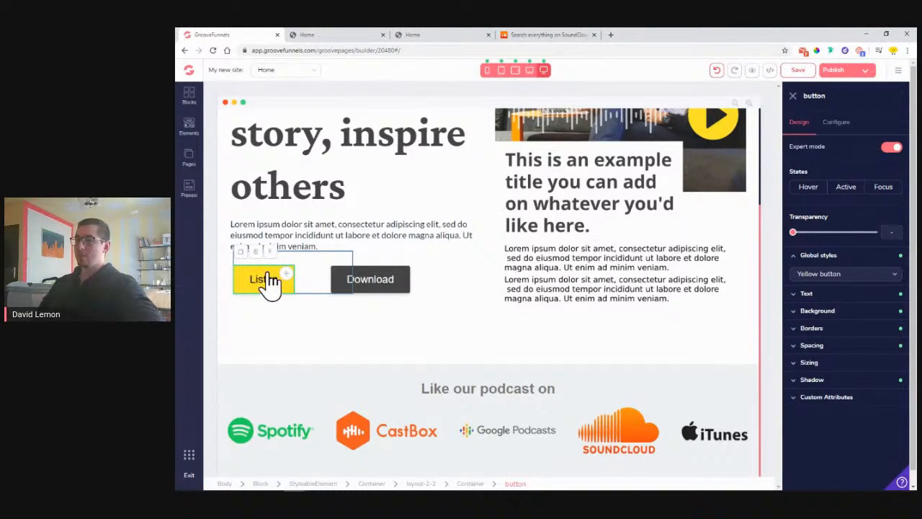
Step: Apply the "Yellow button" global style to the Subscribe Newsletter button in the "Download button" popup
click(188, 188)
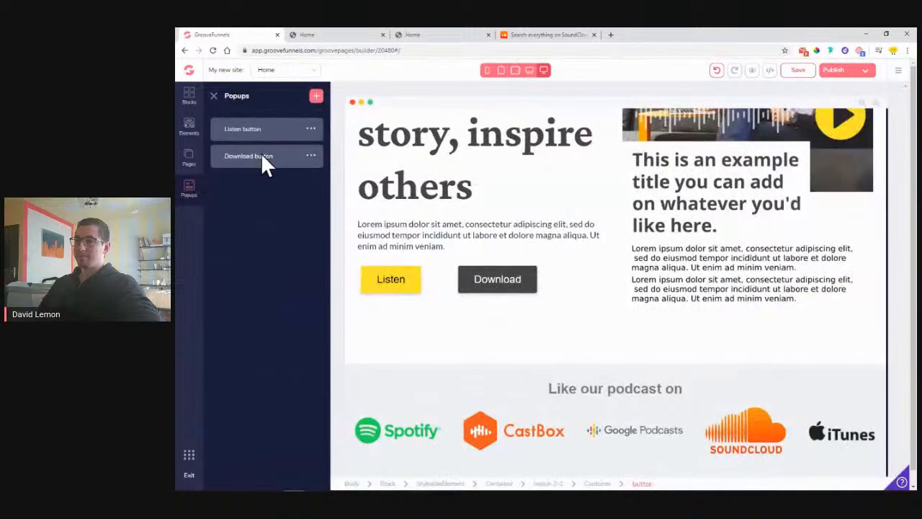
click(262, 159)
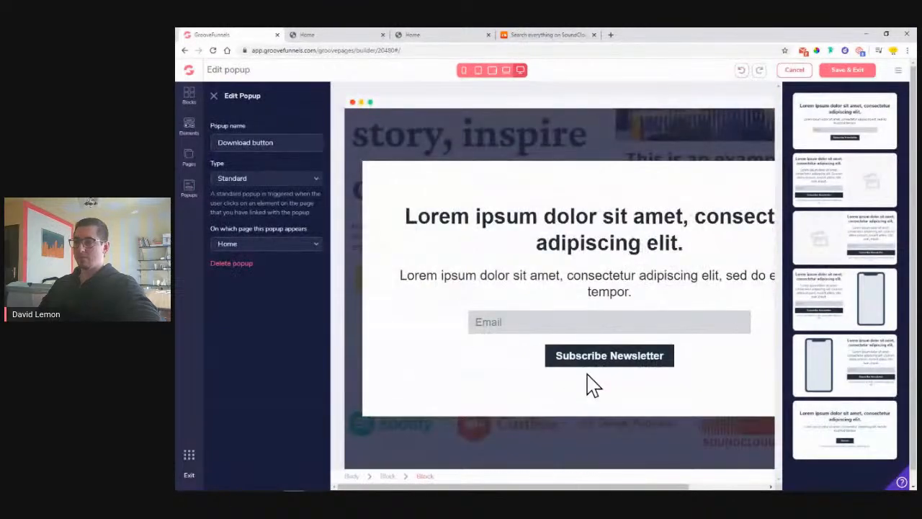
click(599, 364)
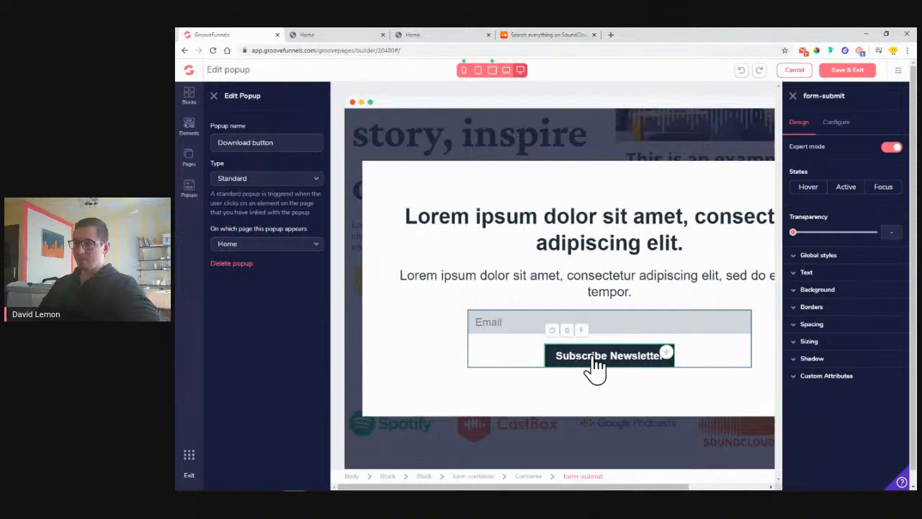
click(820, 256)
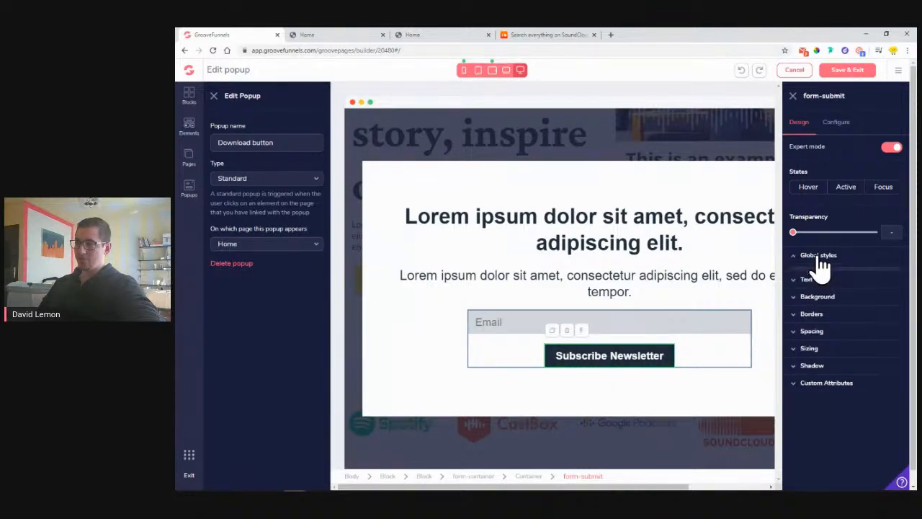
click(829, 276)
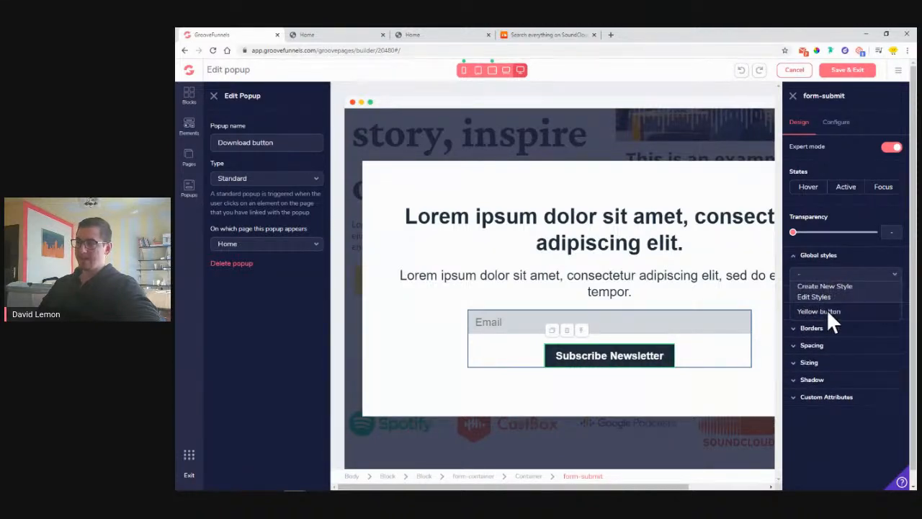
click(827, 312)
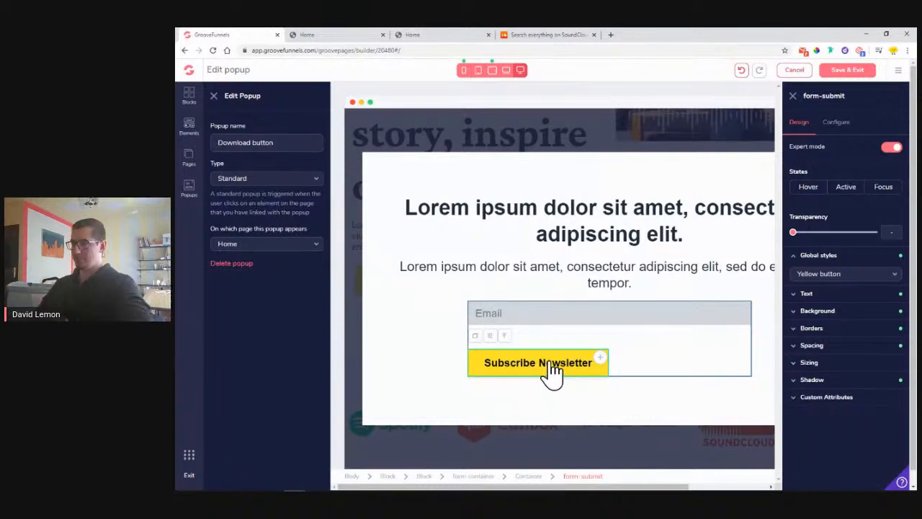
Step: Set the popup's submit button text to "Download now!" and update the button
click(838, 124)
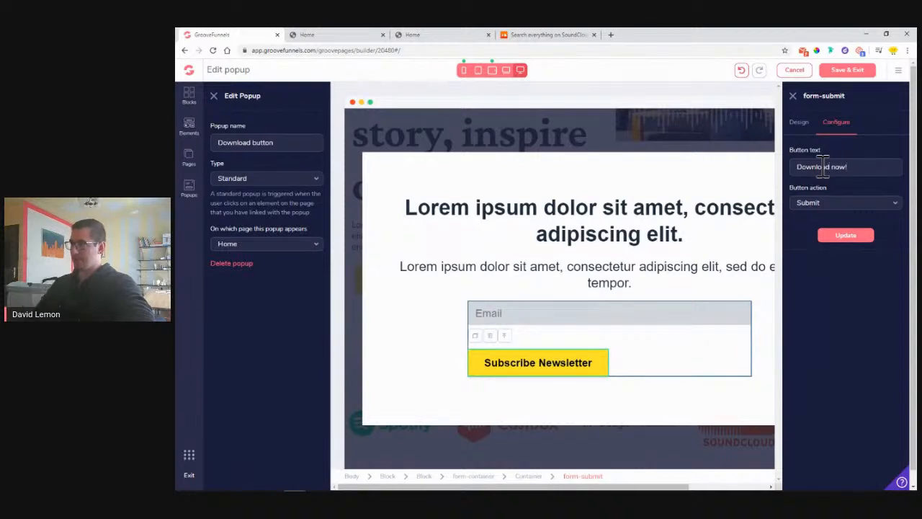
click(852, 240)
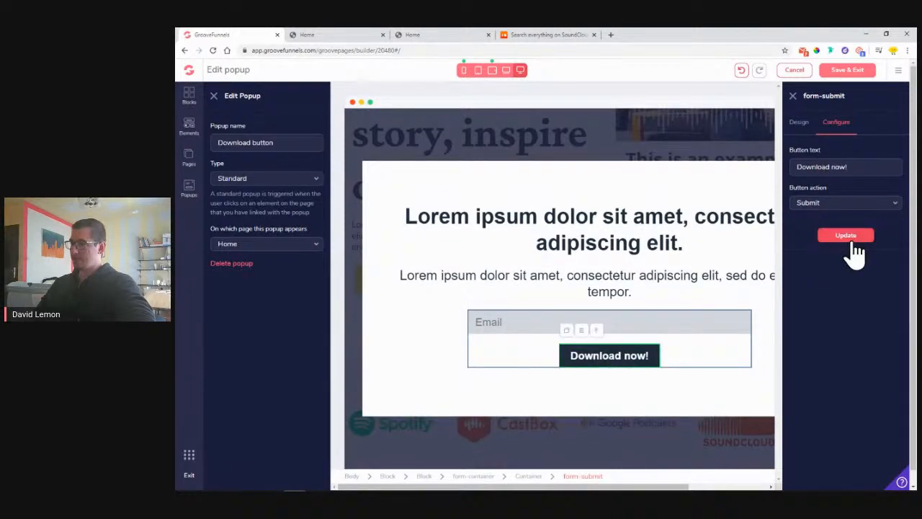
click(857, 237)
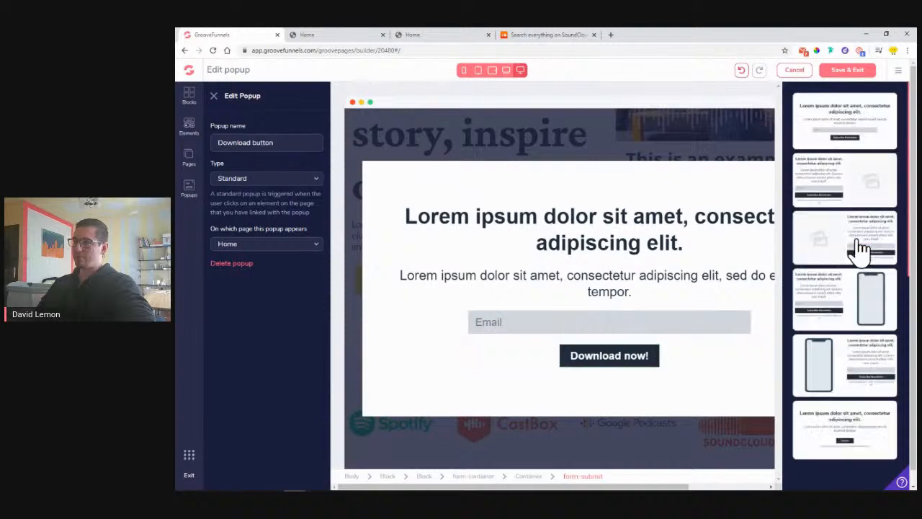
Step: Apply the "Yellow button" global style to the Download now! button, and save and exit the popup
click(598, 363)
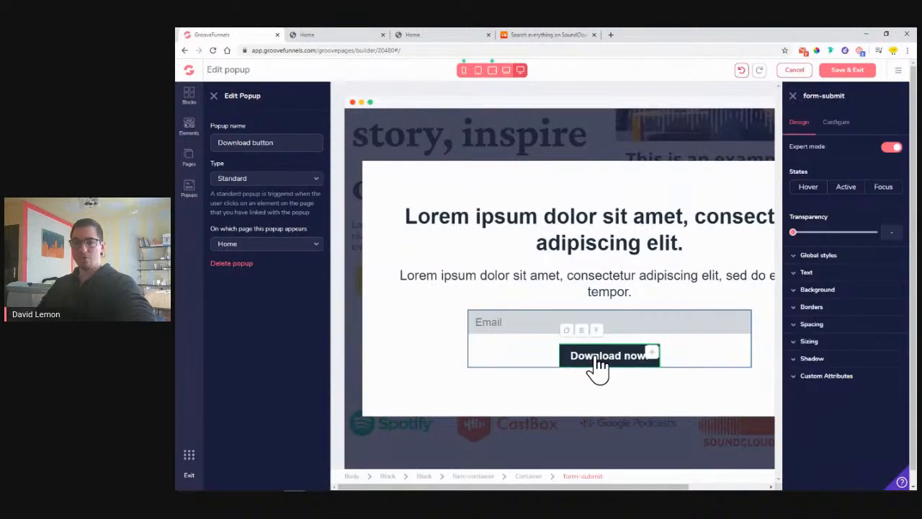
click(819, 261)
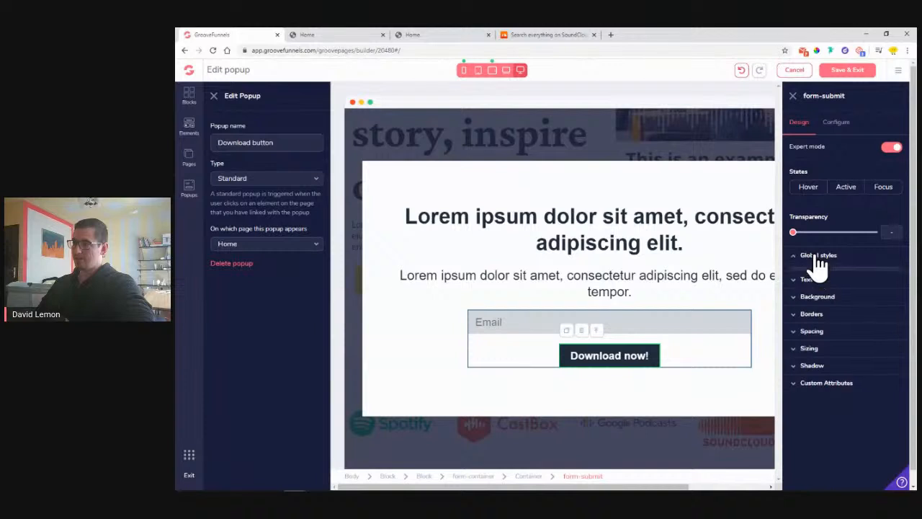
click(822, 275)
click(819, 310)
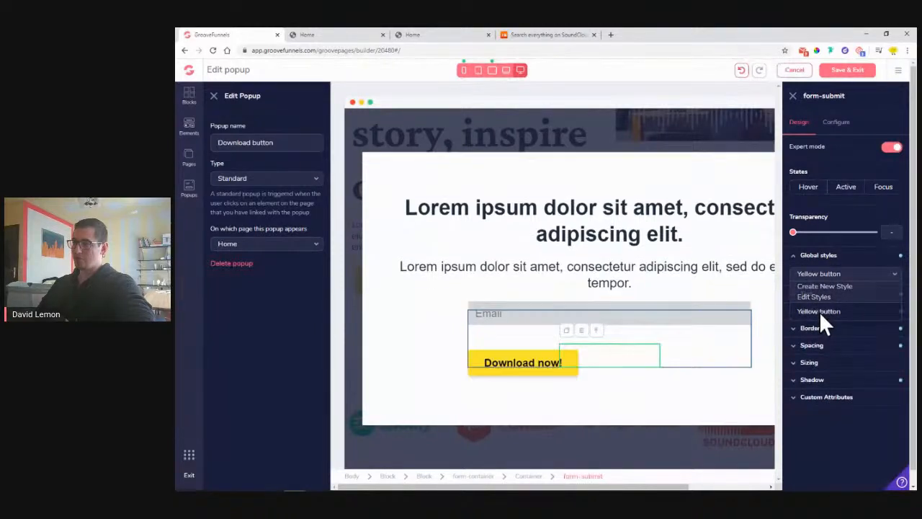
click(848, 70)
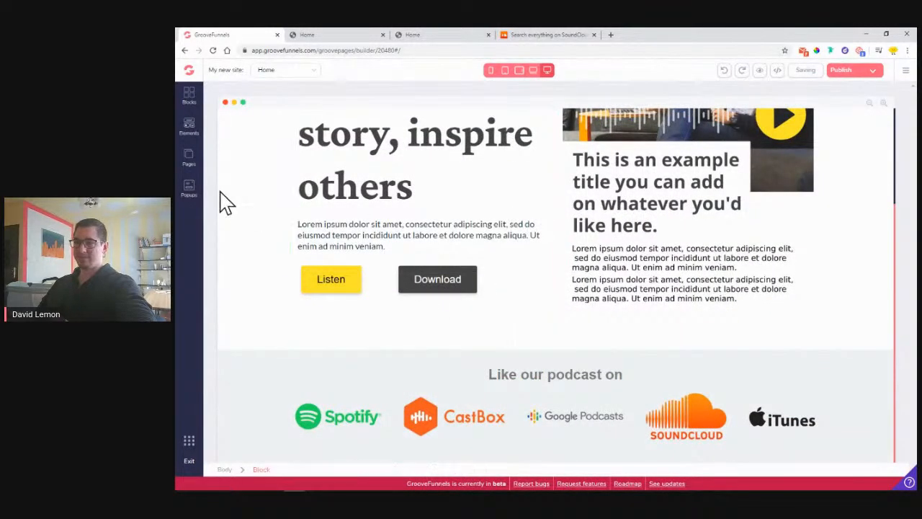
Step: Reopen the "Download button" popup for editing and close its settings and the popup list to widen the canvas
click(189, 193)
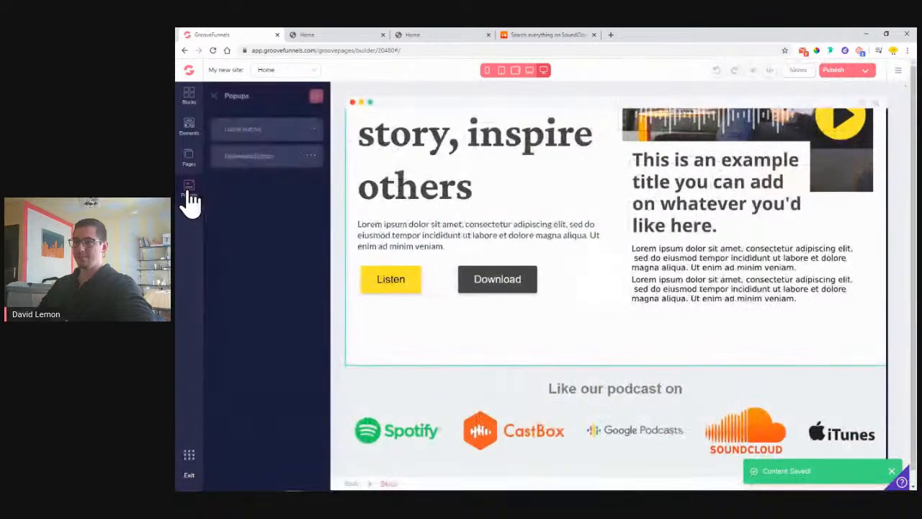
click(251, 156)
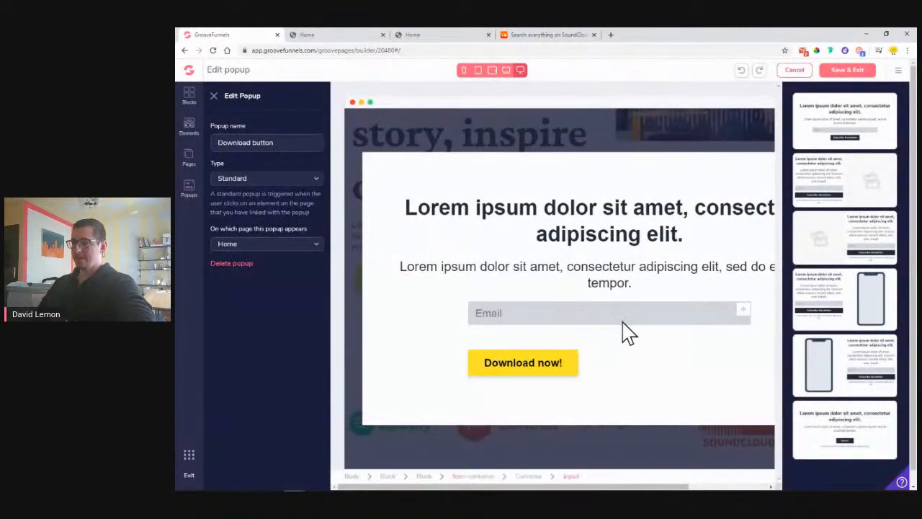
click(212, 96)
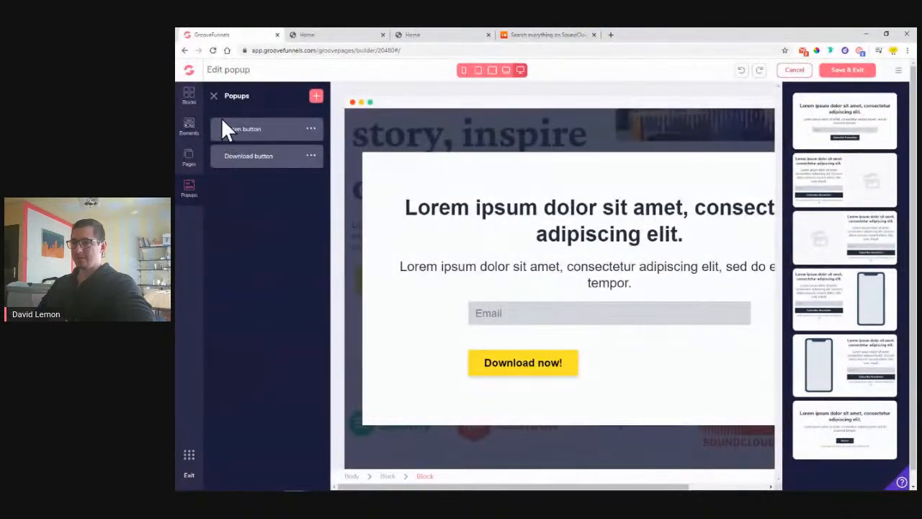
click(213, 96)
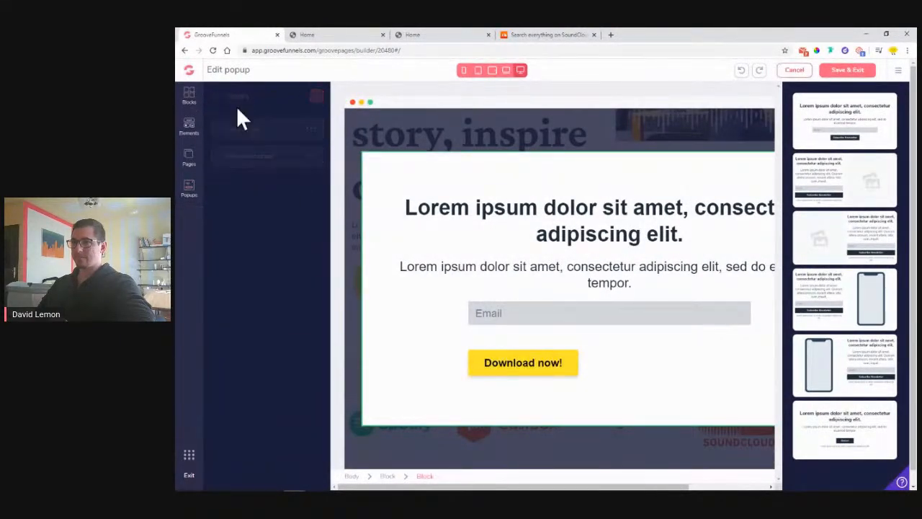
Step: Replace the popup's heading with "Where should we send you the audio file?", copied from the Download popup on the example preview page
click(537, 229)
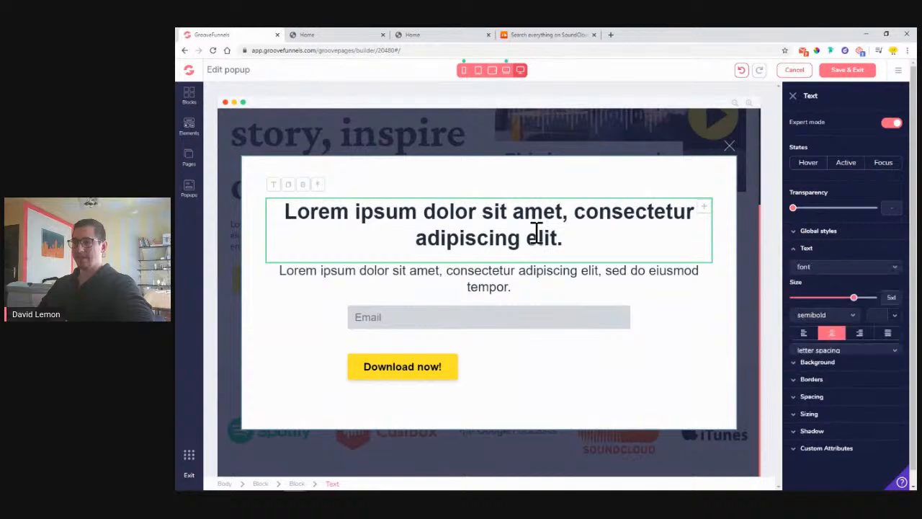
click(423, 34)
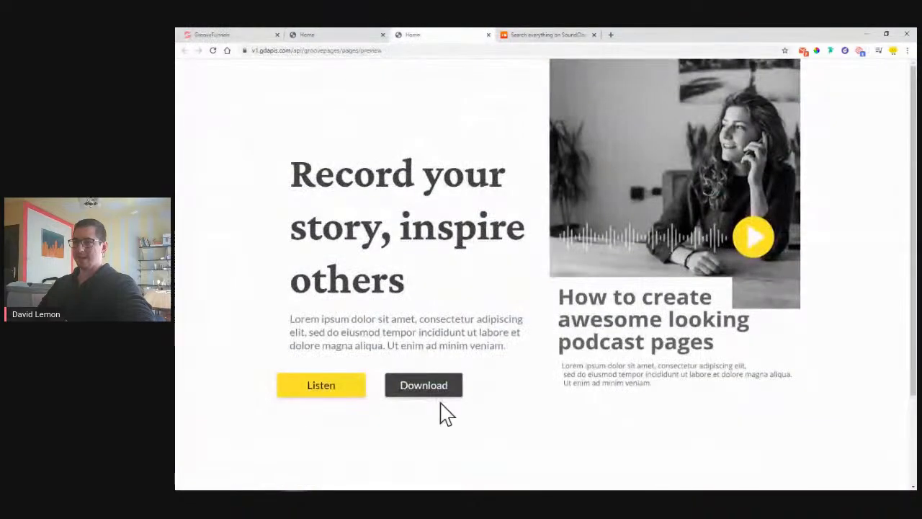
click(436, 388)
drag(434, 191, 609, 228)
right_click(591, 221)
click(605, 227)
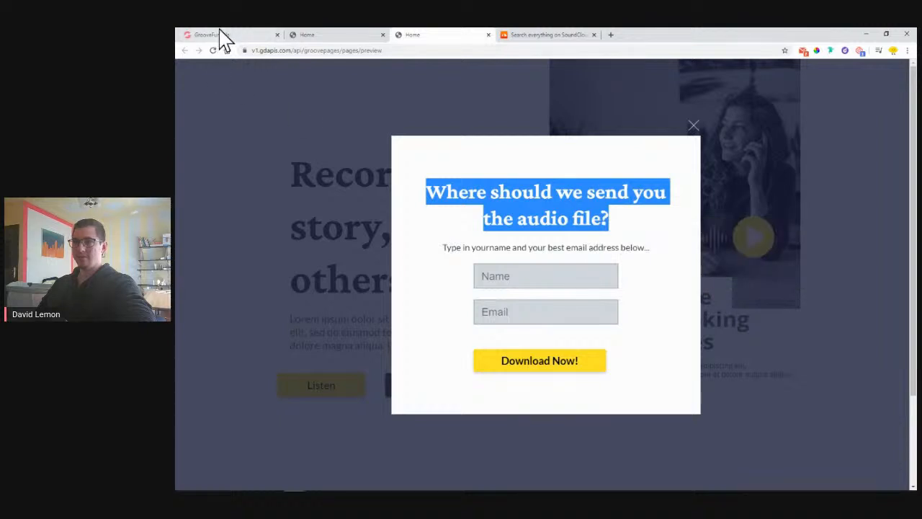
click(220, 35)
click(456, 242)
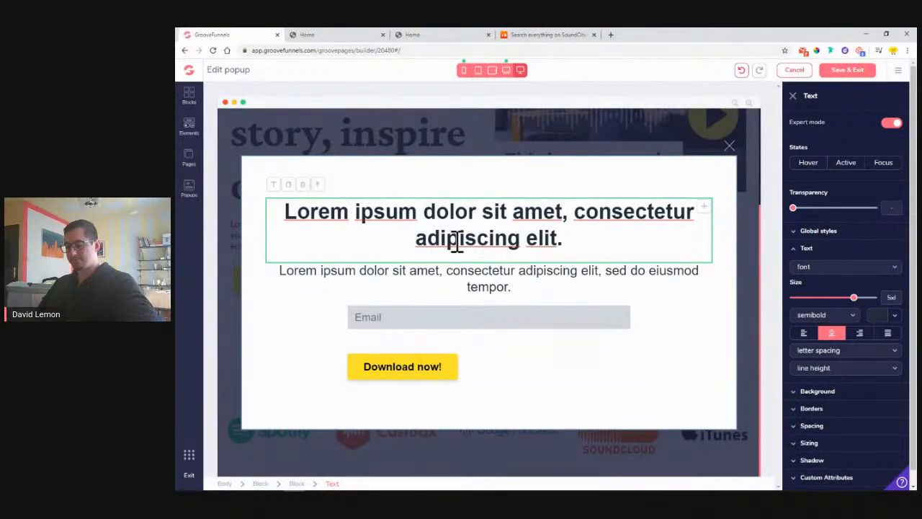
key(ctrl+a)
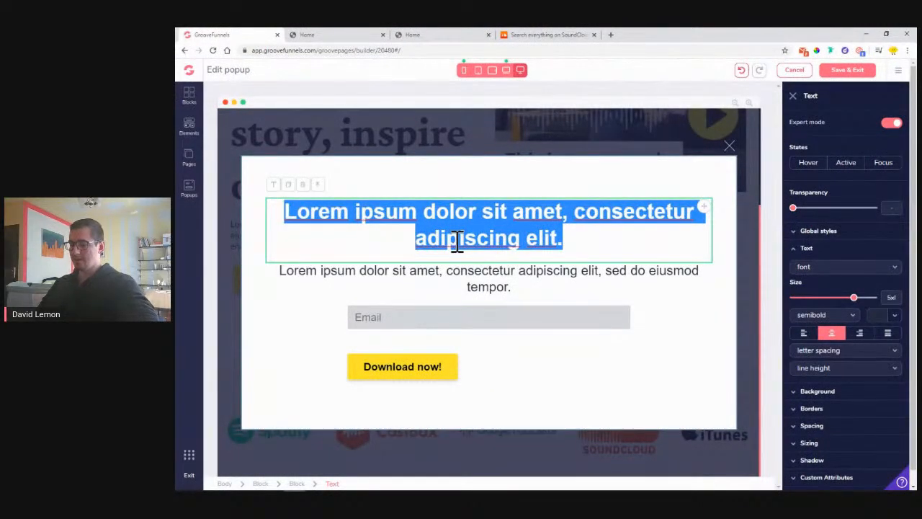
key(ctrl+v)
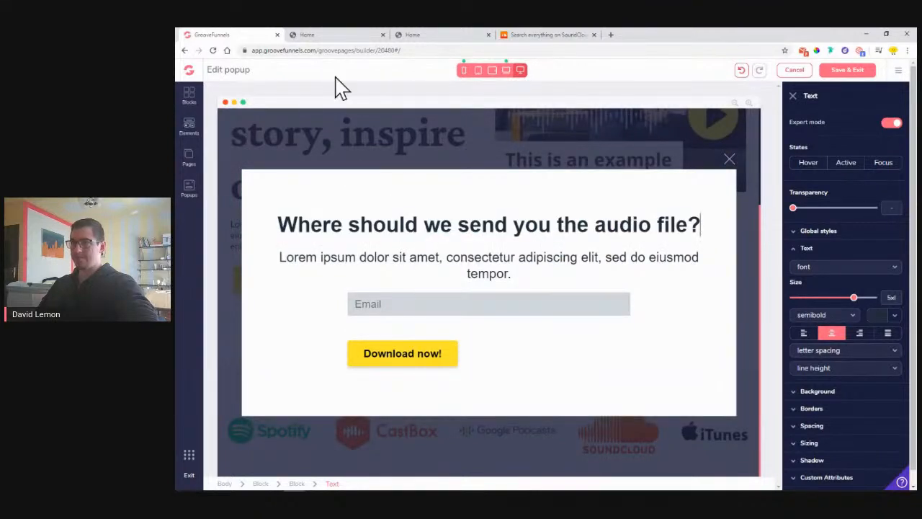
Step: Replace the popup's subtext with the example popup's line, corrected to "Type in your name and your best email address below..."
click(319, 52)
click(404, 36)
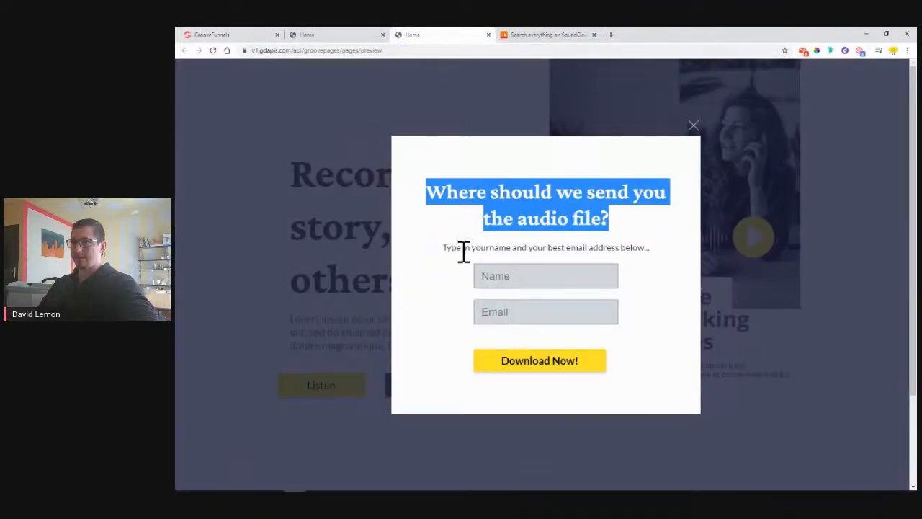
drag(447, 249, 652, 253)
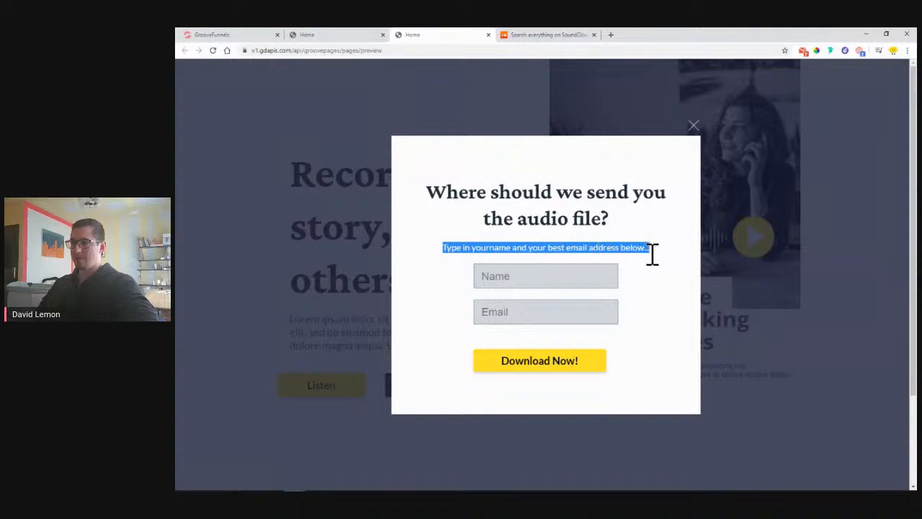
click(235, 38)
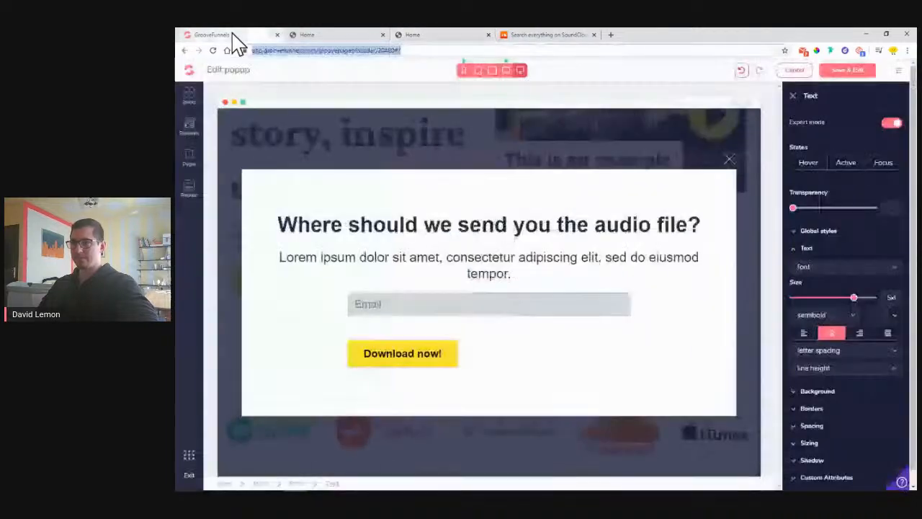
click(396, 257)
double_click(395, 256)
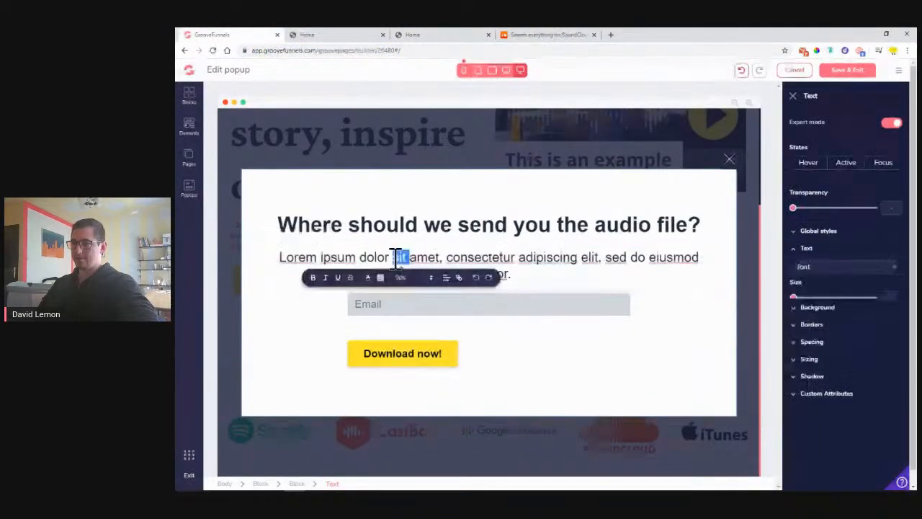
triple_click(395, 257)
key(ctrl+v)
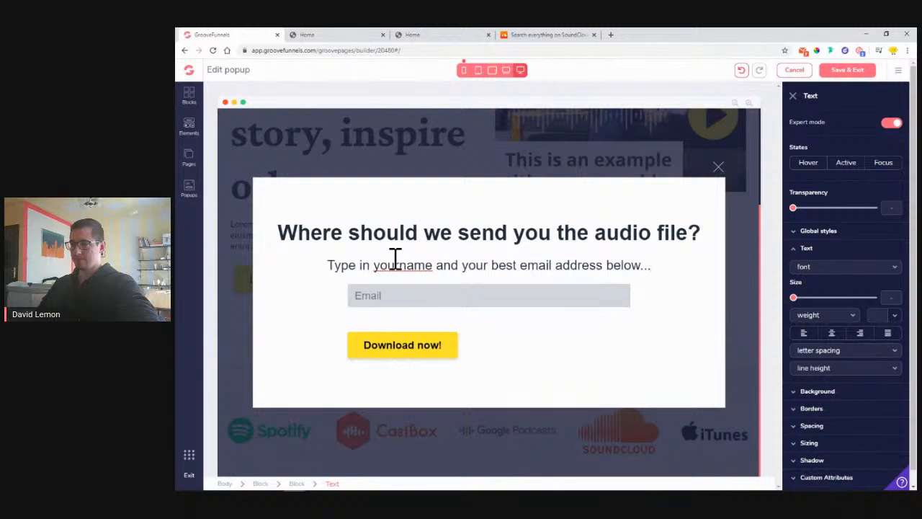
click(397, 265)
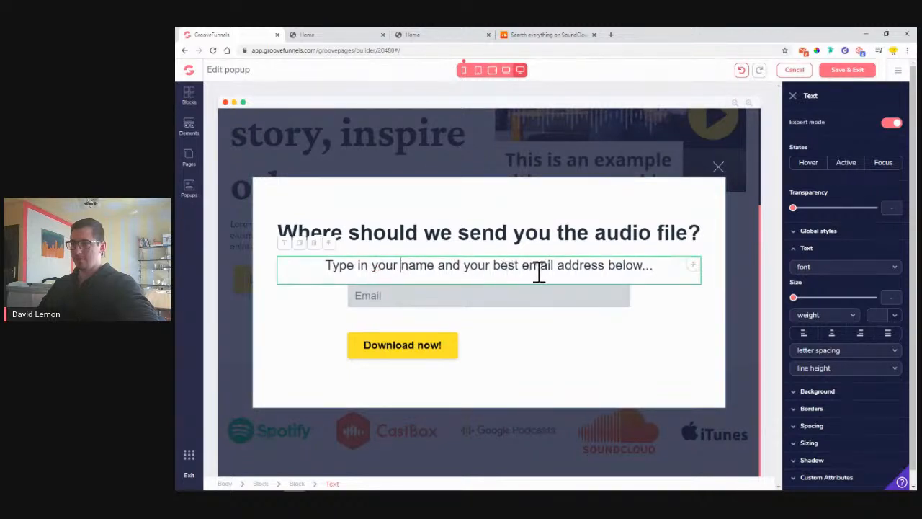
Step: Duplicate the email field and set the upper field's input name to "name" and its placeholder to "Name"
click(425, 295)
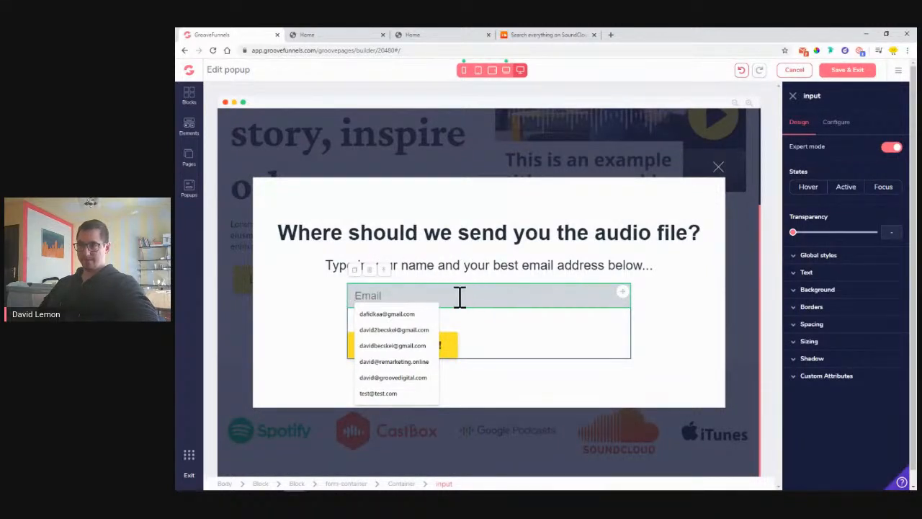
click(355, 271)
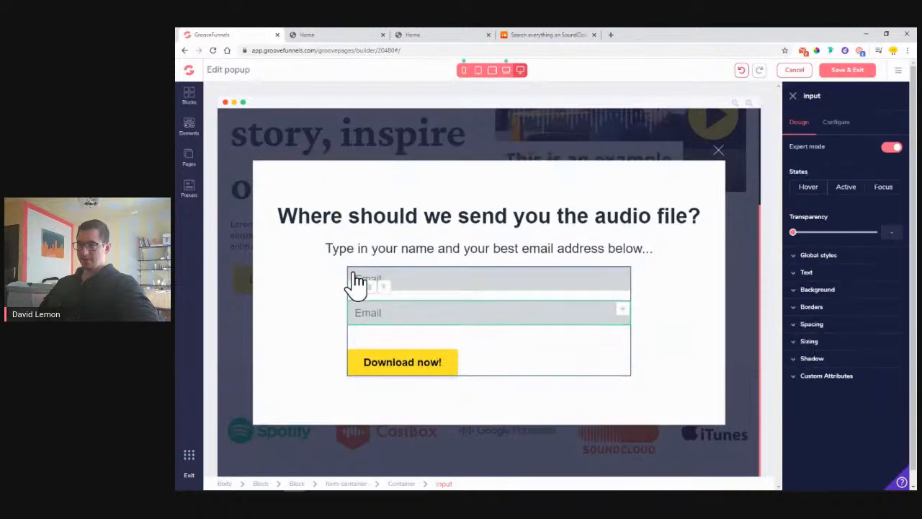
click(463, 278)
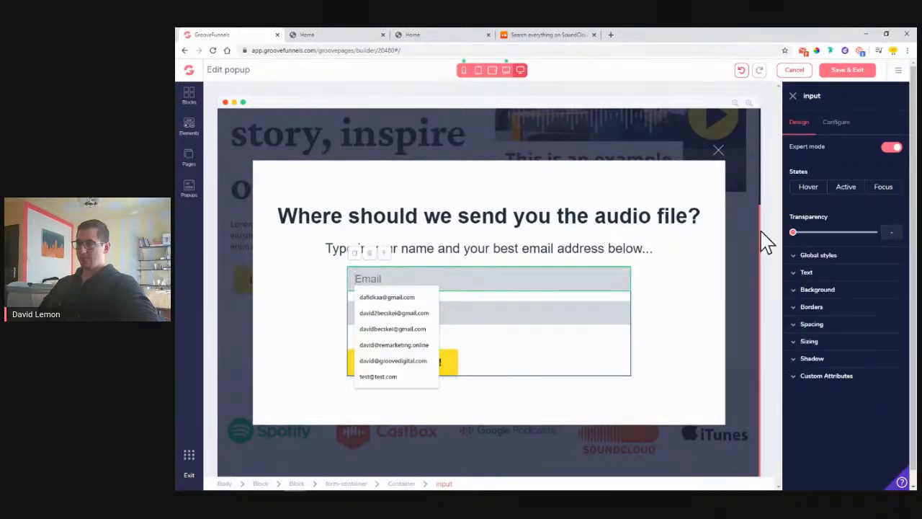
click(832, 126)
click(835, 130)
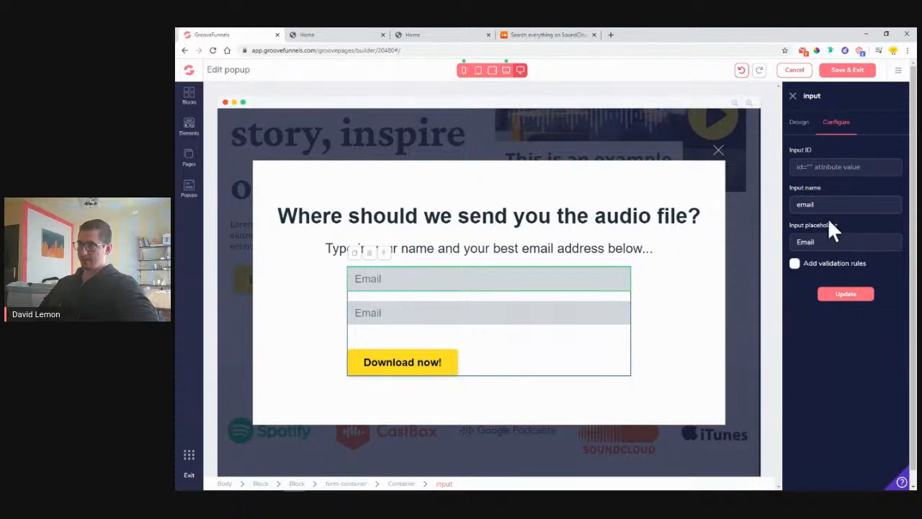
drag(830, 207, 792, 207)
text(name)
key(Tab)
text(Name)
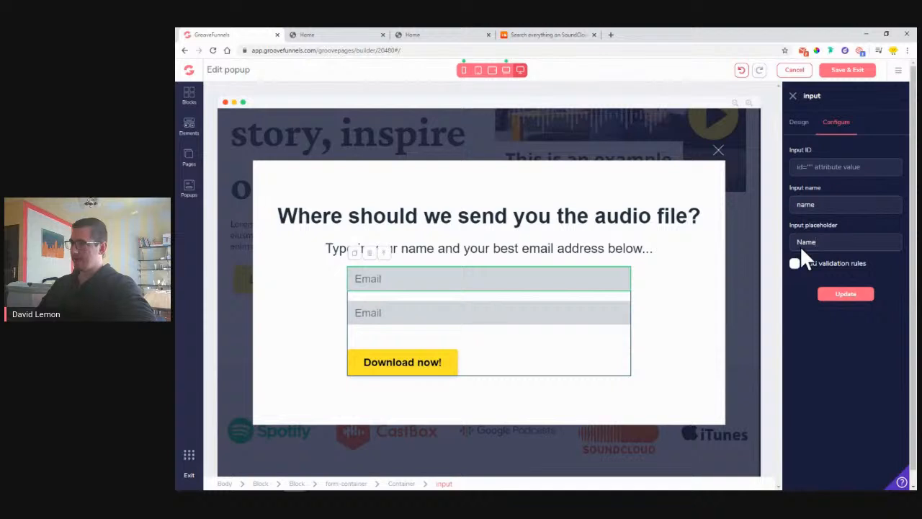
Step: Add validation rules to the Name field with input type text and input not allowed to be empty, and update it
click(796, 265)
click(822, 297)
click(824, 314)
click(821, 316)
click(847, 347)
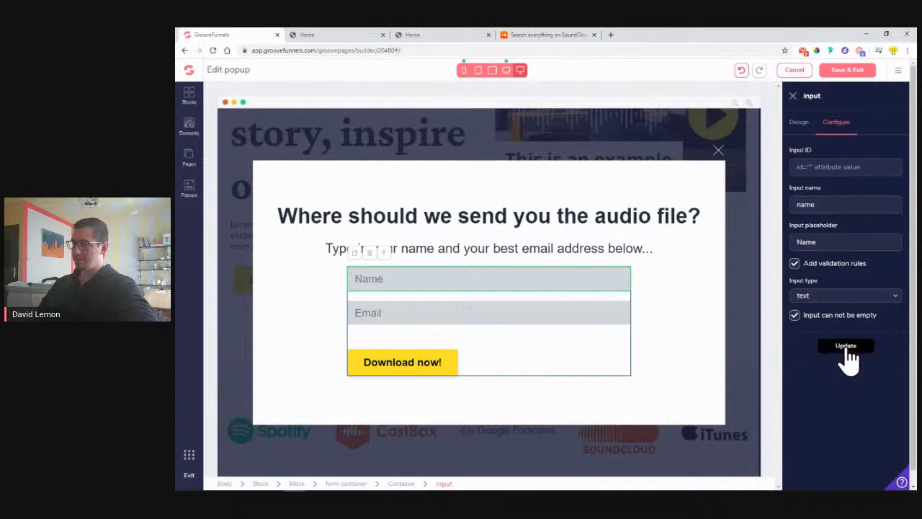
click(847, 348)
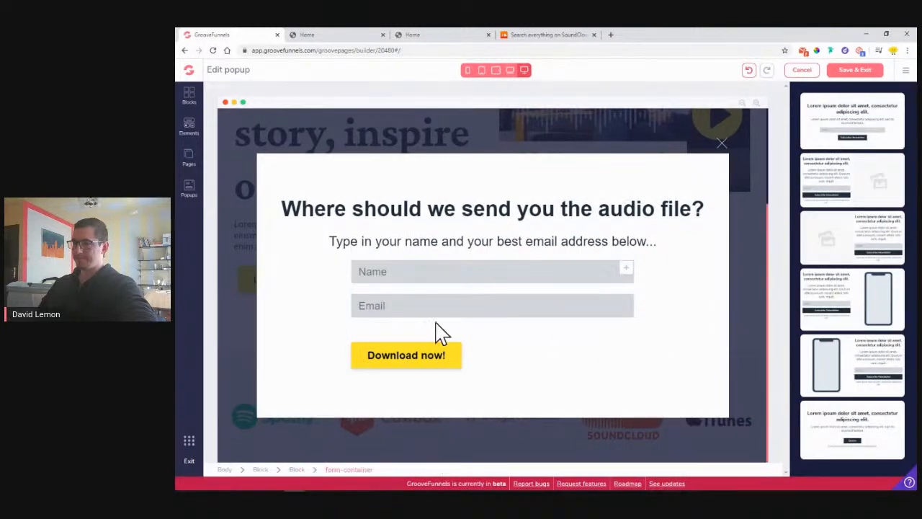
Step: Add validation rules to the Email field with input type email and input not allowed to be empty, and update it
click(398, 306)
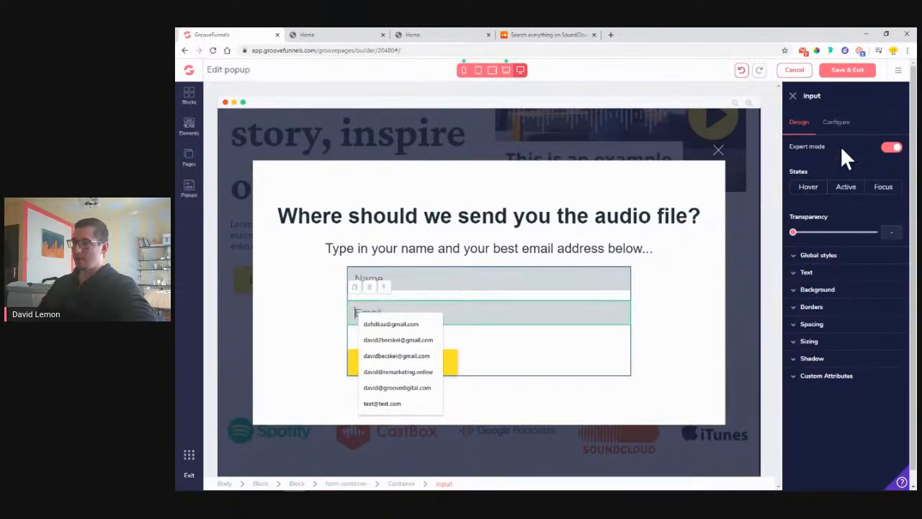
click(840, 126)
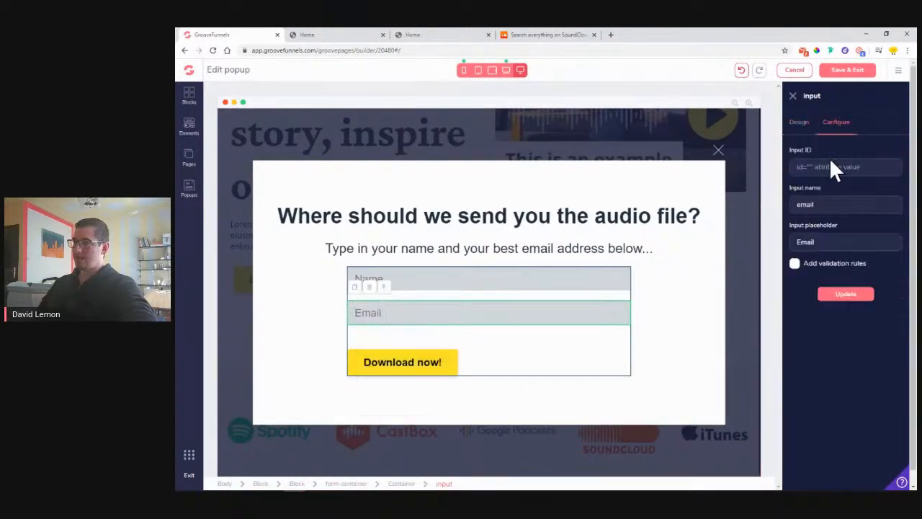
click(797, 265)
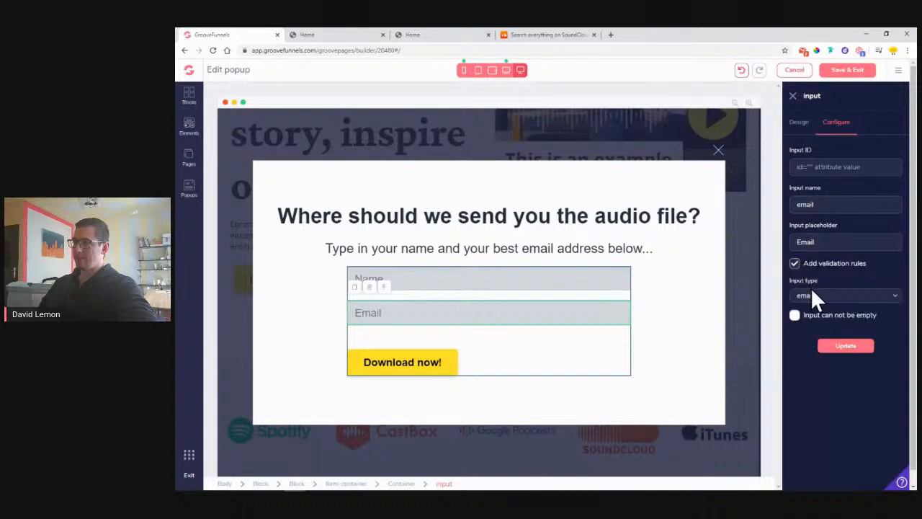
click(849, 349)
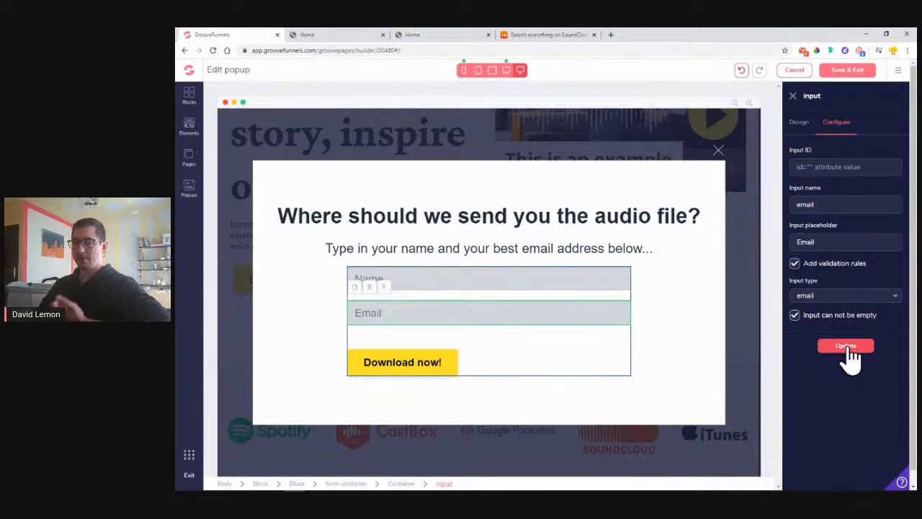
click(847, 347)
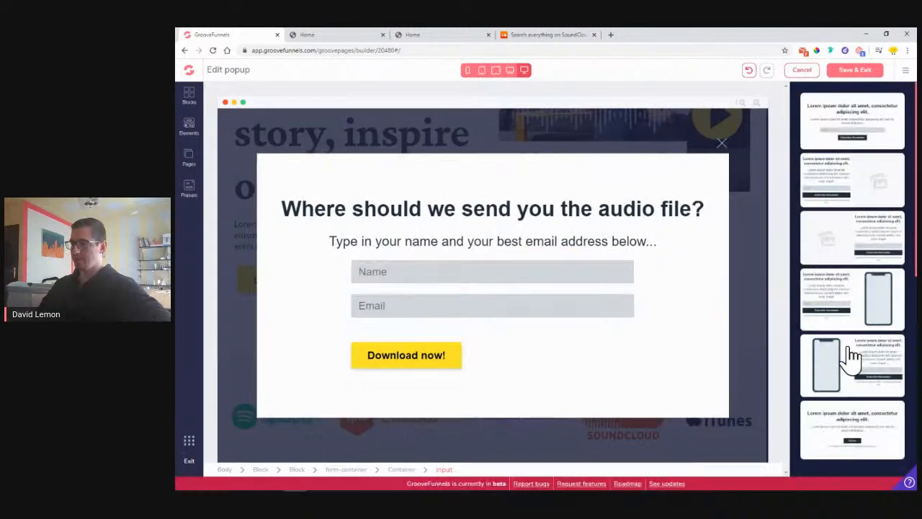
click(471, 294)
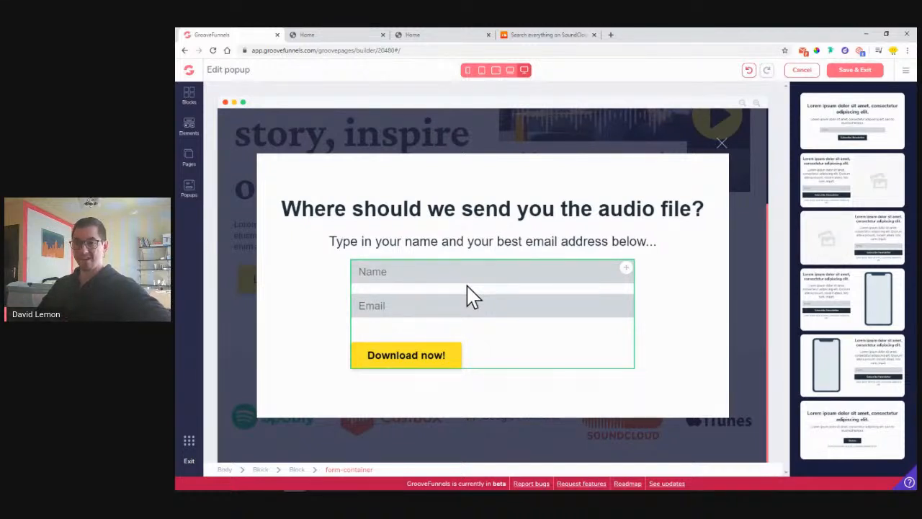
click(440, 355)
click(477, 332)
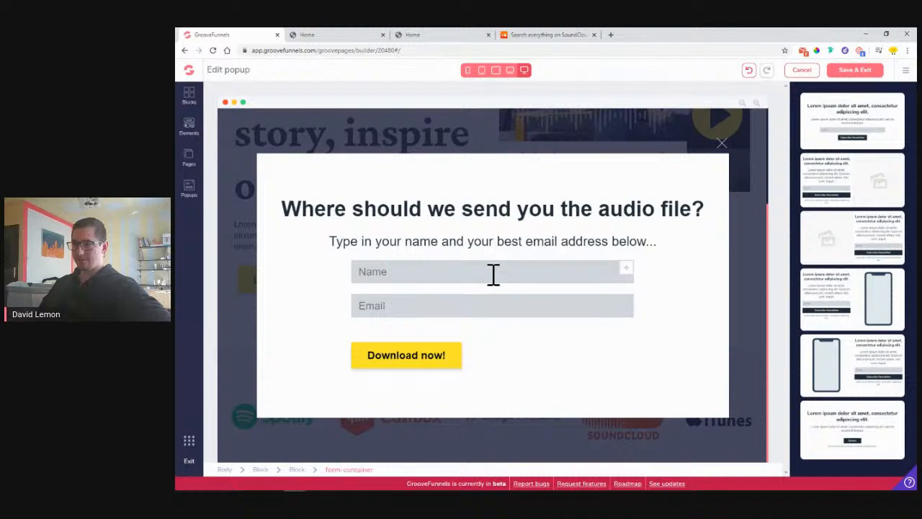
click(494, 340)
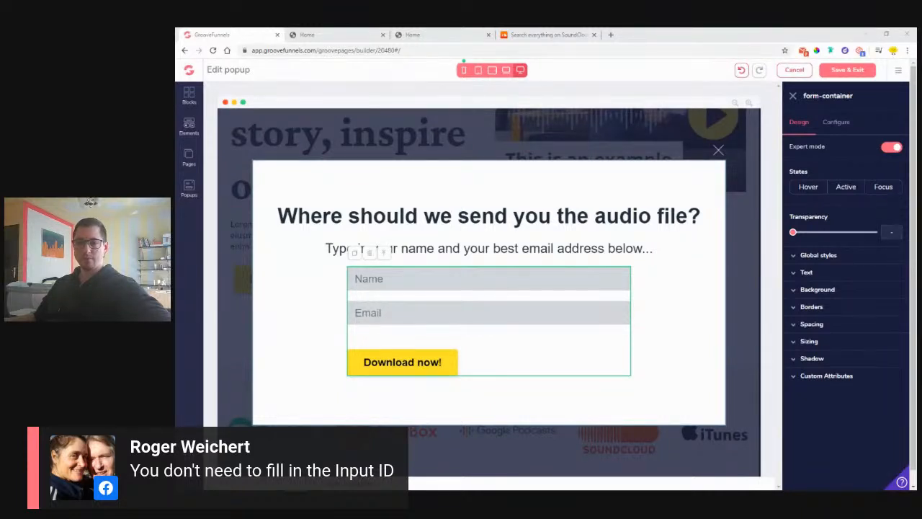
Step: Set the Name field's input ID to "name" and update the field
click(459, 281)
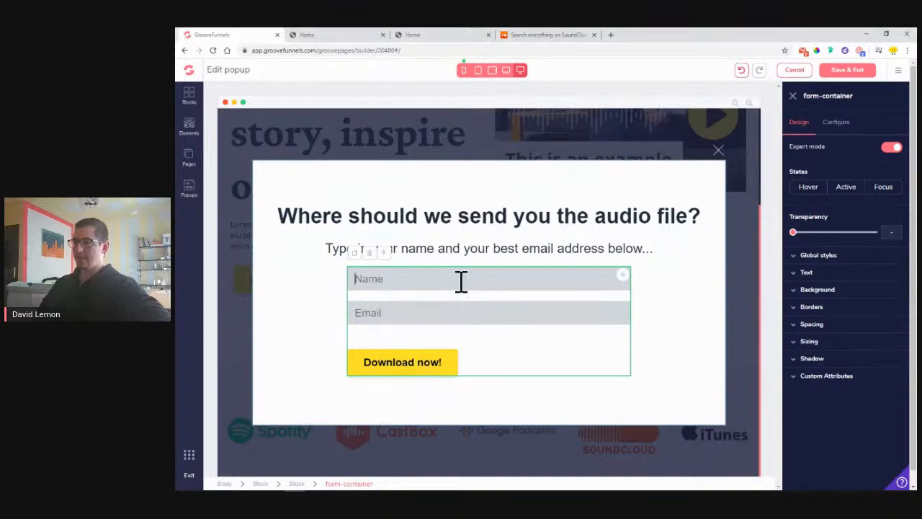
click(836, 124)
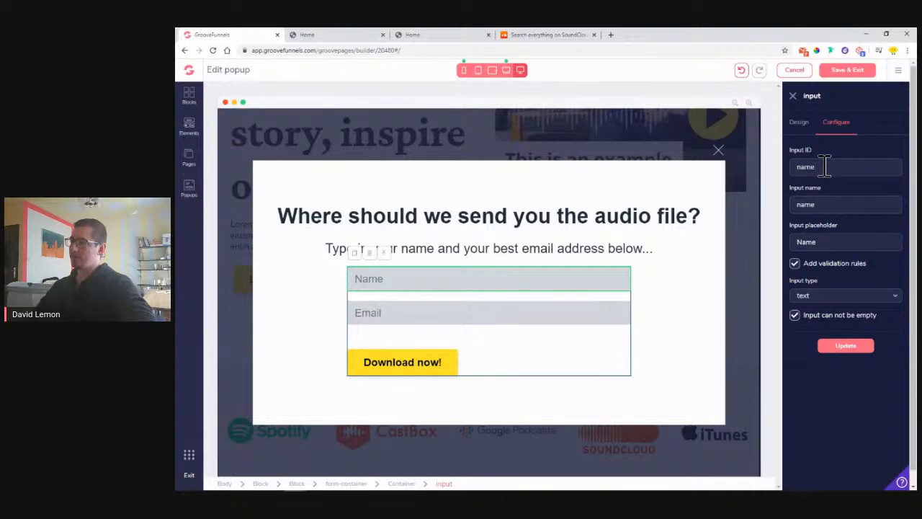
click(848, 352)
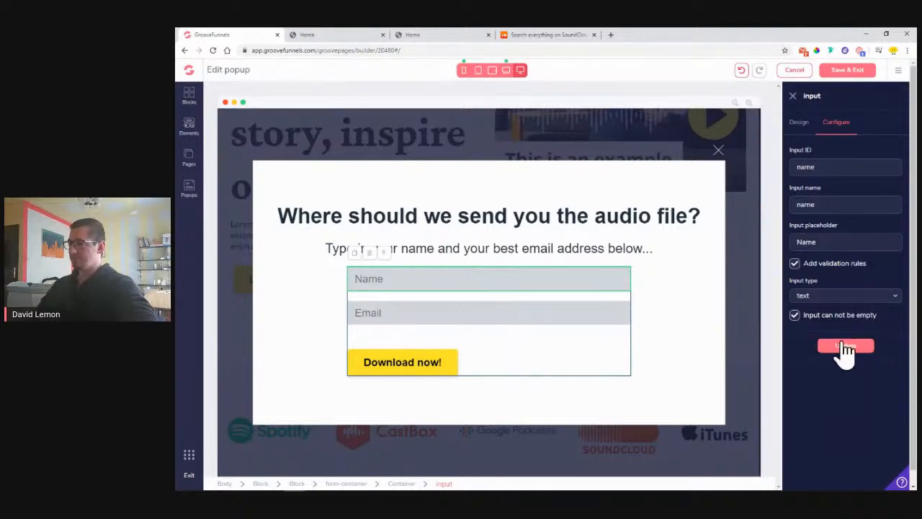
Step: Set the Email field's input ID to "email" and update the field
click(466, 312)
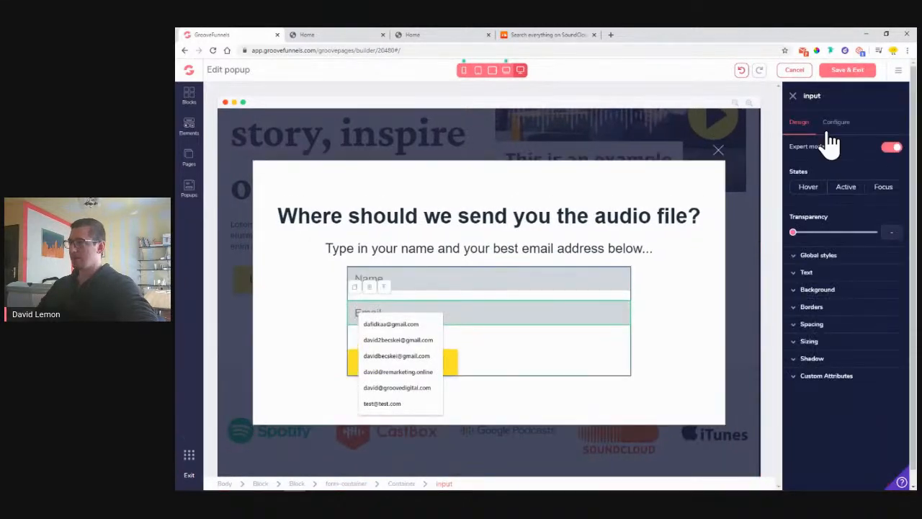
click(835, 124)
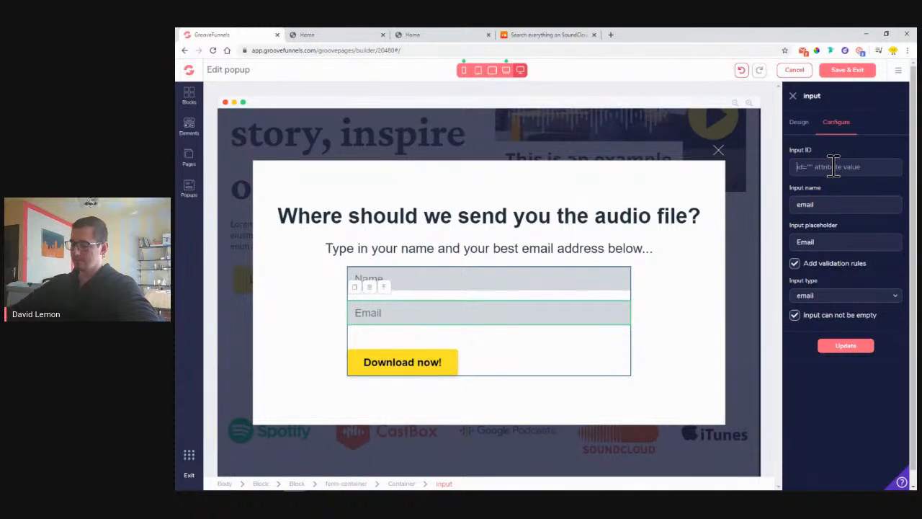
click(841, 349)
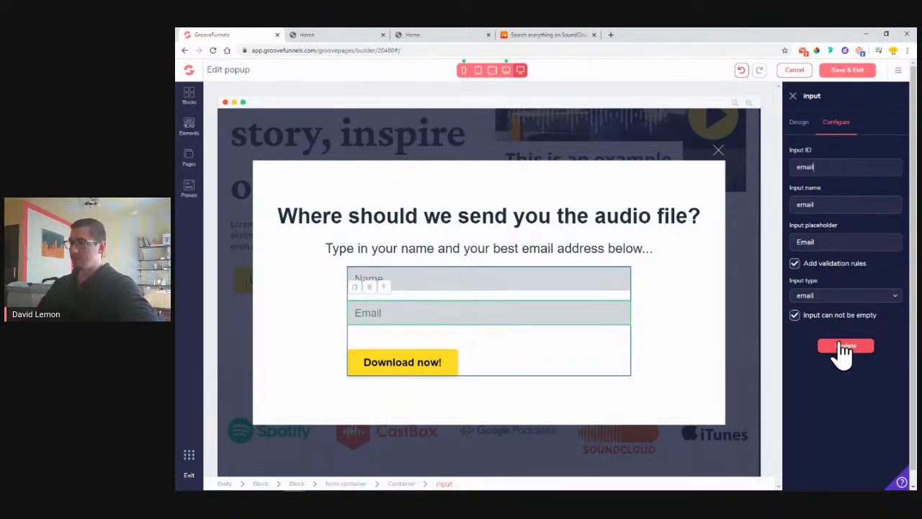
click(844, 351)
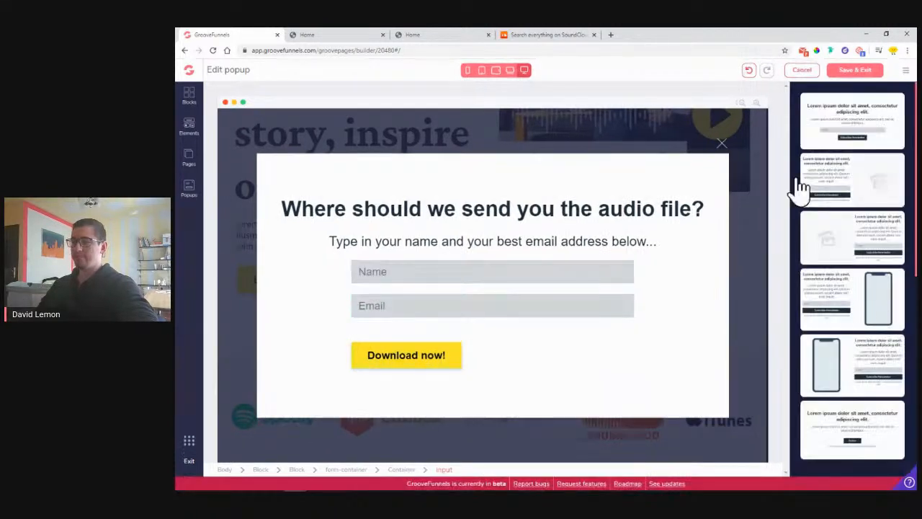
Step: Save the edited Download popup, exit the popup editor and save the page
click(552, 304)
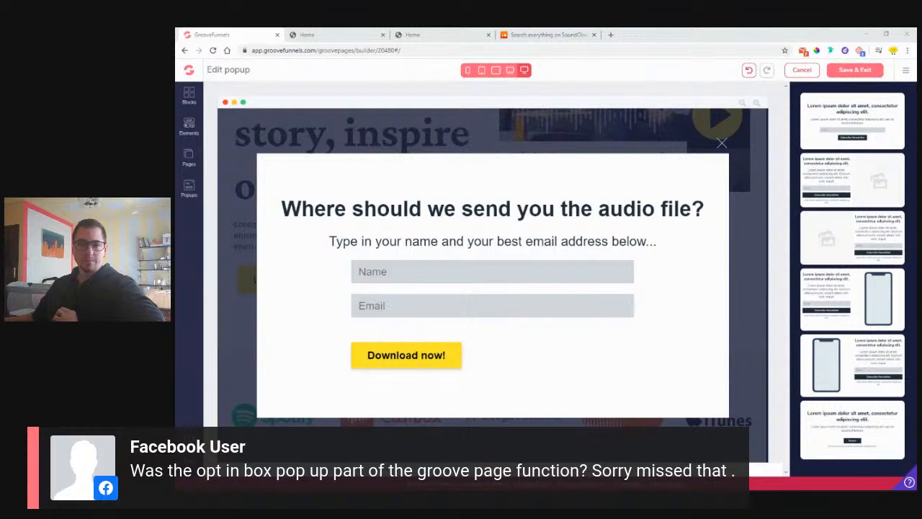
click(853, 72)
click(815, 72)
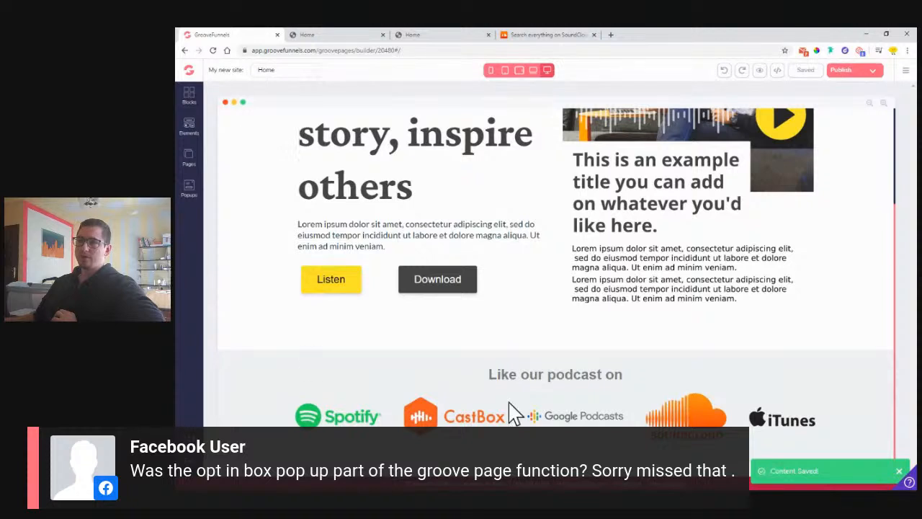
Step: Start a new popup to examine its name, type and page options, and cancel it without creating anything
scroll(343, 217, up, 2)
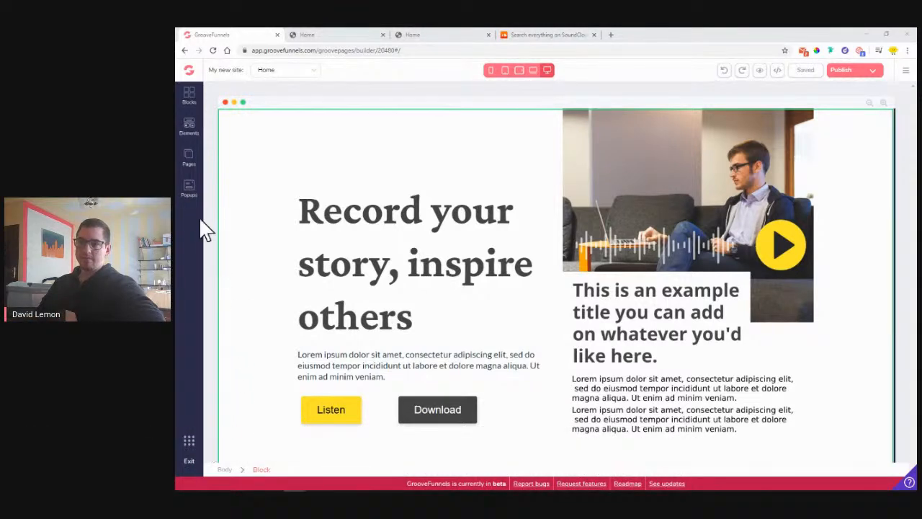
click(189, 190)
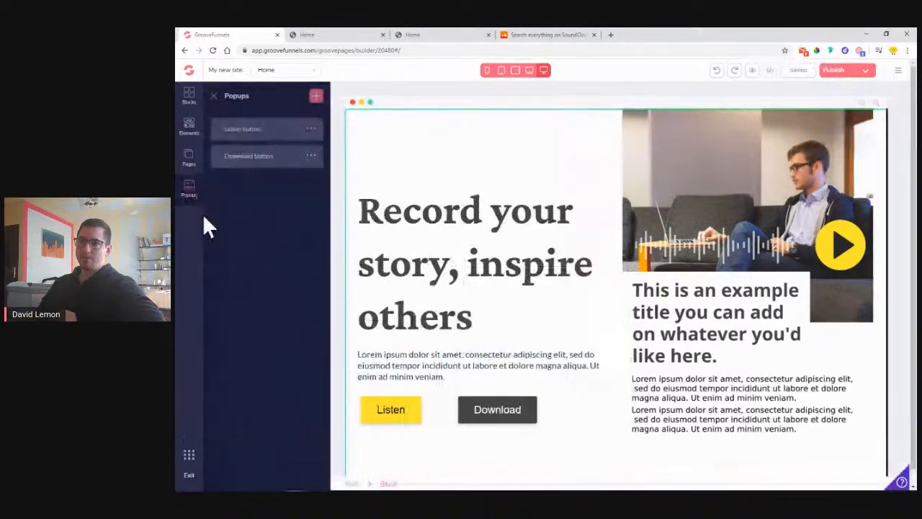
click(316, 98)
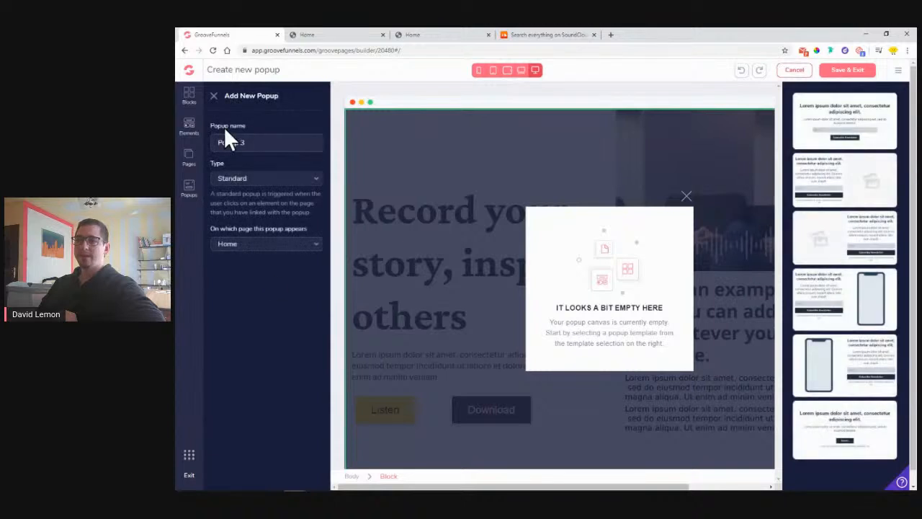
click(228, 180)
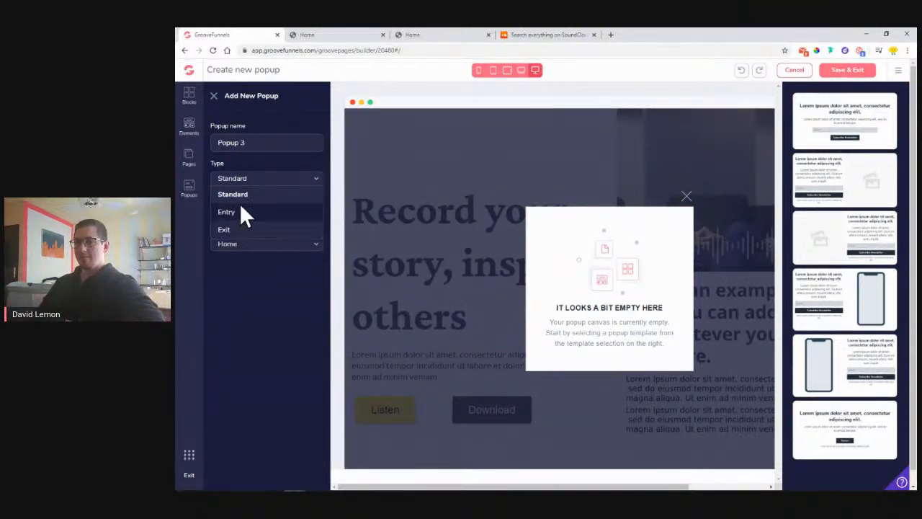
click(274, 159)
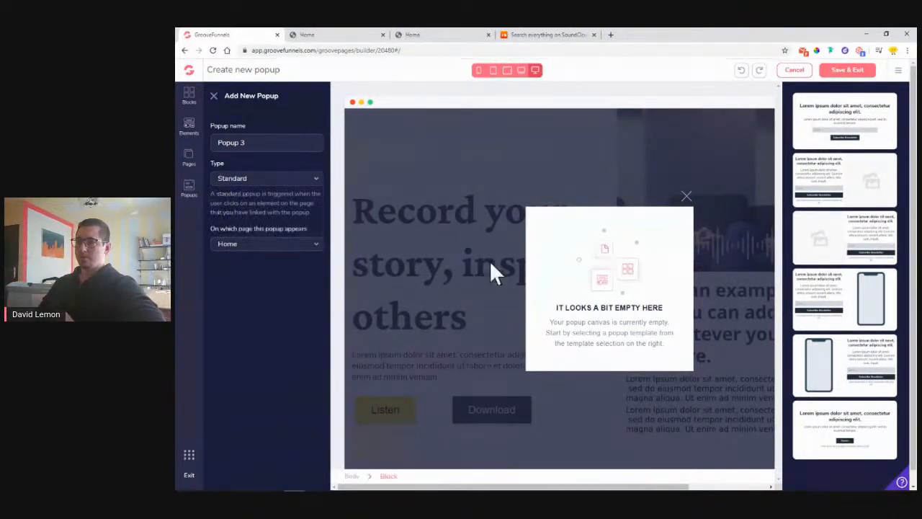
click(214, 96)
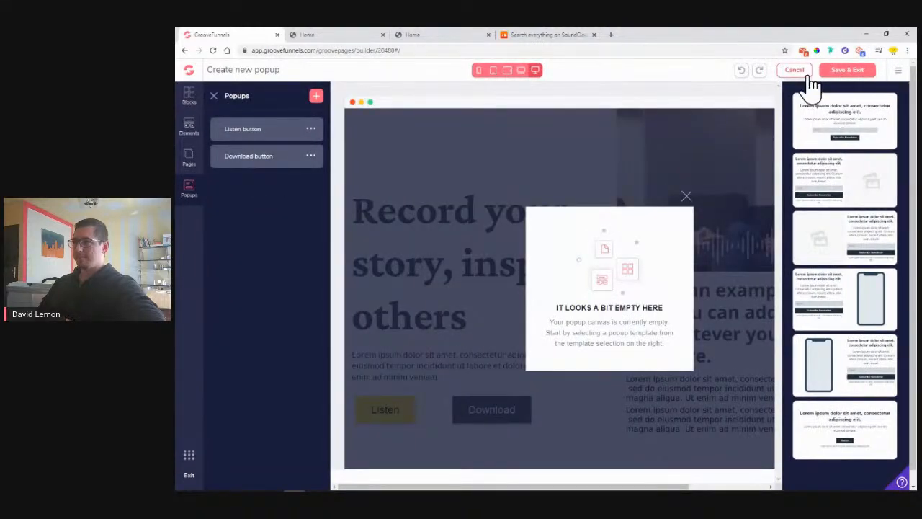
click(801, 72)
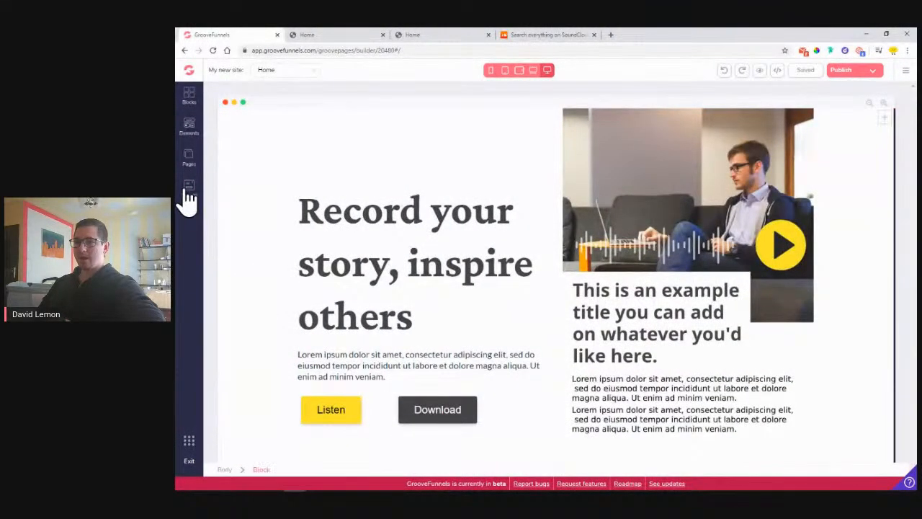
Step: Reopen the Download button popup for editing and select its "Download now!" submit button
click(188, 188)
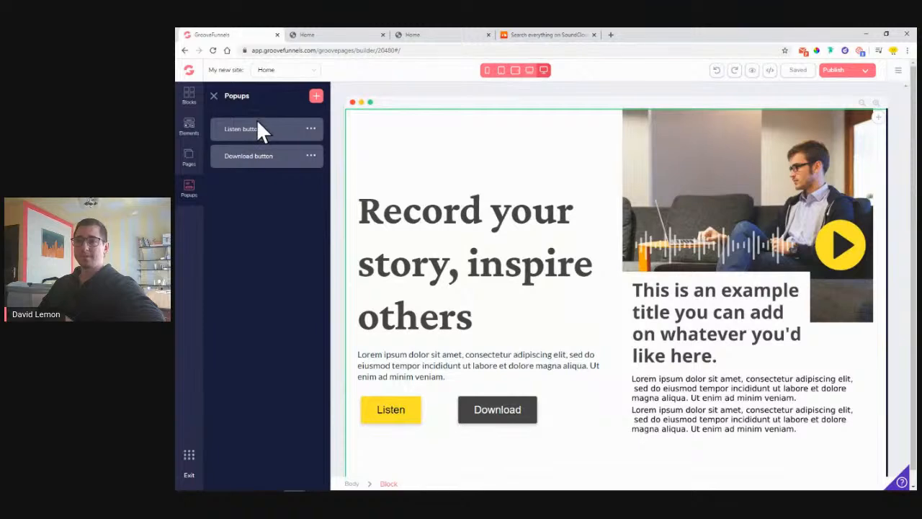
click(249, 156)
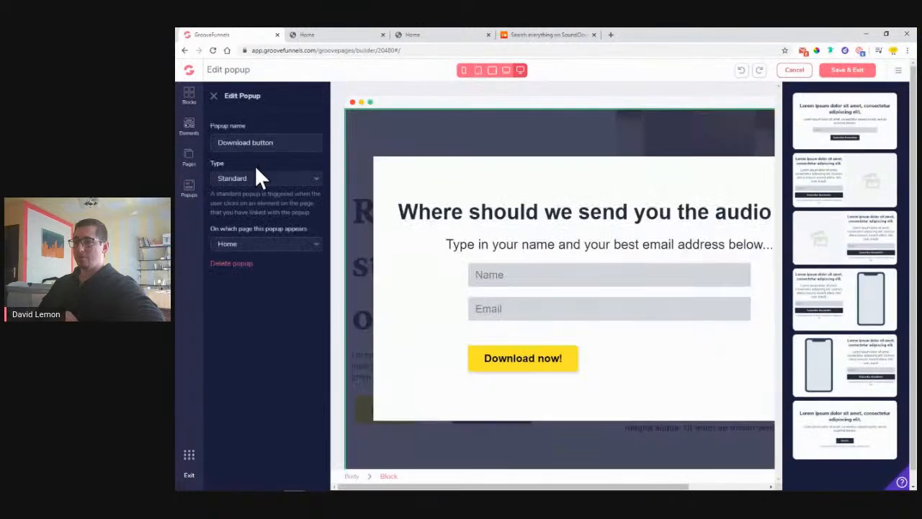
click(508, 302)
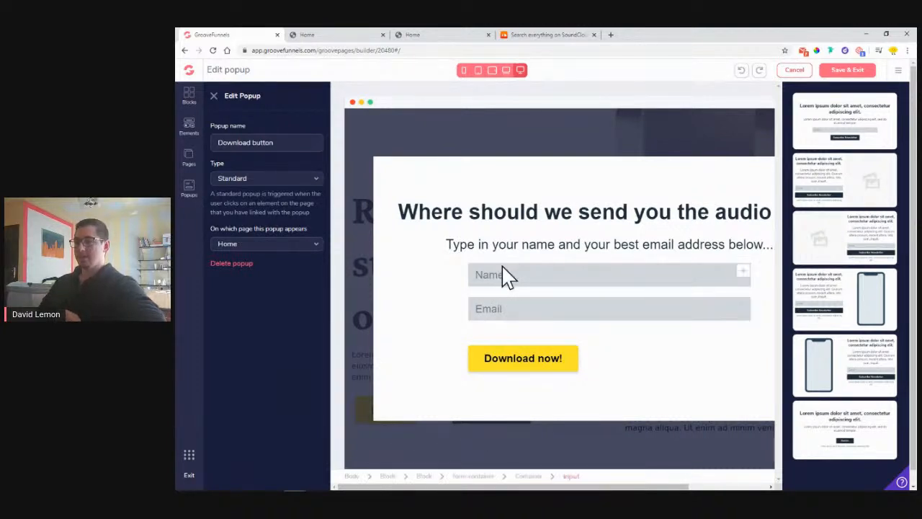
click(535, 372)
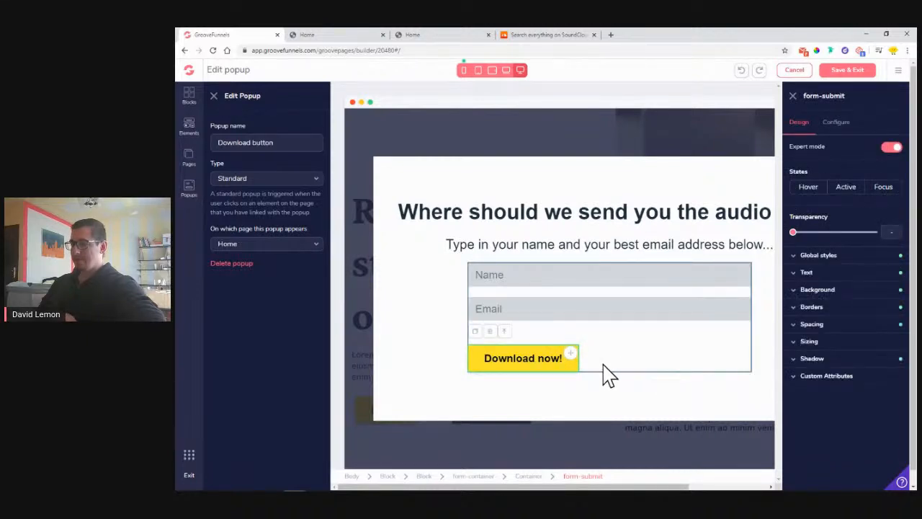
Step: Set the popup's inner block layout to vertical direction with centred primary and secondary alignment
click(426, 476)
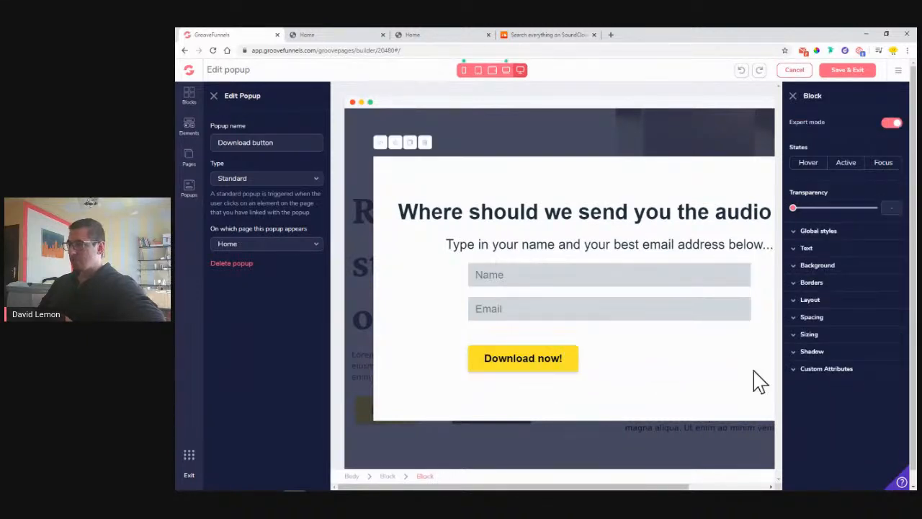
click(849, 302)
click(868, 330)
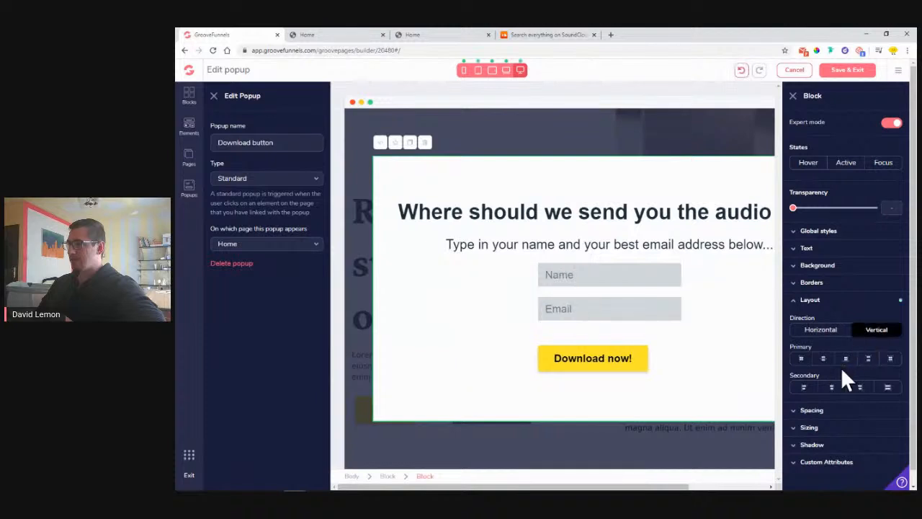
click(832, 387)
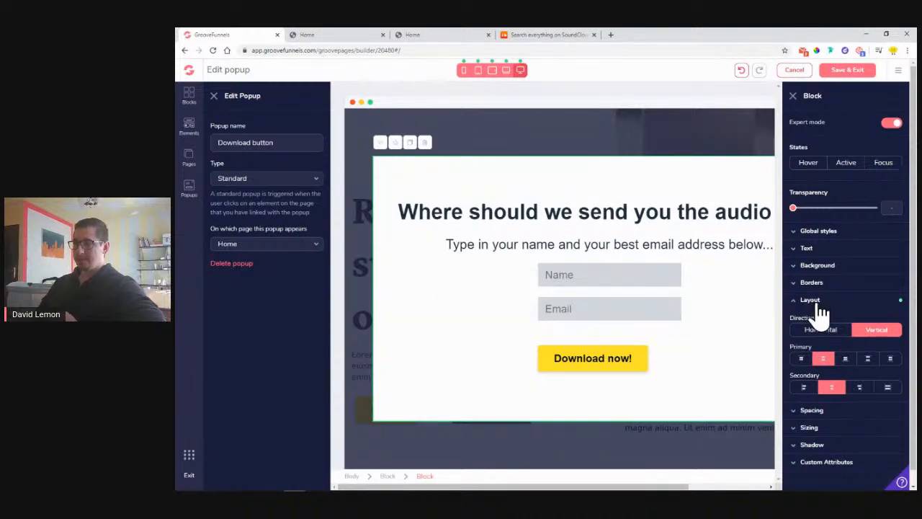
Step: Try the md maximum width on the form container, reset it, and check the Name field's sizing
click(583, 275)
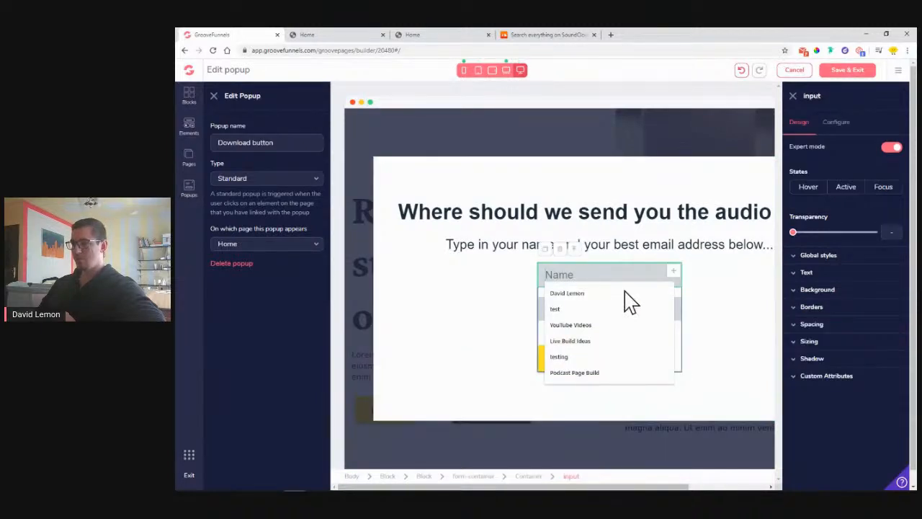
click(681, 355)
click(817, 343)
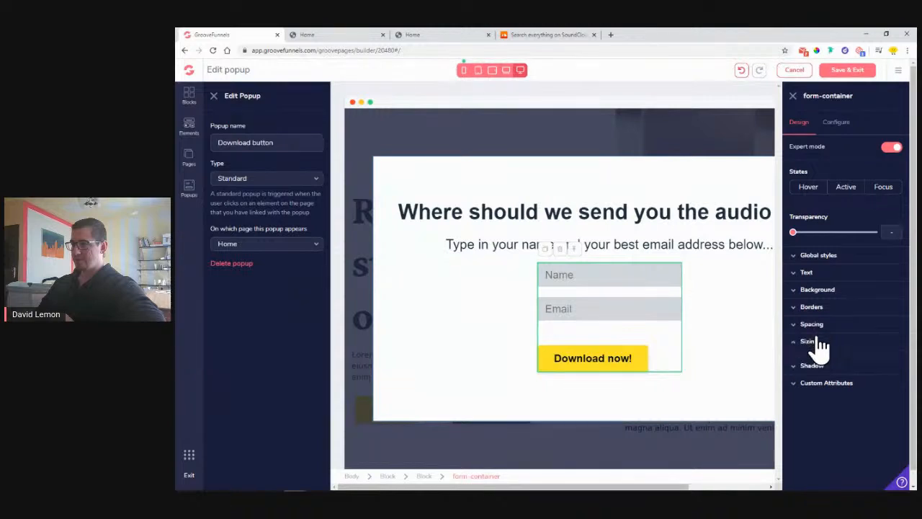
click(870, 402)
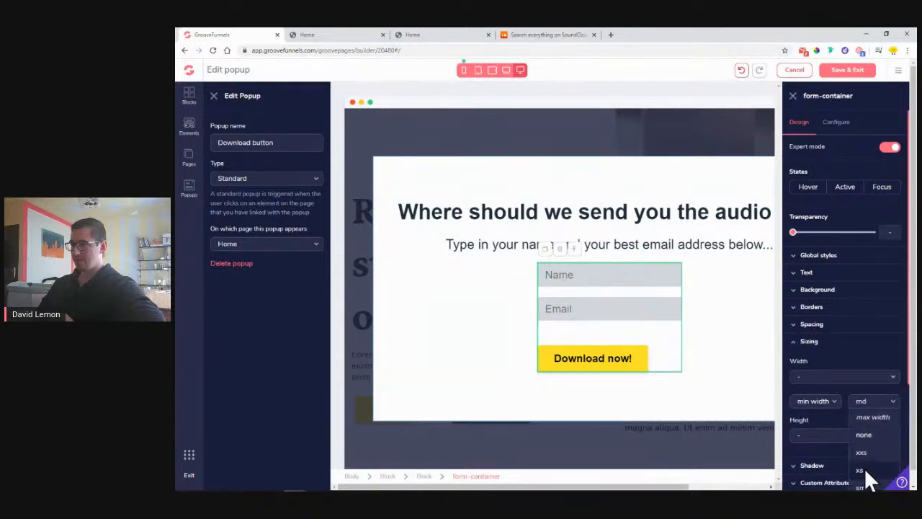
click(875, 420)
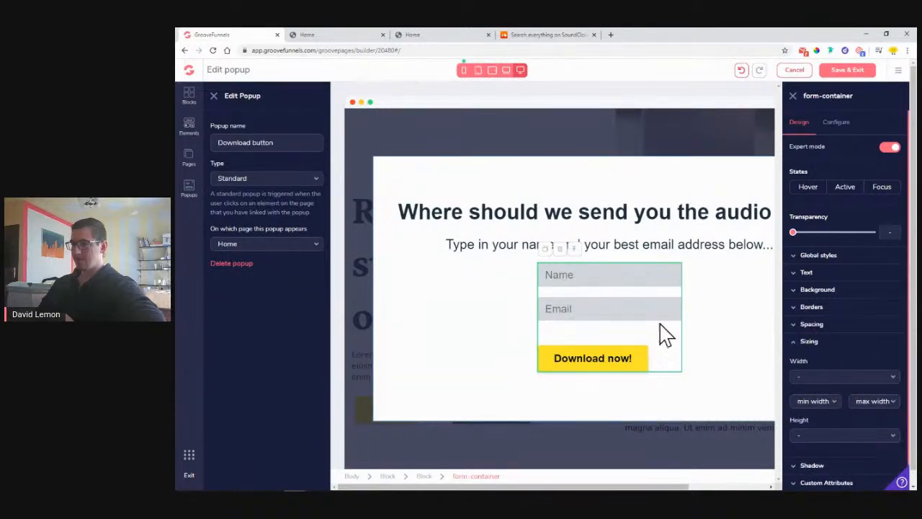
click(602, 278)
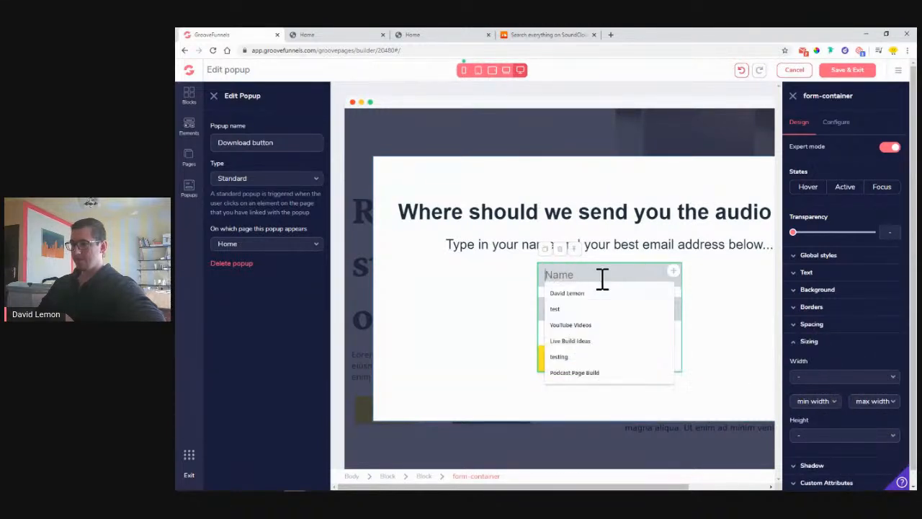
click(820, 342)
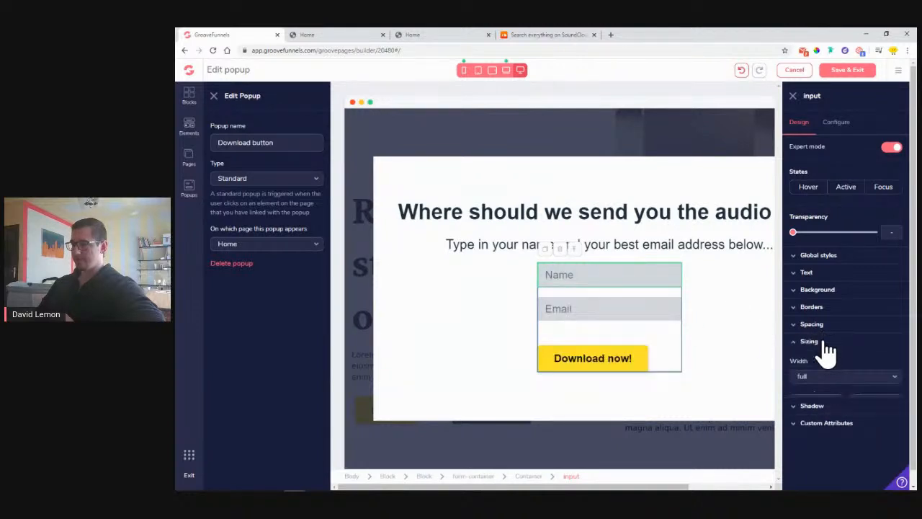
Step: Set the form container's width to a fixed 250 px
click(669, 346)
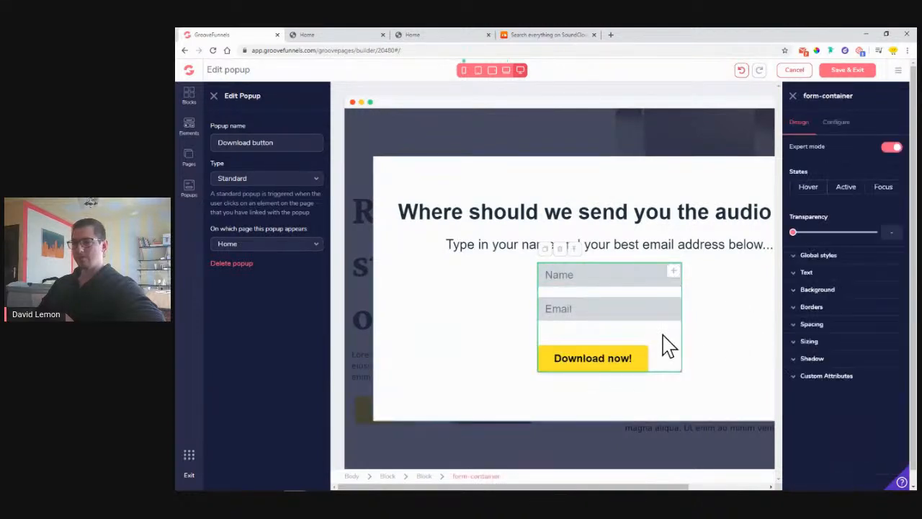
click(821, 343)
click(821, 376)
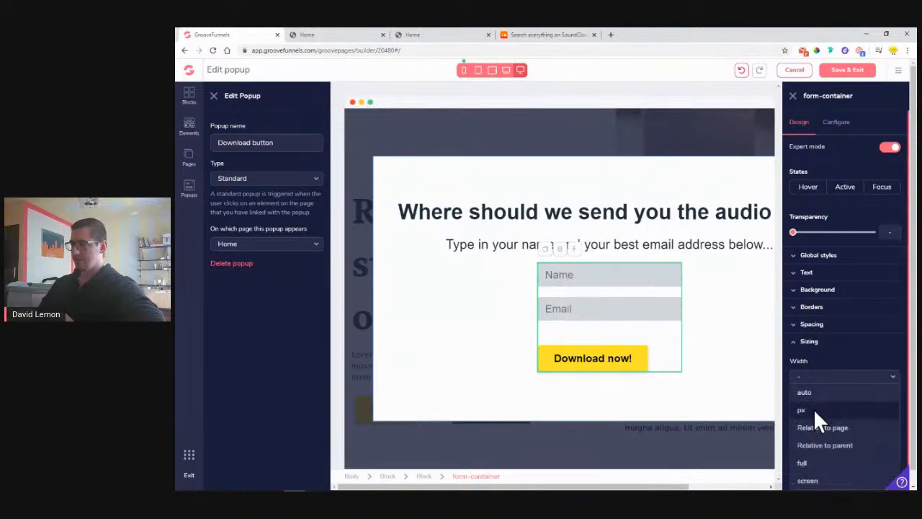
click(814, 409)
drag(798, 395, 827, 398)
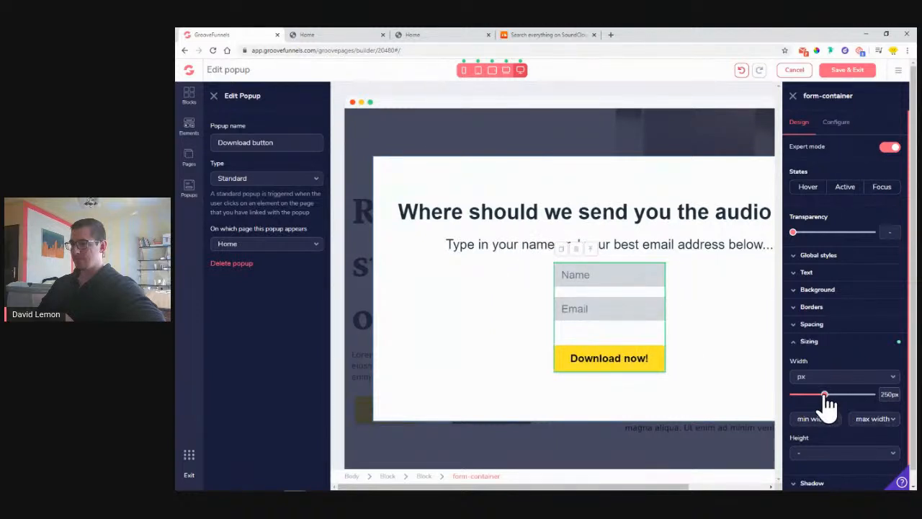
Step: Try a fixed width of 400 px on the form's Name field
click(610, 275)
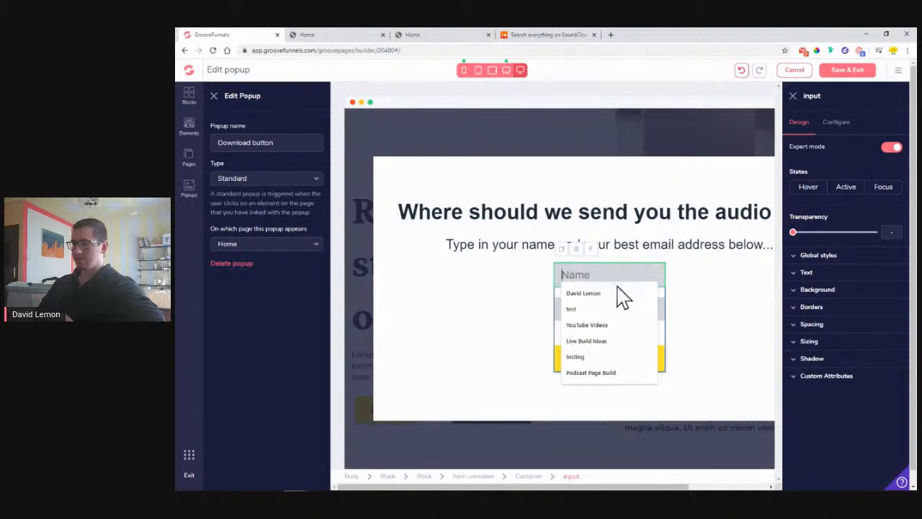
click(826, 349)
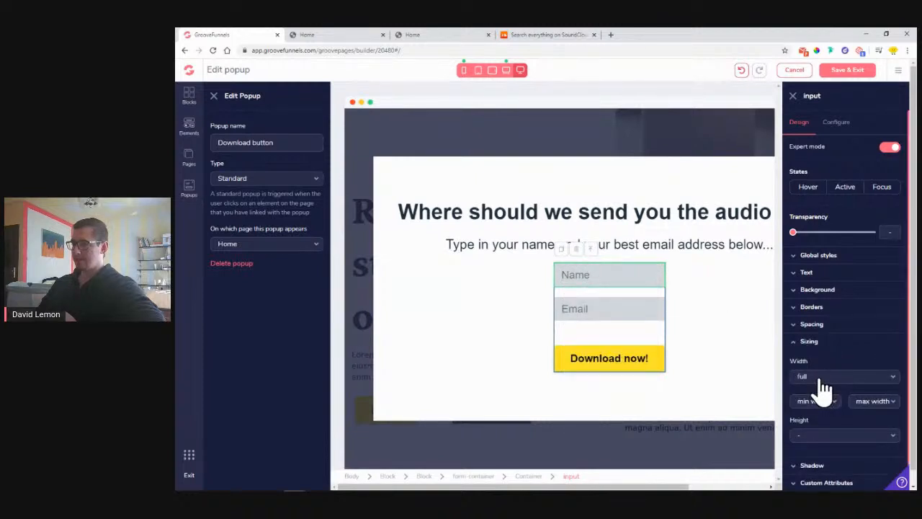
click(821, 387)
click(811, 407)
drag(806, 396, 836, 395)
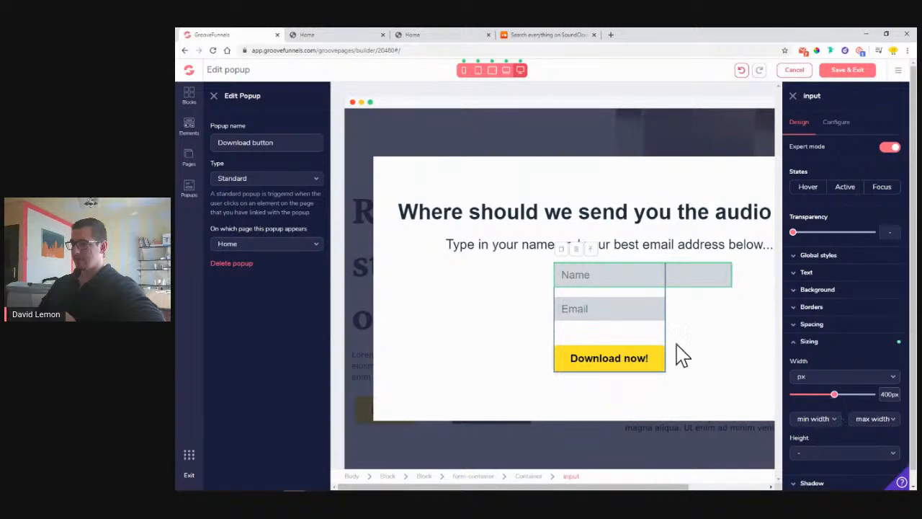
Step: Try a fixed width of 400 px on the form's Email field
click(601, 309)
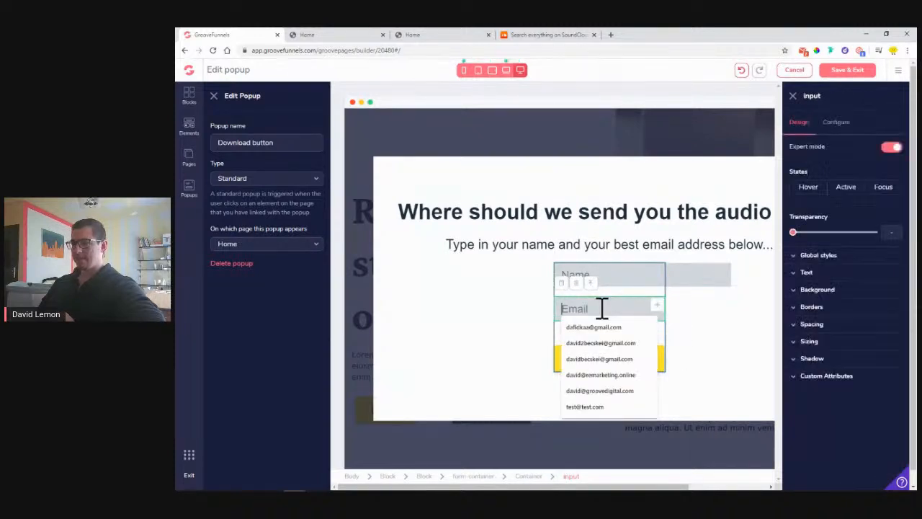
click(814, 341)
click(829, 379)
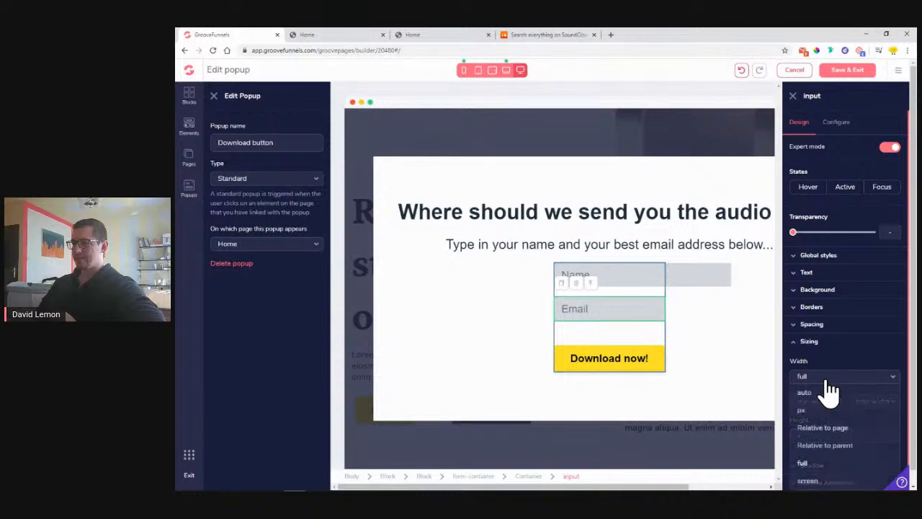
click(822, 407)
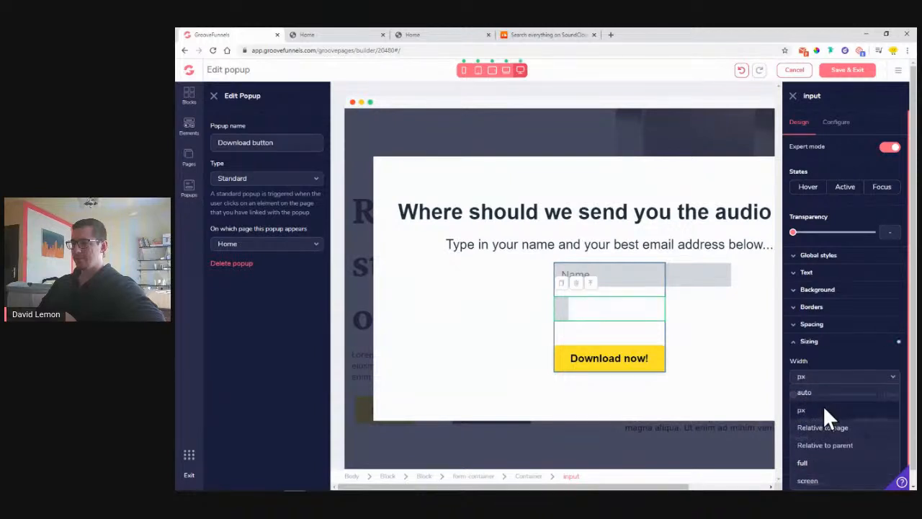
drag(796, 401, 838, 402)
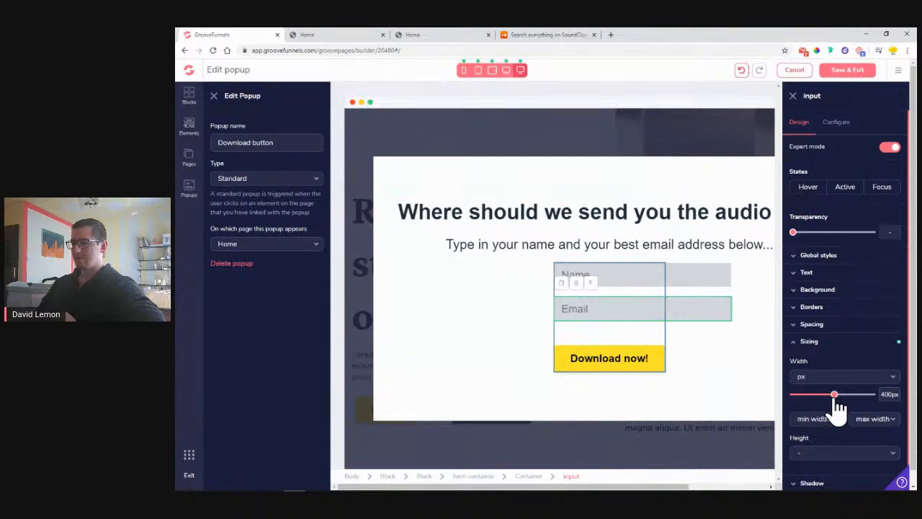
Step: Undo the Name and Email field width changes and the form container's sizing changes, back to its md maximum width
click(742, 70)
click(743, 70)
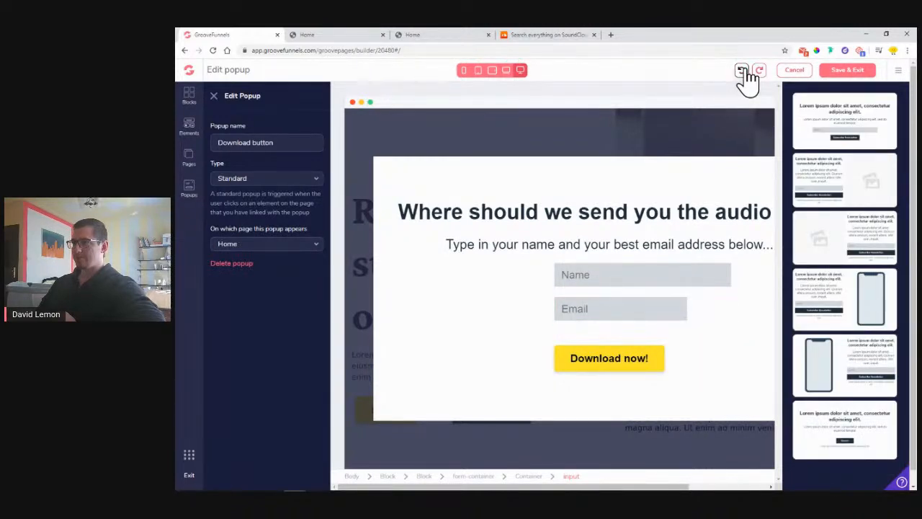
click(743, 70)
click(743, 70)
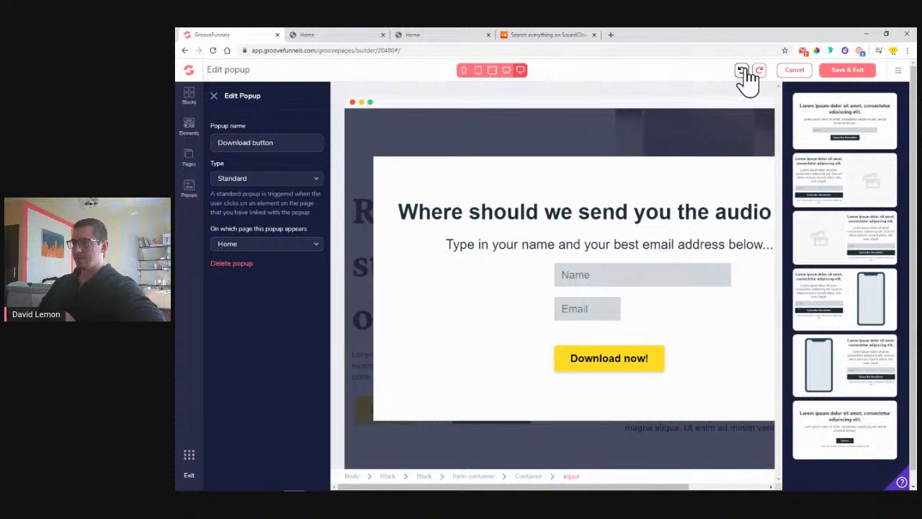
click(743, 70)
click(743, 70)
click(743, 70)
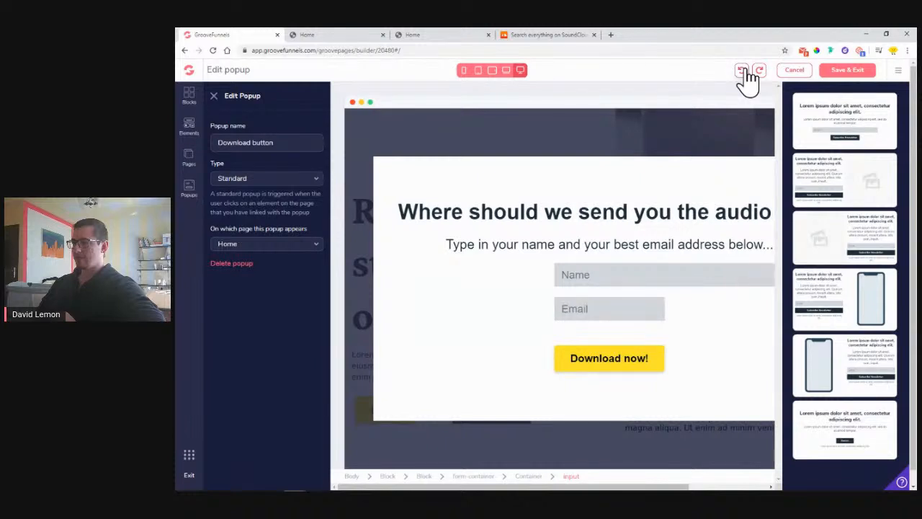
click(743, 70)
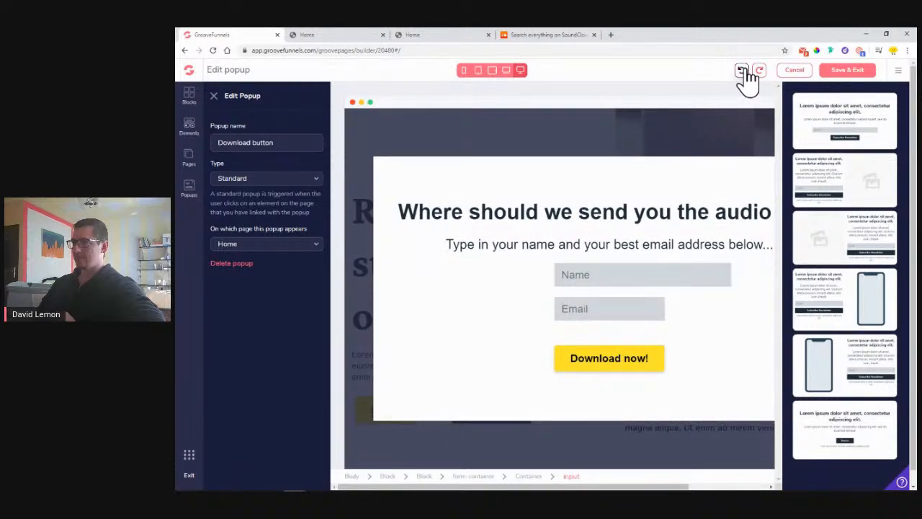
click(743, 70)
click(743, 70)
click(743, 70)
click(743, 70)
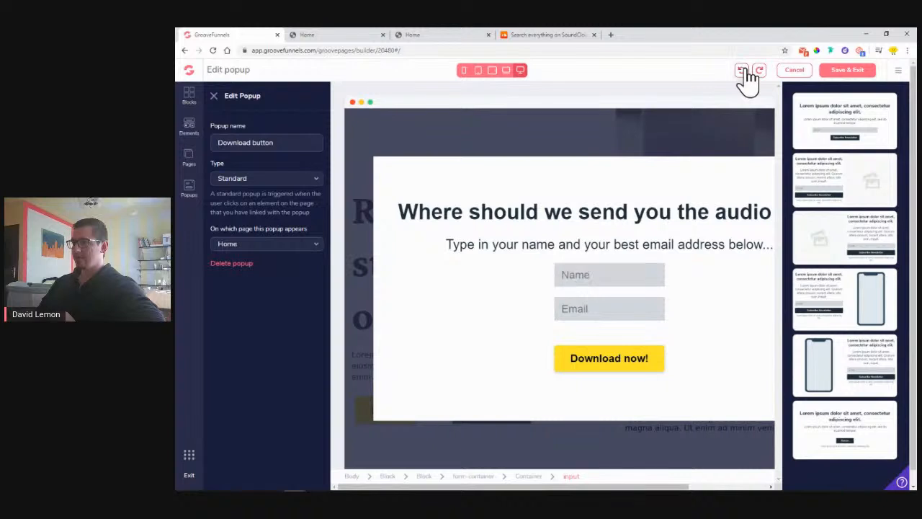
click(743, 70)
click(742, 70)
click(743, 70)
click(743, 70)
click(743, 70)
click(743, 70)
click(743, 70)
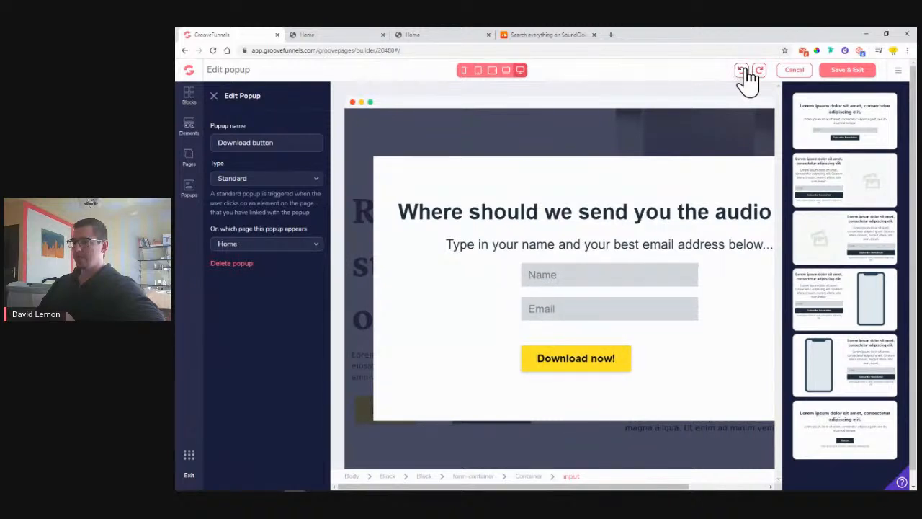
click(743, 70)
click(743, 69)
click(743, 70)
click(743, 69)
click(742, 70)
click(743, 70)
click(743, 70)
click(743, 70)
click(743, 70)
click(743, 70)
click(743, 69)
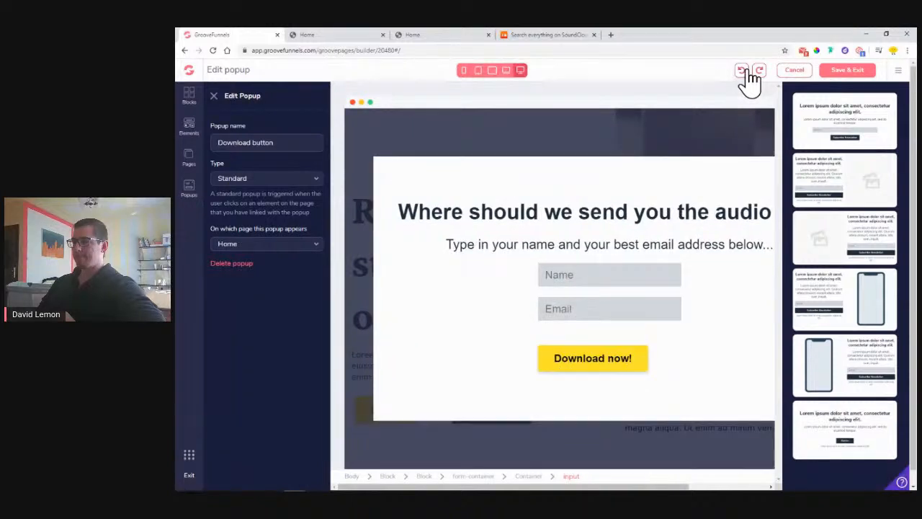
Step: Set the form container's maximum width to 3xl and its width to a fixed 550 px
click(599, 356)
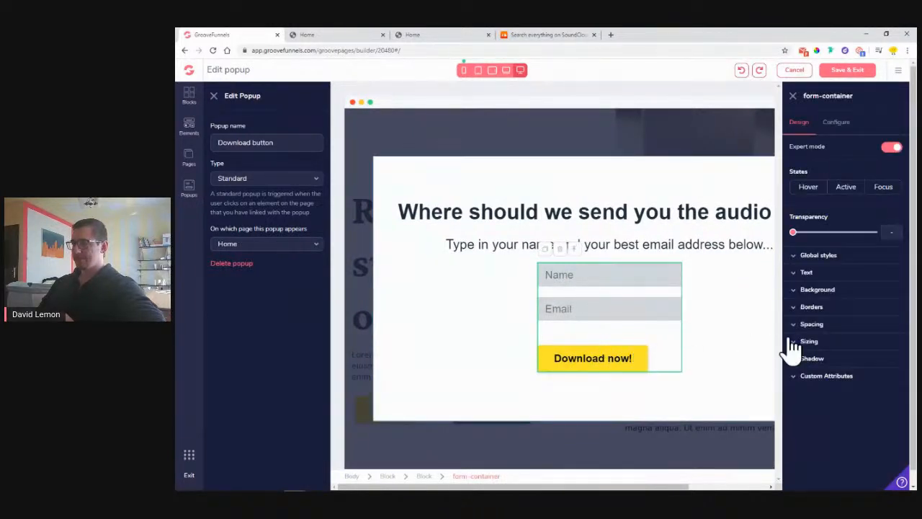
click(820, 343)
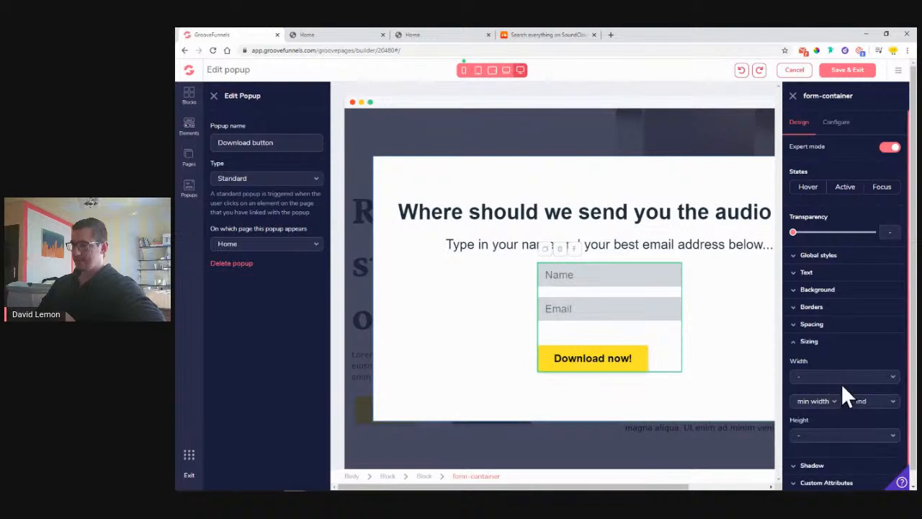
click(864, 402)
scroll(858, 426, down, 3)
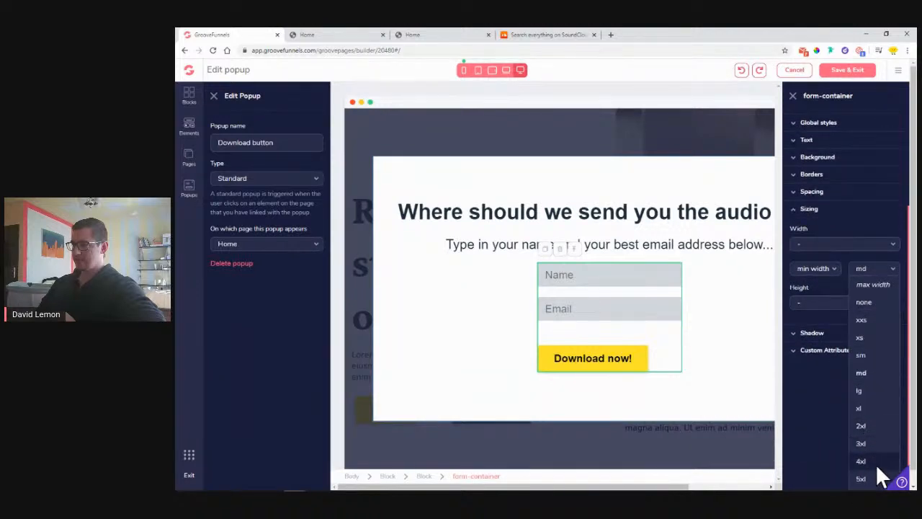
click(867, 447)
scroll(829, 288, up, 3)
click(810, 381)
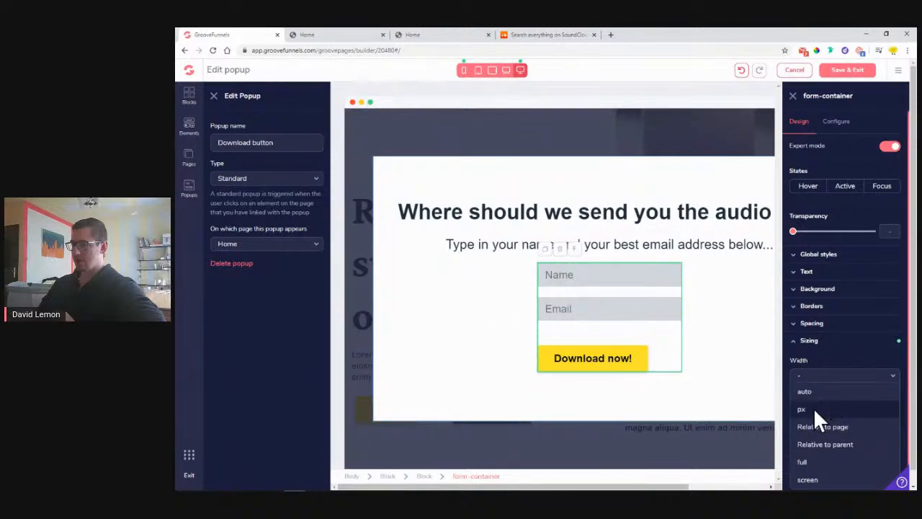
click(813, 407)
drag(805, 383, 848, 385)
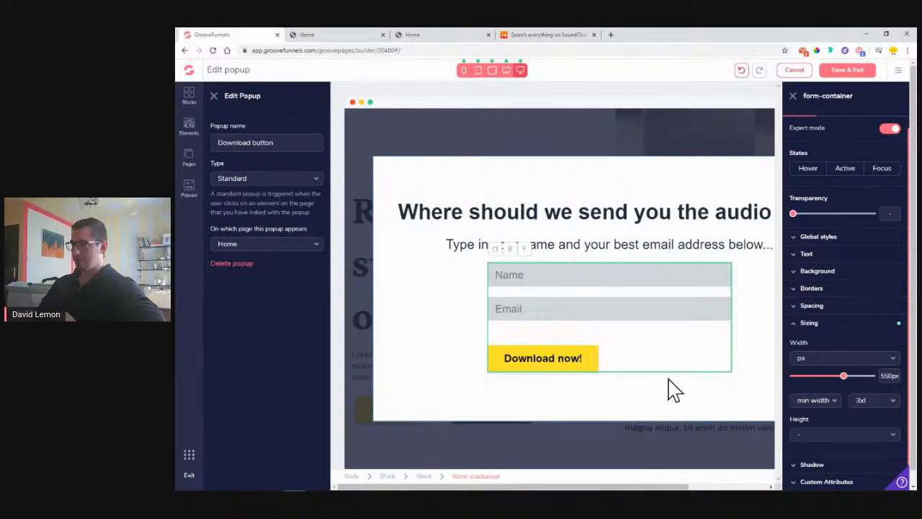
Step: Give the "Download now!" submit button a left margin of 32 to move it towards the form's centre
click(561, 363)
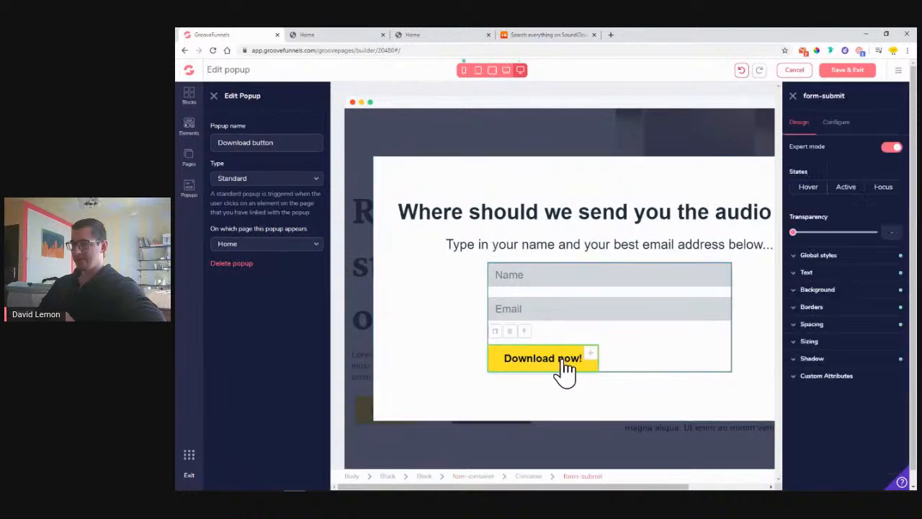
click(836, 326)
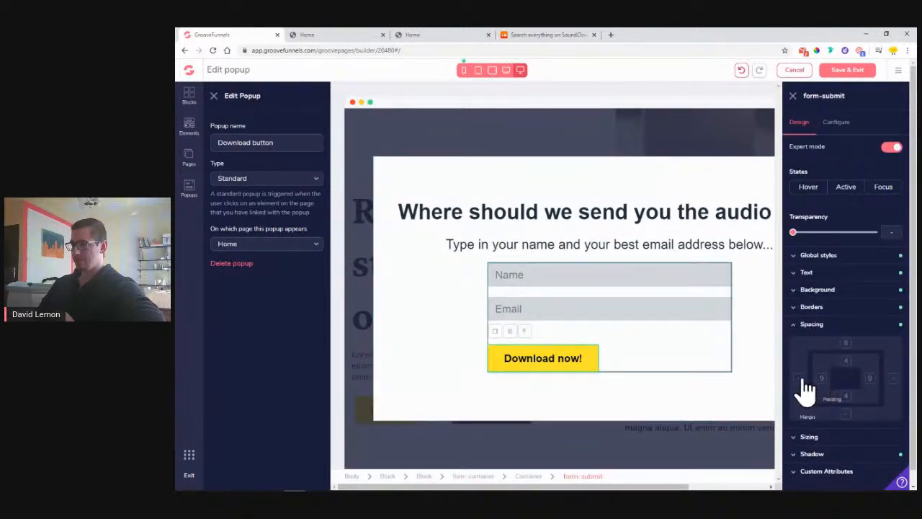
click(799, 379)
drag(793, 431, 865, 437)
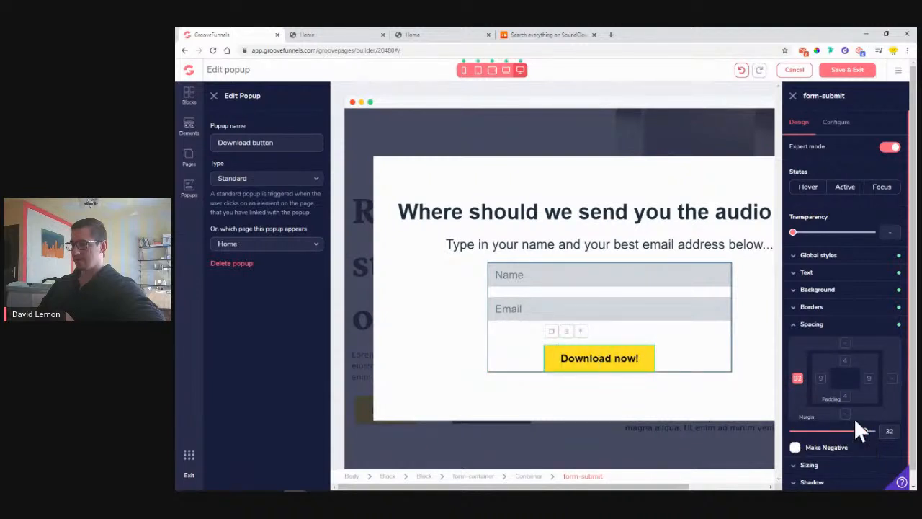
Step: Try a negative right margin on the "Download now!" button, then select the form container and its surrounding block
click(531, 353)
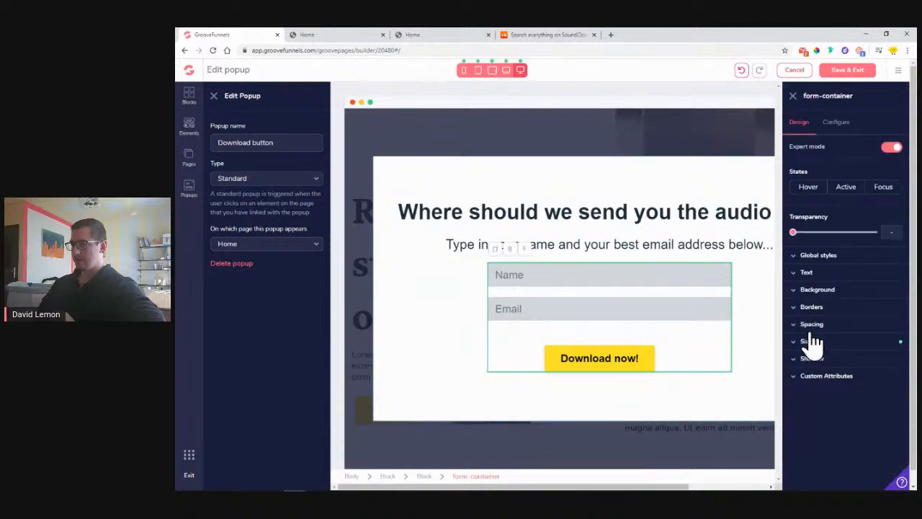
click(576, 364)
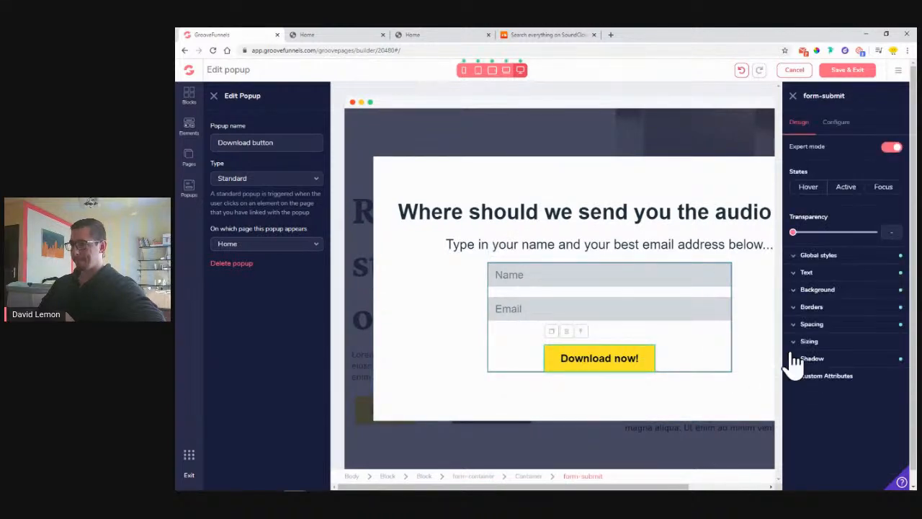
click(820, 328)
click(892, 378)
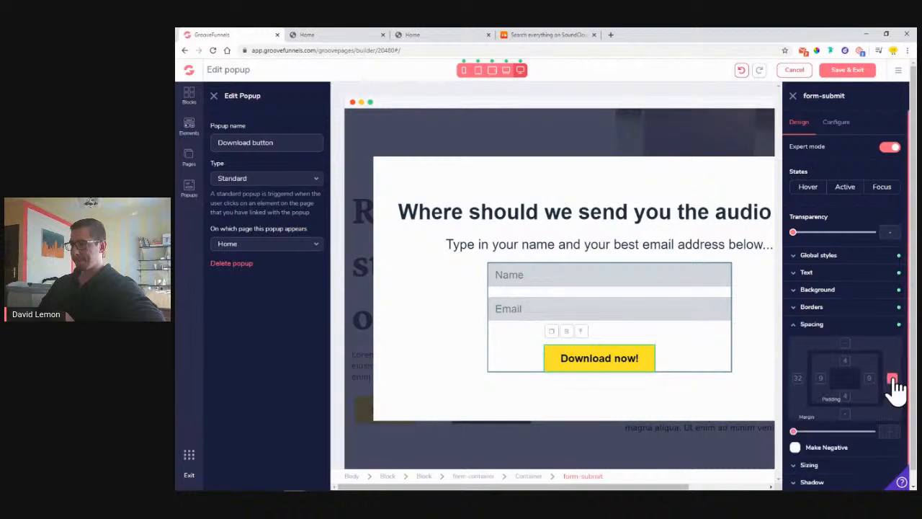
click(795, 448)
mouse_move(794, 432)
mouse_down()
mouse_move(812, 433)
mouse_move(785, 433)
mouse_up()
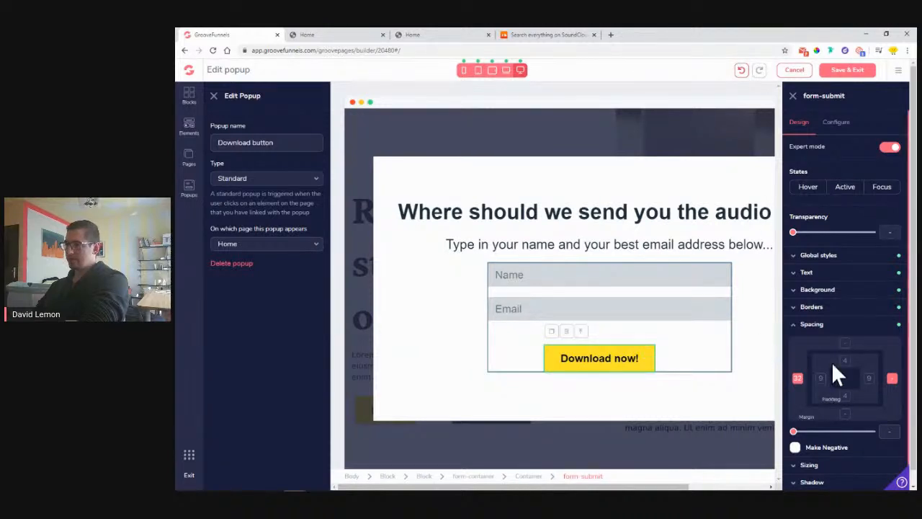
click(830, 325)
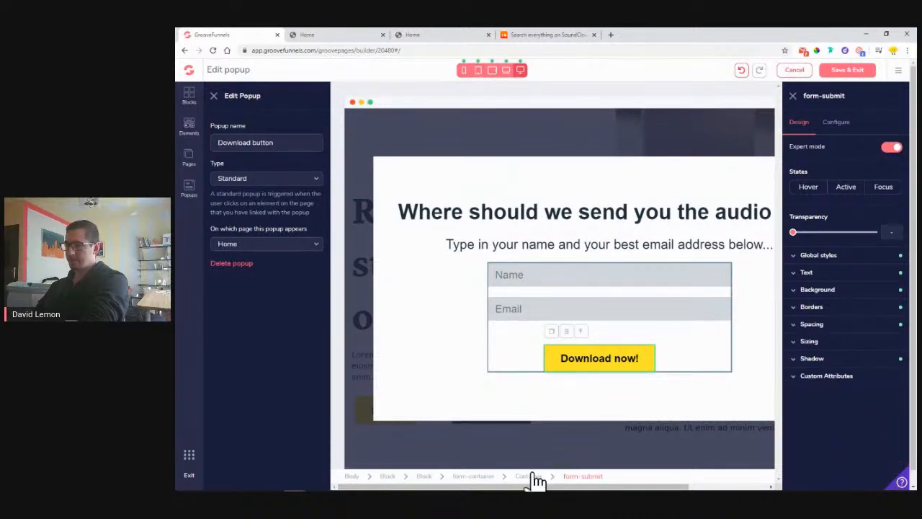
click(475, 478)
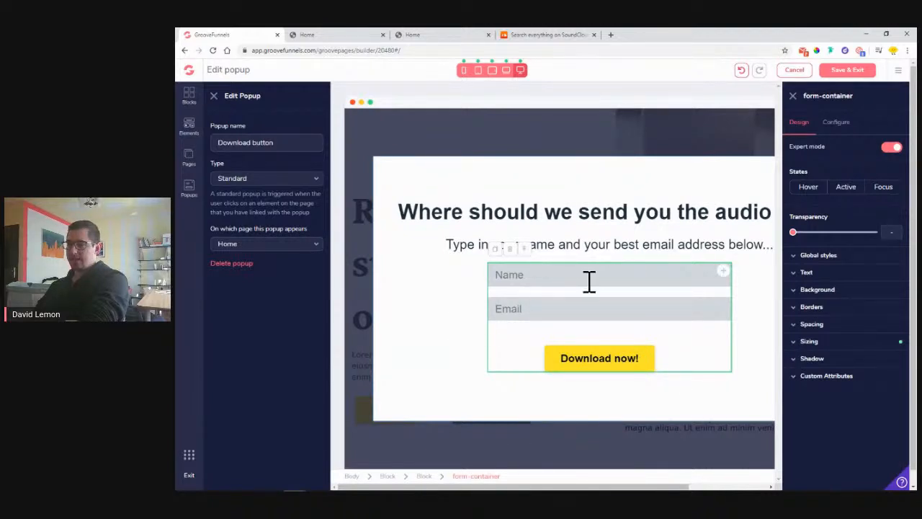
click(450, 317)
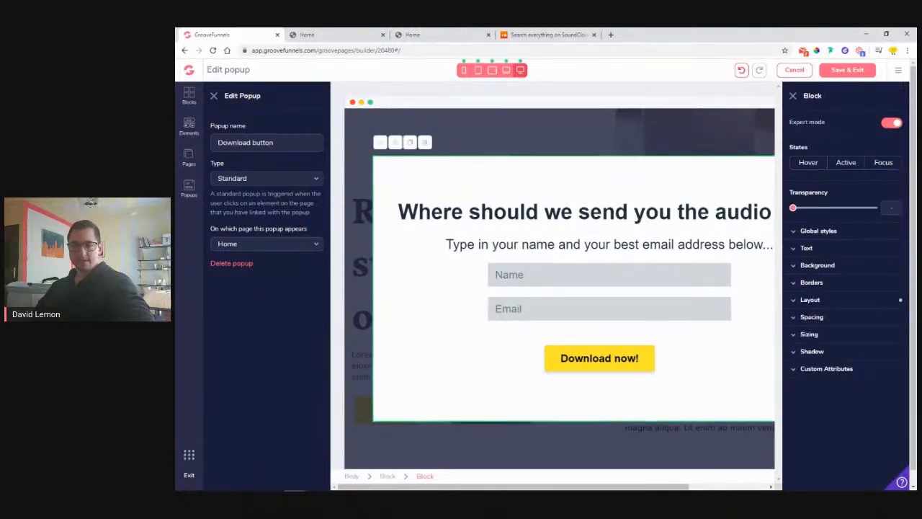
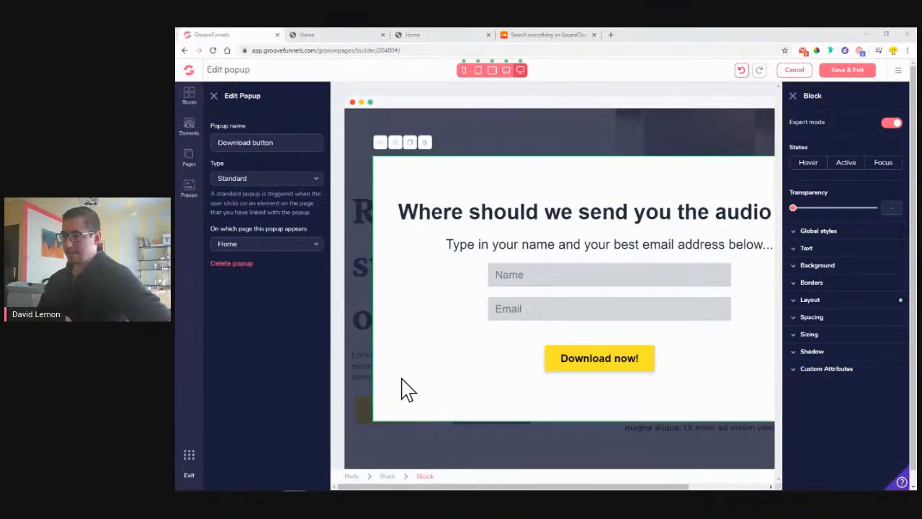
Step: Give the Name field a border of width 2 on all sides in light grey
click(543, 275)
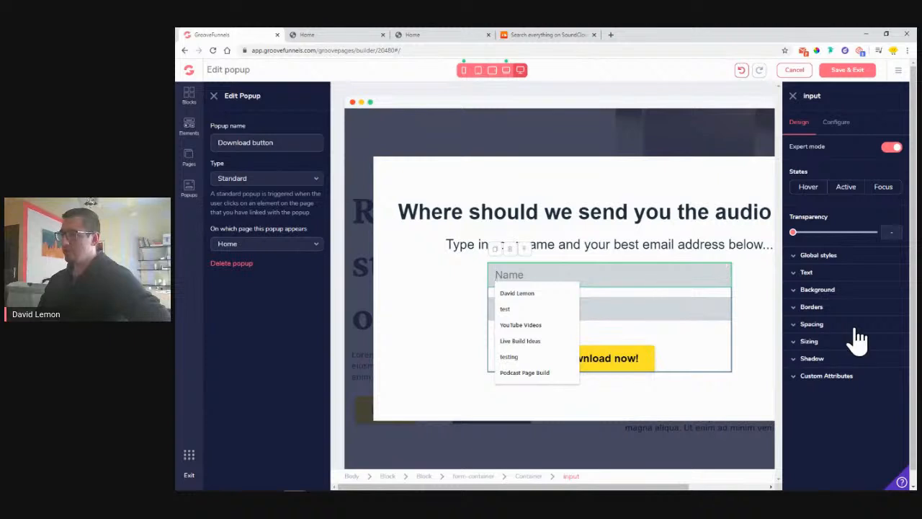
click(827, 311)
click(828, 310)
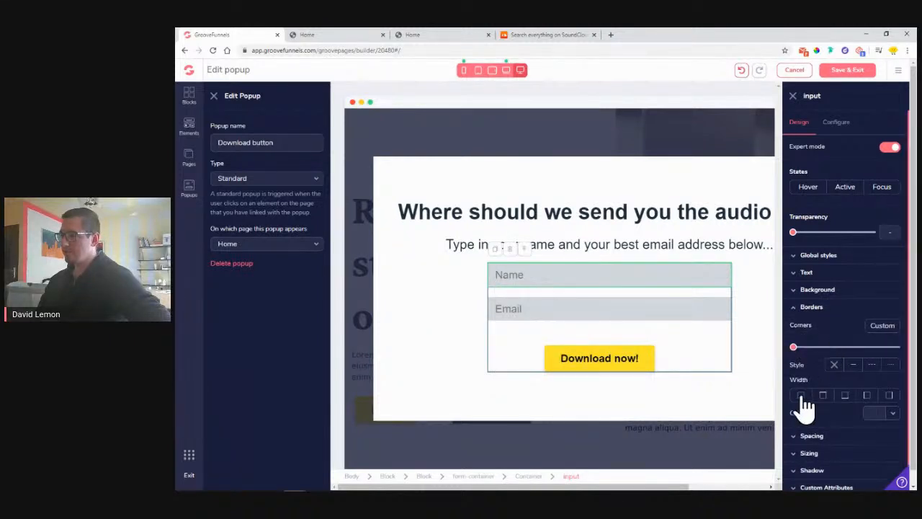
click(843, 425)
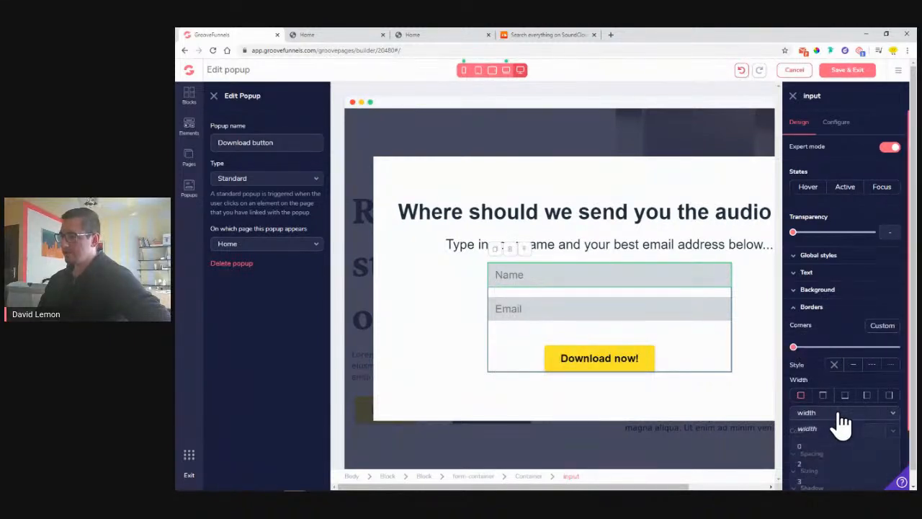
click(813, 463)
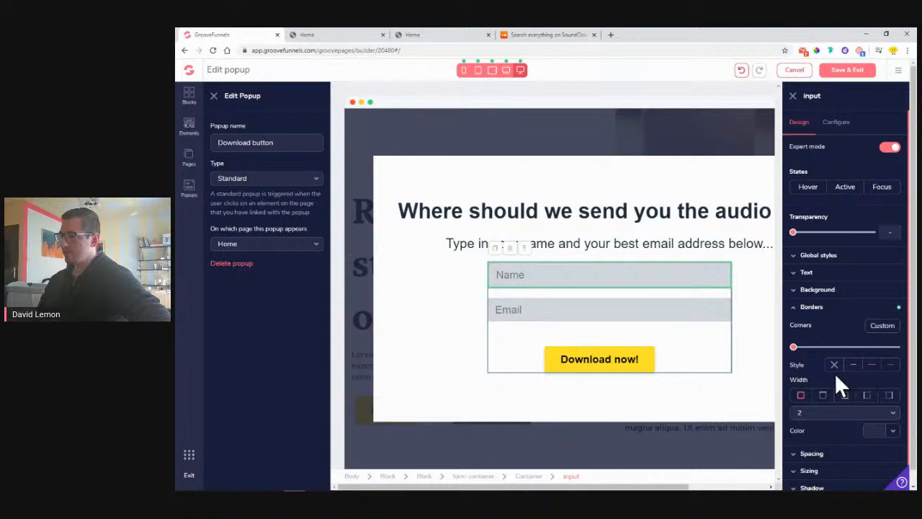
click(892, 431)
scroll(862, 462, down, 1)
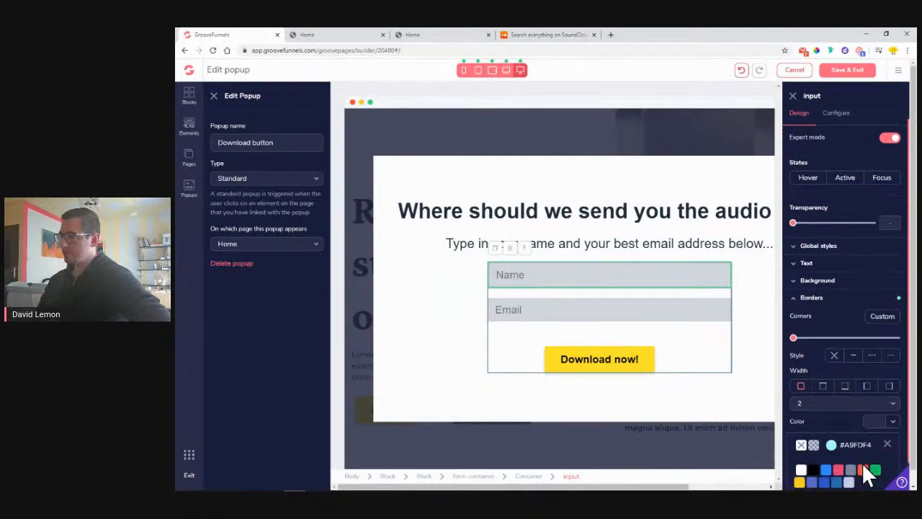
scroll(856, 450, down, 1)
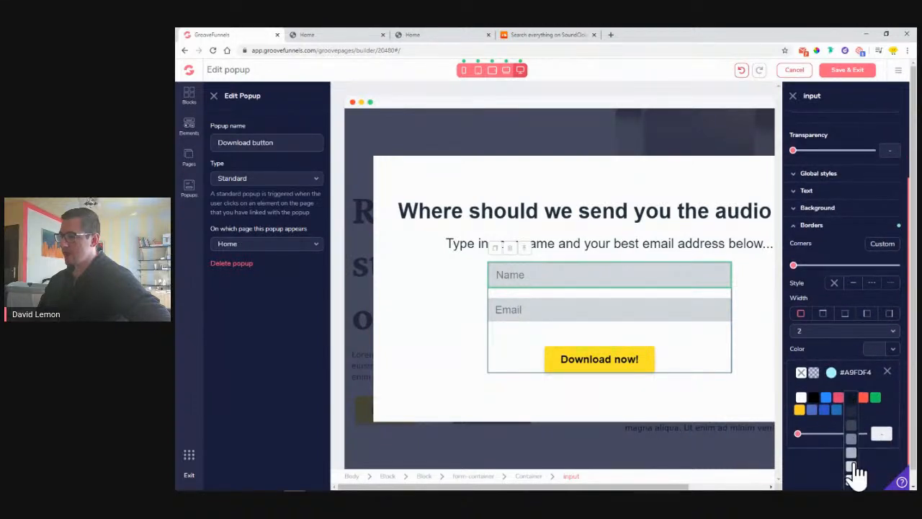
click(853, 467)
scroll(855, 472, up, 1)
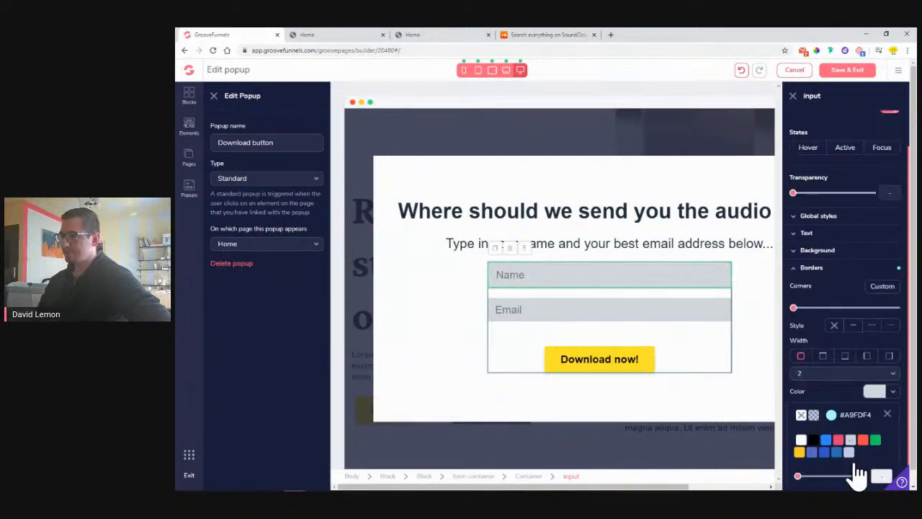
Step: Set the Name field's background colour to white
click(817, 250)
click(891, 266)
click(802, 315)
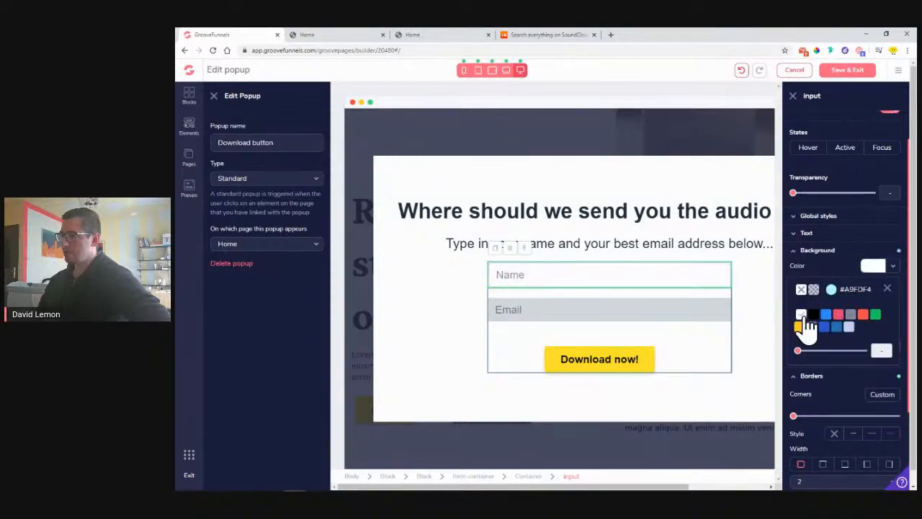
Step: Give the Email field a matching light grey border of width 2 on all sides
click(624, 309)
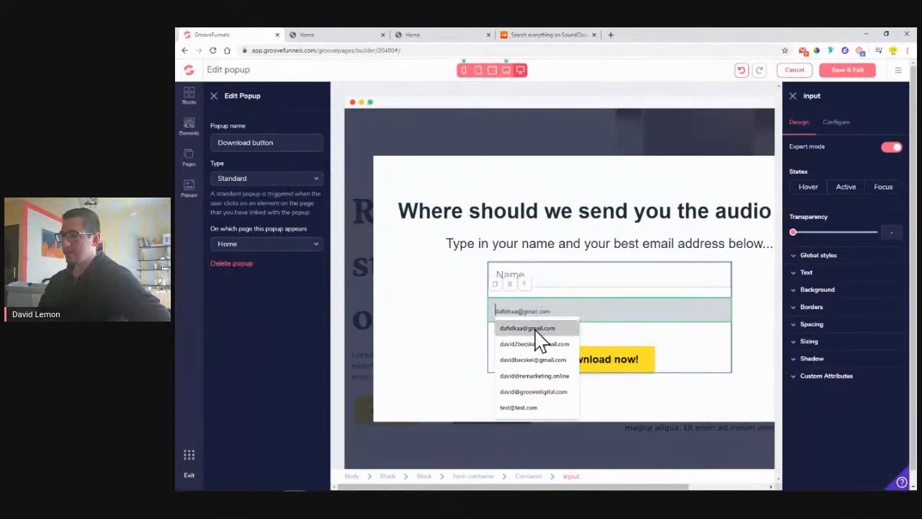
click(824, 306)
click(802, 395)
scroll(806, 386, down, 1)
click(814, 391)
scroll(814, 392, down, 1)
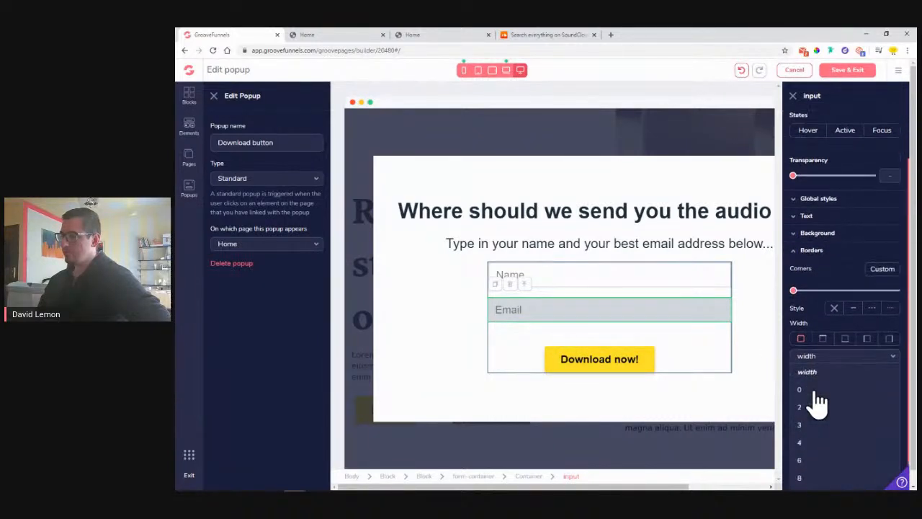
scroll(814, 397, down, 1)
click(808, 391)
scroll(806, 361, up, 2)
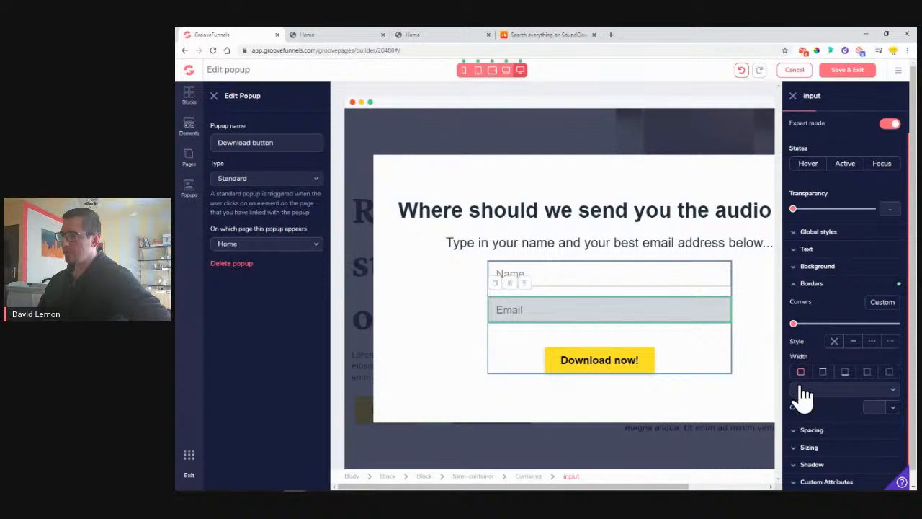
click(893, 408)
scroll(812, 447, down, 1)
mouse_move(852, 450)
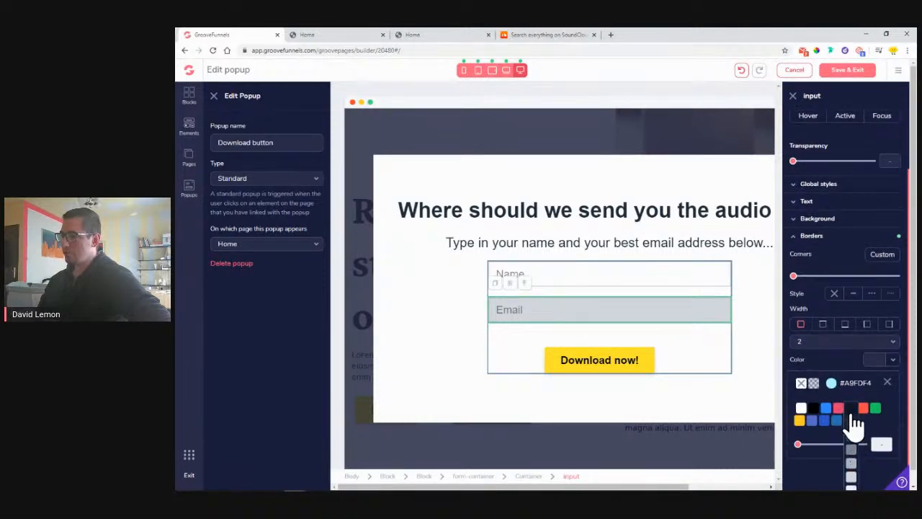
scroll(854, 423, down, 1)
scroll(857, 464, down, 1)
mouse_move(858, 426)
scroll(856, 426, down, 1)
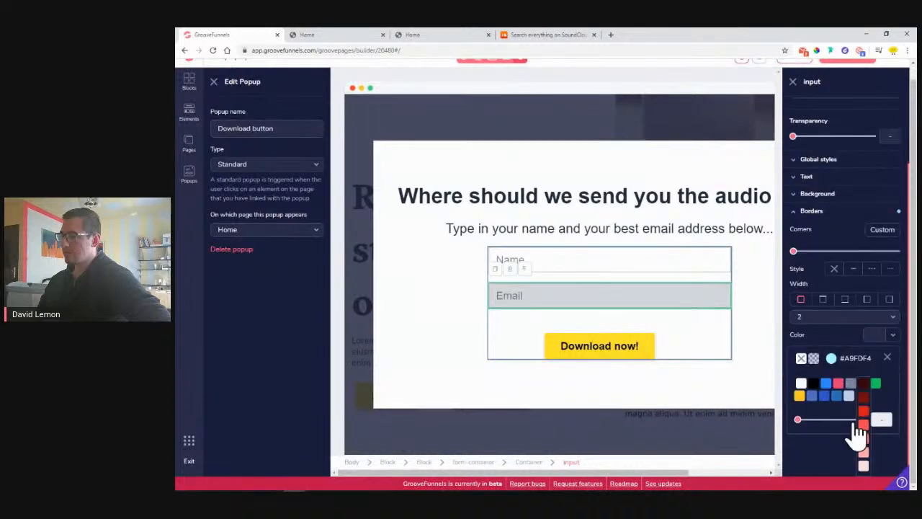
click(850, 454)
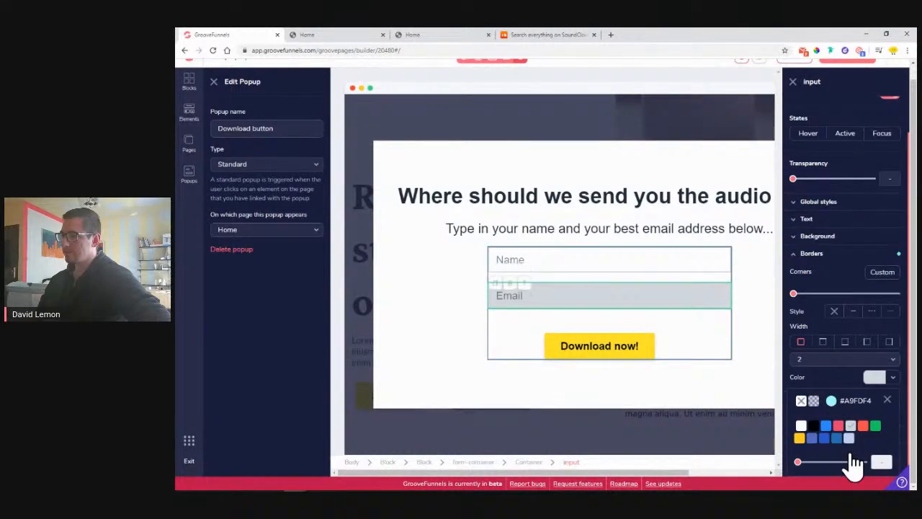
Step: Set the Email field's background colour to white, then save and exit the popup
click(836, 257)
click(828, 276)
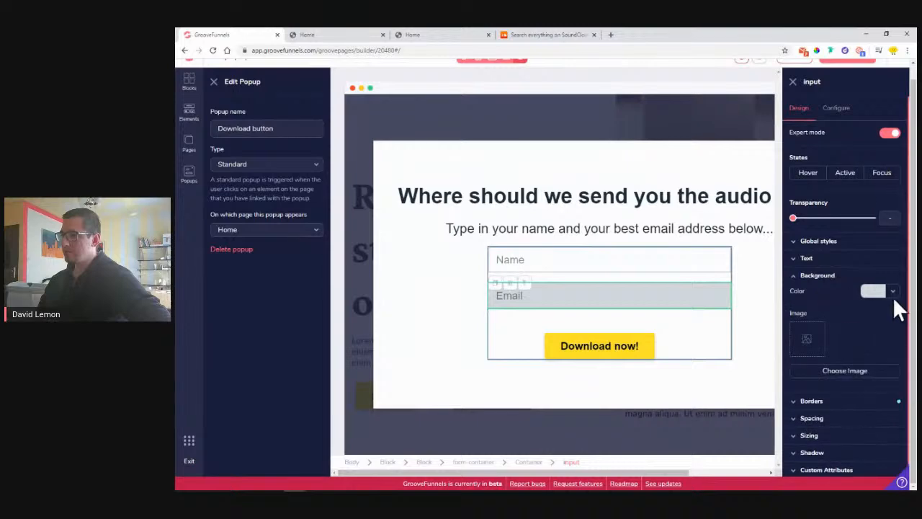
click(890, 292)
click(801, 339)
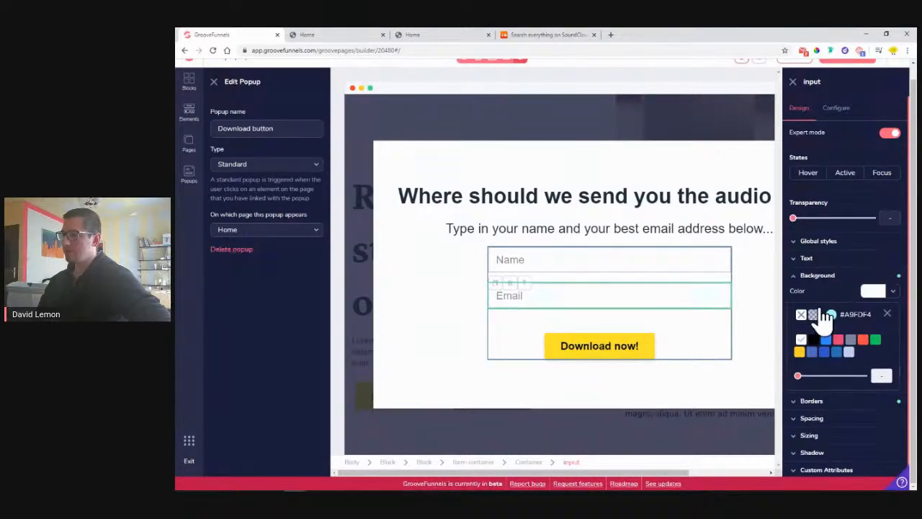
scroll(847, 135, up, 1)
click(837, 71)
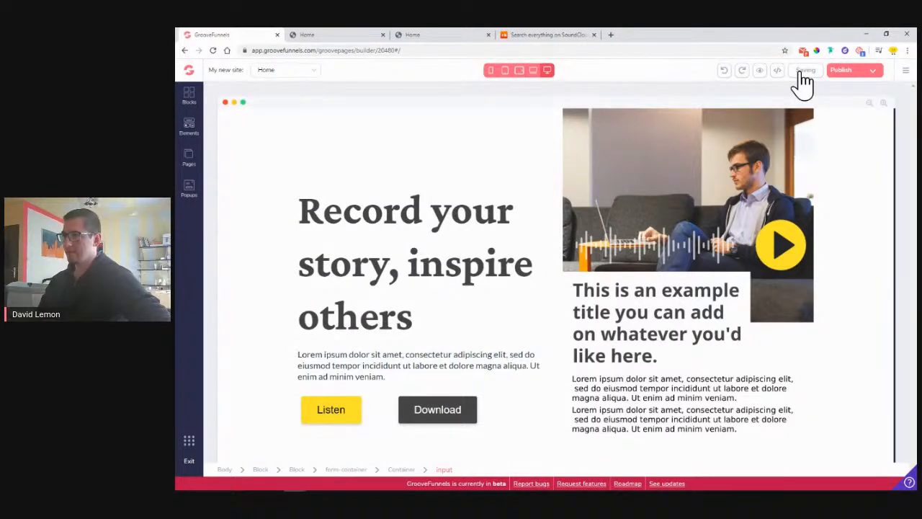
Step: Reopen the Download button popup for editing and select its form container
click(192, 195)
click(260, 153)
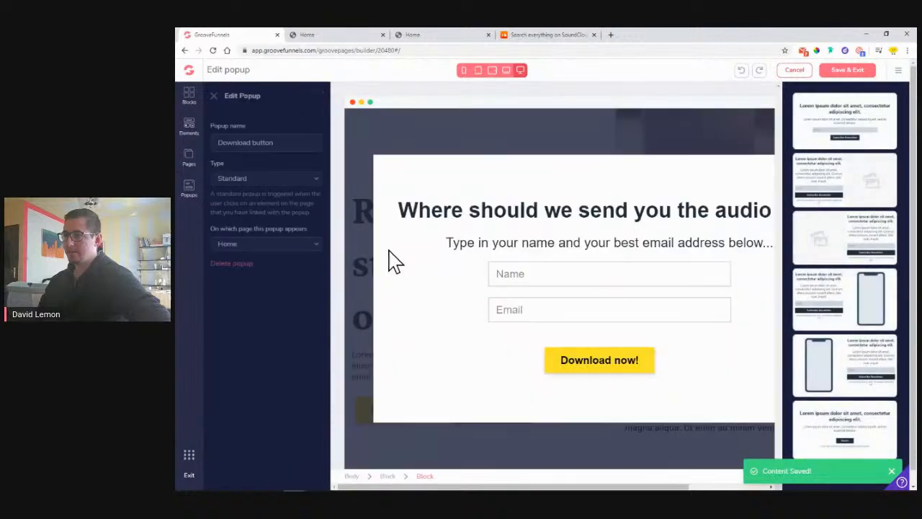
click(506, 279)
click(637, 311)
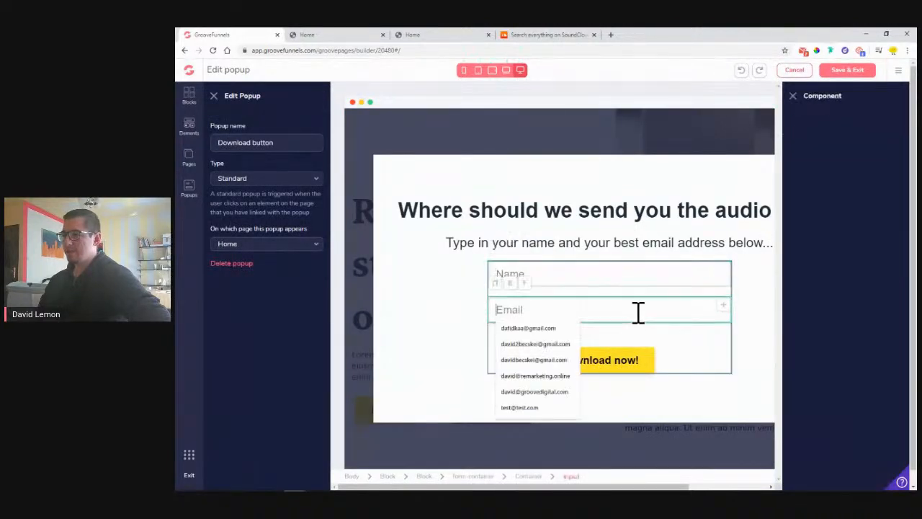
click(631, 367)
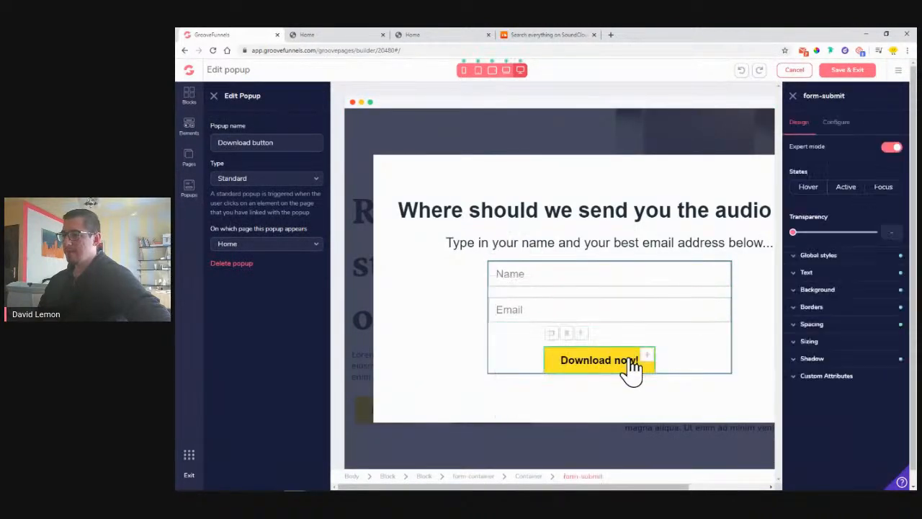
click(607, 307)
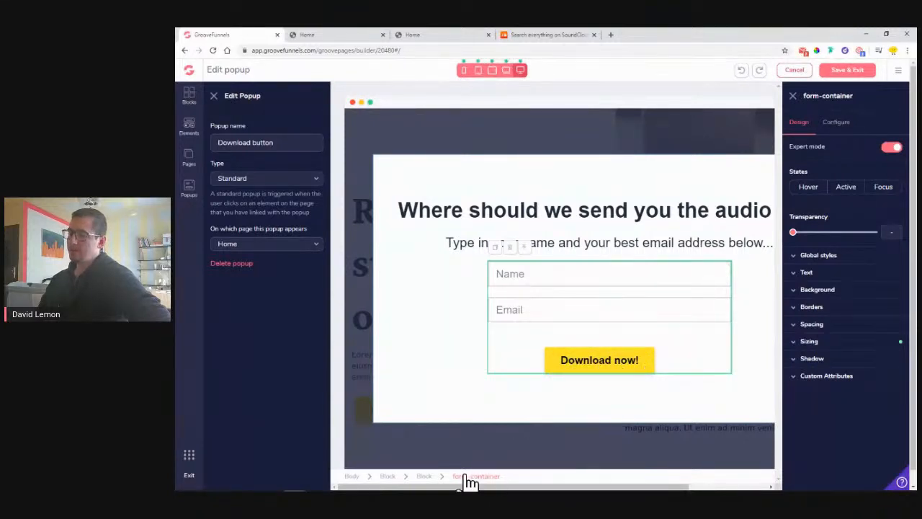
Step: Connect the form to the Mailchimp Testing Account integration with the Affiliate Marketing list
click(839, 127)
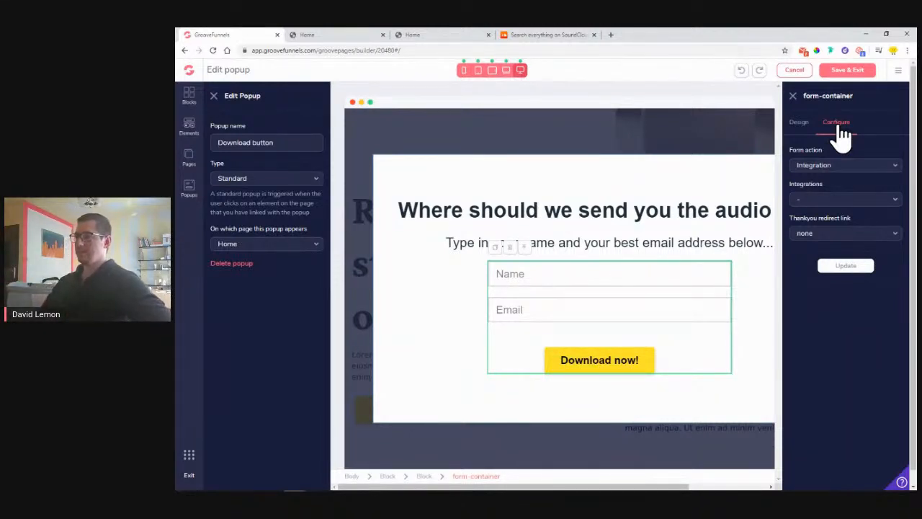
click(851, 204)
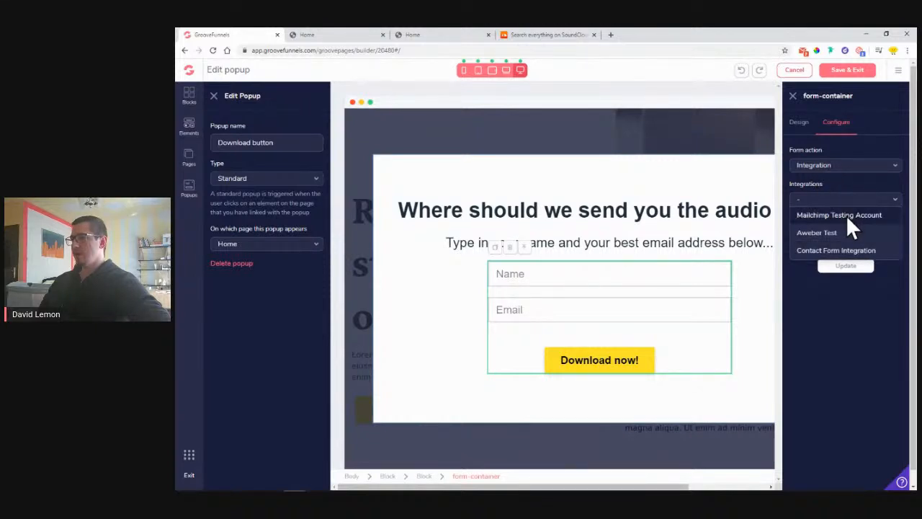
click(848, 216)
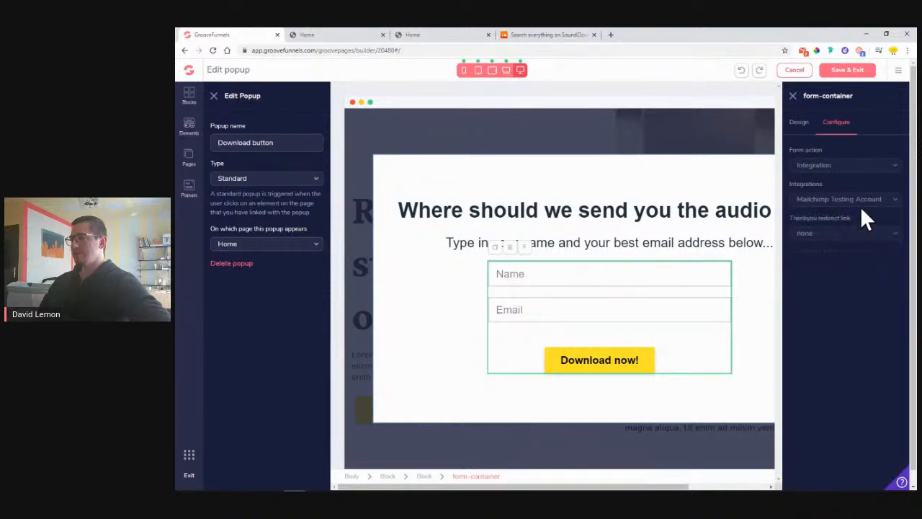
click(822, 238)
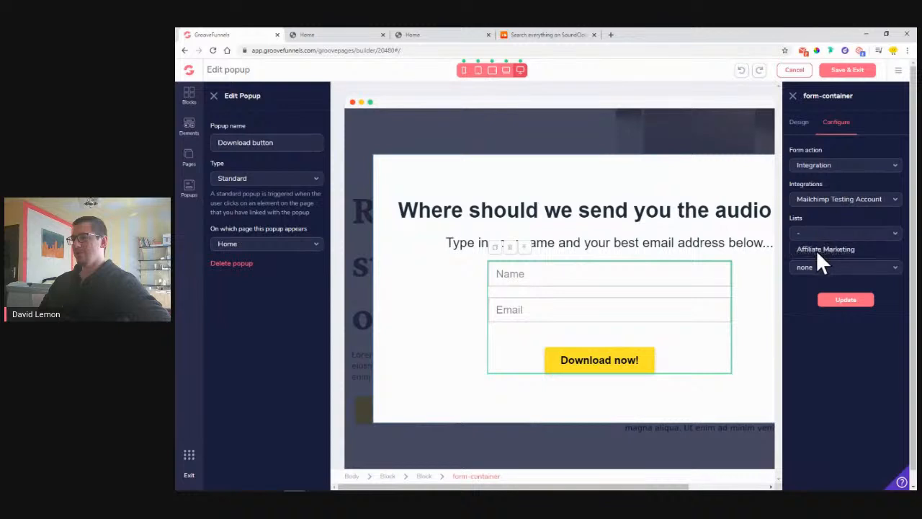
click(816, 250)
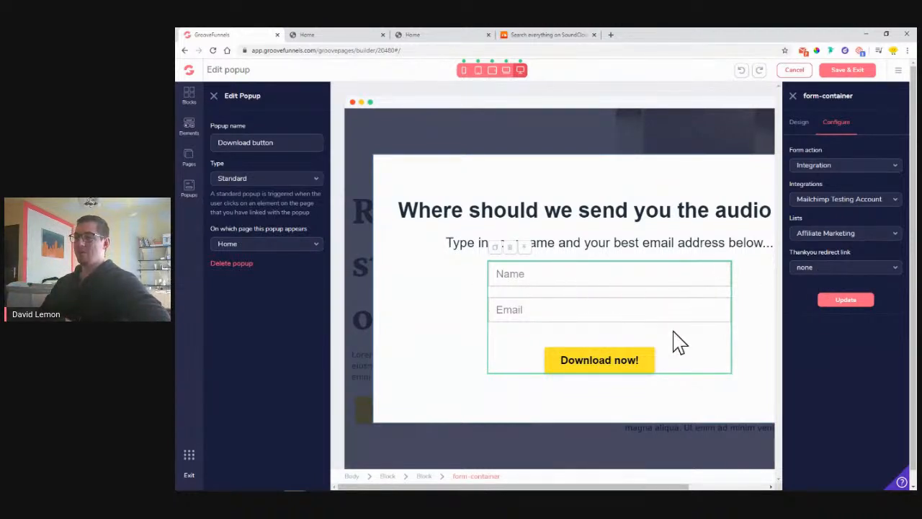
click(815, 271)
click(825, 338)
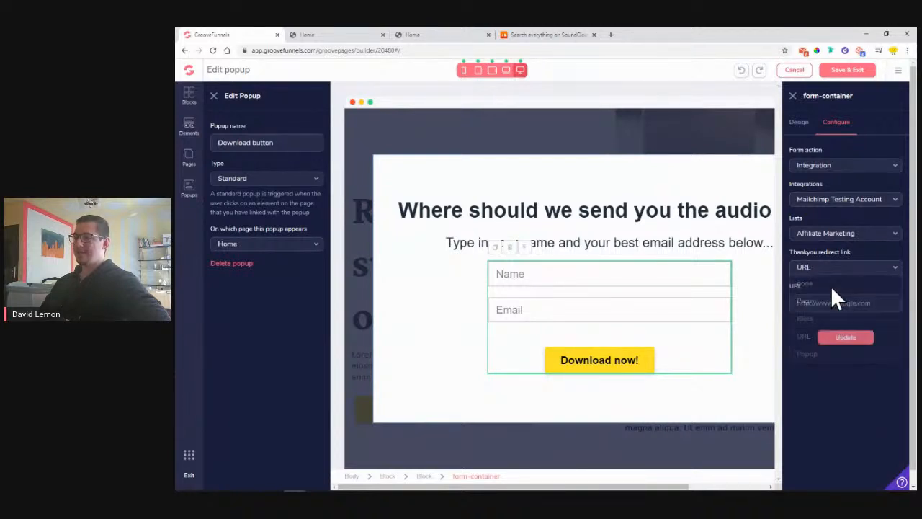
click(823, 303)
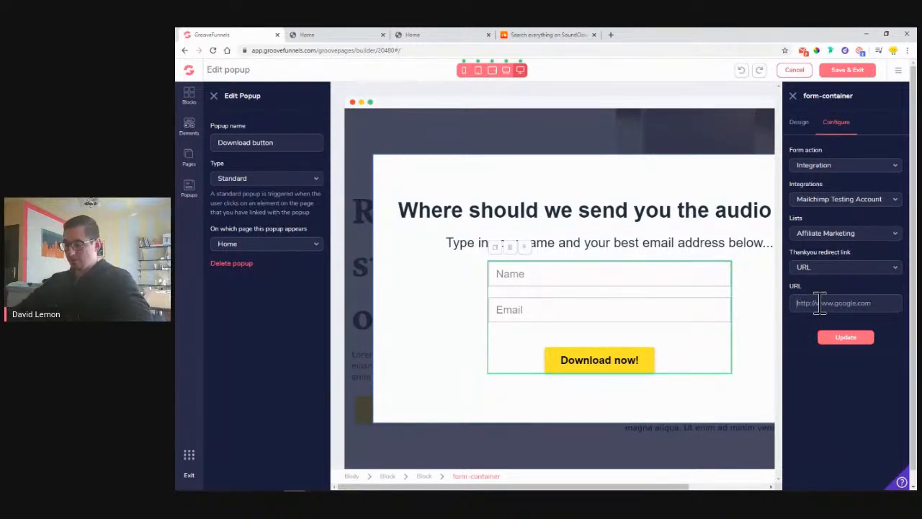
text(google.com)
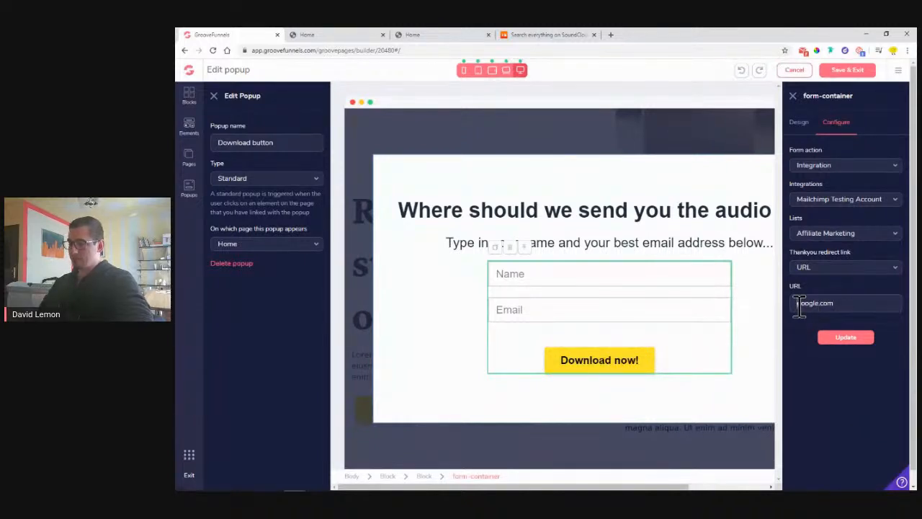
click(800, 303)
text(www.)
key(BackSpace)
text(w.)
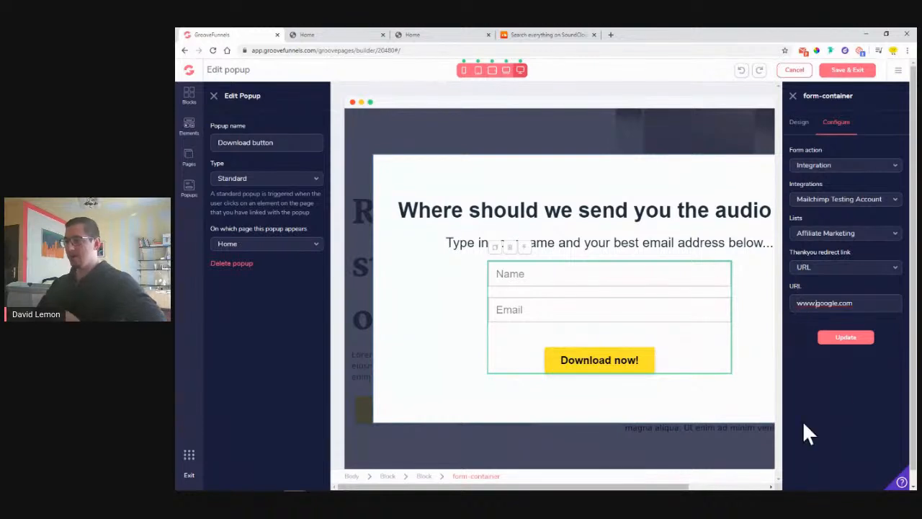
click(848, 338)
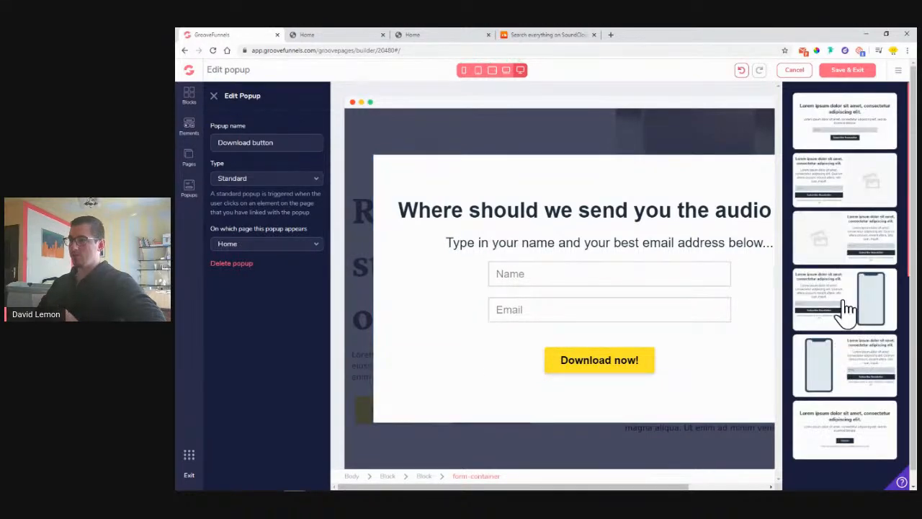
click(836, 72)
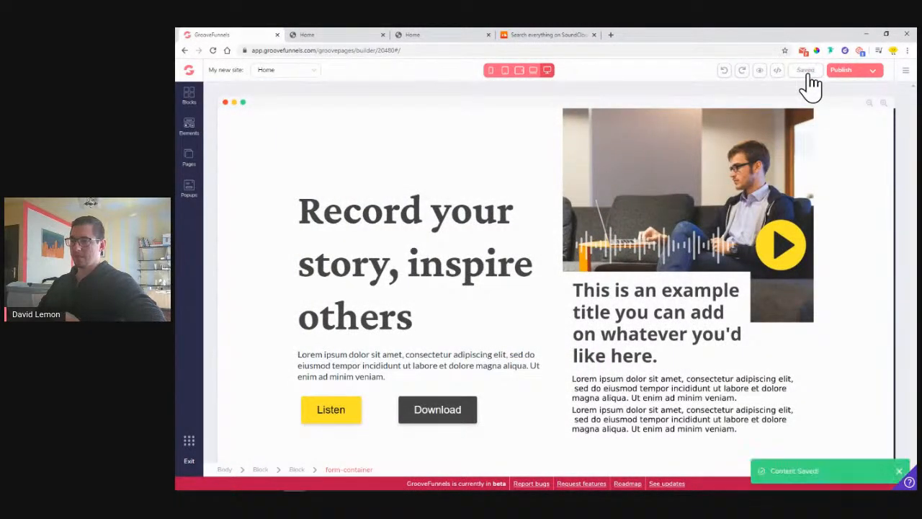
Step: Link the Download button to the Download button popup and apply the update
click(441, 423)
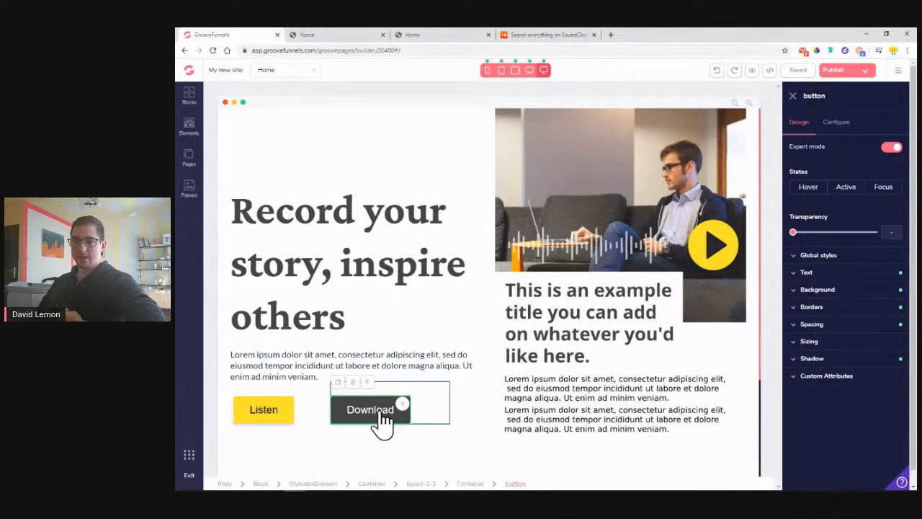
click(840, 130)
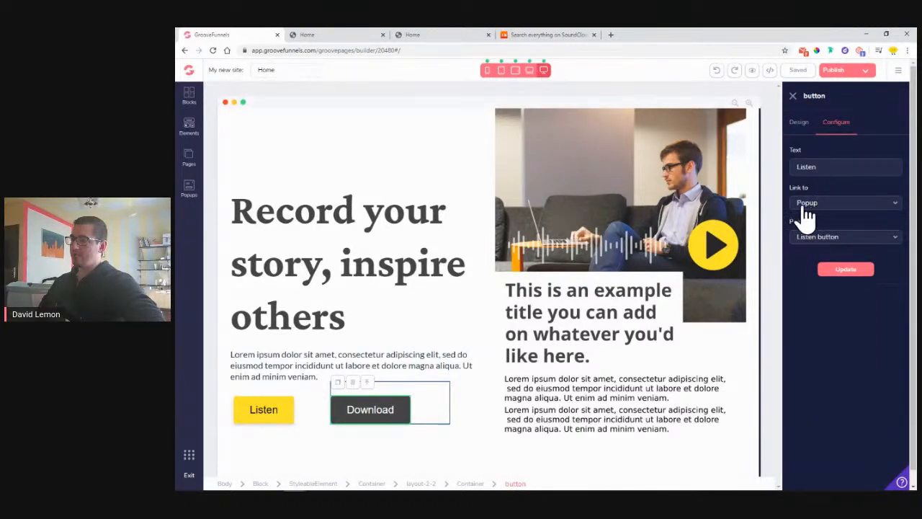
click(819, 245)
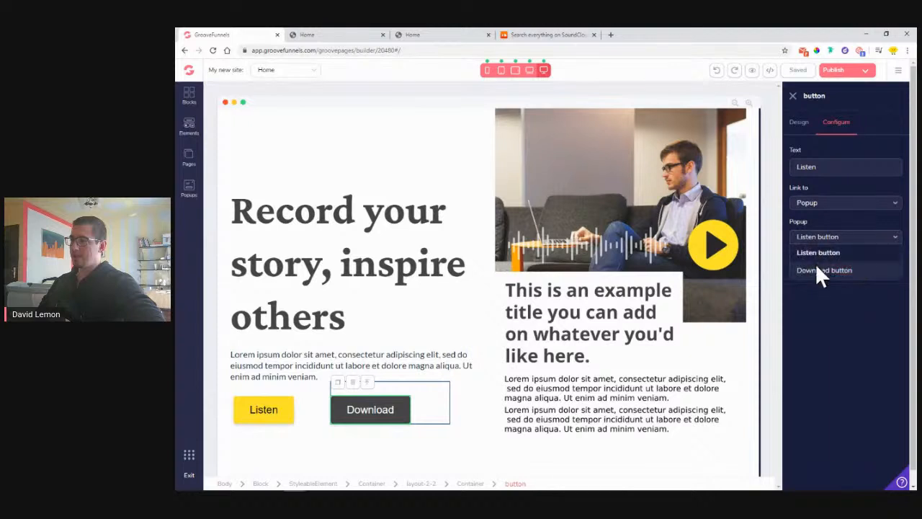
click(815, 270)
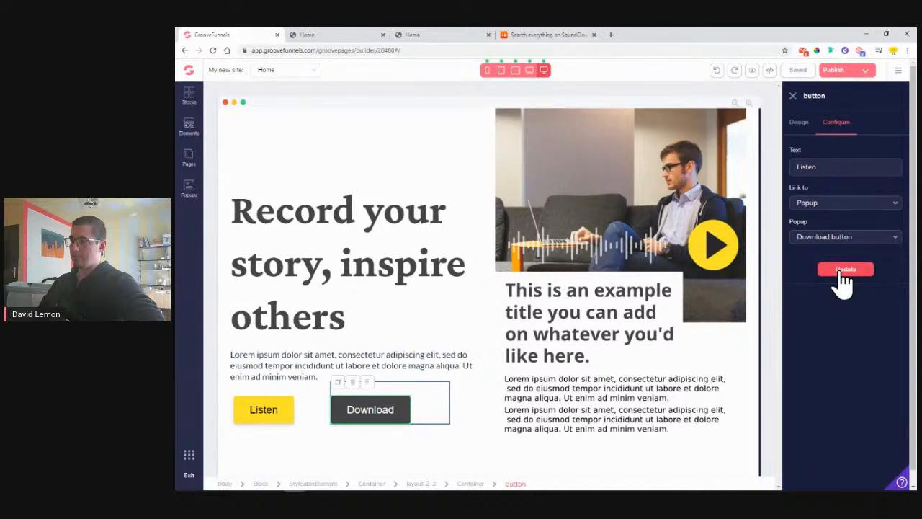
click(843, 274)
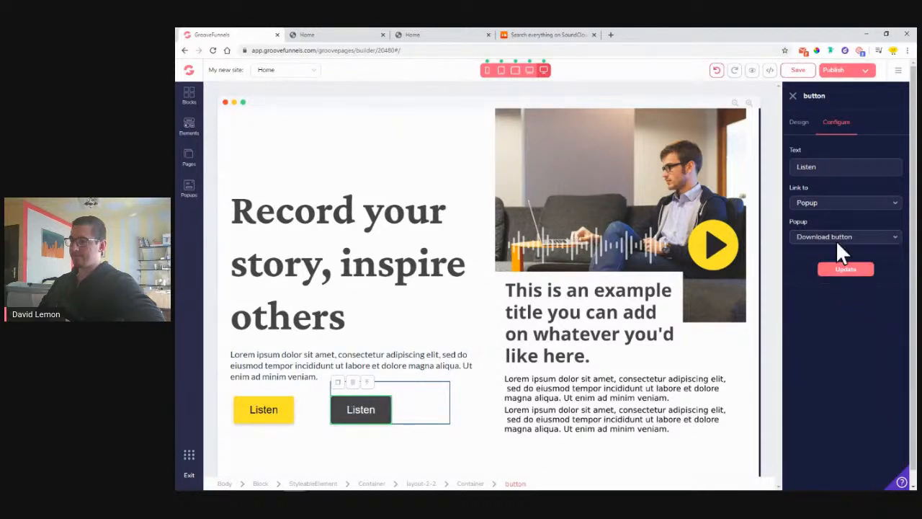
Step: Change the dark button's text to Download and apply it
drag(819, 166, 798, 167)
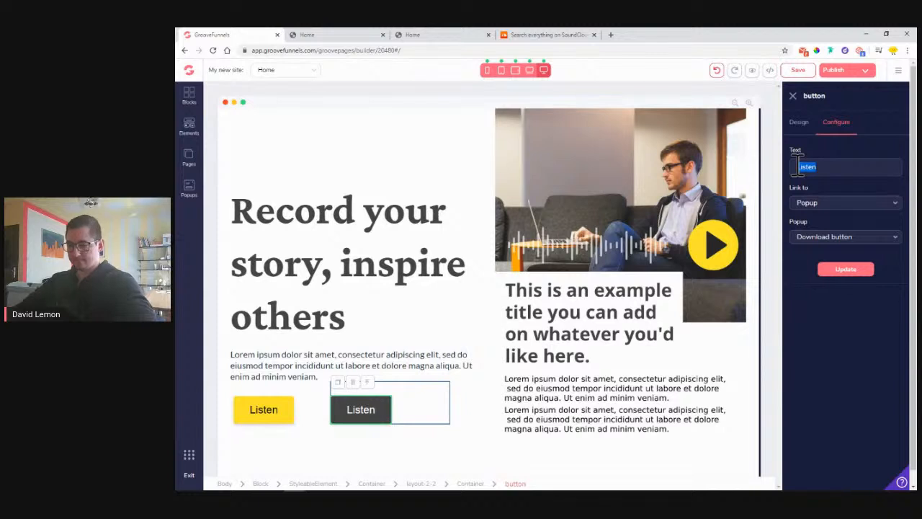
text(Download)
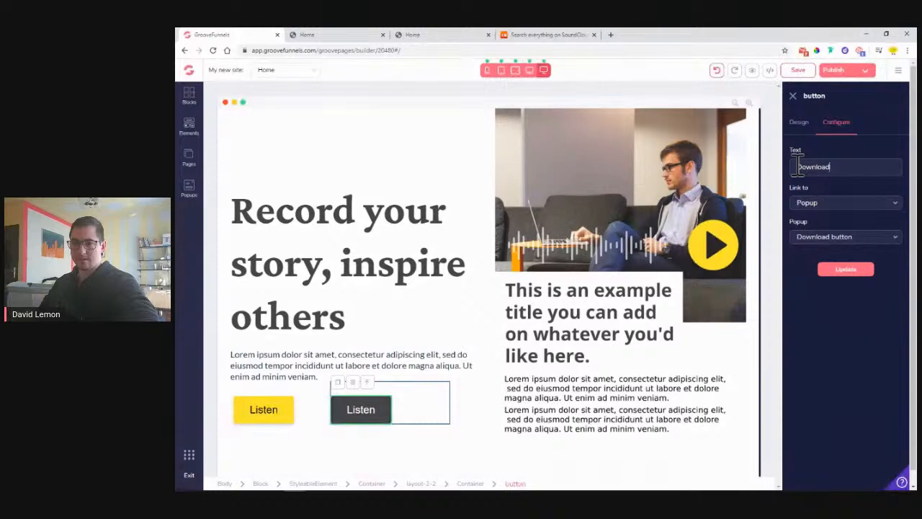
click(849, 276)
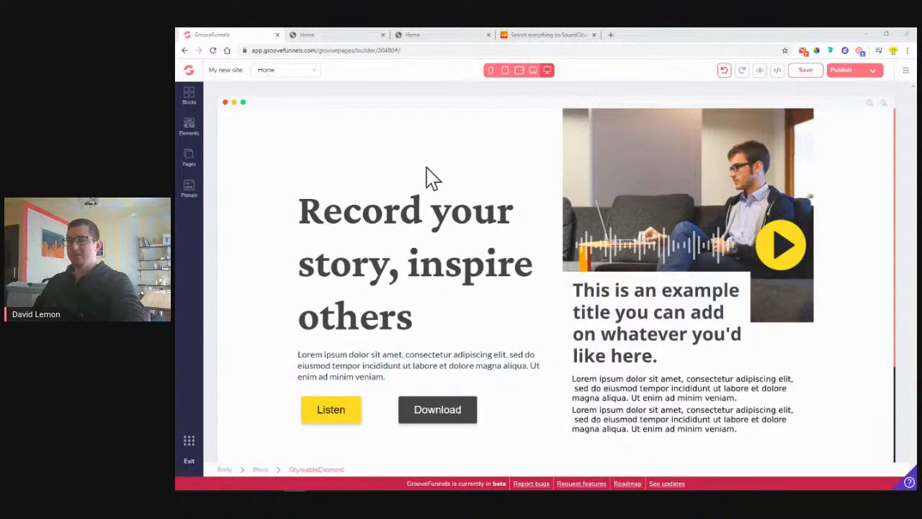
Step: Add a new page to the site from the blank canvas template
click(194, 154)
click(317, 95)
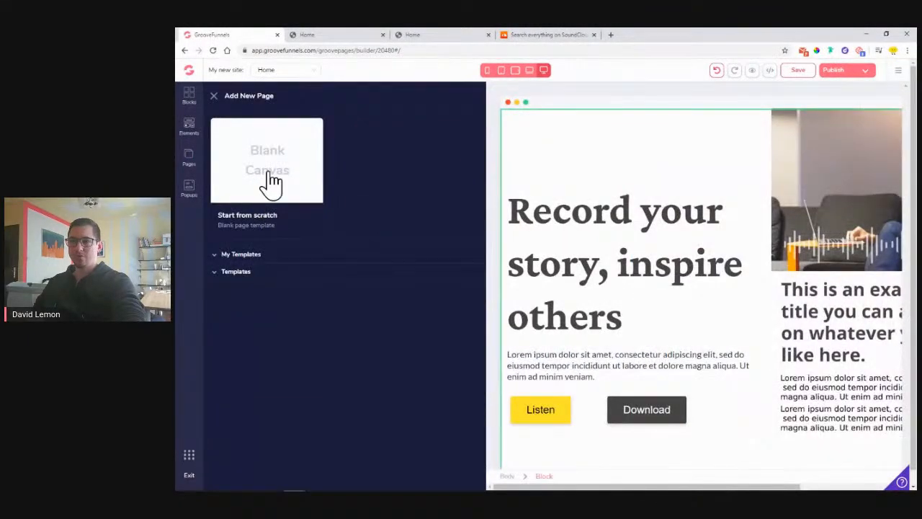
click(267, 179)
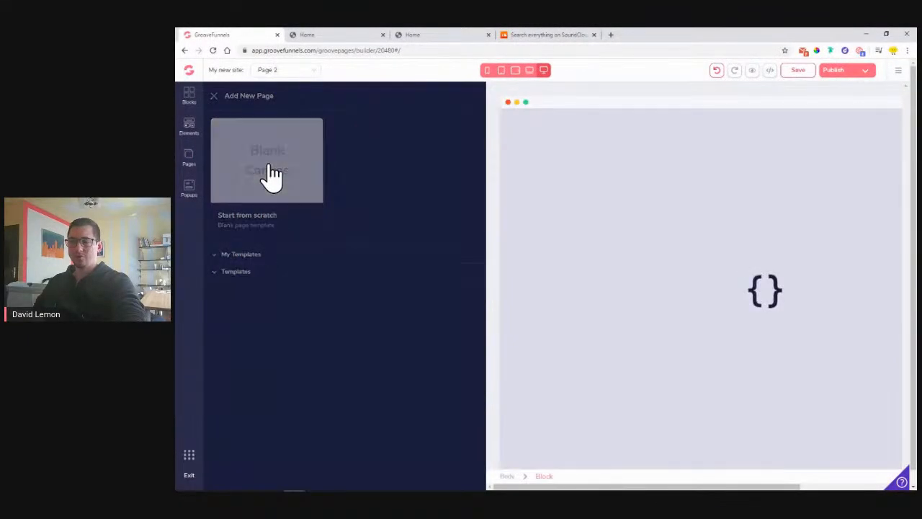
Step: Add an empty container block to the blank page and place a 2 Columns layout inside it
click(189, 101)
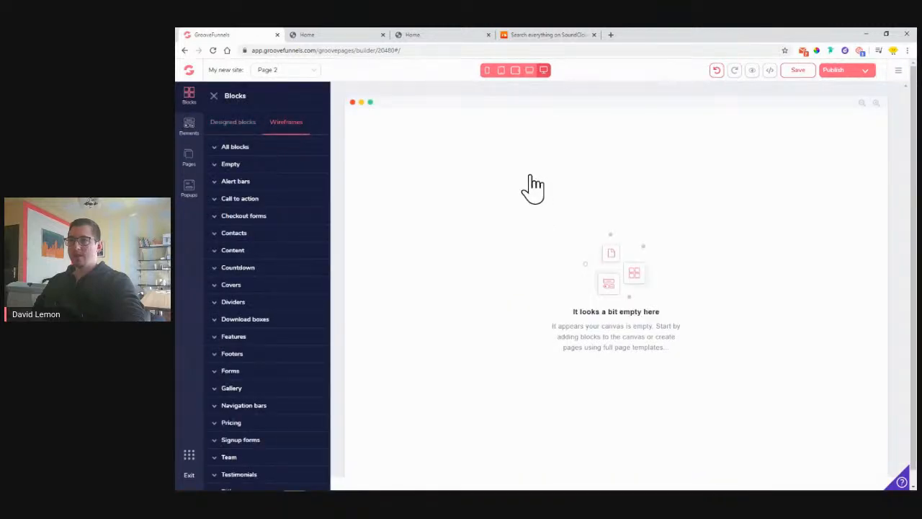
click(227, 165)
drag(262, 195, 575, 180)
click(187, 137)
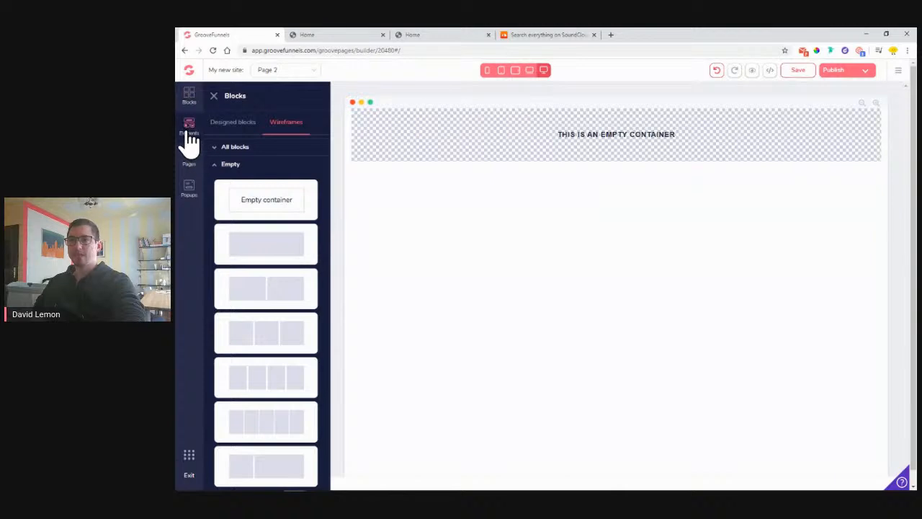
drag(305, 169, 437, 158)
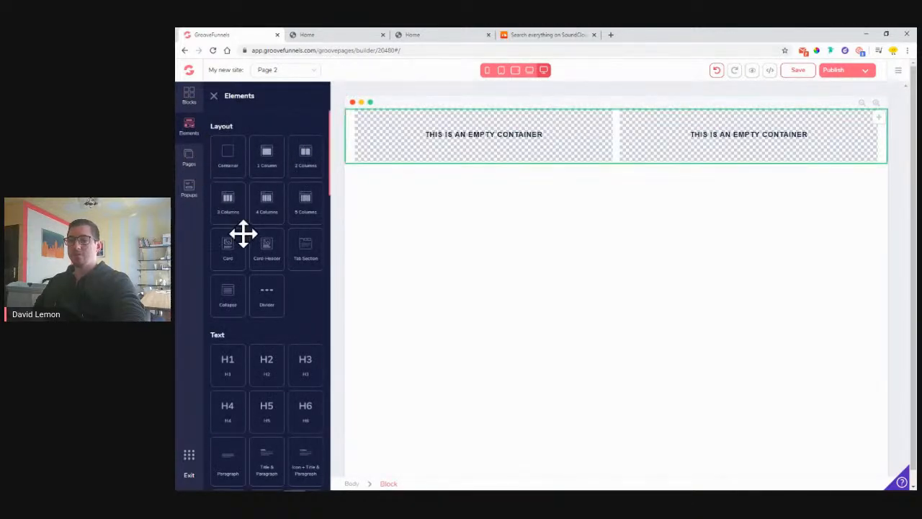
Step: Place two form input fields stacked in the first column of the layout
scroll(241, 233, down, 8)
scroll(249, 229, down, 6)
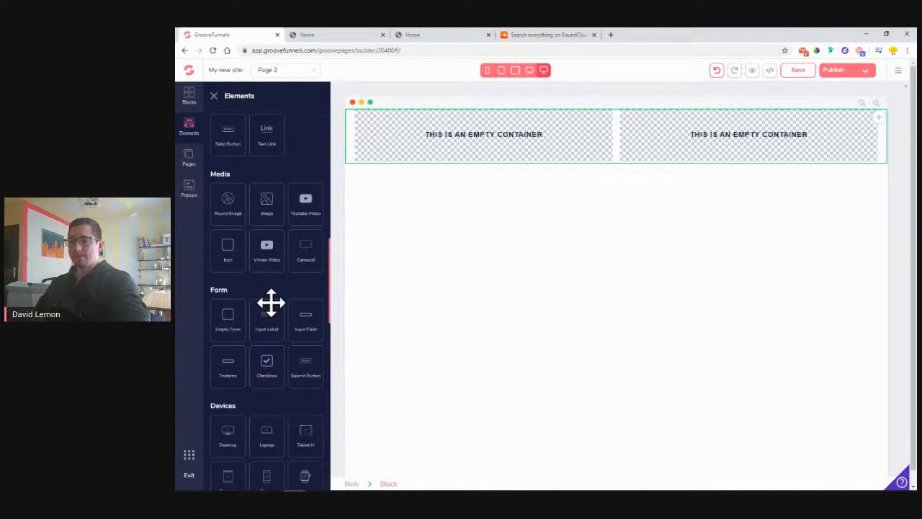
drag(308, 197, 472, 148)
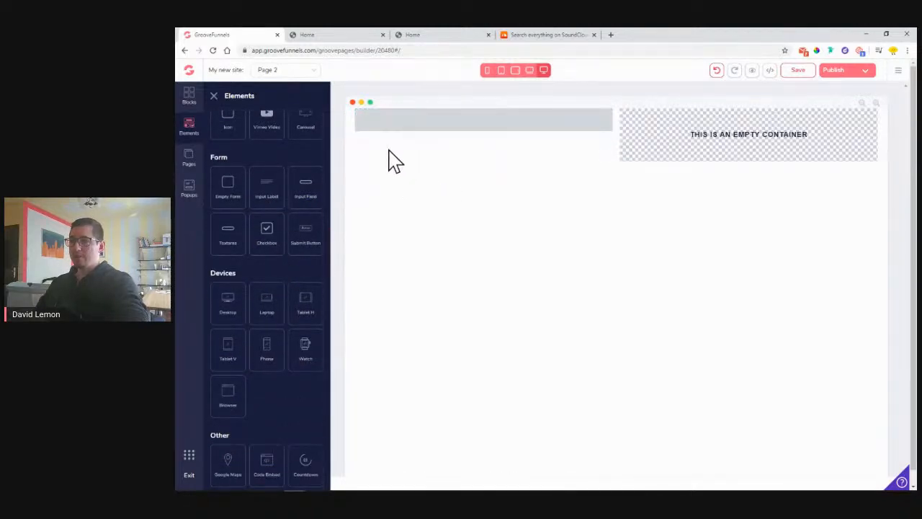
drag(310, 200, 443, 173)
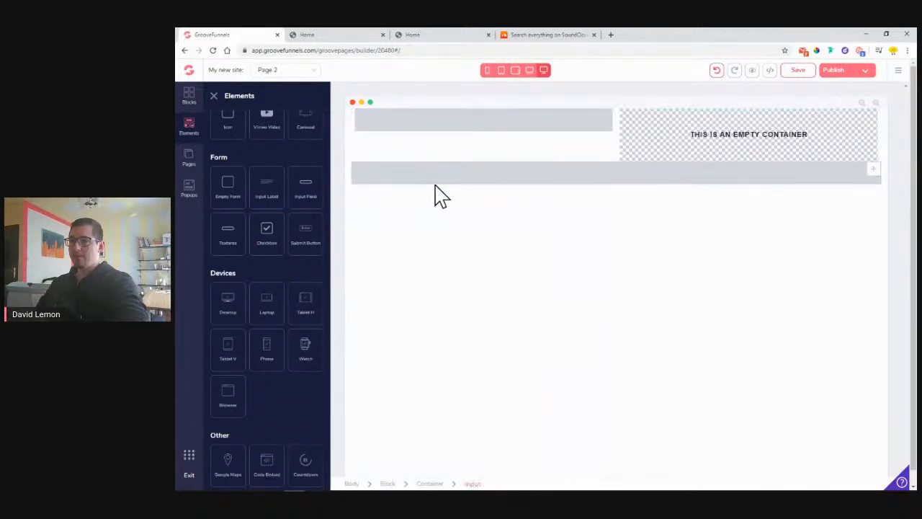
click(873, 180)
drag(747, 174, 441, 146)
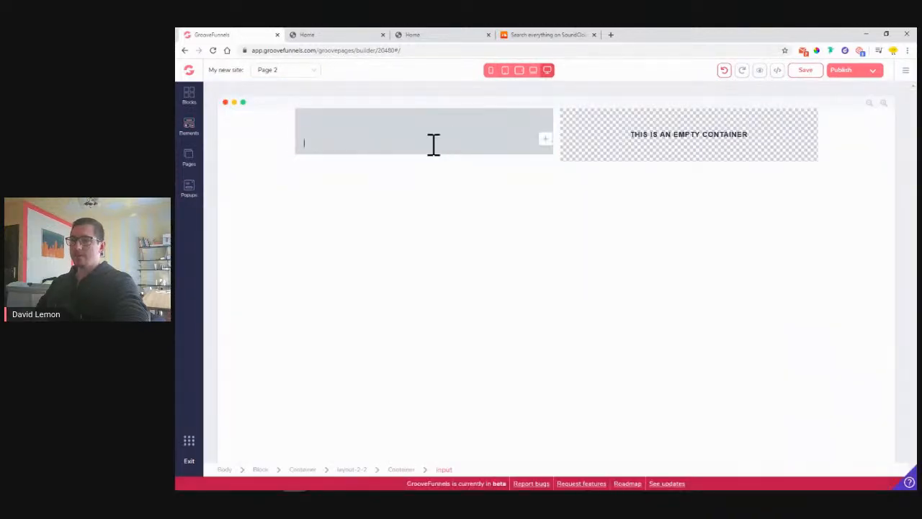
Step: Set the lower input field's placeholder to email and the upper field's placeholder to name
click(433, 145)
click(837, 122)
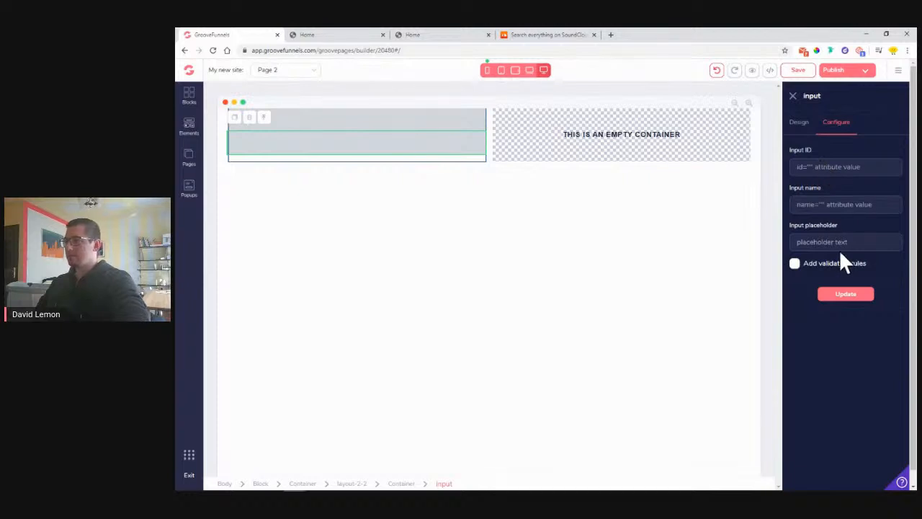
click(846, 296)
click(403, 139)
click(836, 123)
text(name)
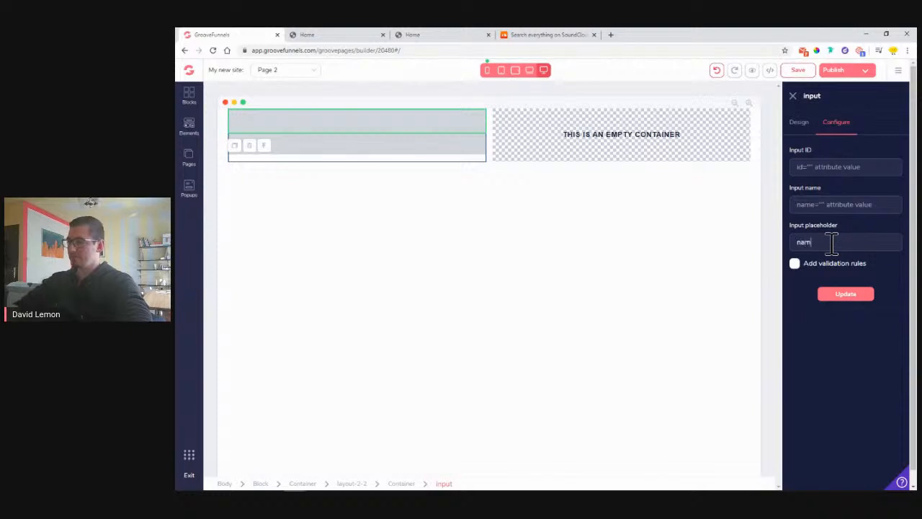
click(836, 295)
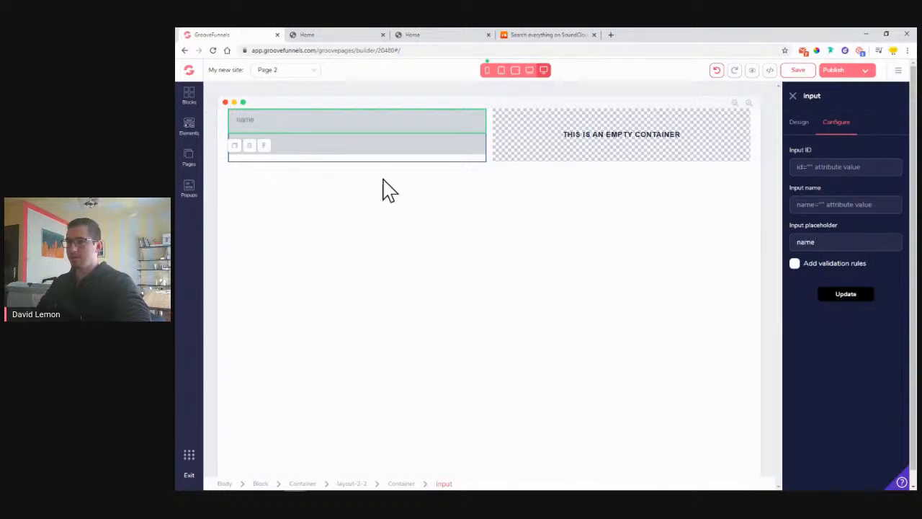
Step: Duplicate the name field and set the lowest field's placeholder to address
click(236, 146)
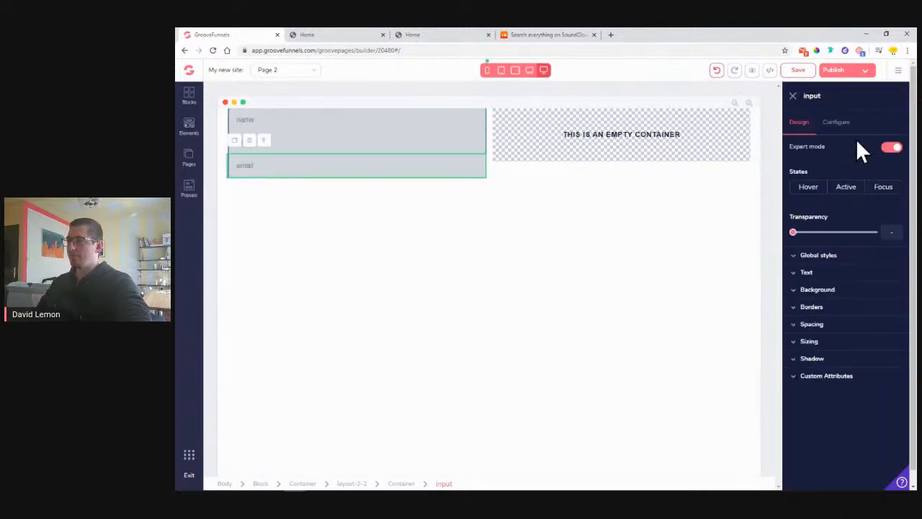
click(837, 122)
text(ess)
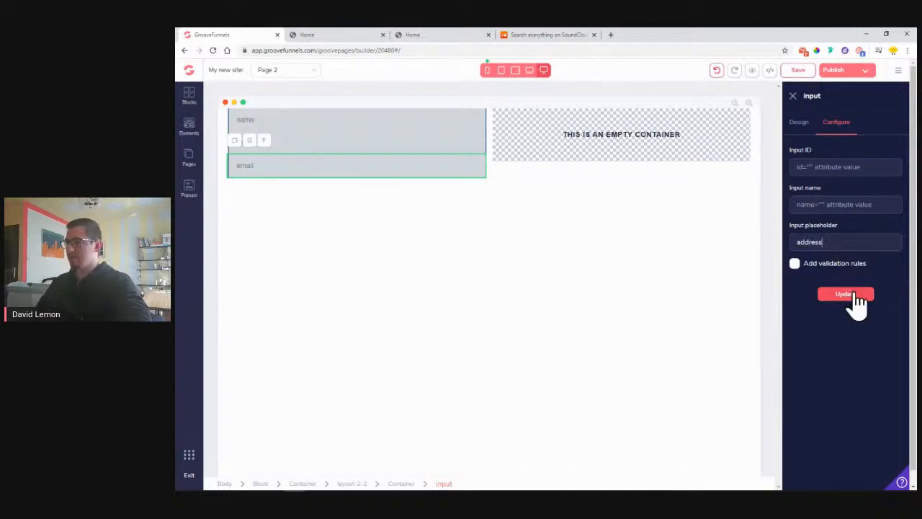
click(856, 297)
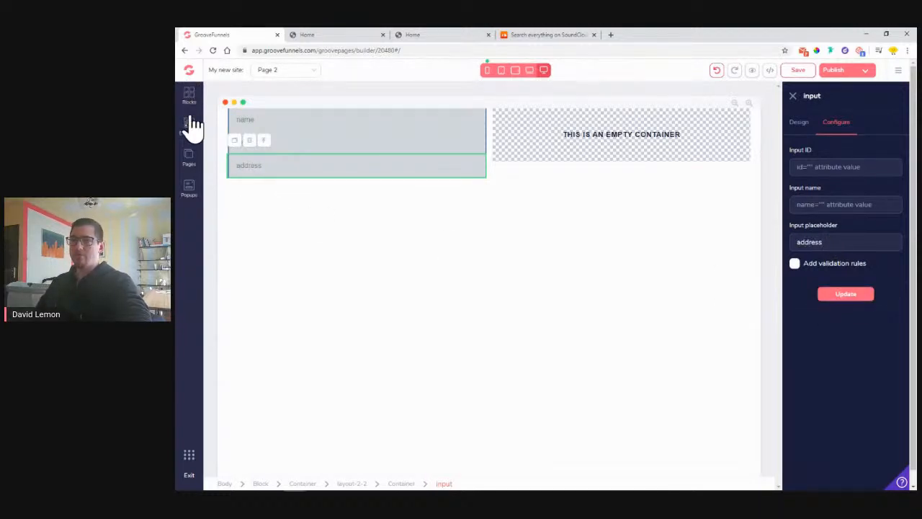
Step: Add a Submit Button element beneath the address field in the first column
click(191, 127)
scroll(310, 235, down, 8)
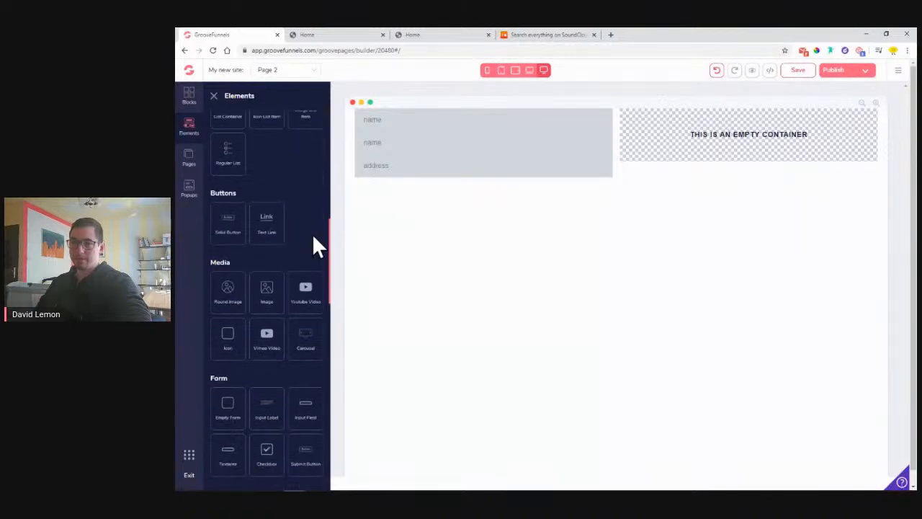
scroll(306, 238, down, 3)
drag(306, 319, 404, 189)
Step: Select the column container that holds the input fields and view its configuration options
click(416, 144)
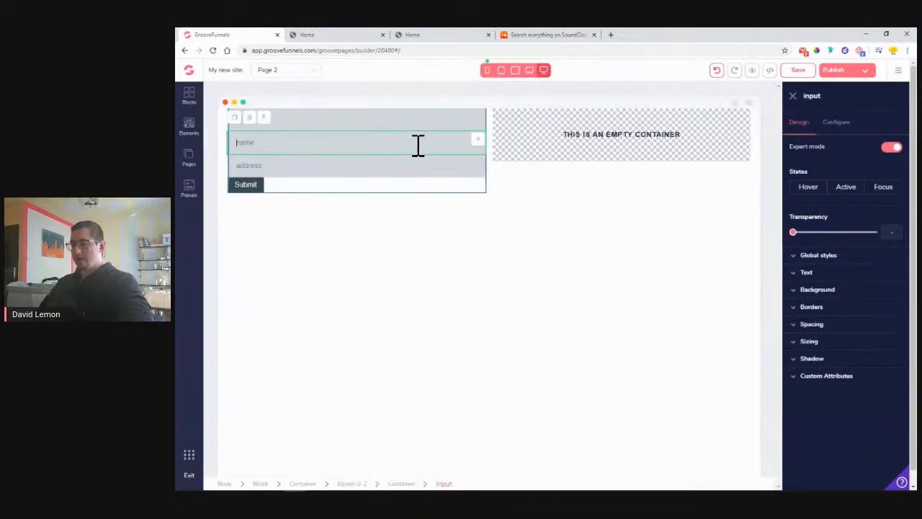
click(402, 485)
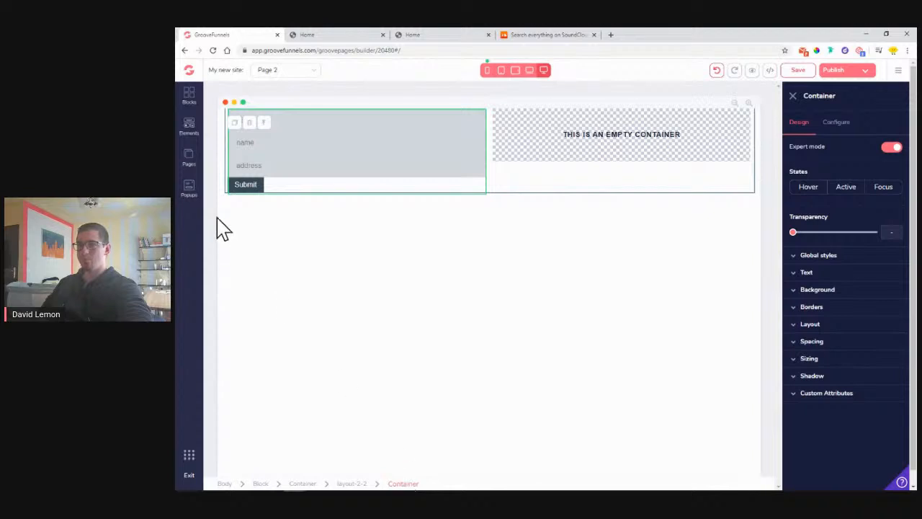
click(849, 124)
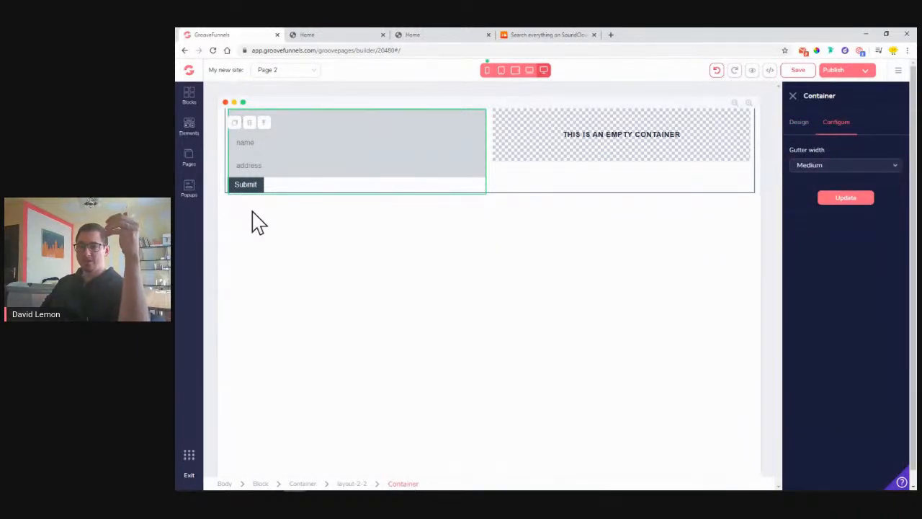
Step: Browse the ready-made wireframe blocks in the Forms category, then close the block library
click(192, 106)
click(297, 124)
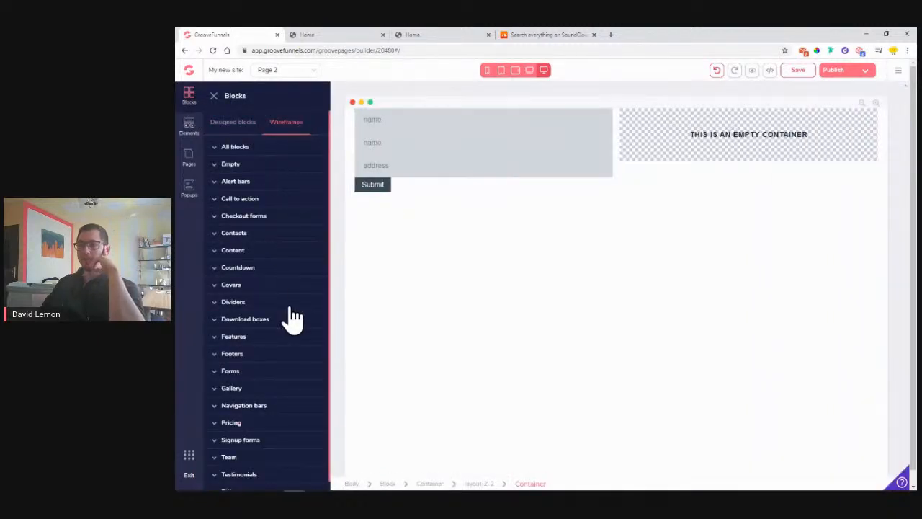
click(238, 371)
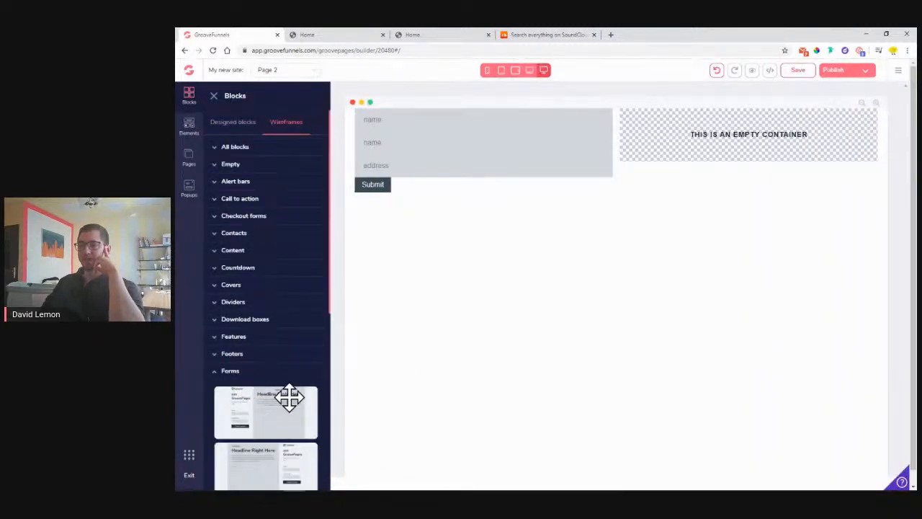
scroll(291, 407, down, 3)
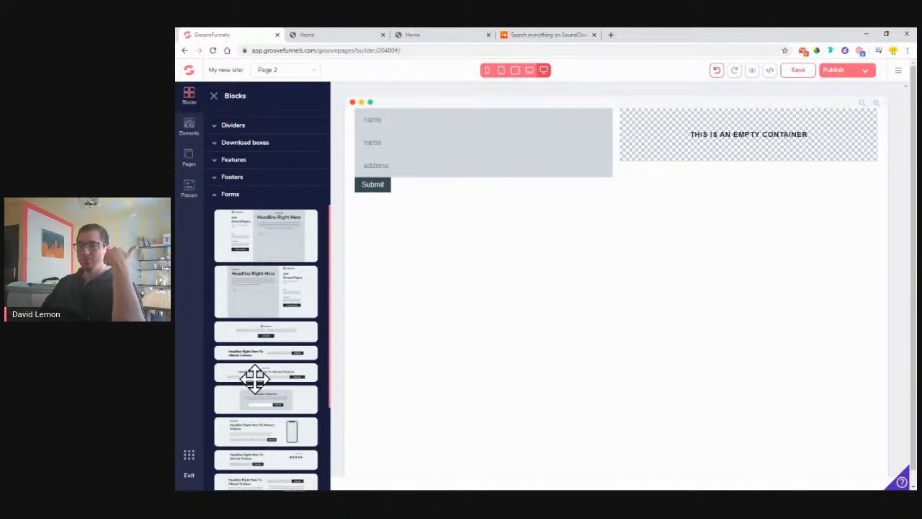
scroll(258, 367, down, 2)
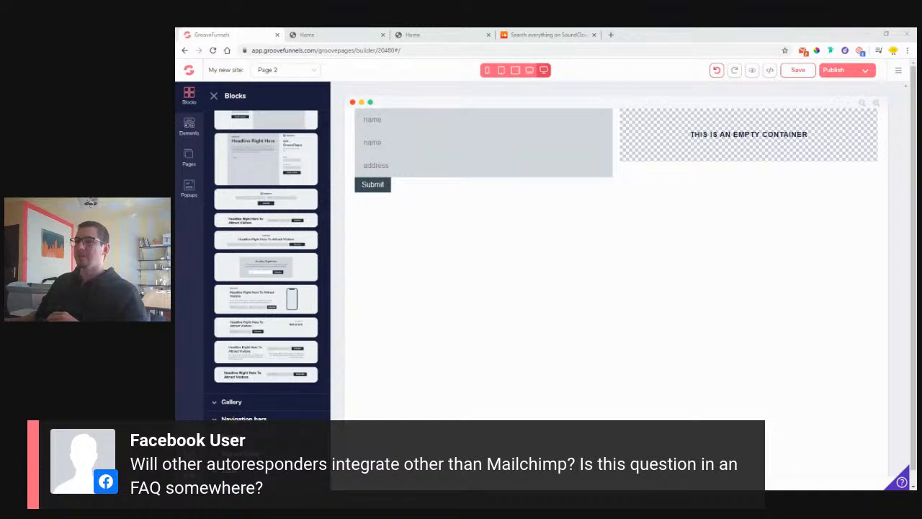
click(214, 96)
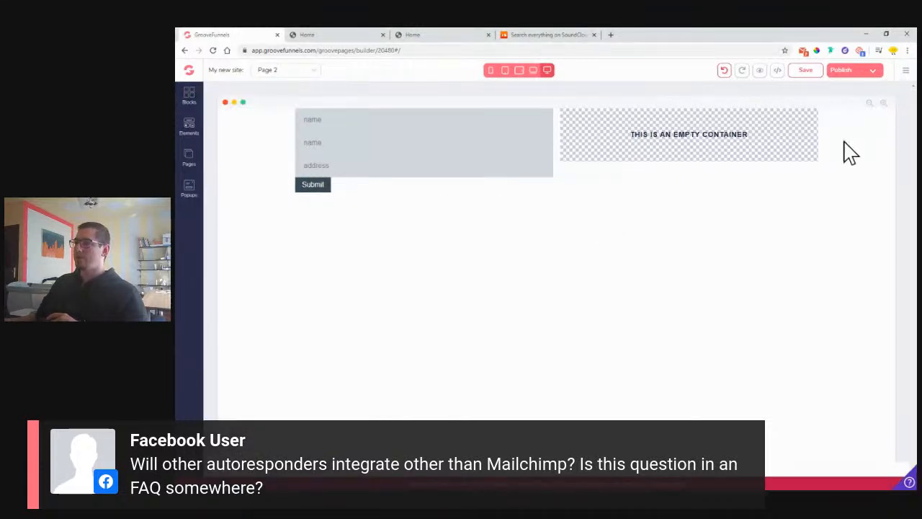
Step: Review the integration types offered when adding a new integration, then exit the integrations window
click(904, 72)
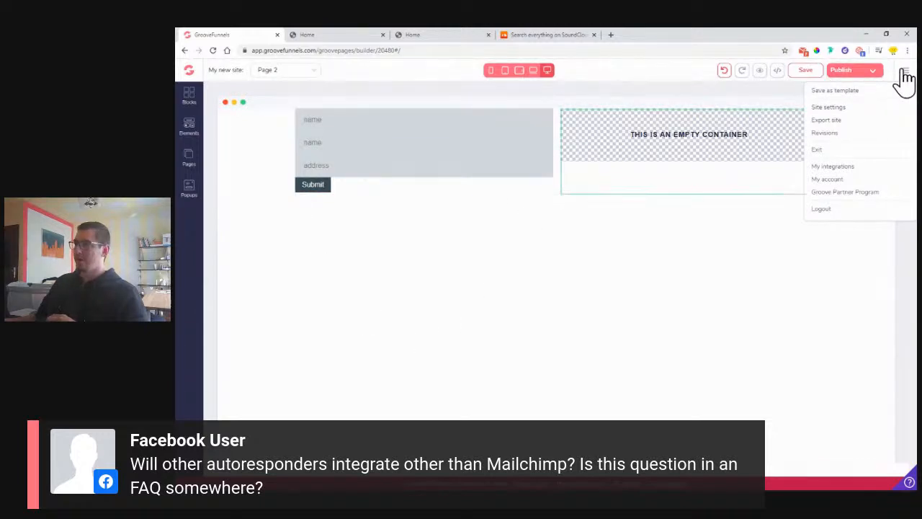
click(833, 169)
click(878, 88)
click(851, 148)
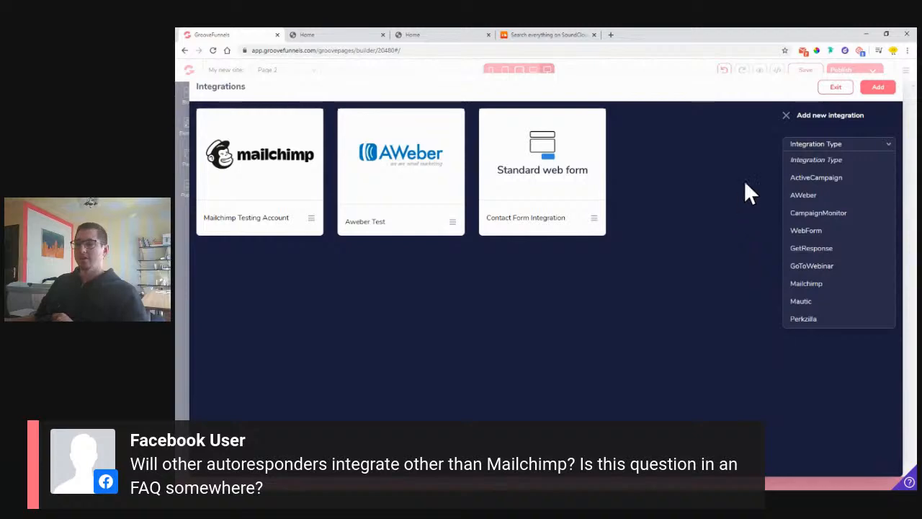
click(834, 90)
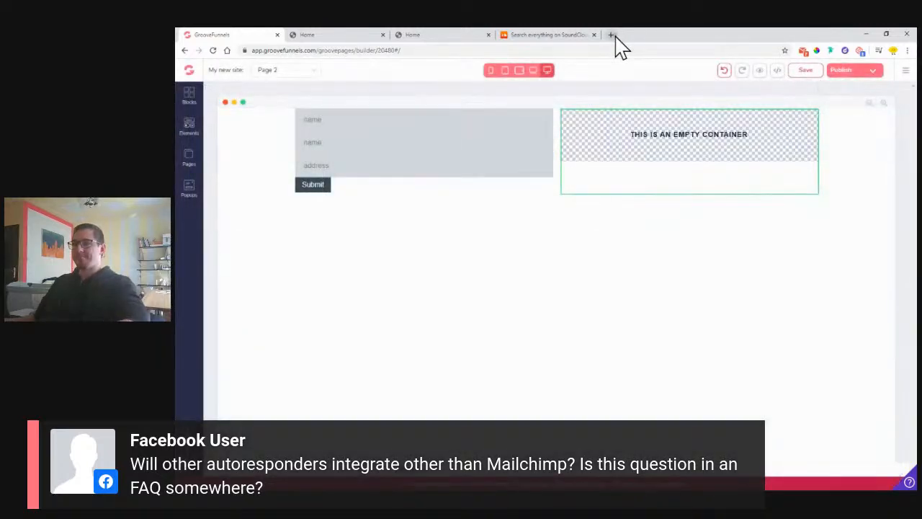
Step: Open feedback.groovefunnels.com in a new browser tab and go to the groovepages-feature-requests board
click(611, 35)
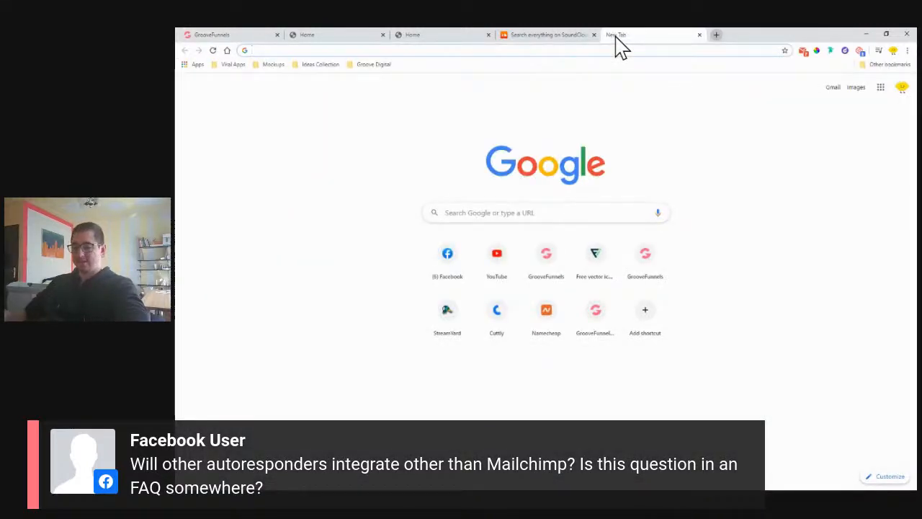
text(feeedback.groovefunnels.com)
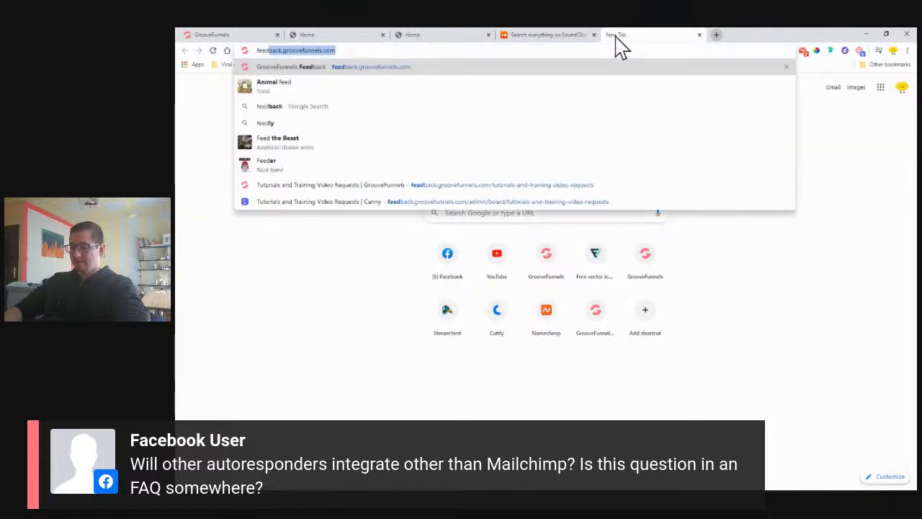
key(Return)
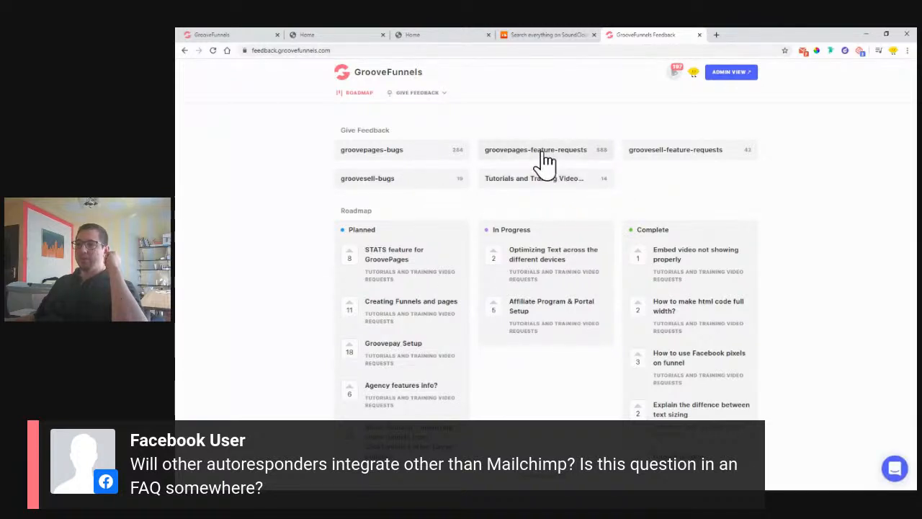
click(542, 154)
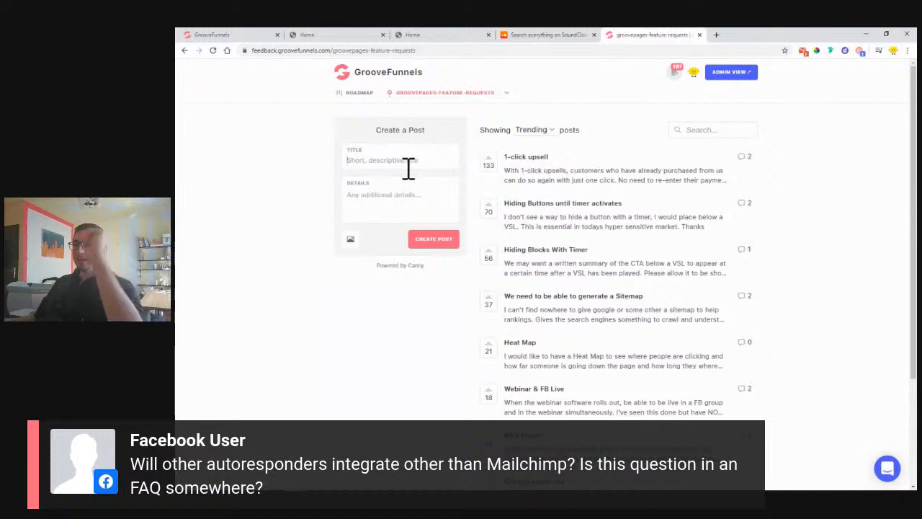
Step: Enter "integration" as the title of a new post to find similar feature requests
text(in)
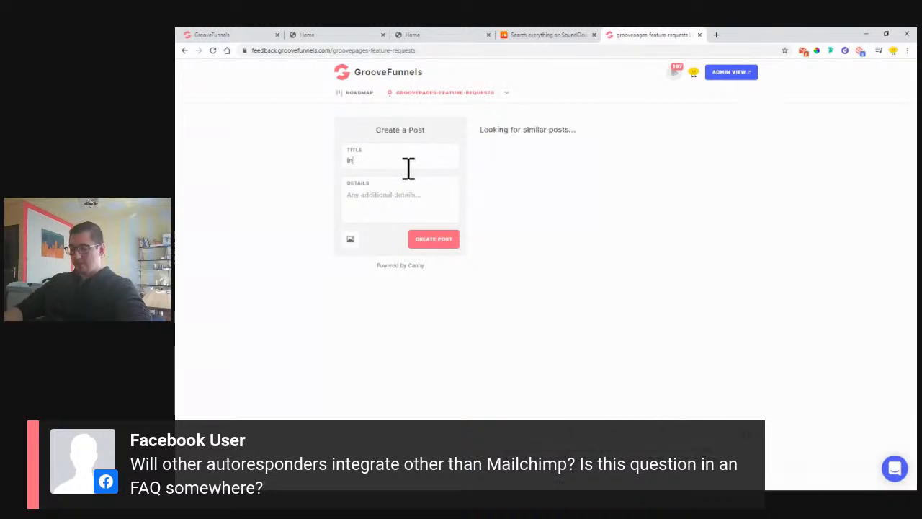
text(tegrat)
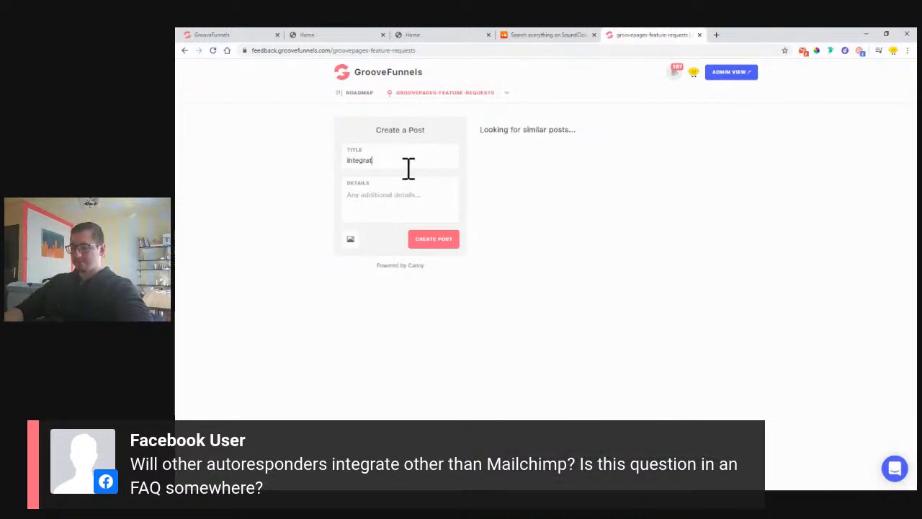
text(ion)
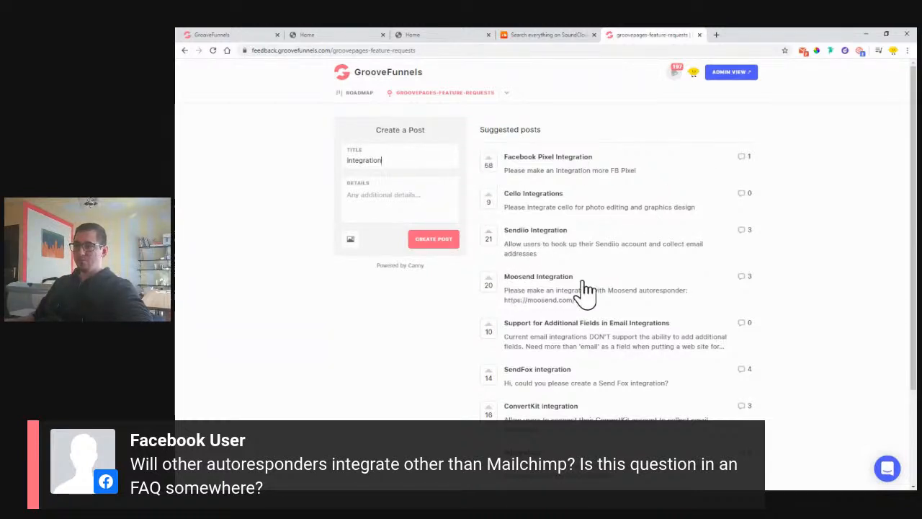
Step: Browse the suggested posts and upvote the Moosend Integration request, then close the feedback site
scroll(551, 351, down, 2)
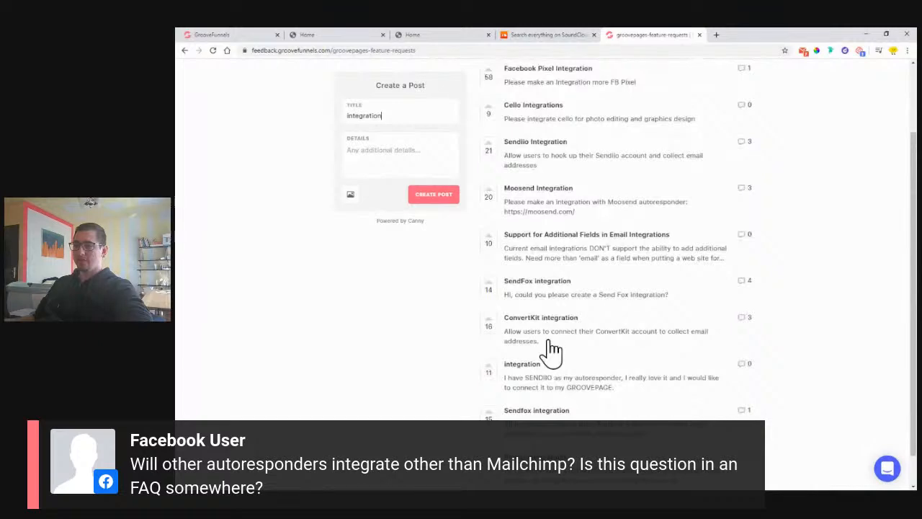
scroll(552, 350, down, 1)
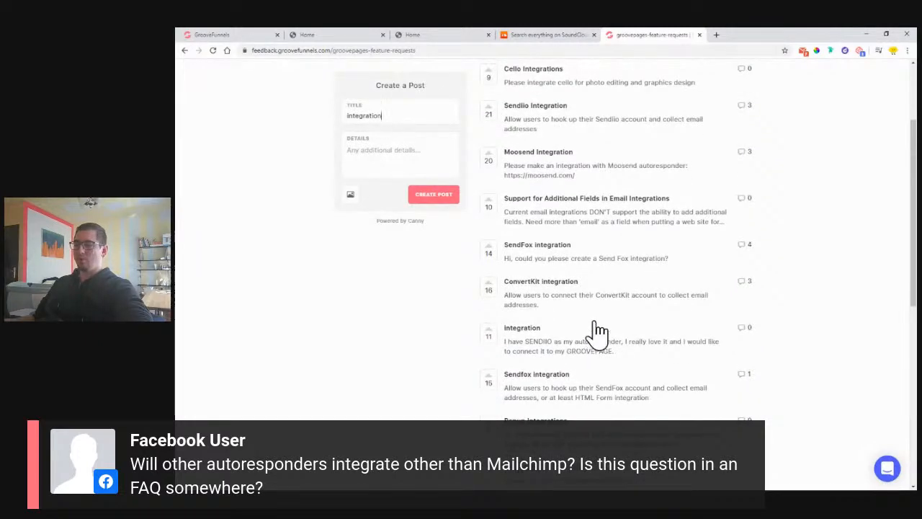
scroll(598, 331, down, 5)
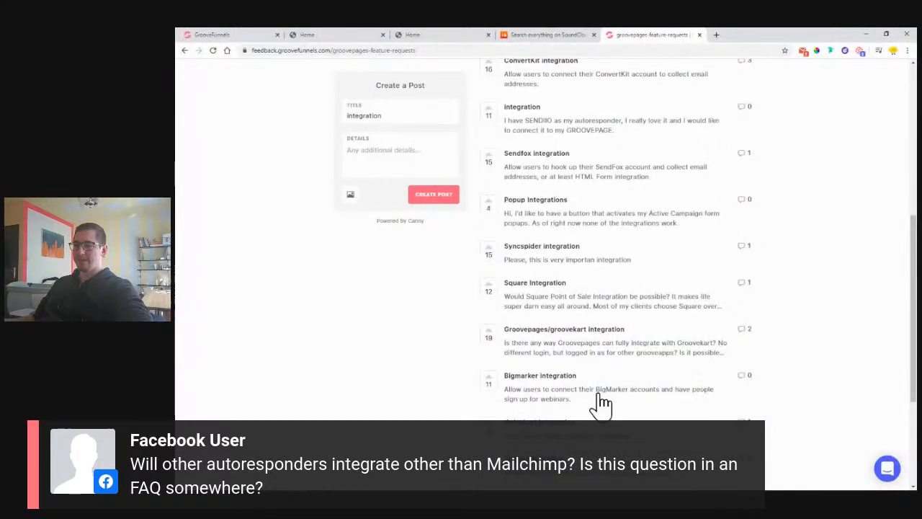
scroll(598, 267, up, 8)
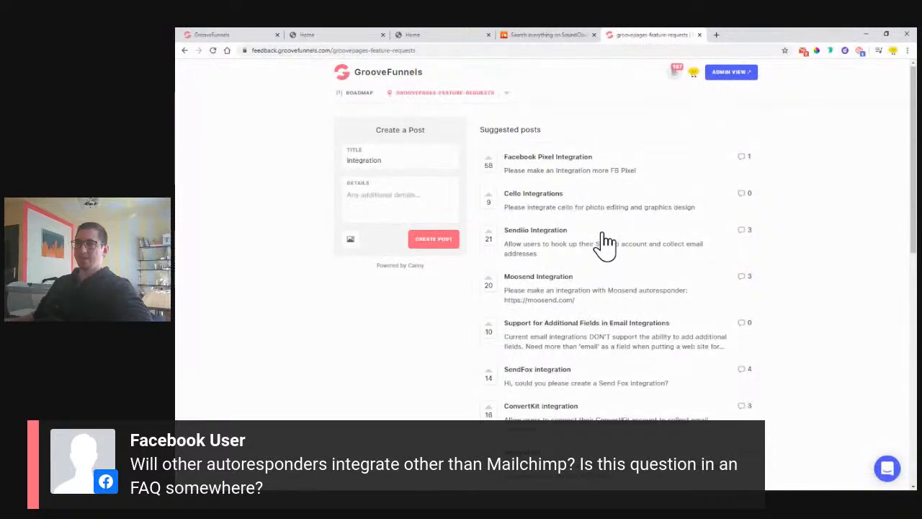
click(489, 284)
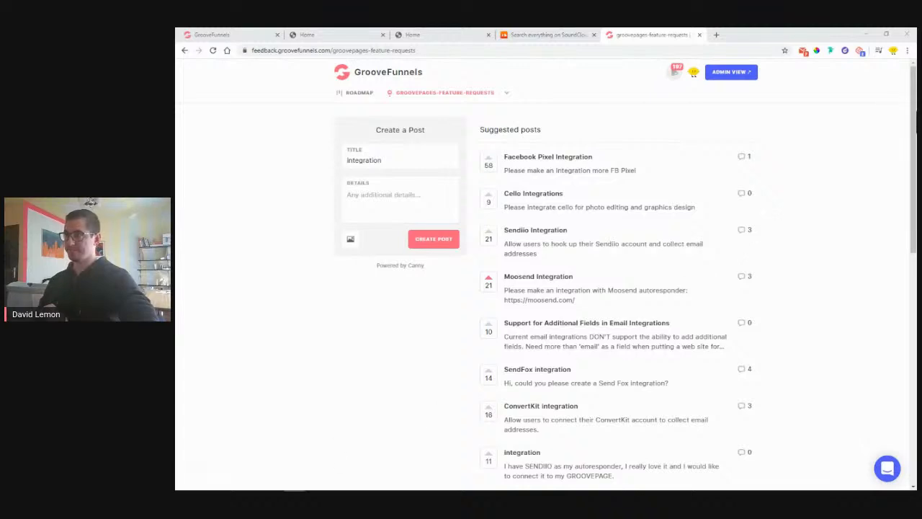
click(699, 35)
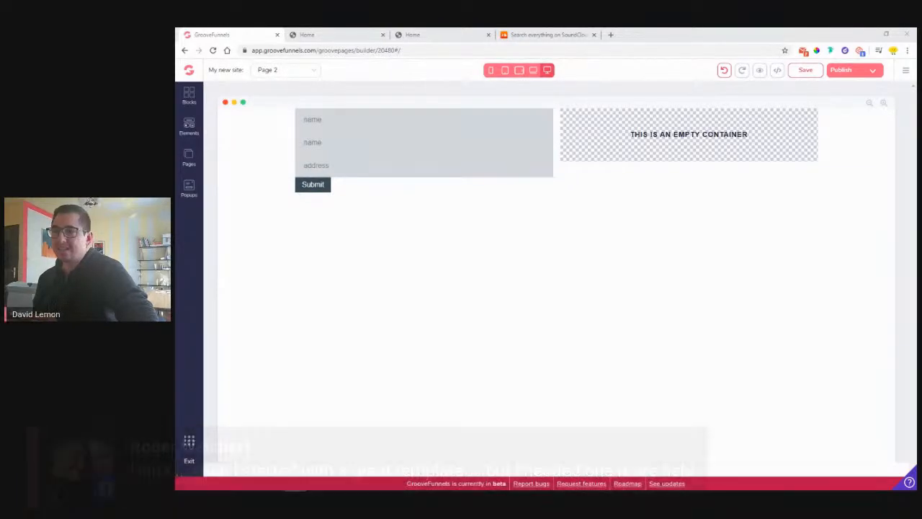
Step: Insert the wireframe Forms block with a centred headline, email field and Subscribe button below the existing columns on Page 2
click(191, 101)
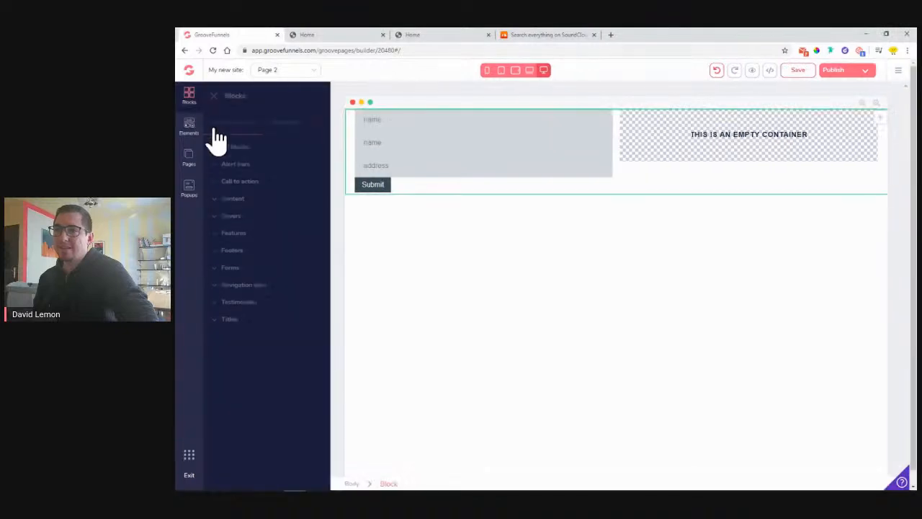
click(288, 129)
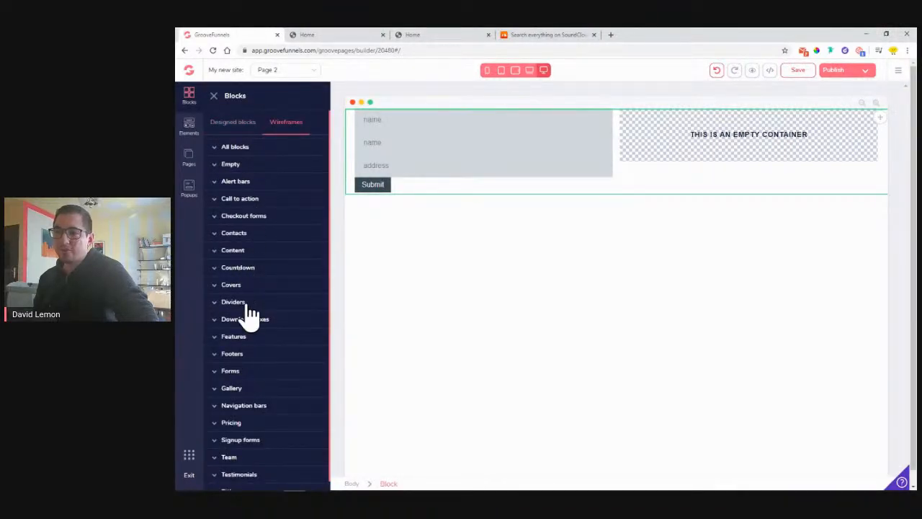
scroll(242, 288, down, 1)
click(244, 365)
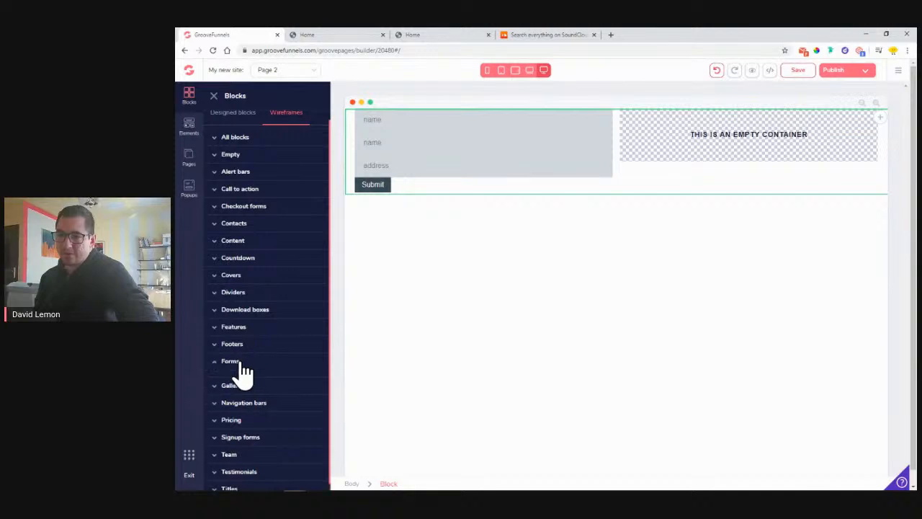
scroll(248, 356, down, 5)
drag(250, 269, 541, 273)
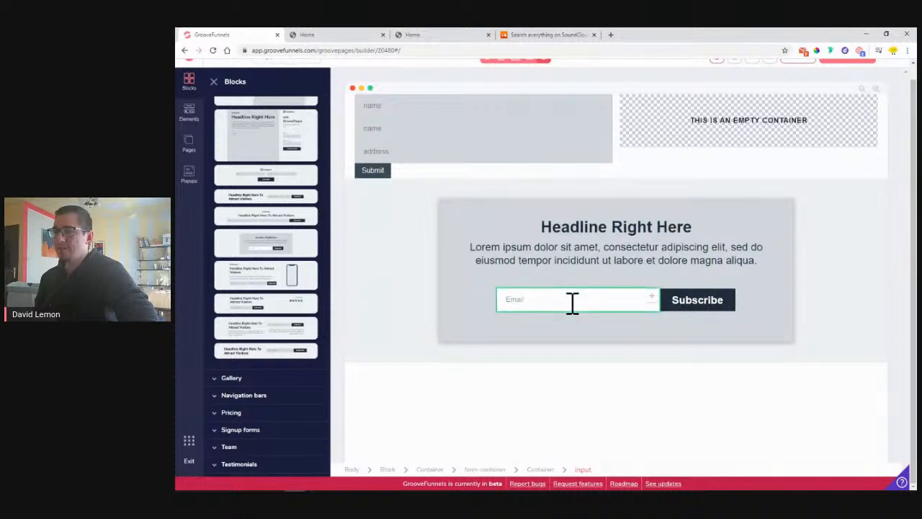
Step: Duplicate the Email input in the new form block twice, giving three email fields
click(573, 303)
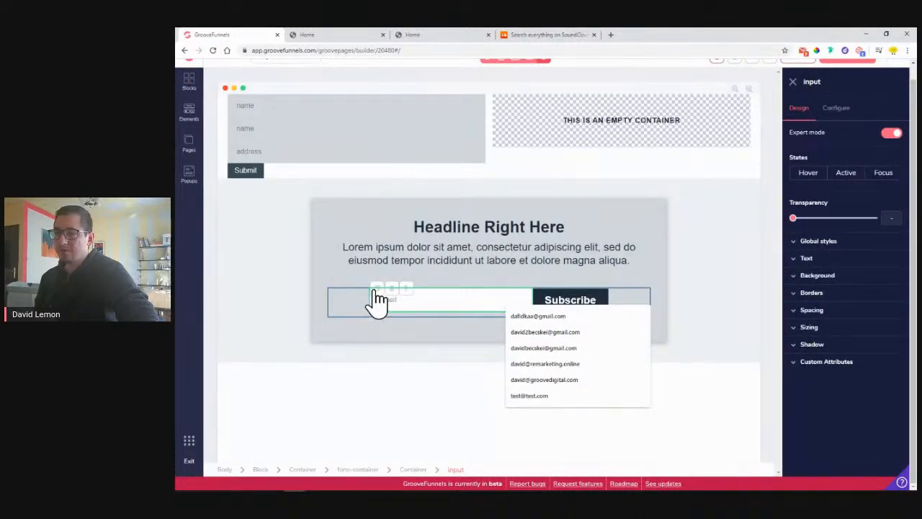
click(376, 292)
click(376, 315)
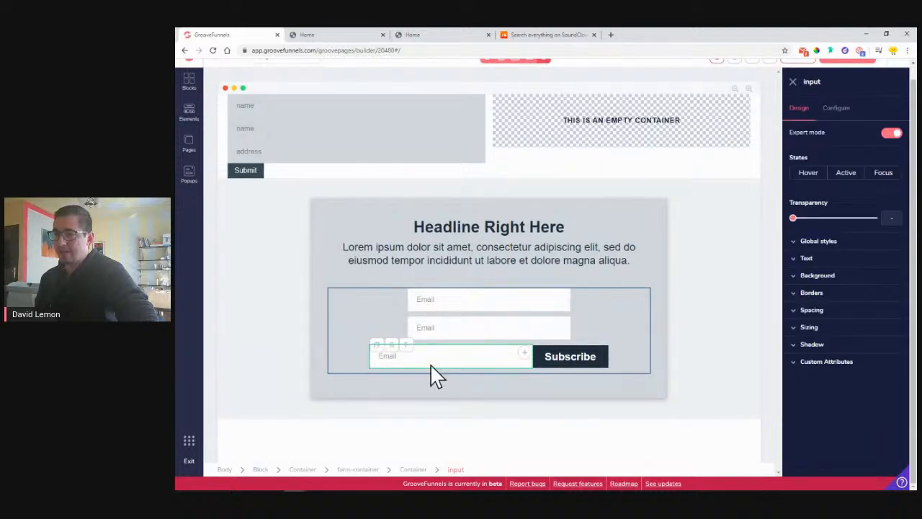
Step: Select the form-container and then the stacked Email inputs inside it to inspect the form's structure
click(359, 470)
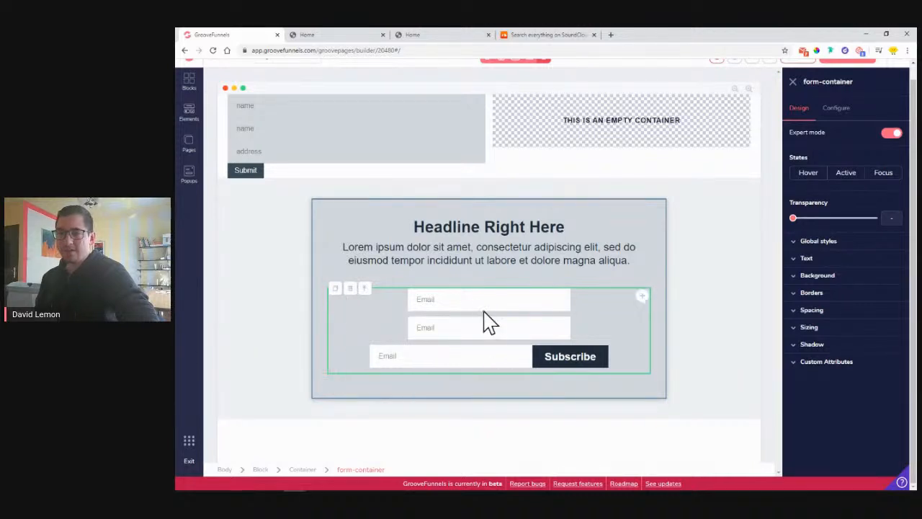
click(474, 302)
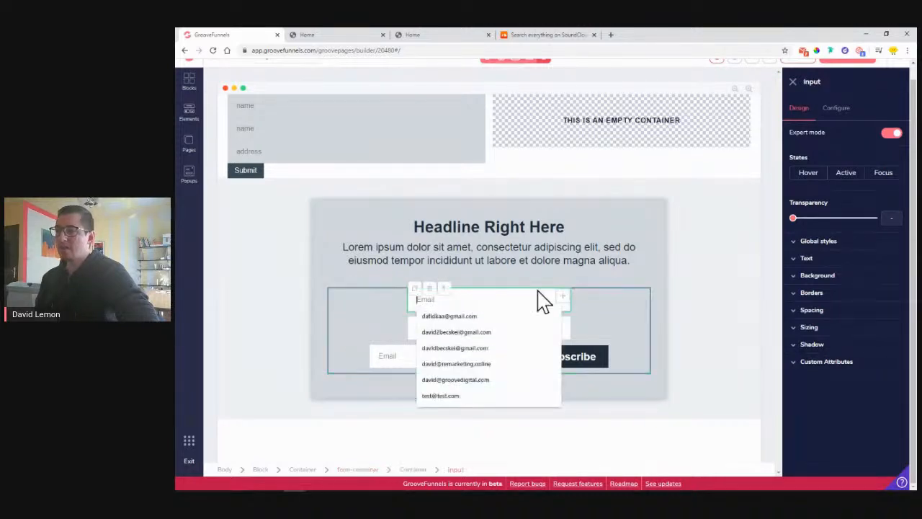
click(415, 336)
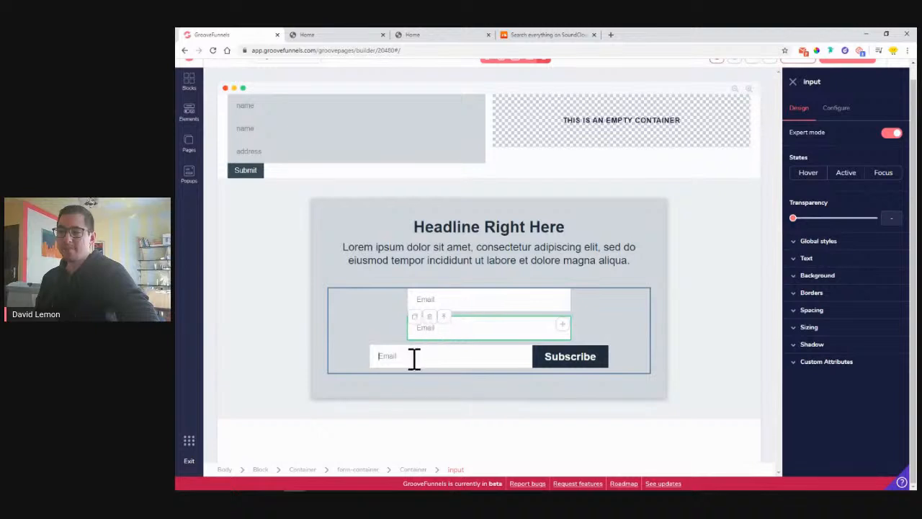
Step: Turn on validation rules for the Email input beside the Subscribe button and choose text as its input type
click(414, 357)
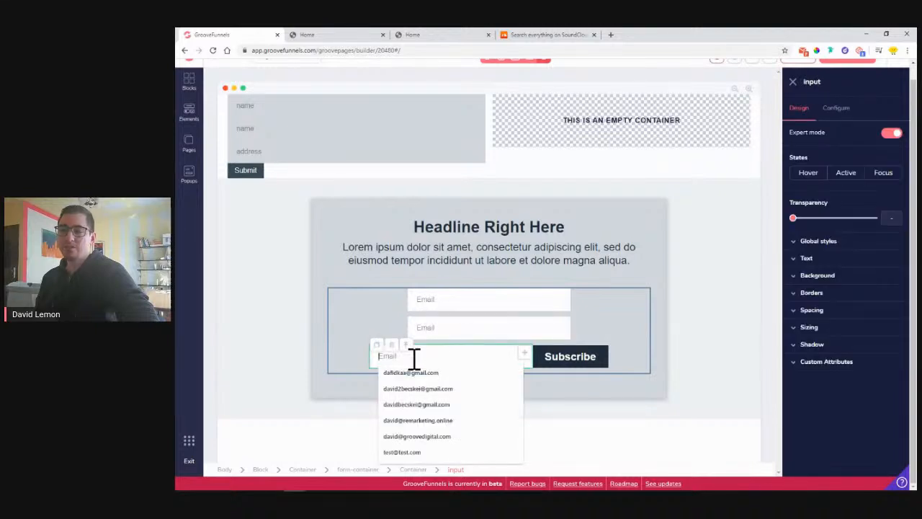
click(836, 110)
click(827, 251)
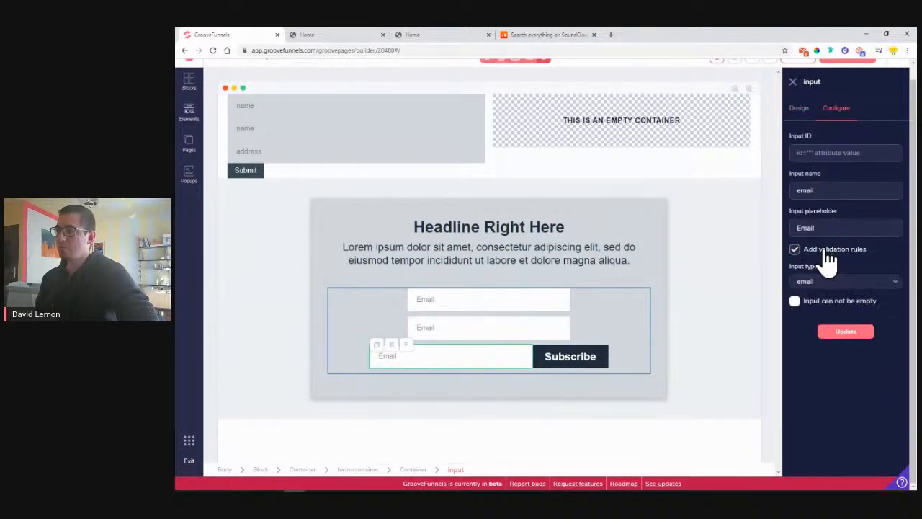
click(829, 283)
click(820, 301)
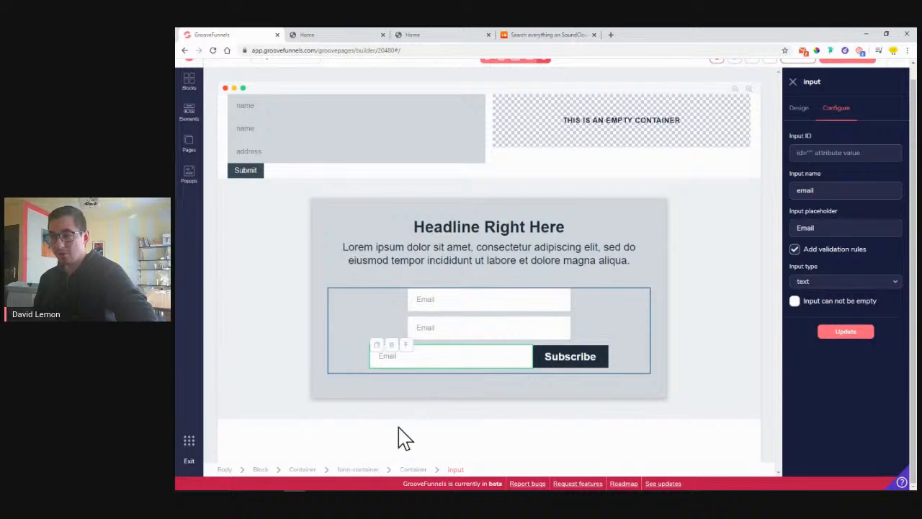
click(423, 354)
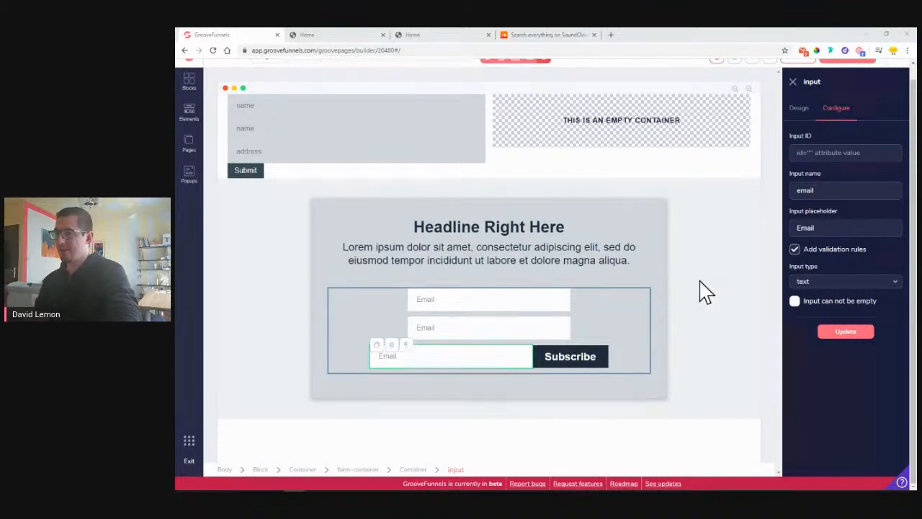
Step: Switch the builder from Page 2 to the Home page and look over its content
click(189, 144)
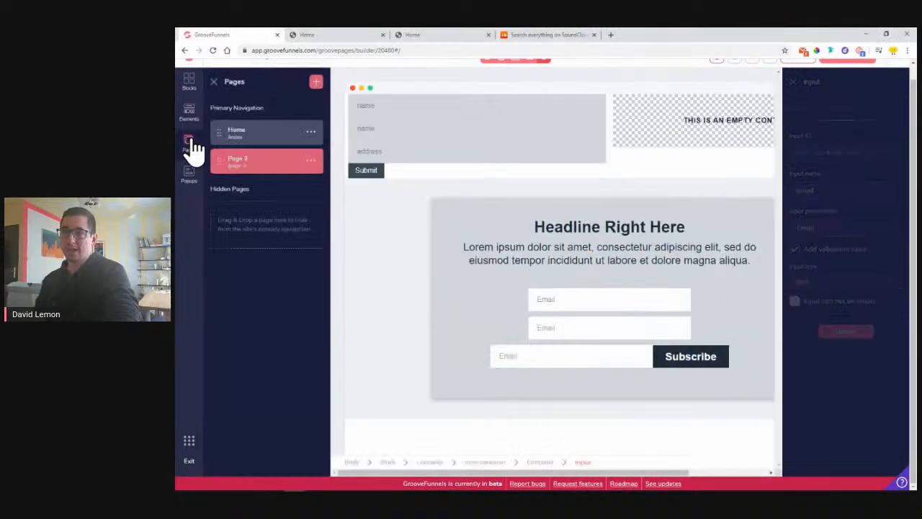
click(252, 139)
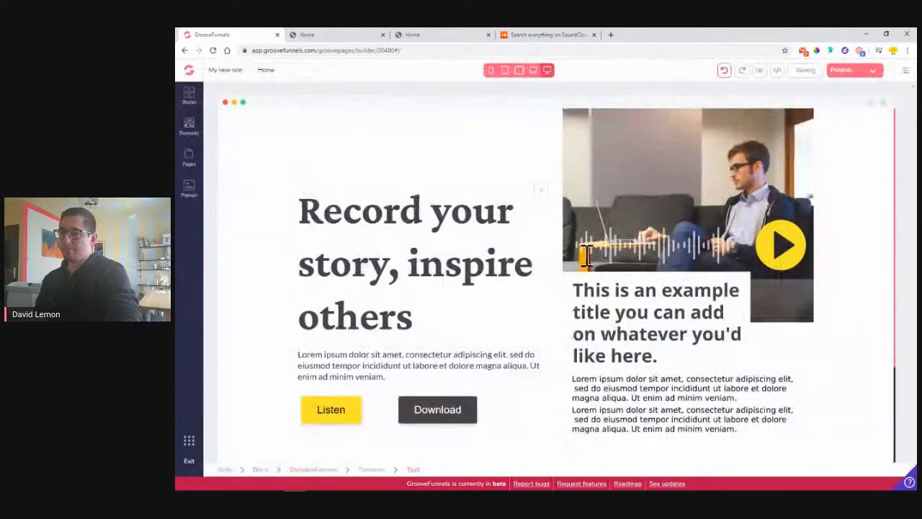
scroll(582, 201, down, 4)
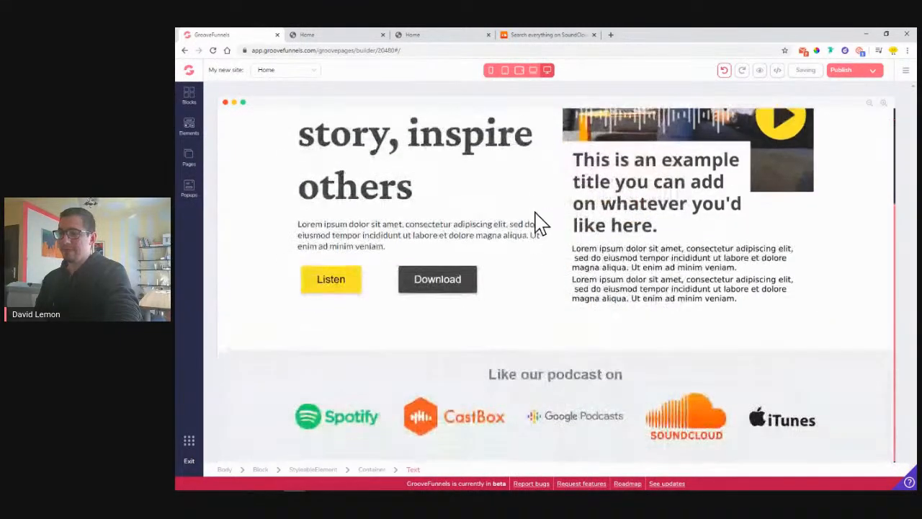
scroll(539, 216, up, 4)
Step: Enable hosting on GroovePages with "podcastbuild" as the site's address path and publish the site
click(864, 74)
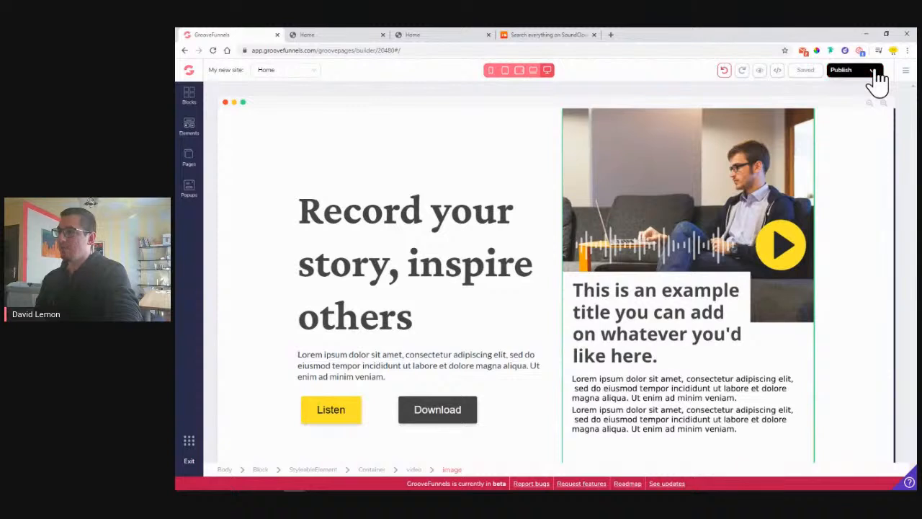
click(795, 145)
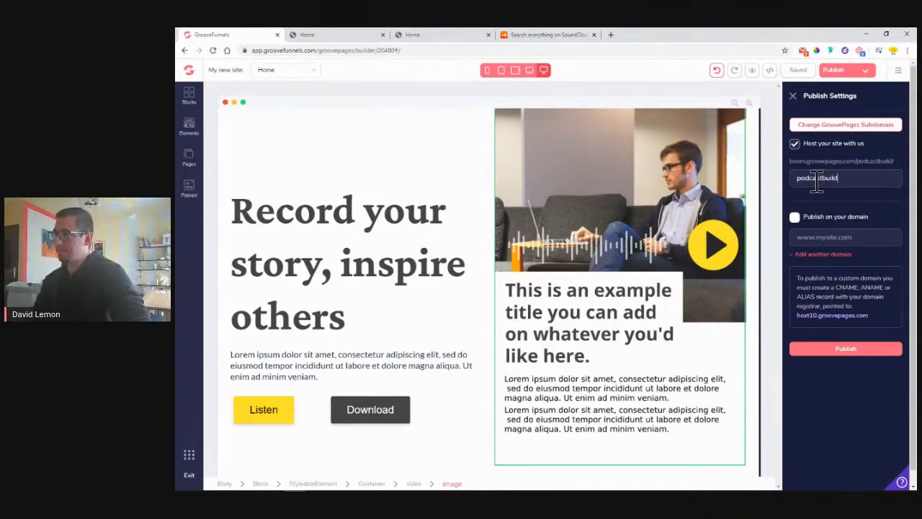
click(830, 350)
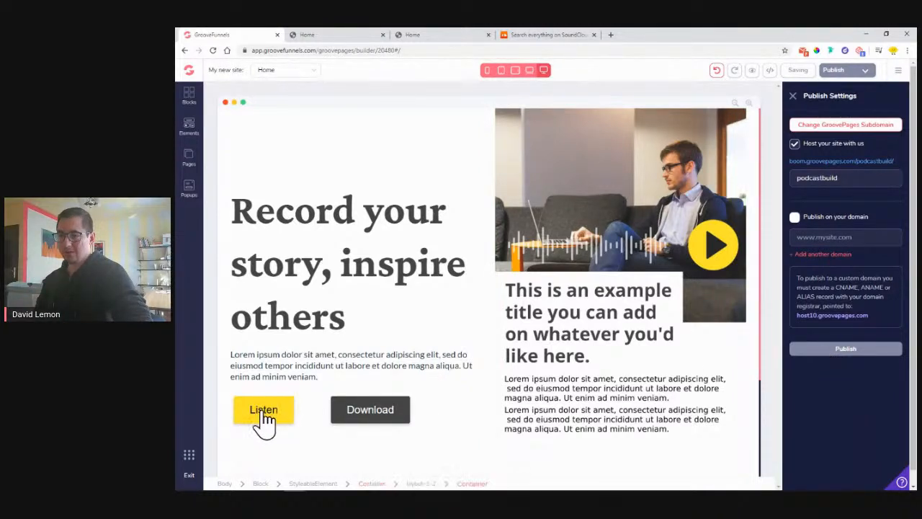
Step: Check the published podcastbuild site through its link, close it, and open a preview of the Home page
click(865, 162)
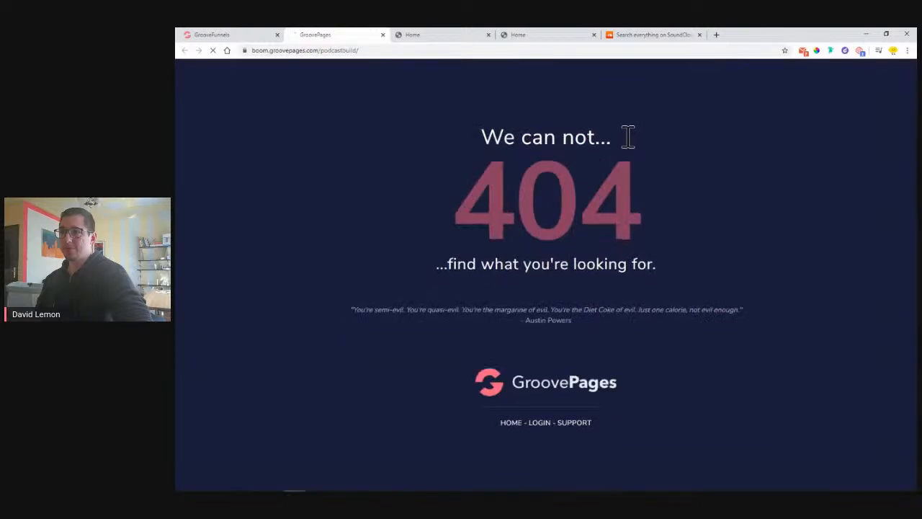
click(382, 35)
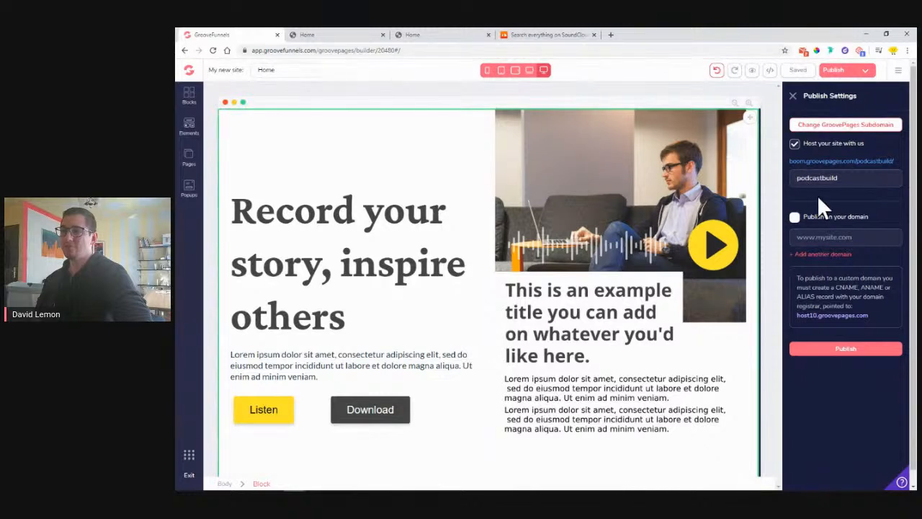
click(754, 72)
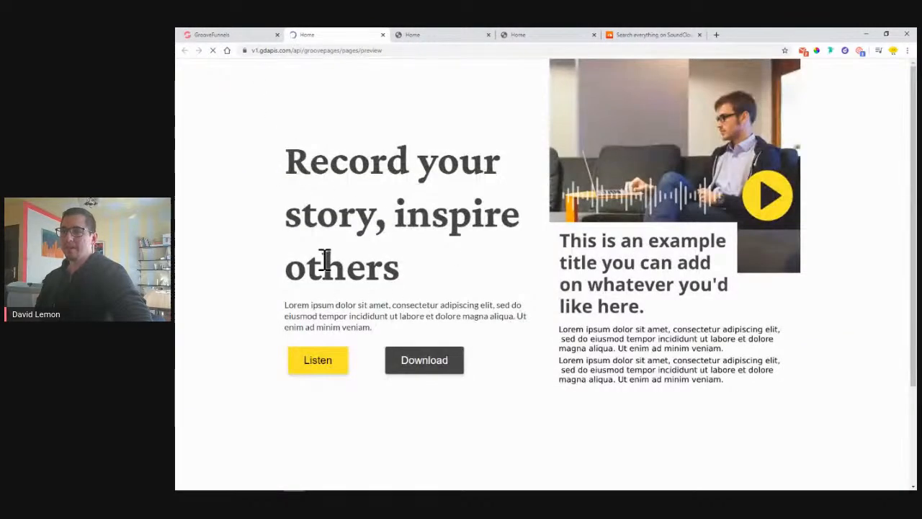
Step: Look over the lower part of the Home page preview and open facebook.com in a new browser tab
scroll(313, 182, down, 2)
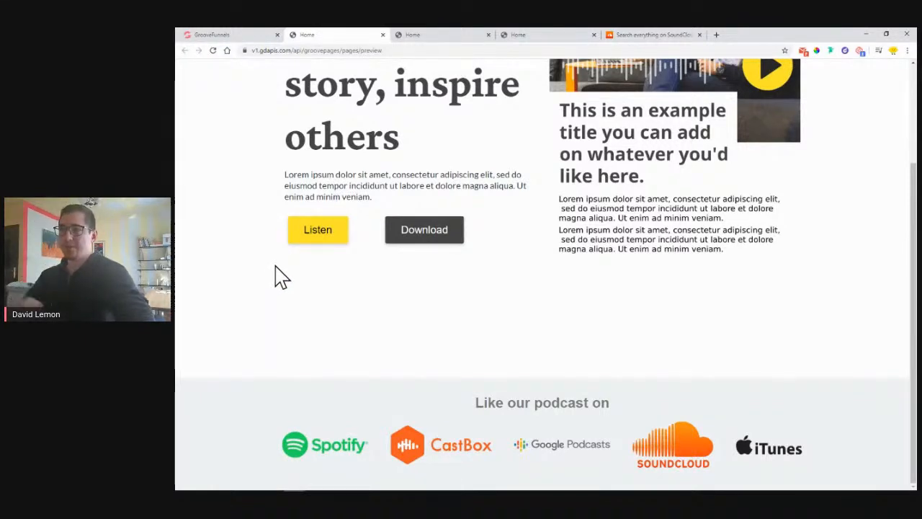
click(717, 35)
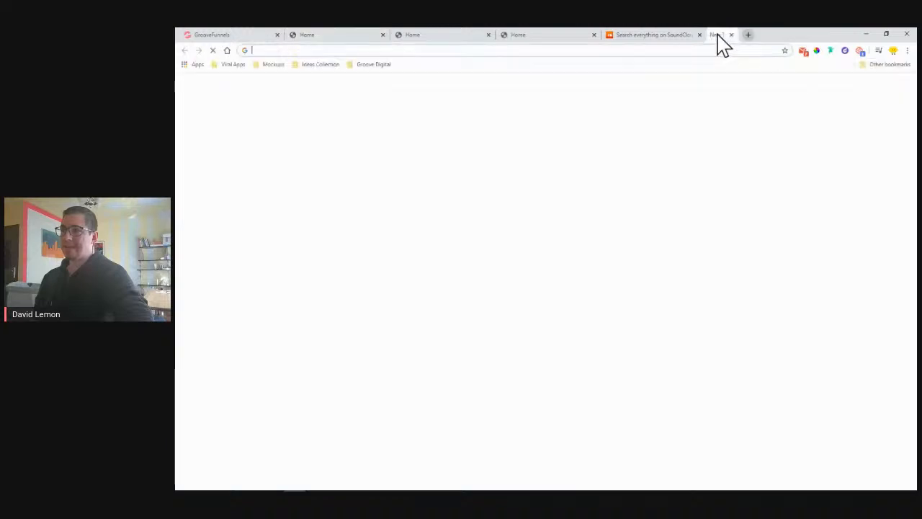
text(fac)
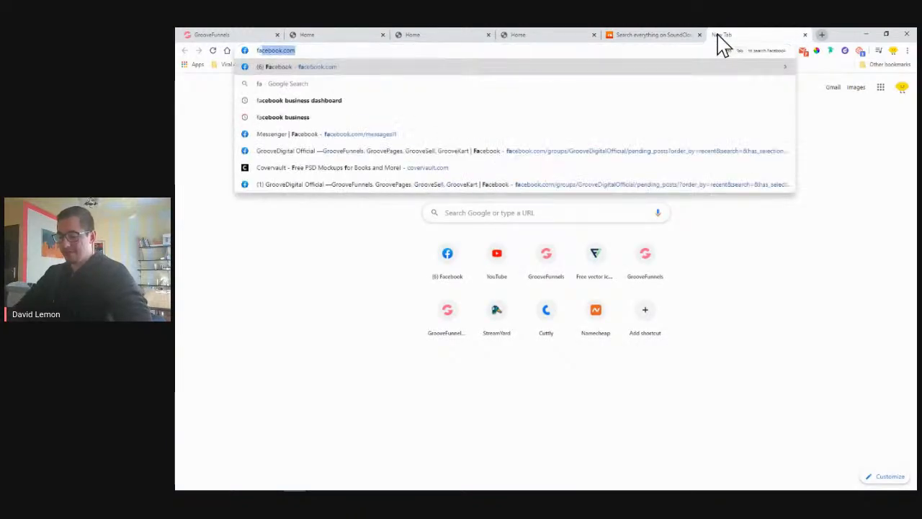
text(e)
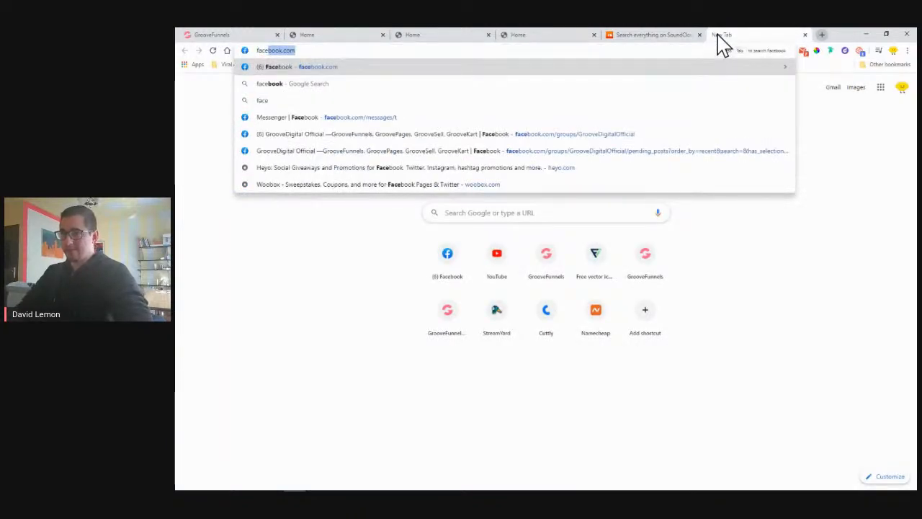
text(book.com)
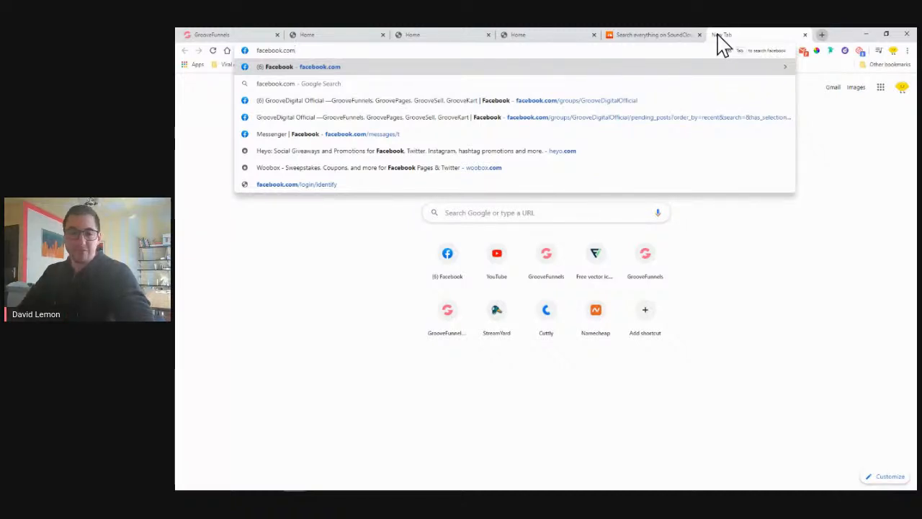
key(Return)
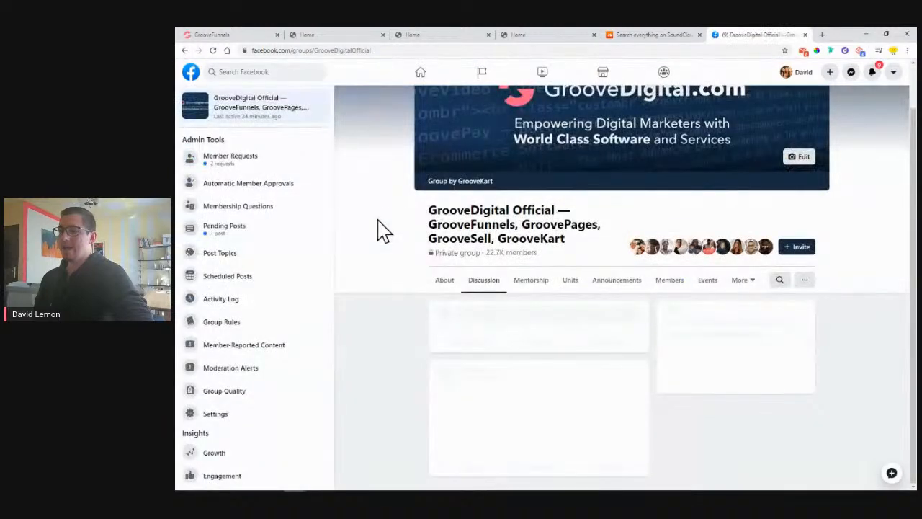
Step: Open the gift link in the GrooveDigital Official group's live post and compare the shared Podcast Page Build files with the Home preview
scroll(384, 232, down, 10)
scroll(433, 224, down, 1)
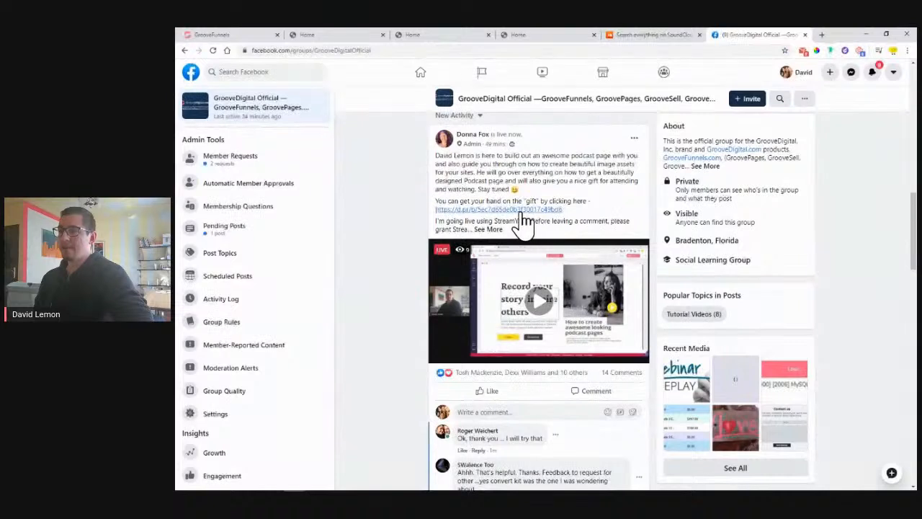
click(473, 210)
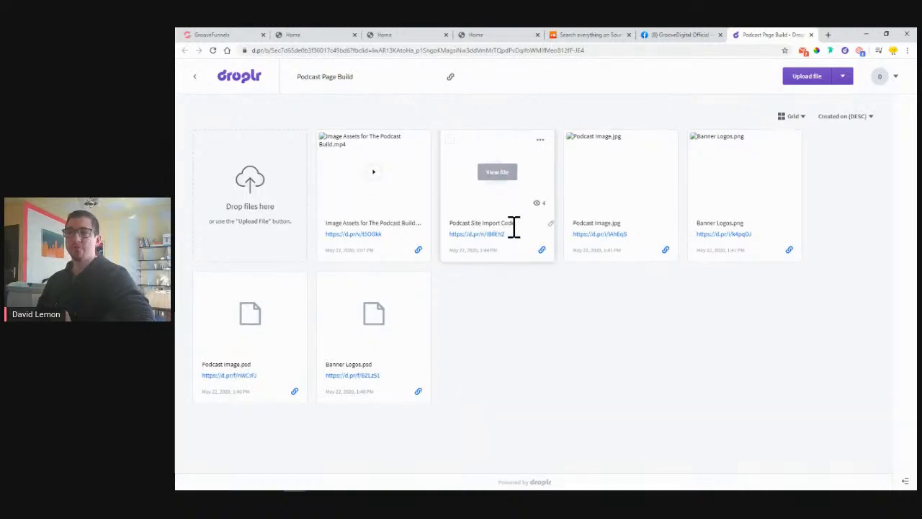
click(416, 35)
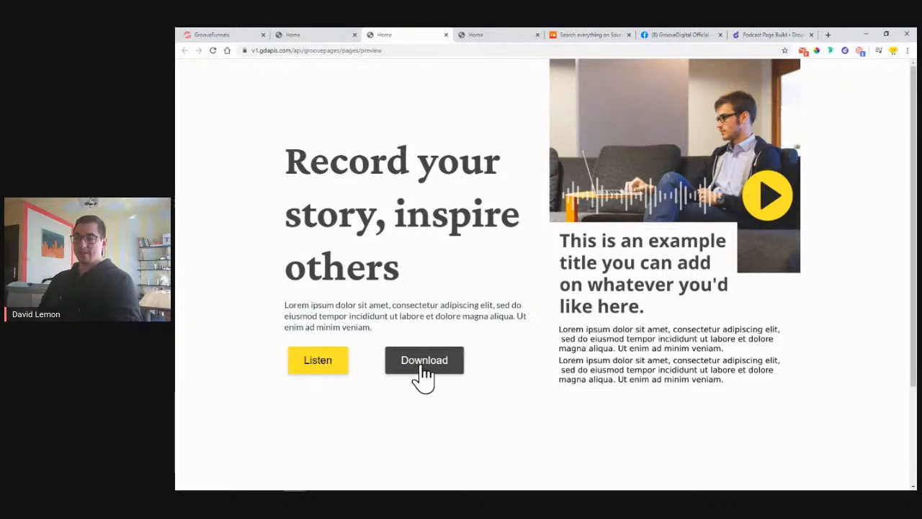
click(766, 34)
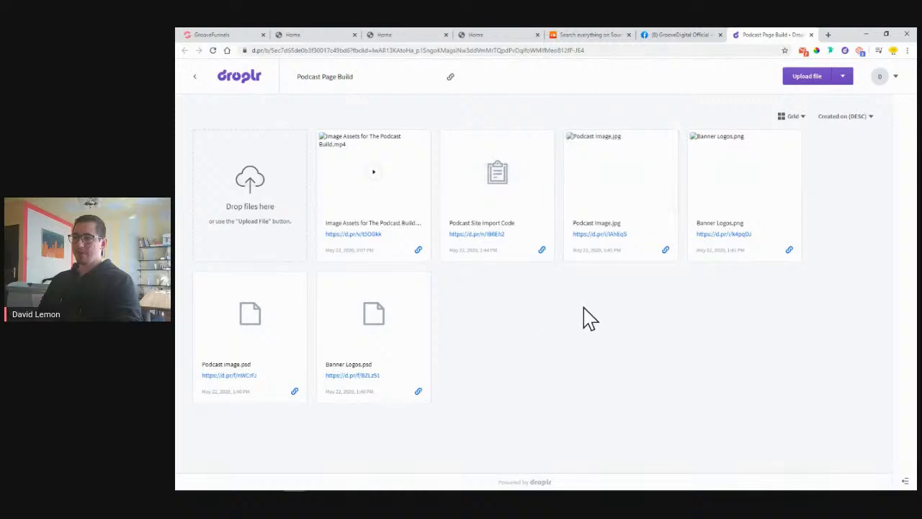
Step: View Podcast Image.jpg and Banner Logos.png from the shared files, return to the Podcast Page Build board, and close it
mouse_move(619, 181)
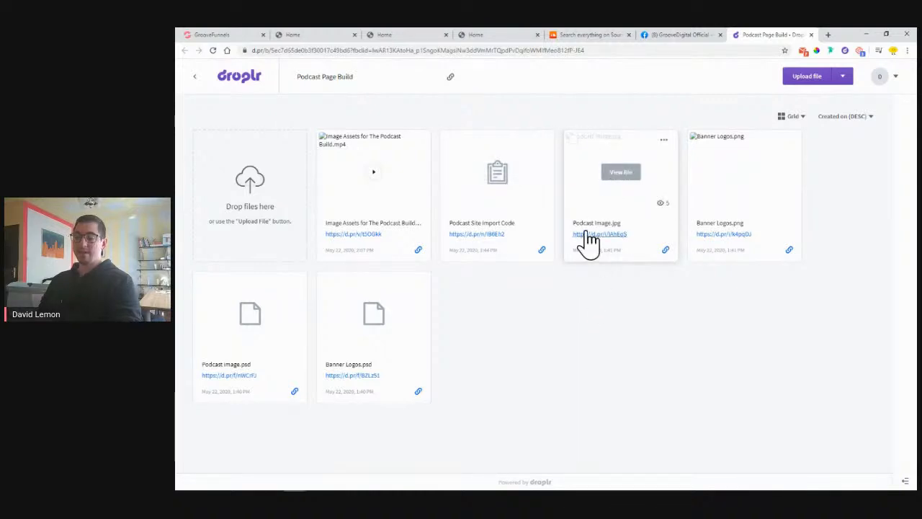
click(619, 173)
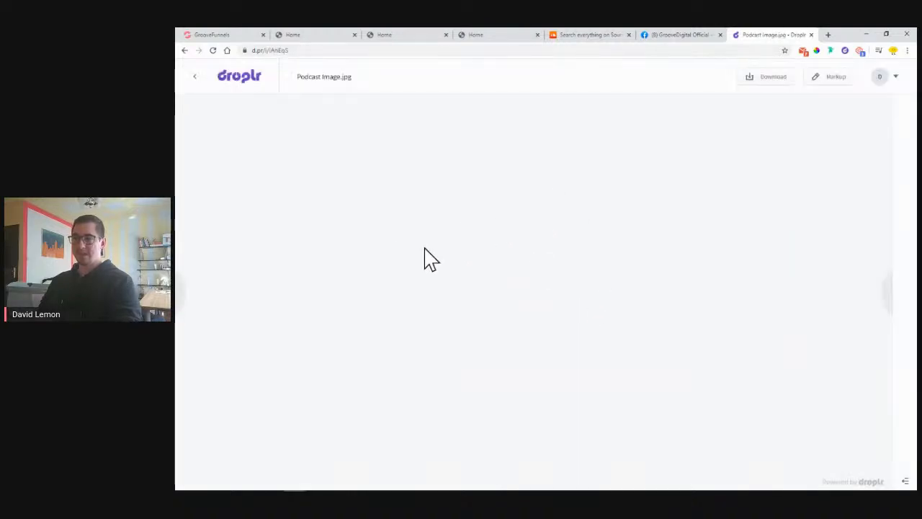
click(883, 296)
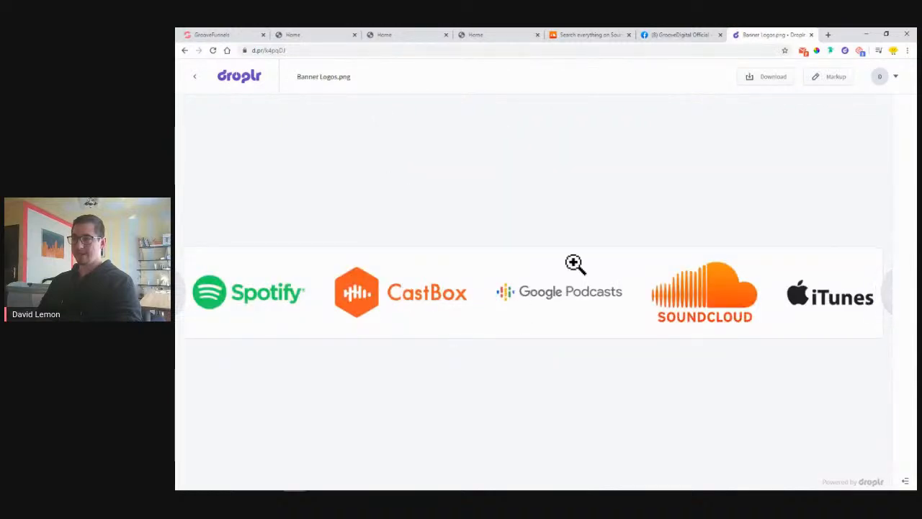
click(195, 77)
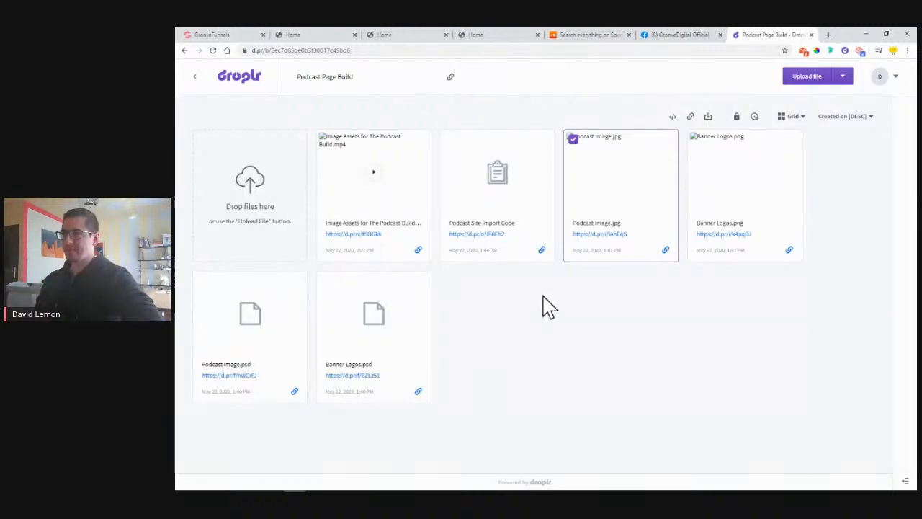
click(811, 35)
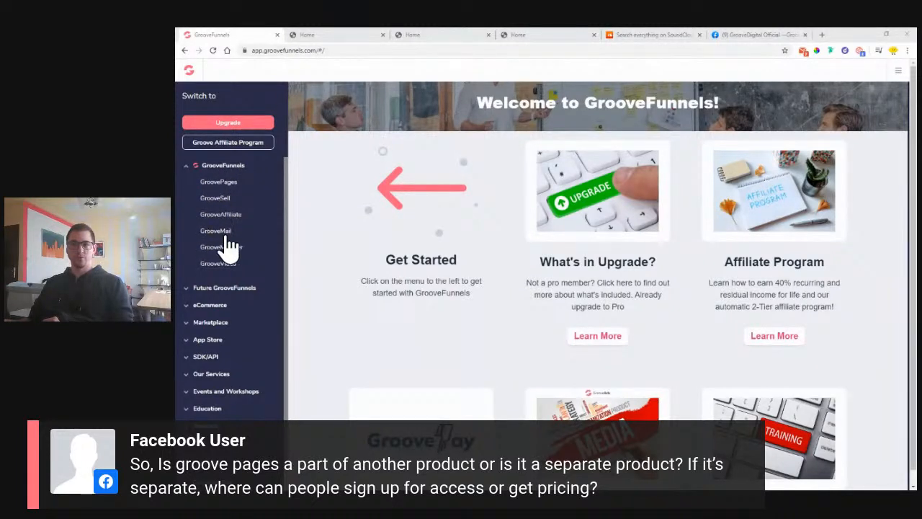
Step: Review the Future GrooveFunnels product list and open the GrooveSell website to look at its sign-up offer
click(216, 288)
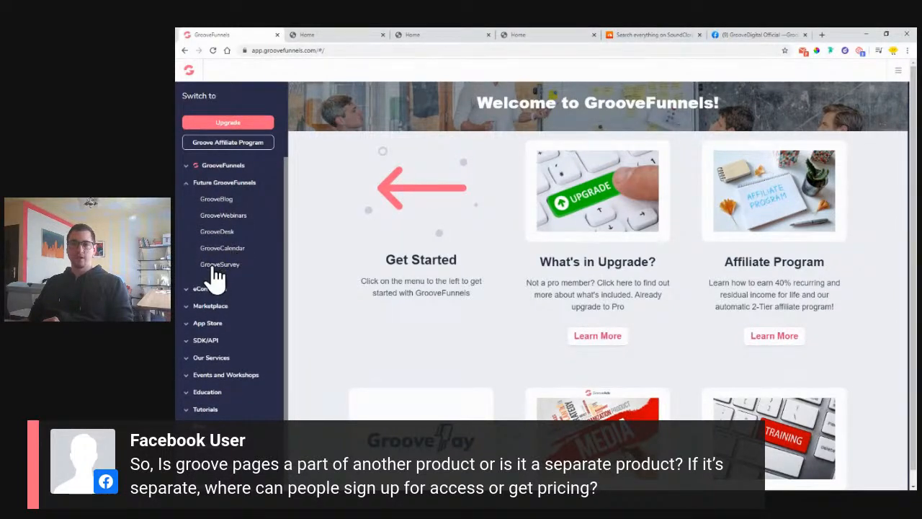
click(230, 187)
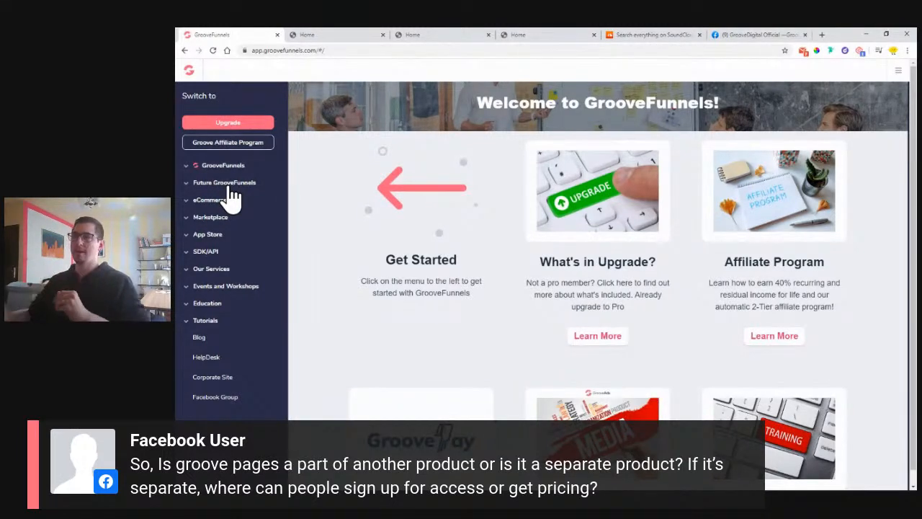
click(821, 36)
text(groov)
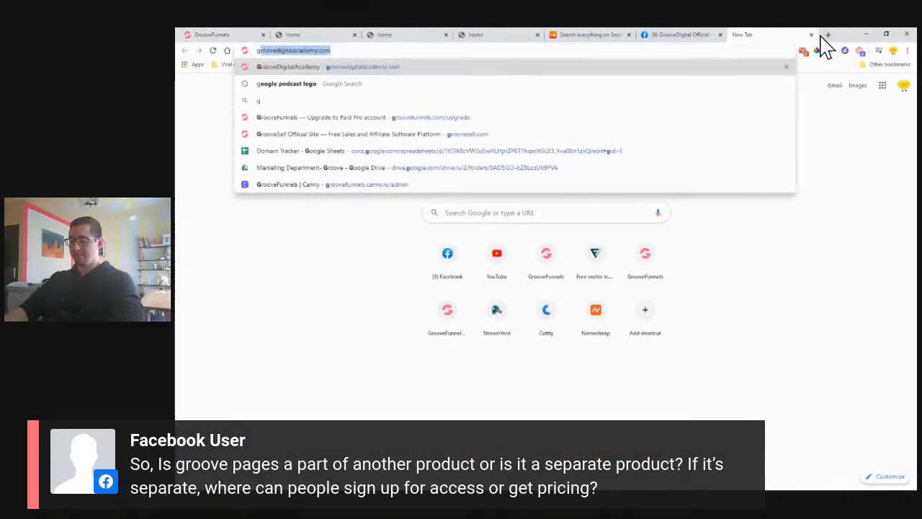
text(ese)
key(Return)
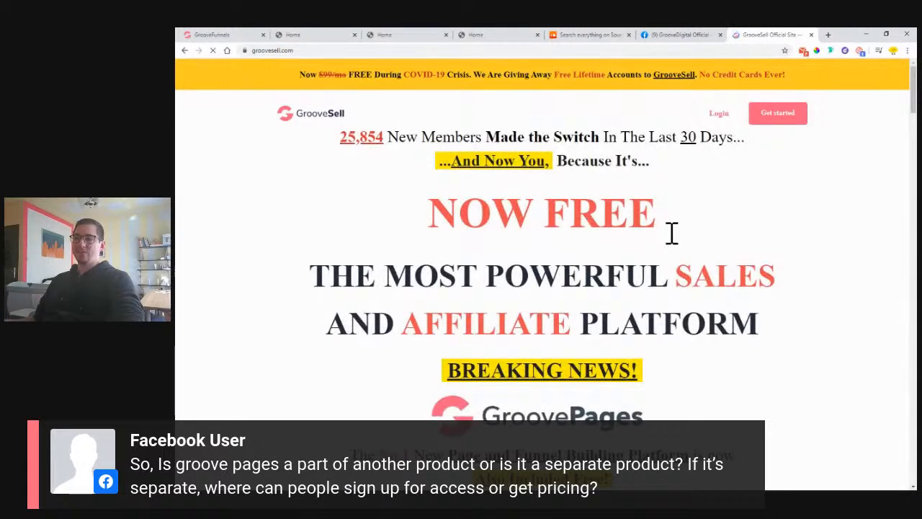
scroll(468, 395, down, 1)
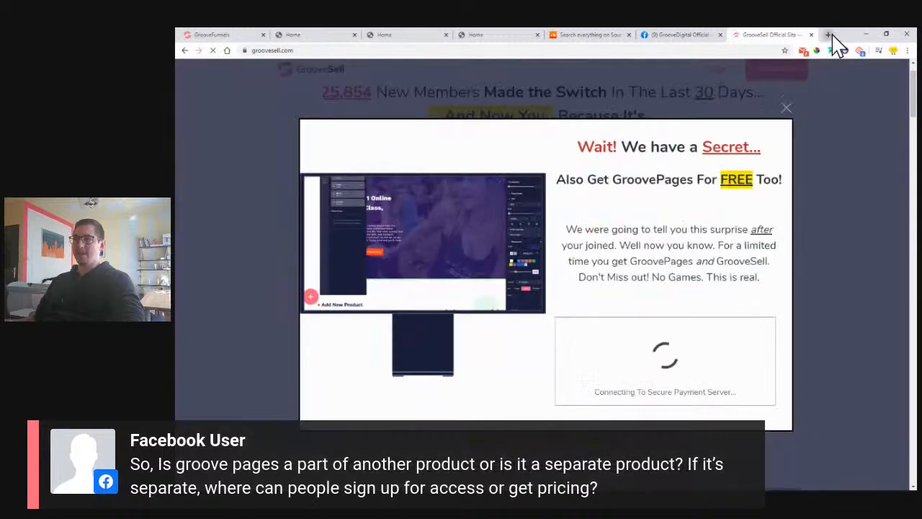
Step: Open groovefunnels.com/upgrade in a new browser tab and examine the plans, monthly pricing, and lifetime access option
click(830, 36)
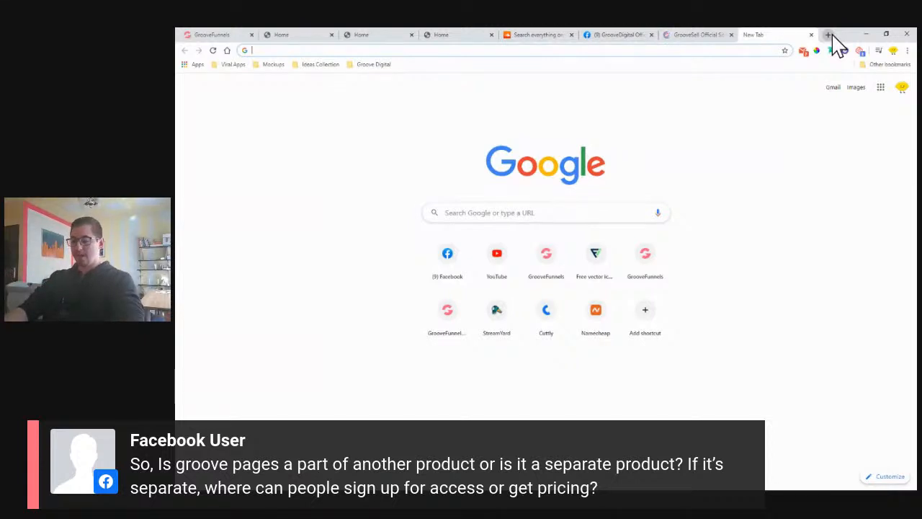
text(groovefunne)
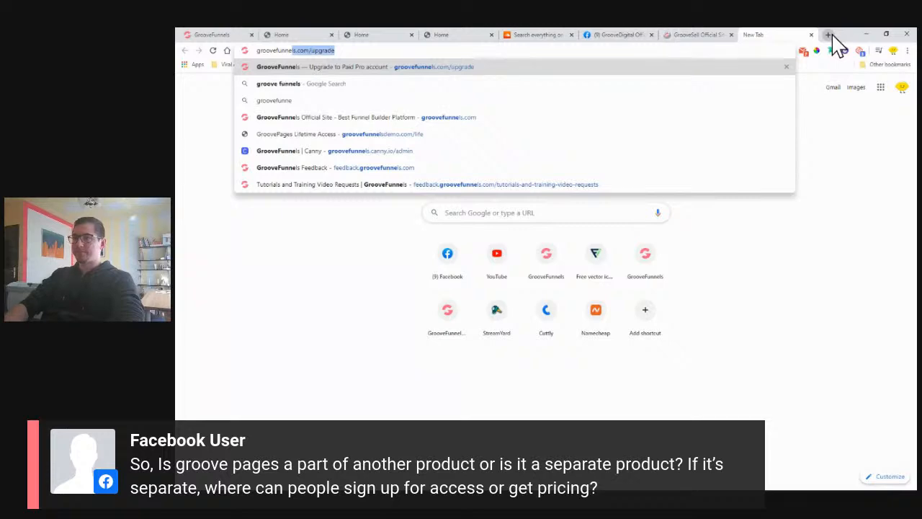
key(Return)
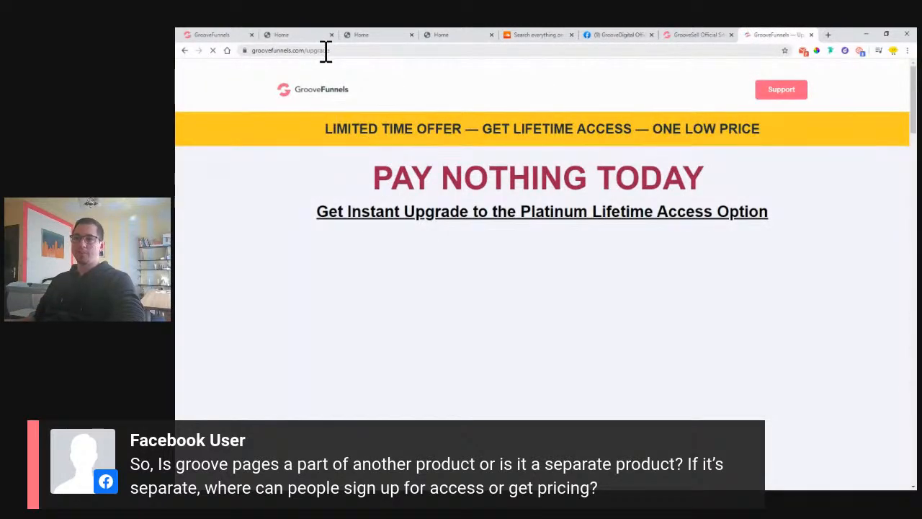
scroll(263, 244, down, 2)
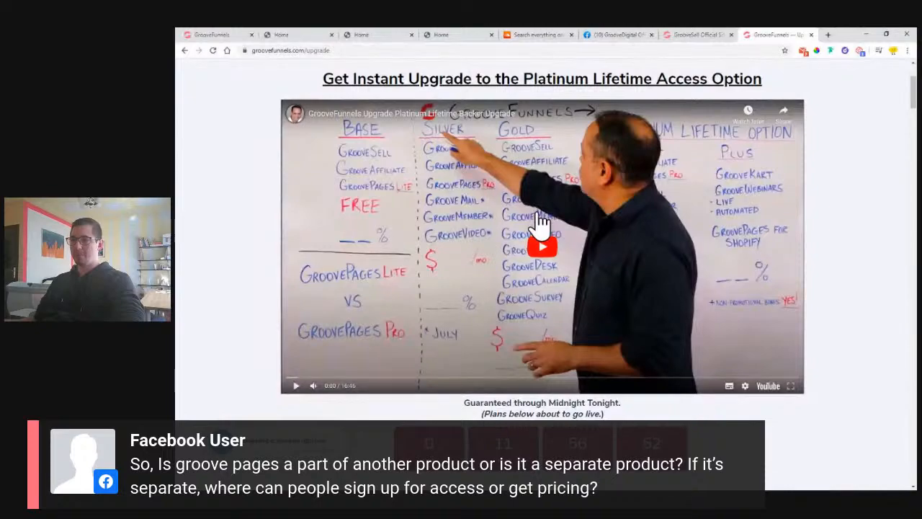
scroll(230, 237, down, 2)
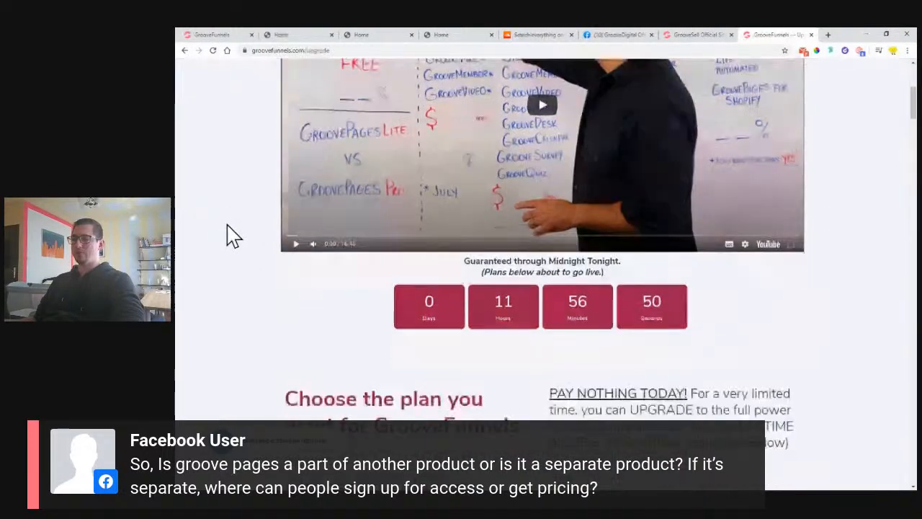
scroll(230, 237, down, 10)
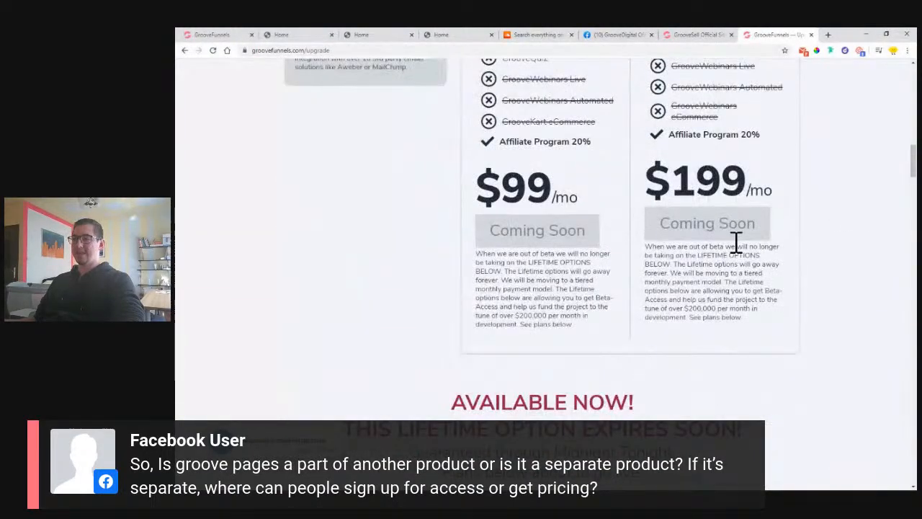
scroll(644, 165, down, 5)
scroll(735, 242, down, 4)
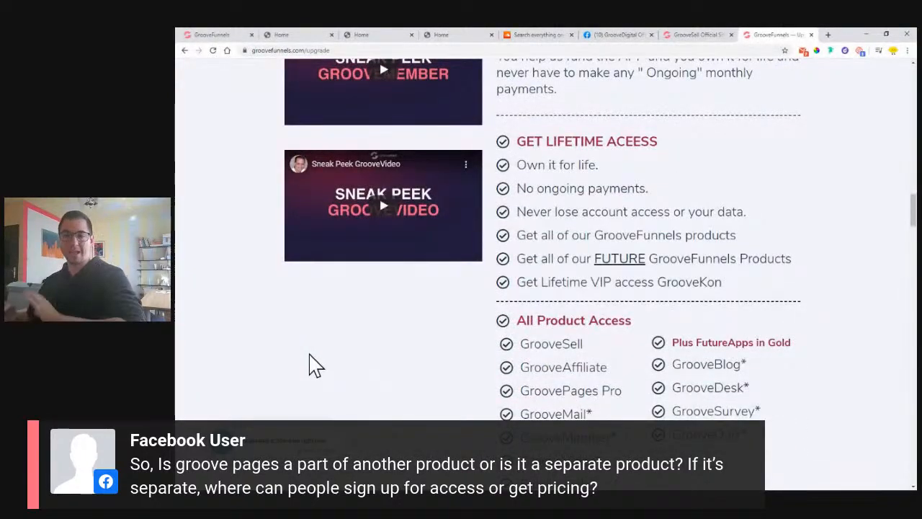
scroll(324, 362, down, 4)
scroll(466, 197, down, 5)
scroll(441, 248, up, 8)
scroll(439, 248, up, 15)
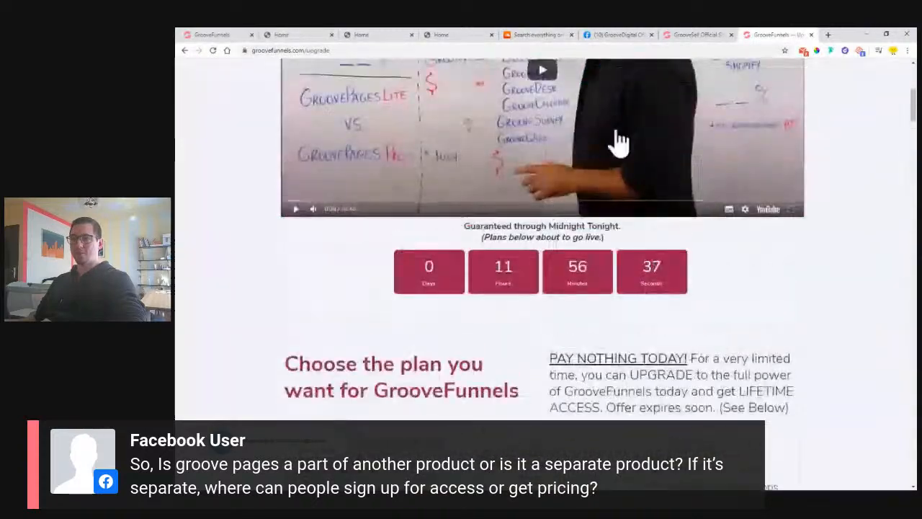
scroll(618, 142, up, 4)
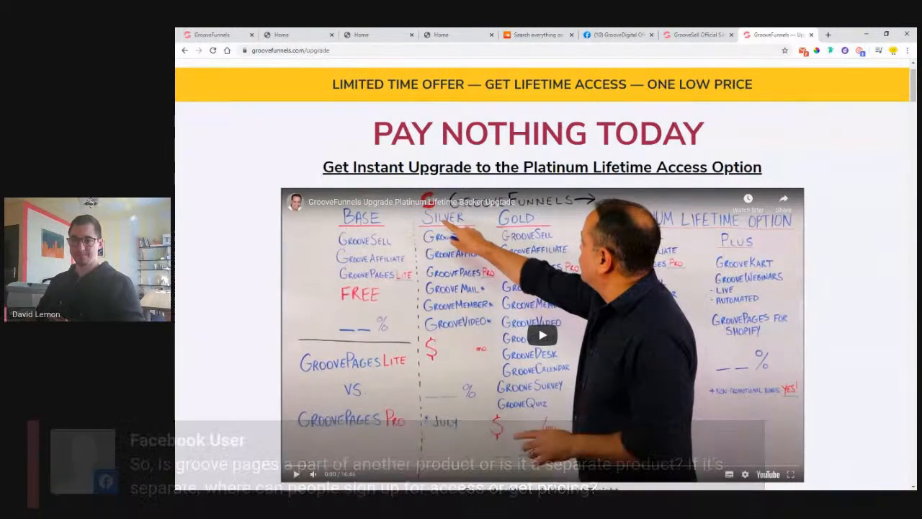
Step: Glance at the podcast page previews and open the GroovePages site list from the GrooveFunnels dashboard
click(441, 36)
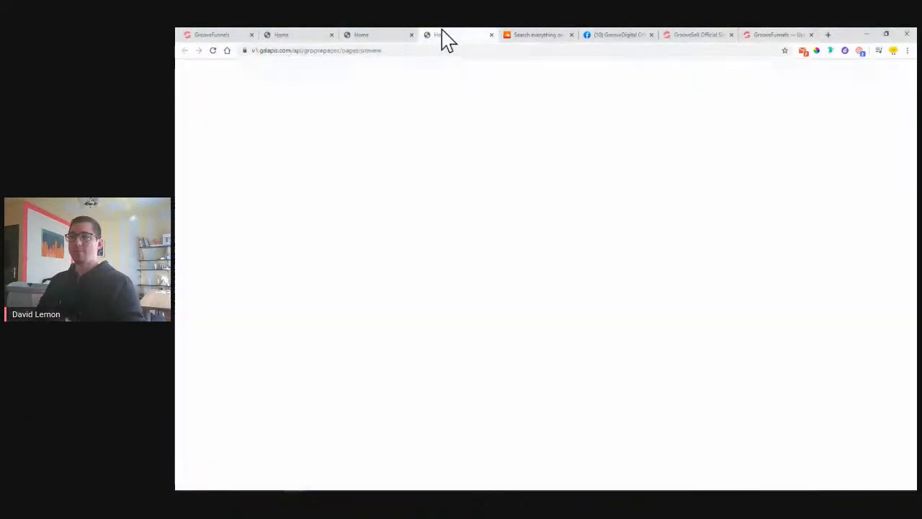
click(693, 127)
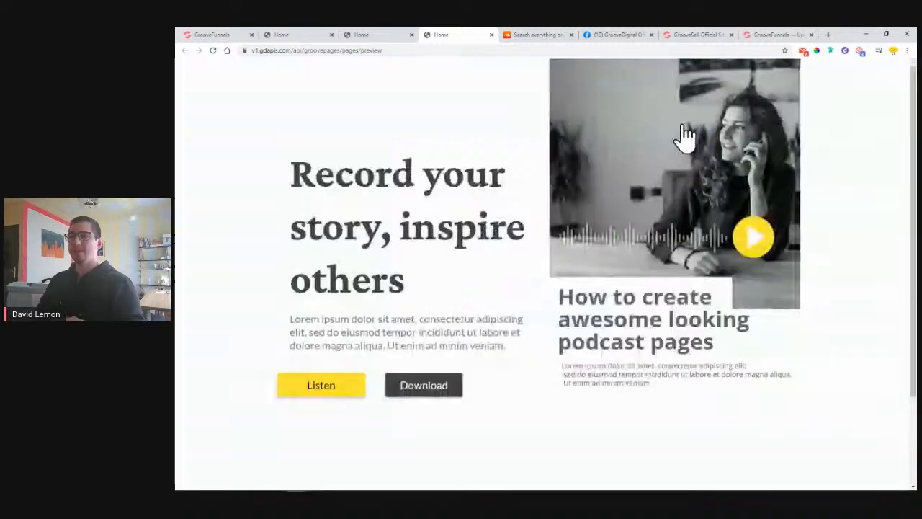
click(297, 37)
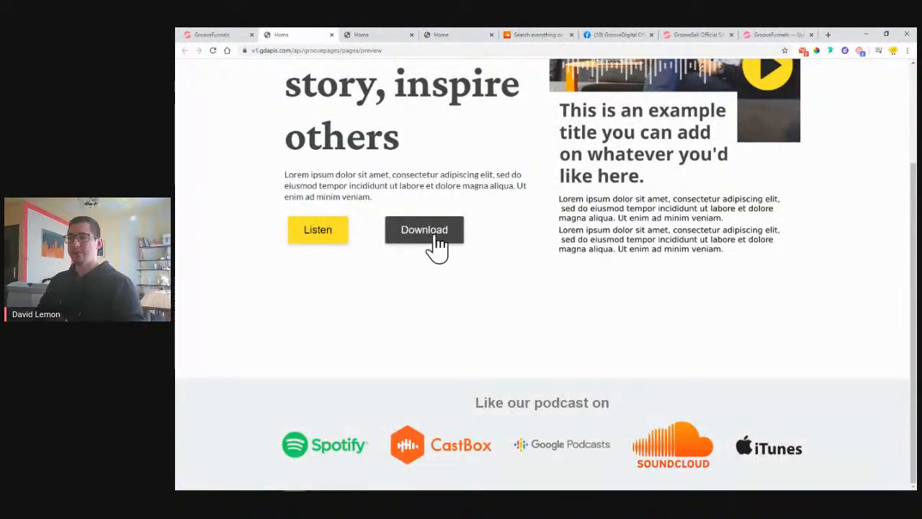
click(245, 34)
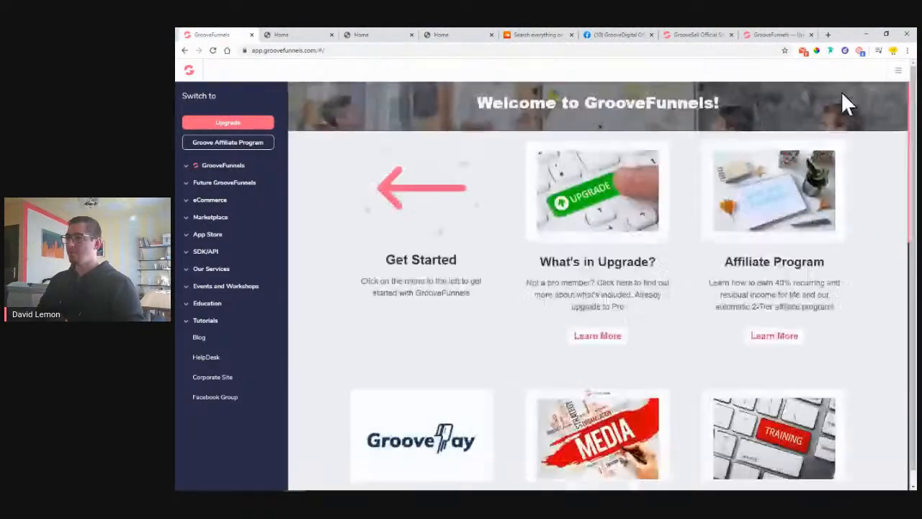
click(220, 166)
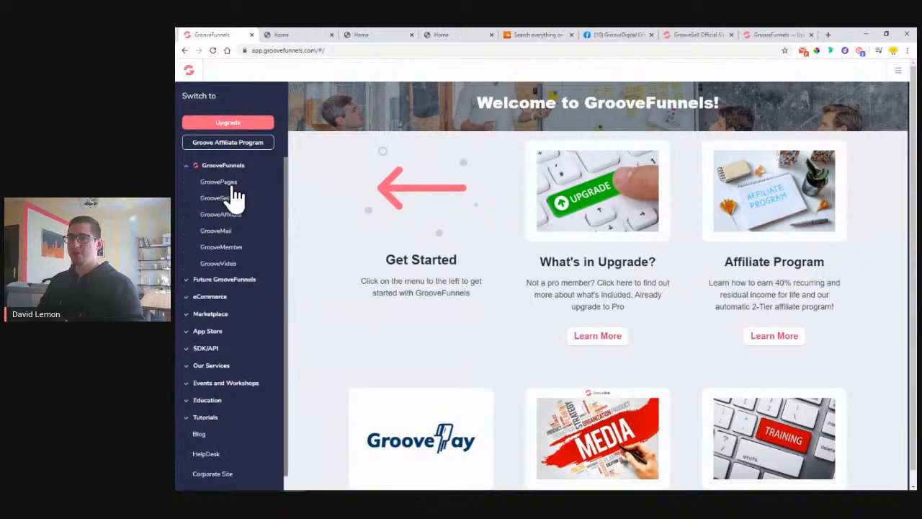
click(231, 184)
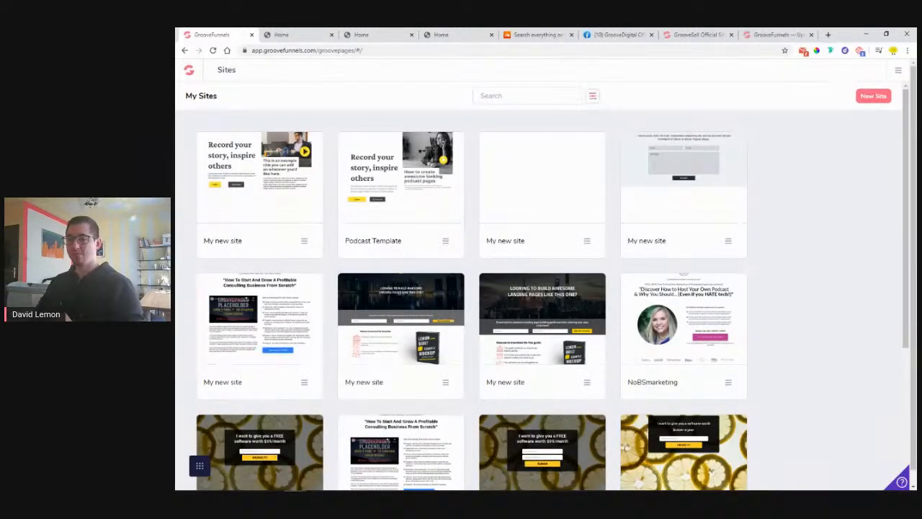
Step: Open the first podcast site in the builder and view its published podcastbuild page from the publish settings
click(276, 180)
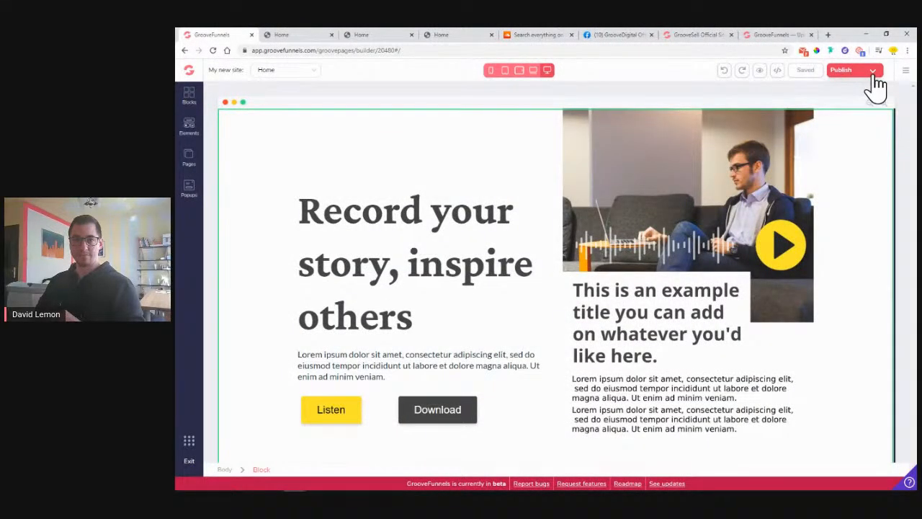
click(874, 73)
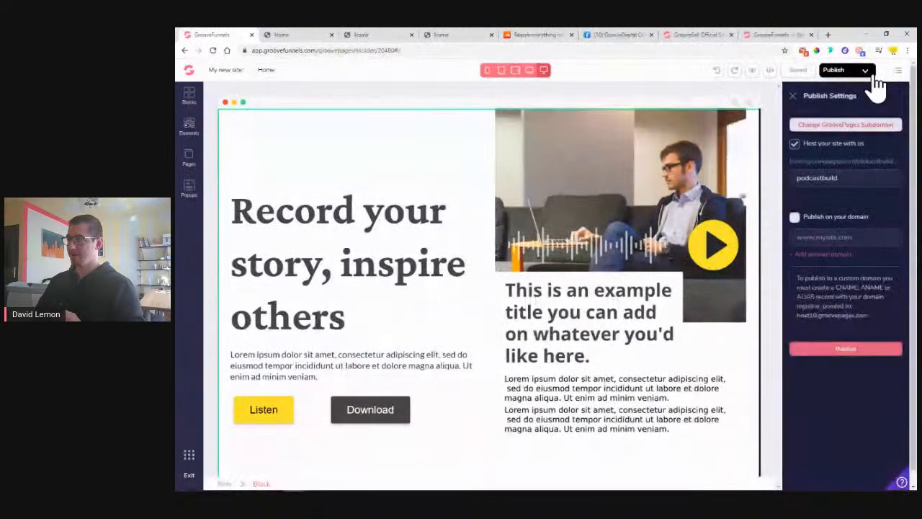
click(876, 163)
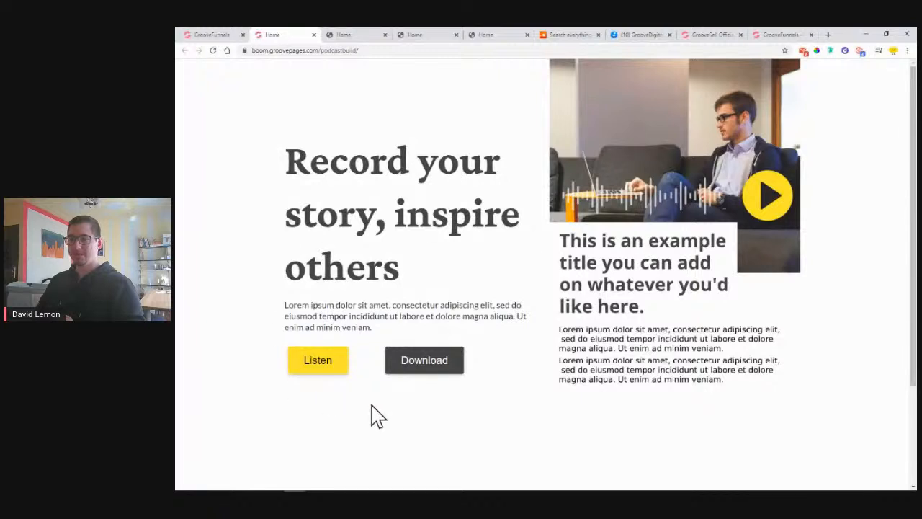
Step: Test the Listen button on the published page by playing the embedded SoundCloud track, and close the pop-up
click(317, 367)
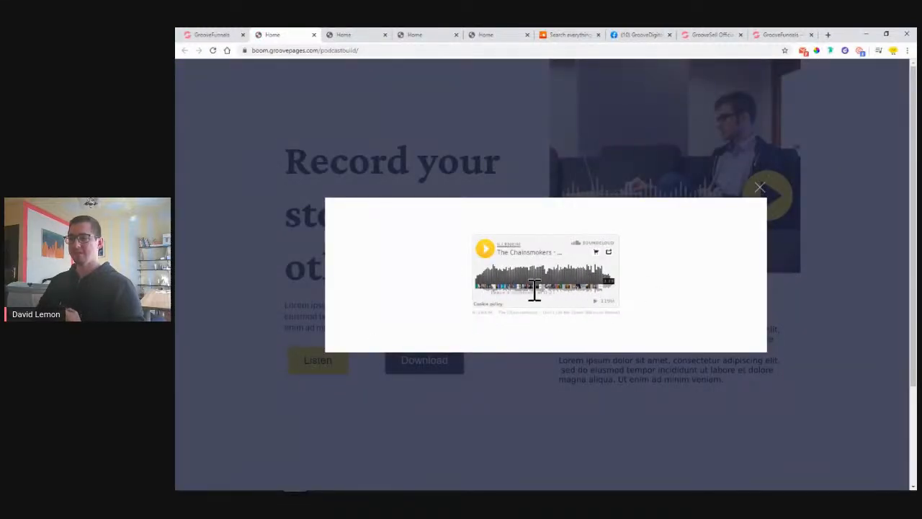
click(485, 254)
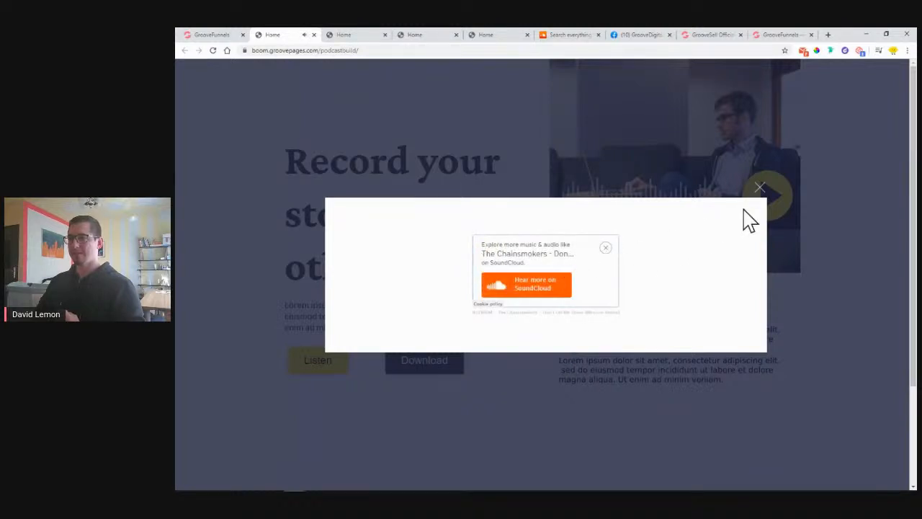
click(760, 191)
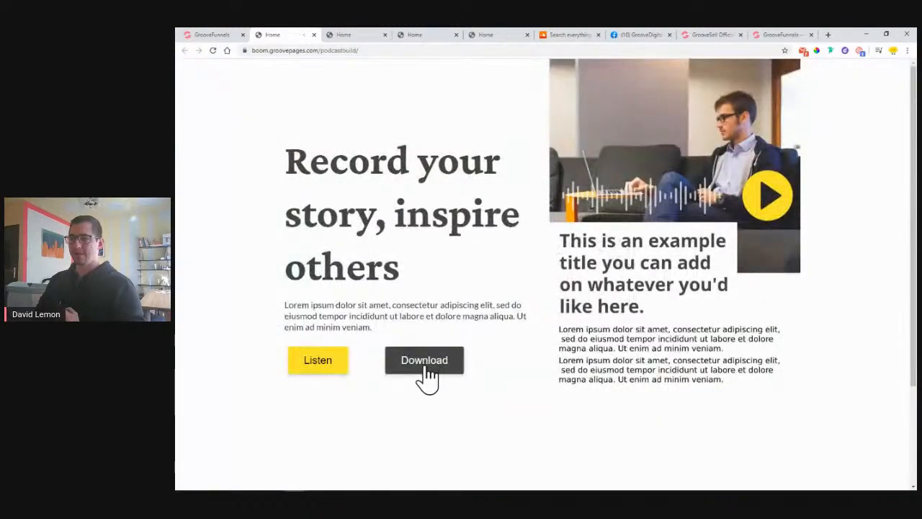
Step: Test the Download button on the published page by going through its pop-up fields and submitting them
click(421, 367)
click(490, 265)
click(484, 282)
click(482, 303)
click(484, 318)
click(497, 357)
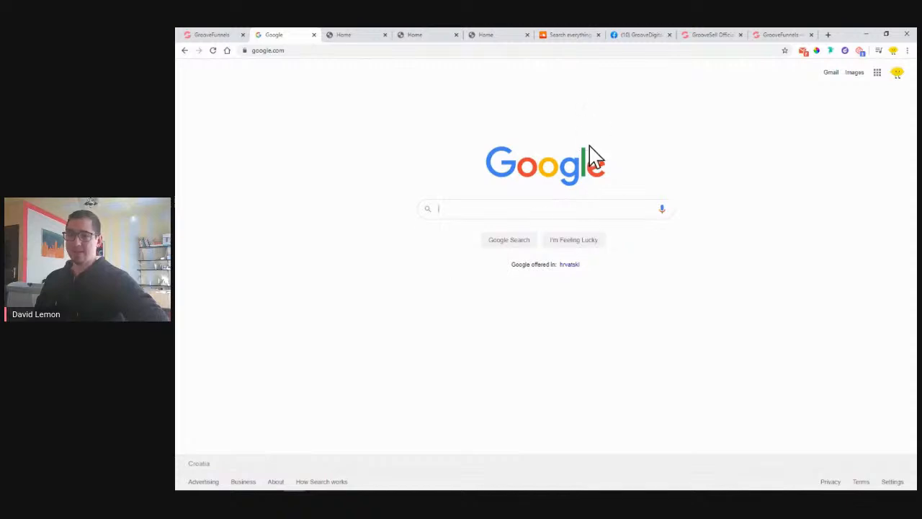
Step: Switch to the GrooveDigital Official Facebook group and view the live post with the gift link
click(623, 40)
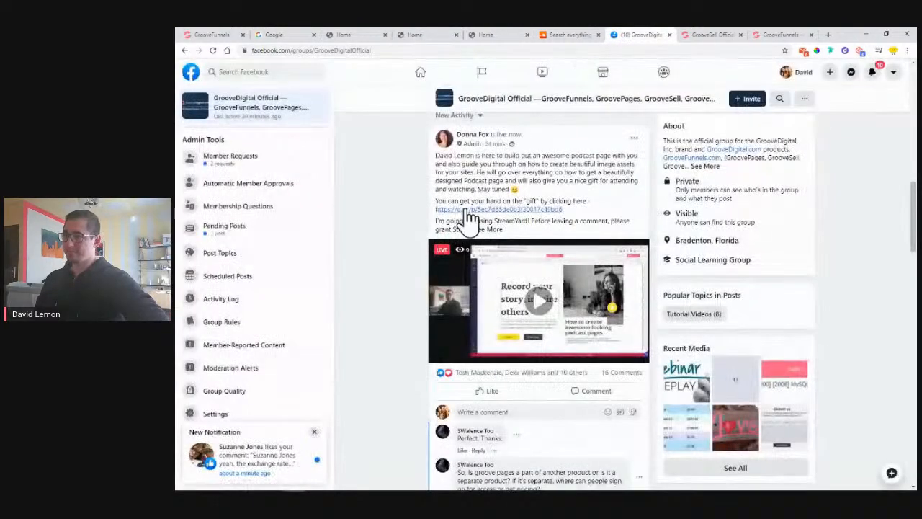